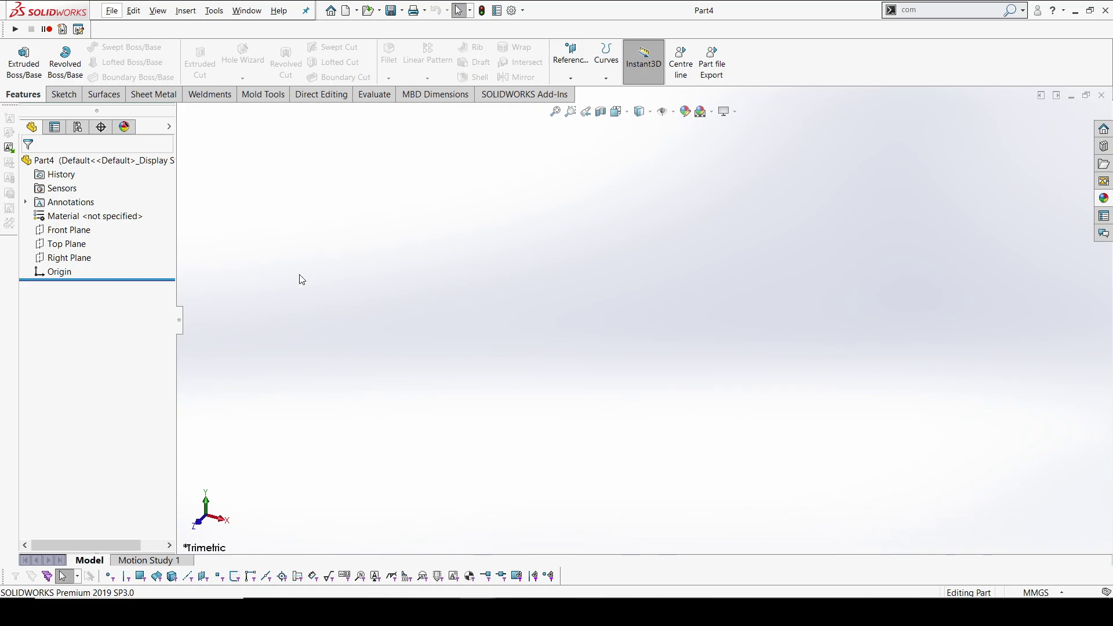
Start a Top Plane sketch with infinite horizontal and vertical centrelines through the origin.
left_click(74, 250)
left_click(84, 234)
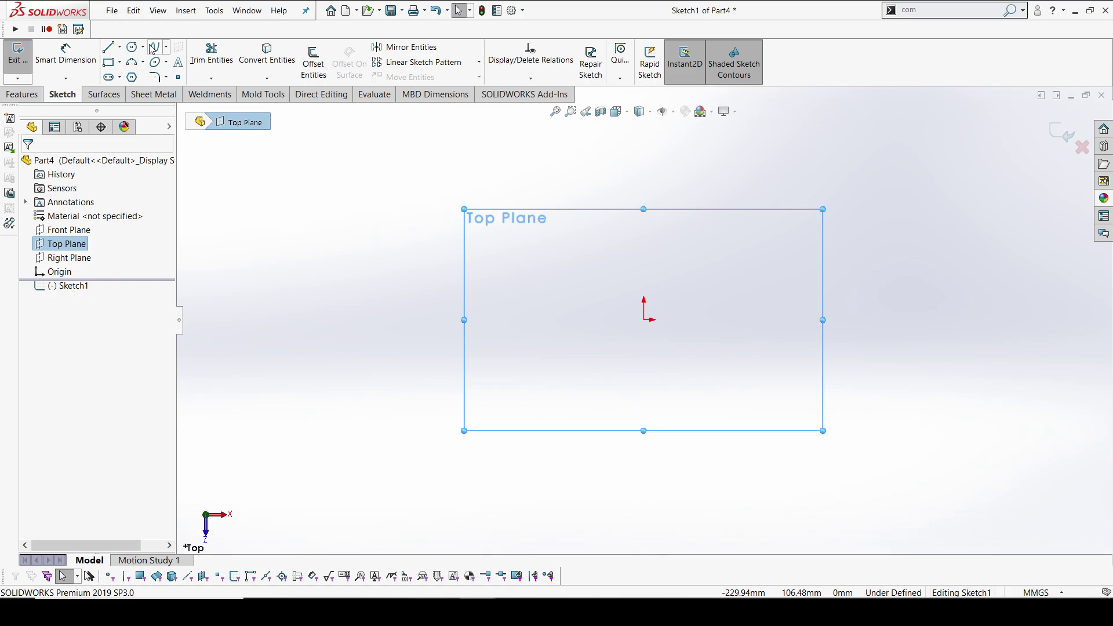
left_click(119, 47)
left_click(132, 72)
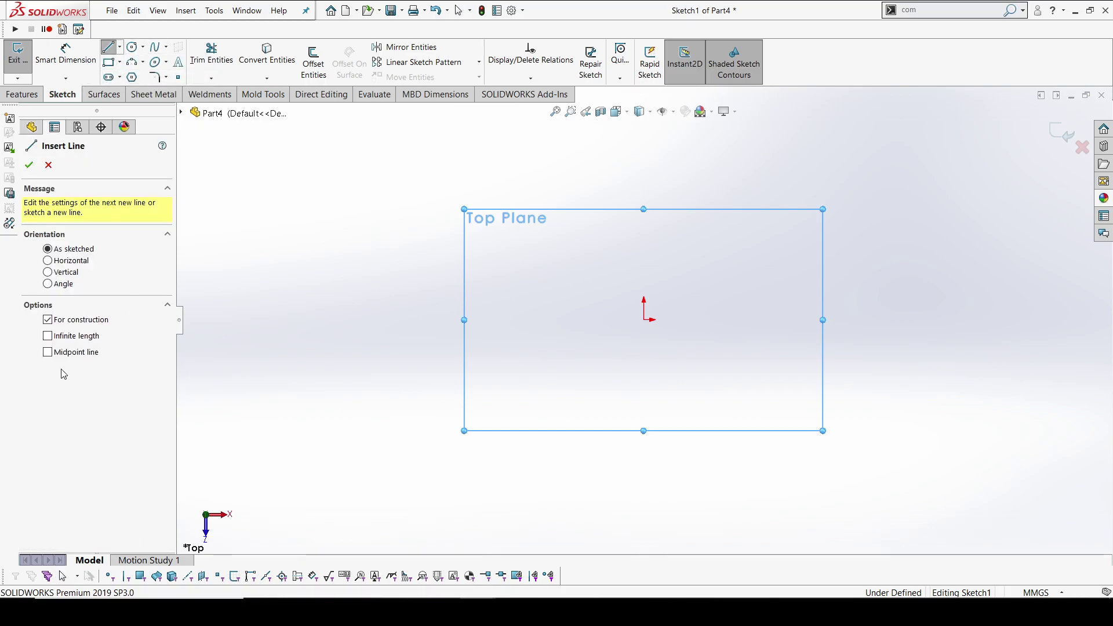
left_click(77, 336)
left_click(643, 319)
left_click(672, 321)
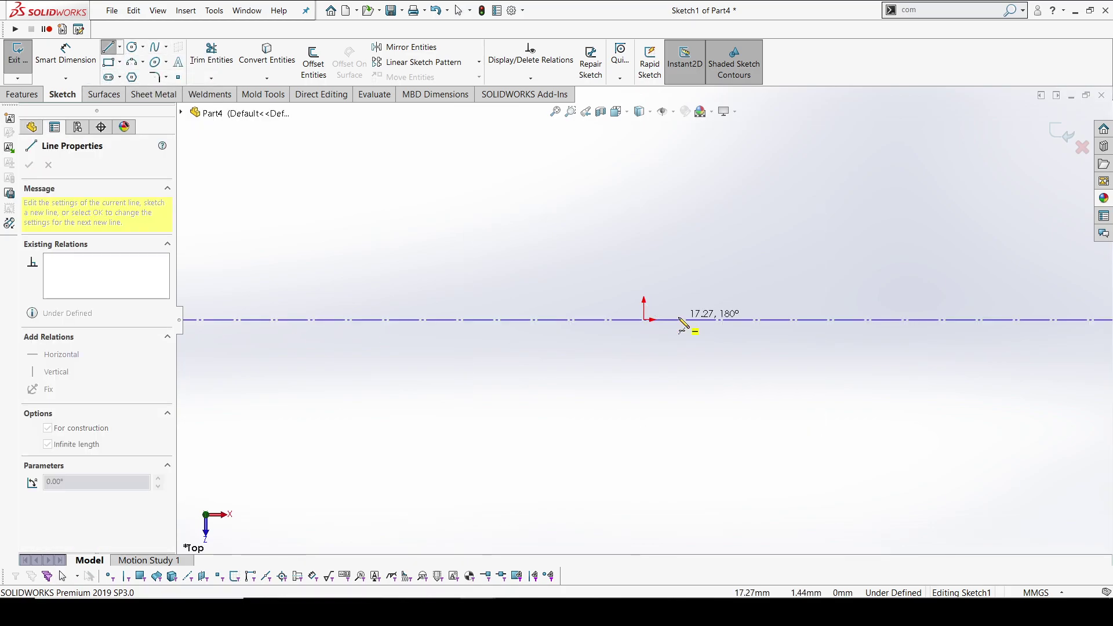
left_click(643, 320)
left_click(645, 346)
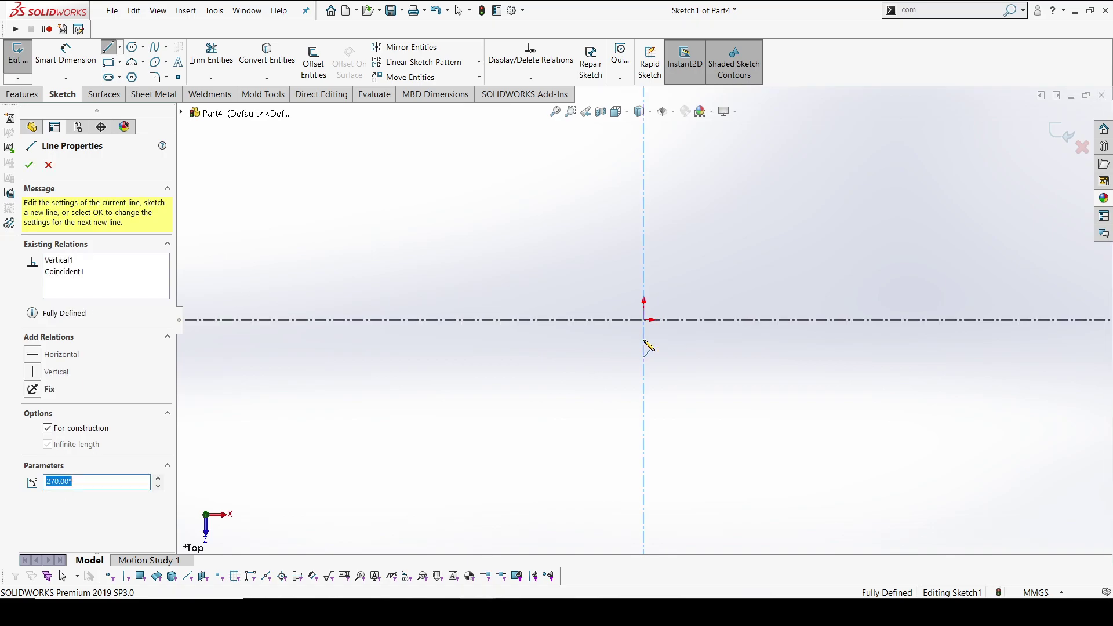
key("Escape")
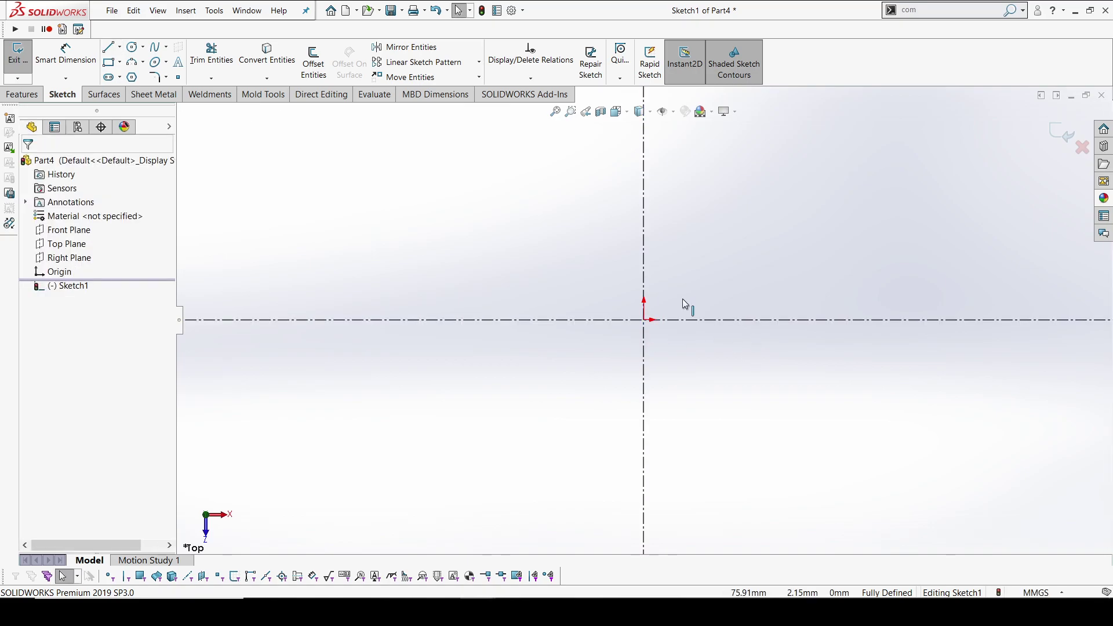
Draw a closed right triangle from the origin, its vertical side running downward.
key("l")
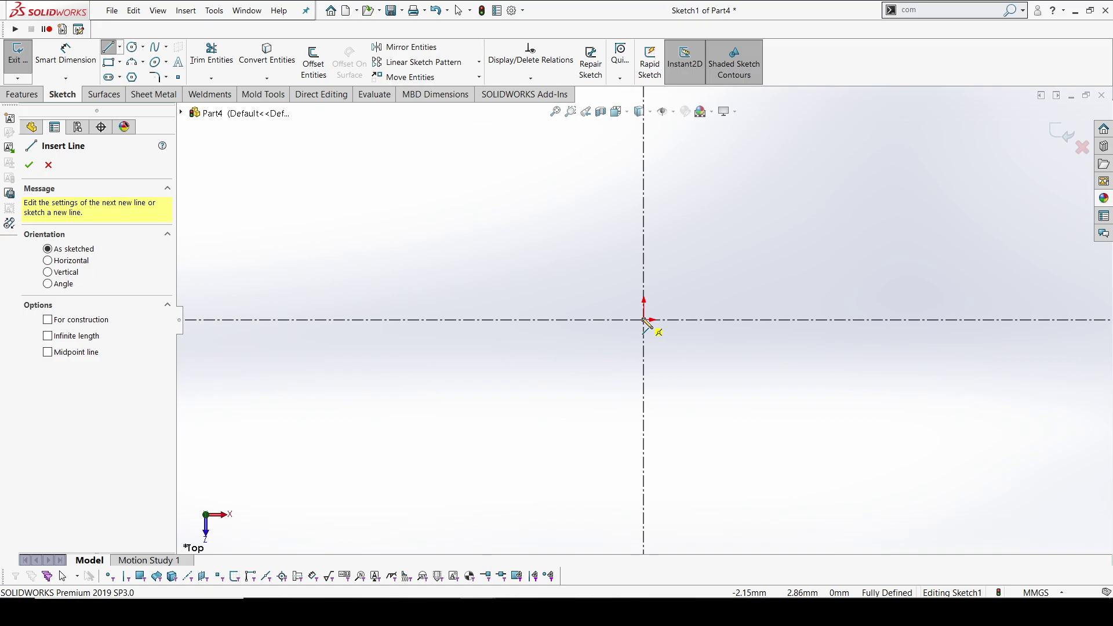
left_click(643, 319)
left_click(643, 453)
left_click(732, 453)
left_click(644, 320)
key("Escape")
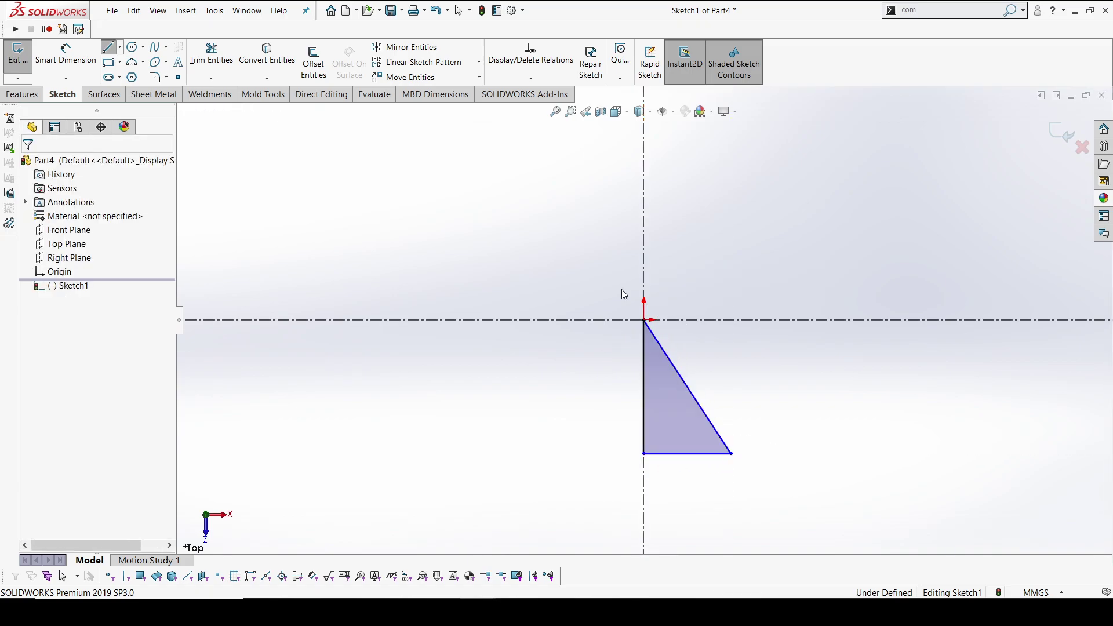
left_click(79, 60)
Dimension the vertical side to 50 mm and drag the triangle's outer corner upward.
left_click(643, 377)
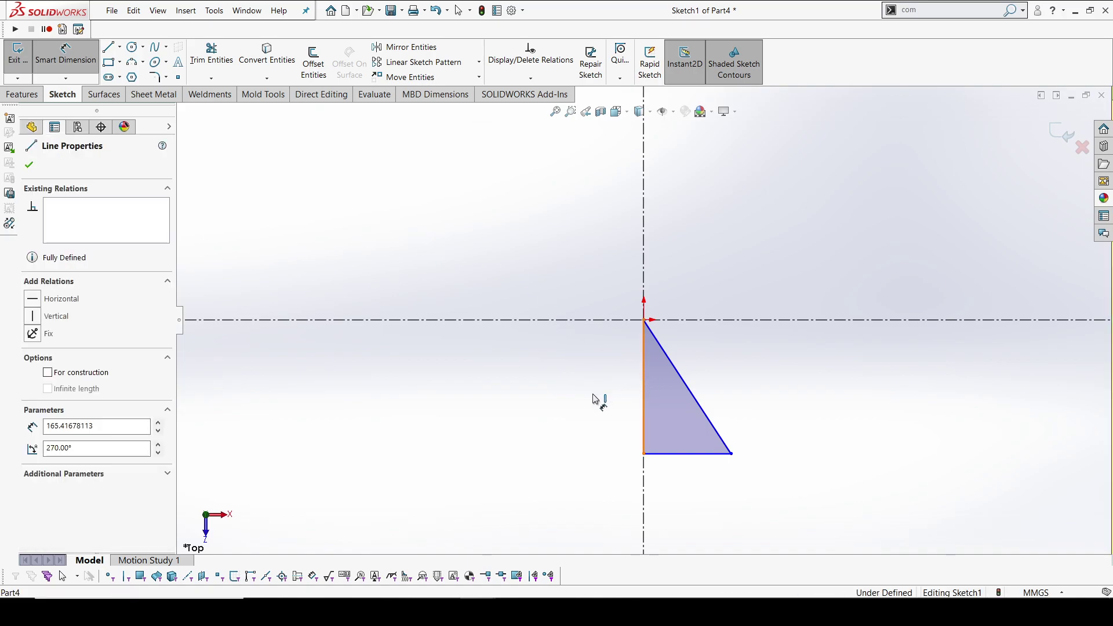
left_click(606, 380)
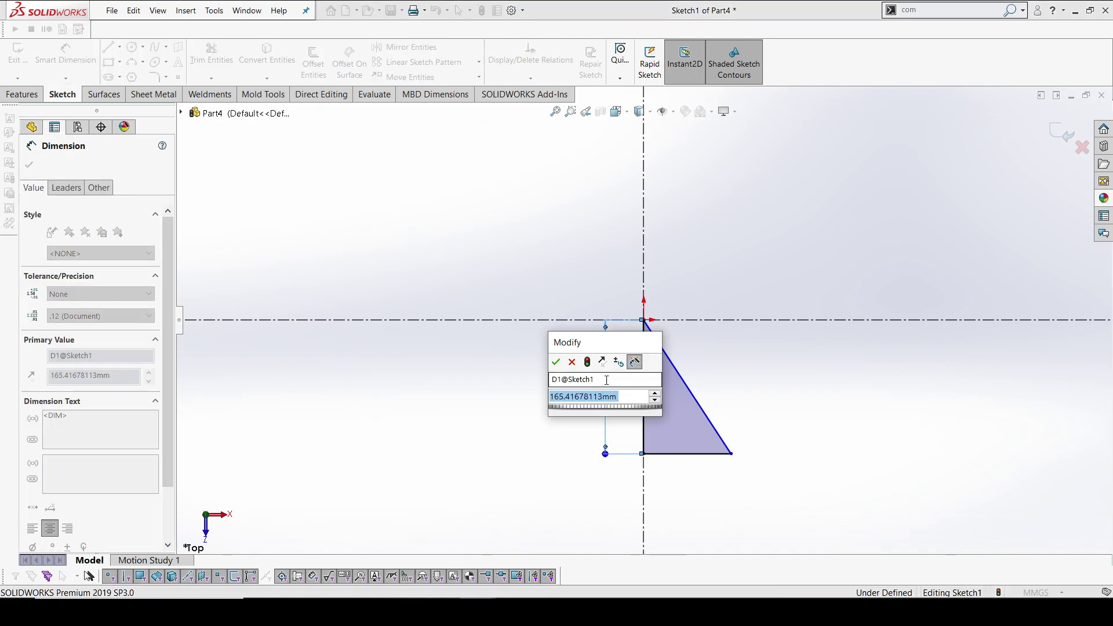
type("50")
key("Return")
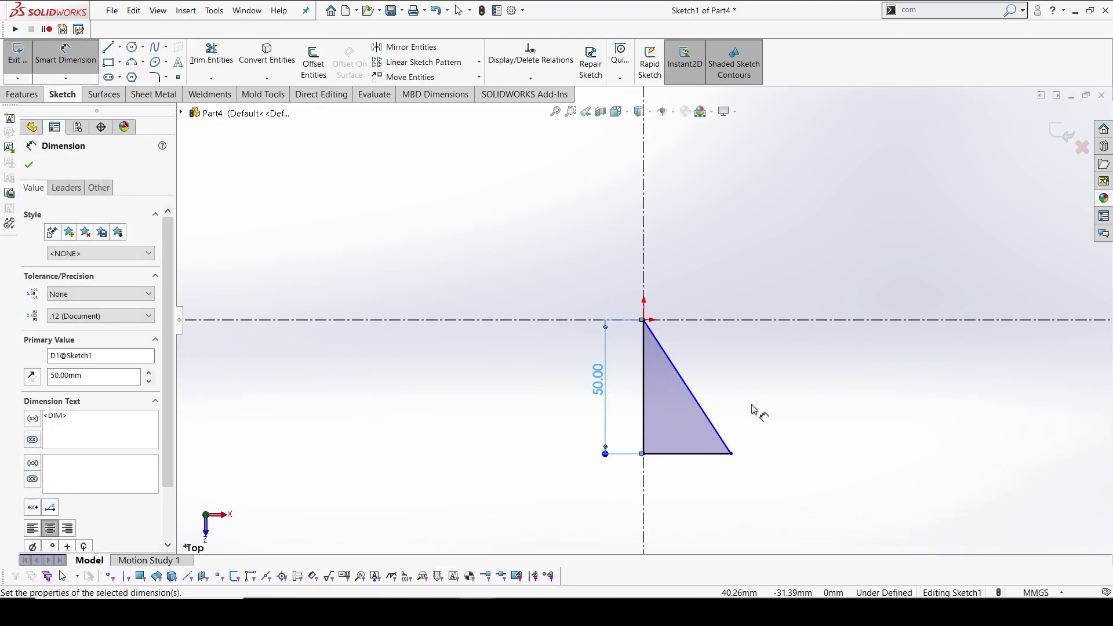
left_click(563, 346)
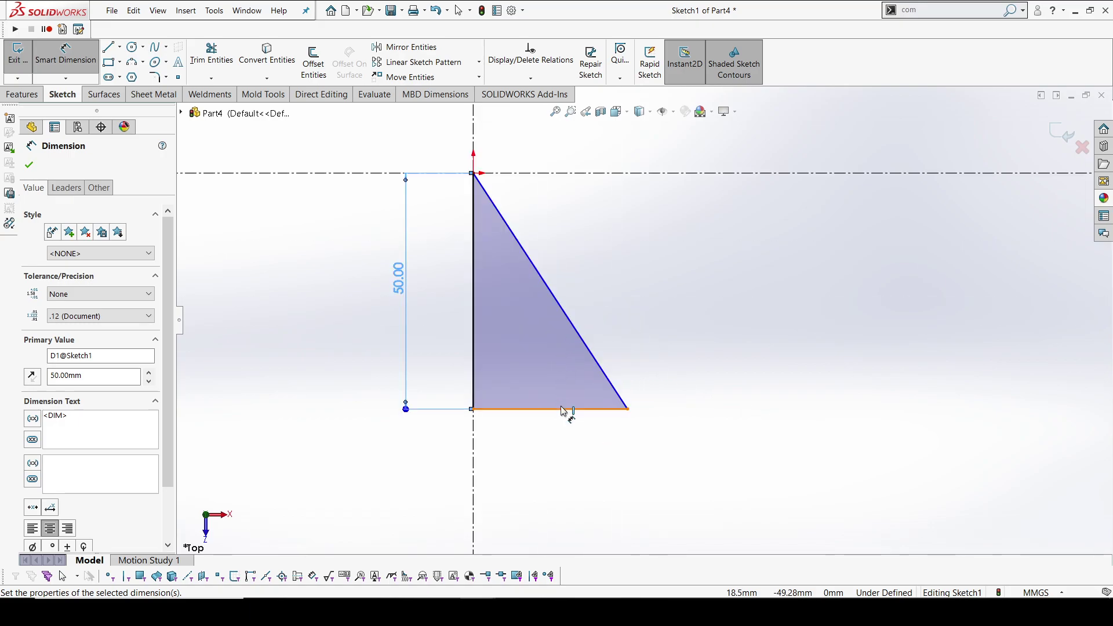
key("Escape")
left_click(590, 410)
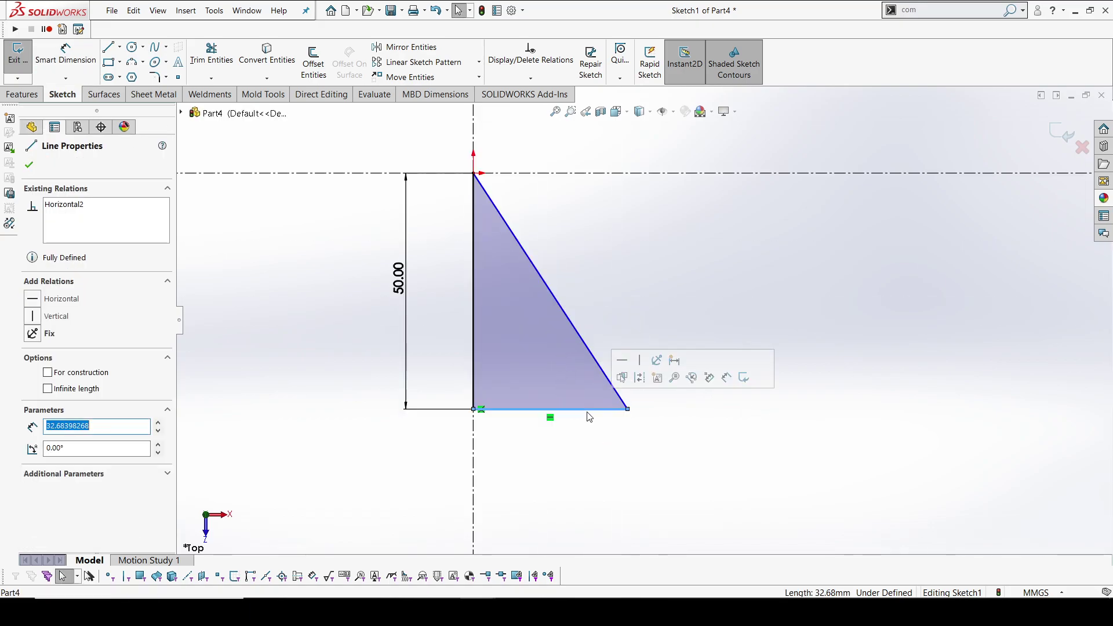
left_click(549, 420)
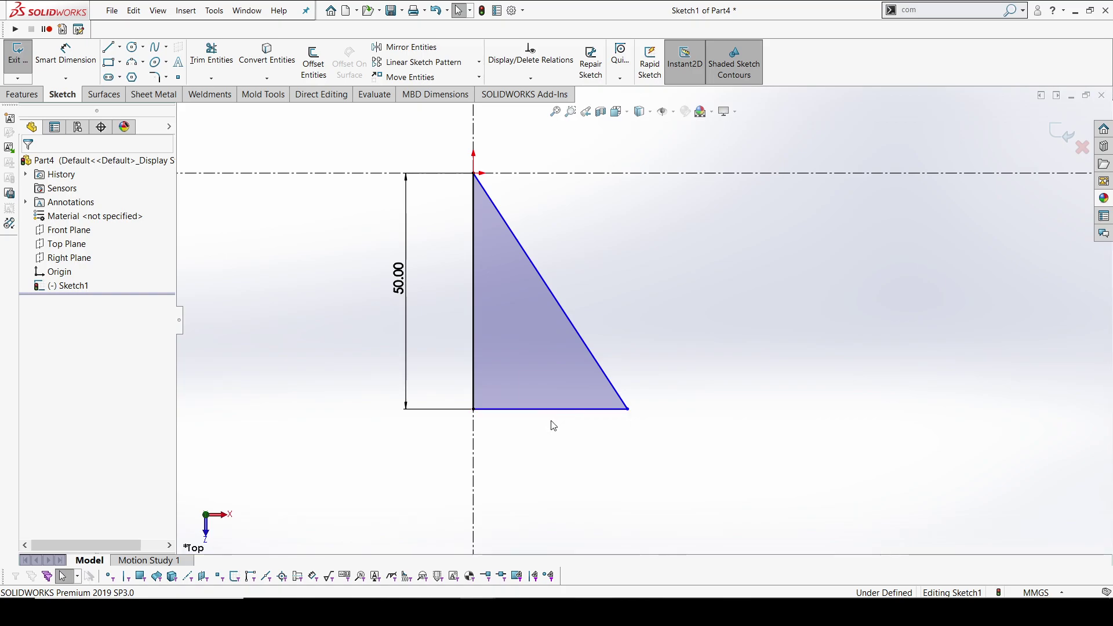
left_click_drag(629, 412, 588, 312)
key("Escape")
key("d")
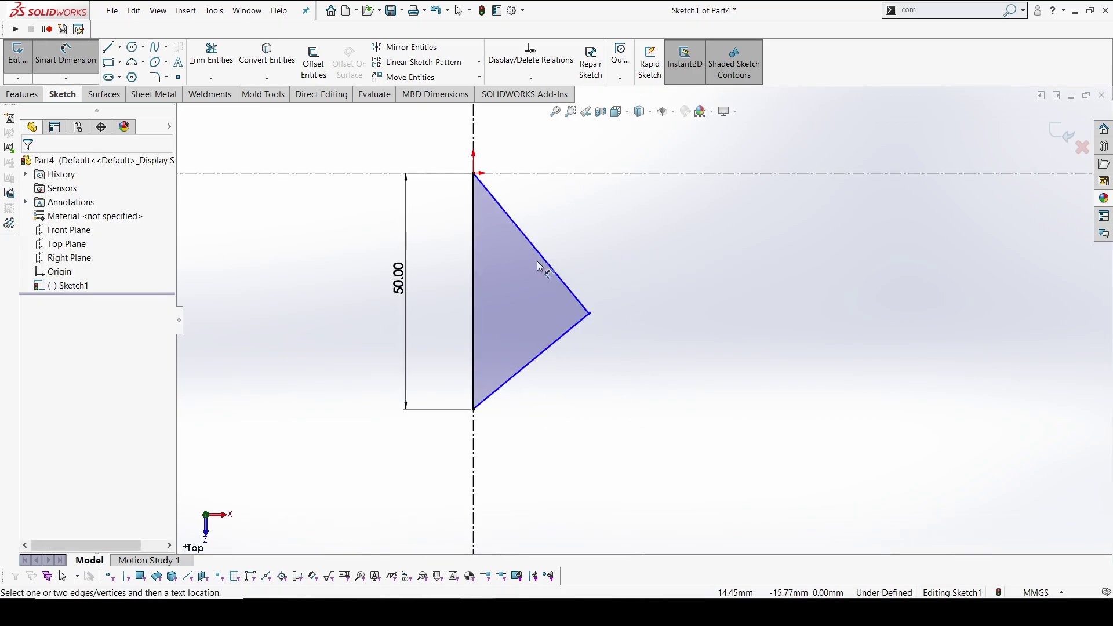
Add a 67.5° angle between the vertical and lower sides, and 45° to the centreline.
left_click(474, 323)
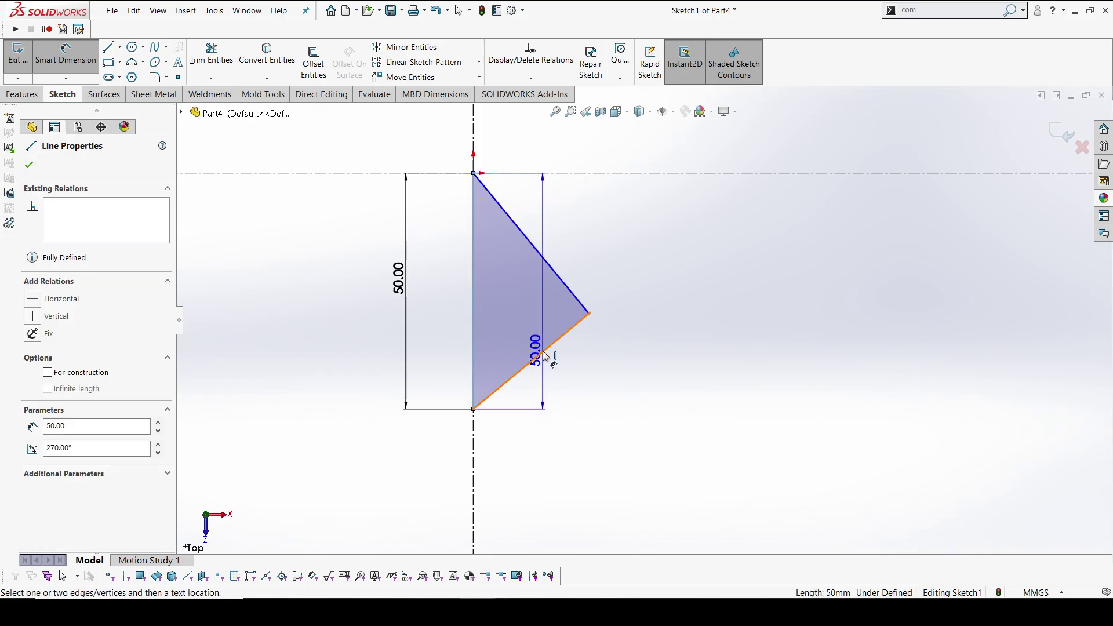
left_click(548, 348)
left_click(512, 308)
type("67.5")
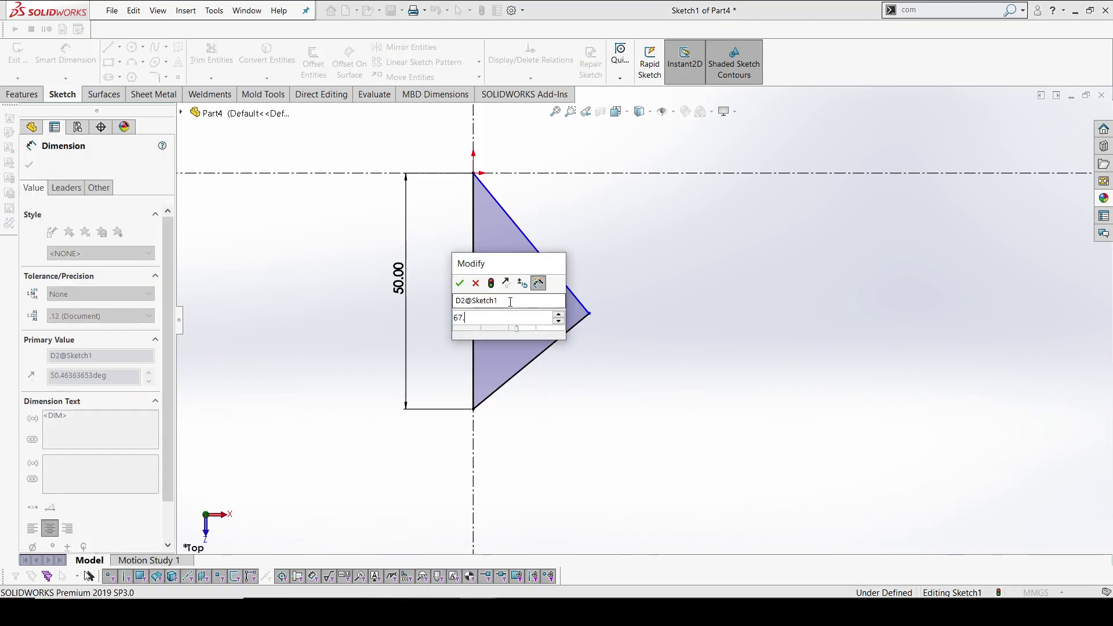
key("Return")
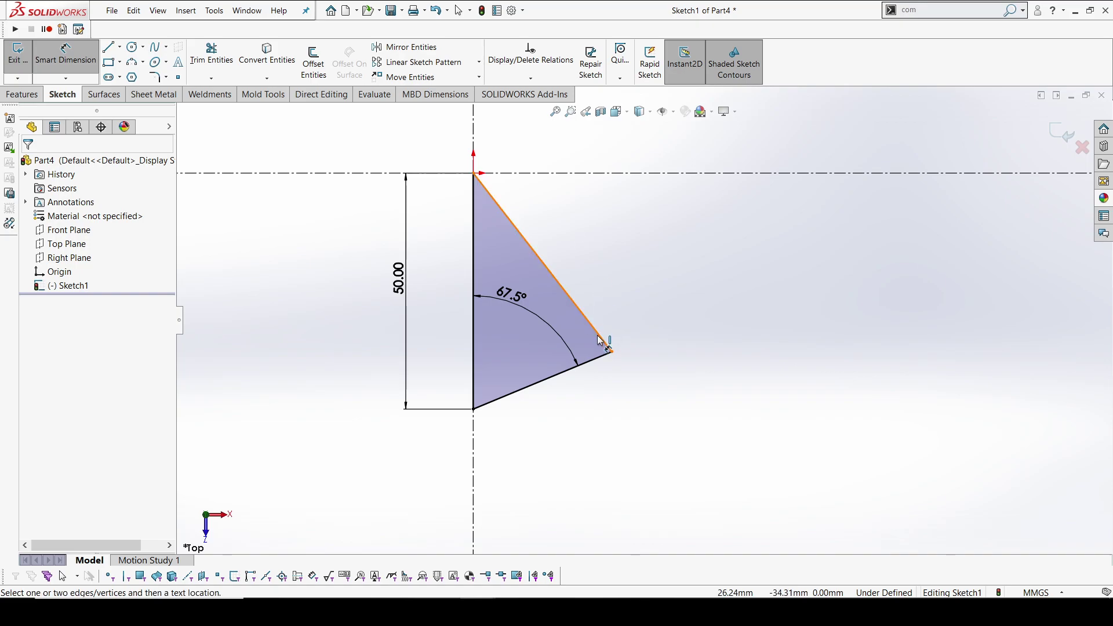
left_click(595, 173)
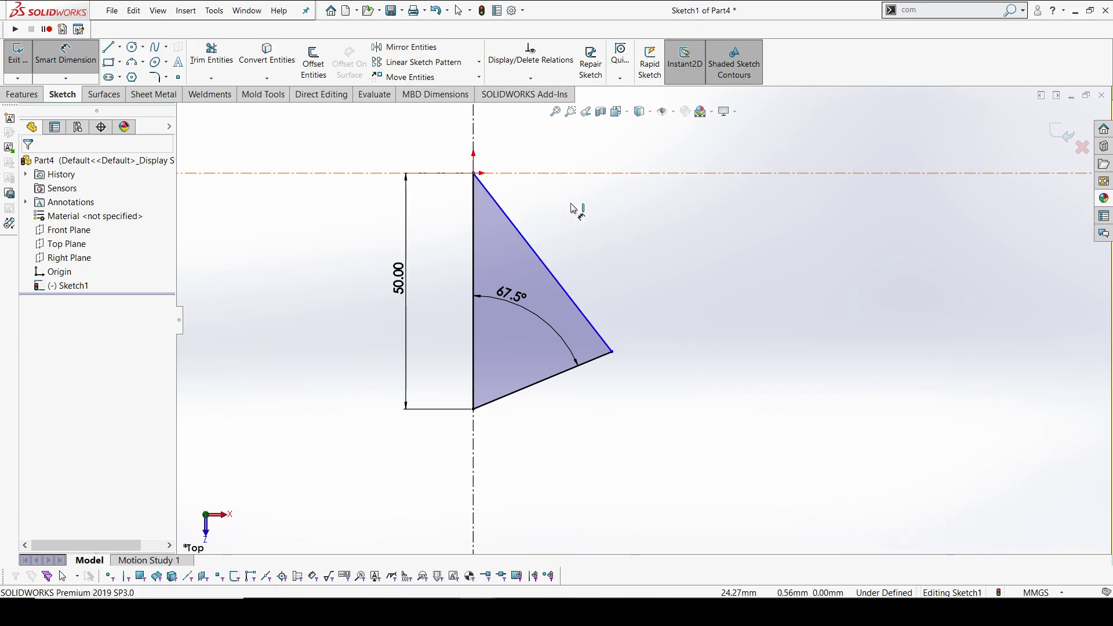
left_click(547, 279)
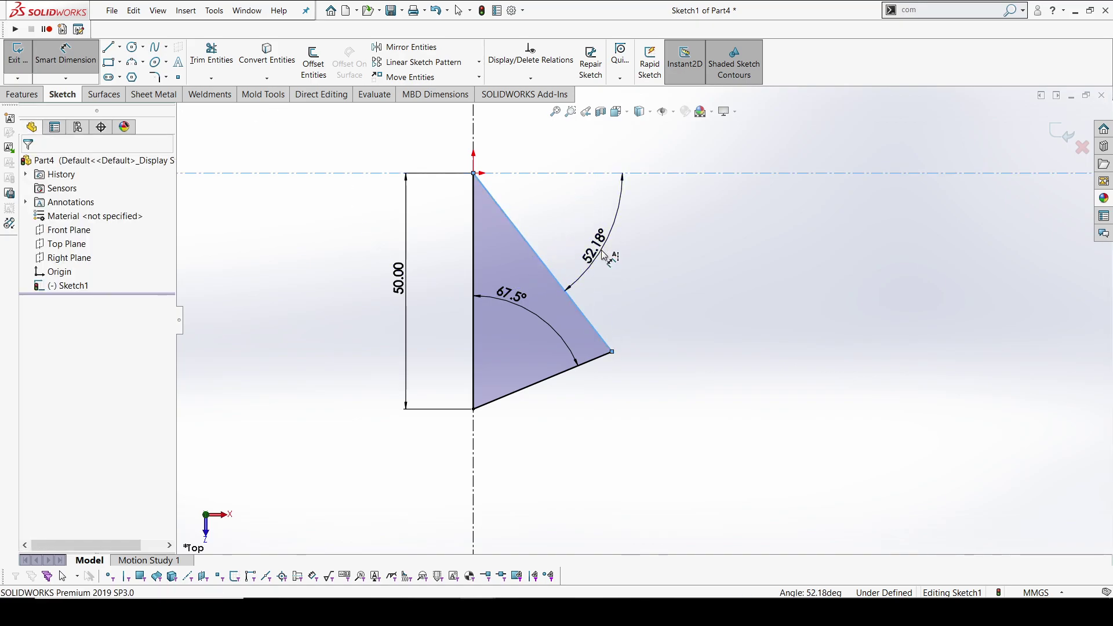
left_click(611, 257)
type("45")
key("Return")
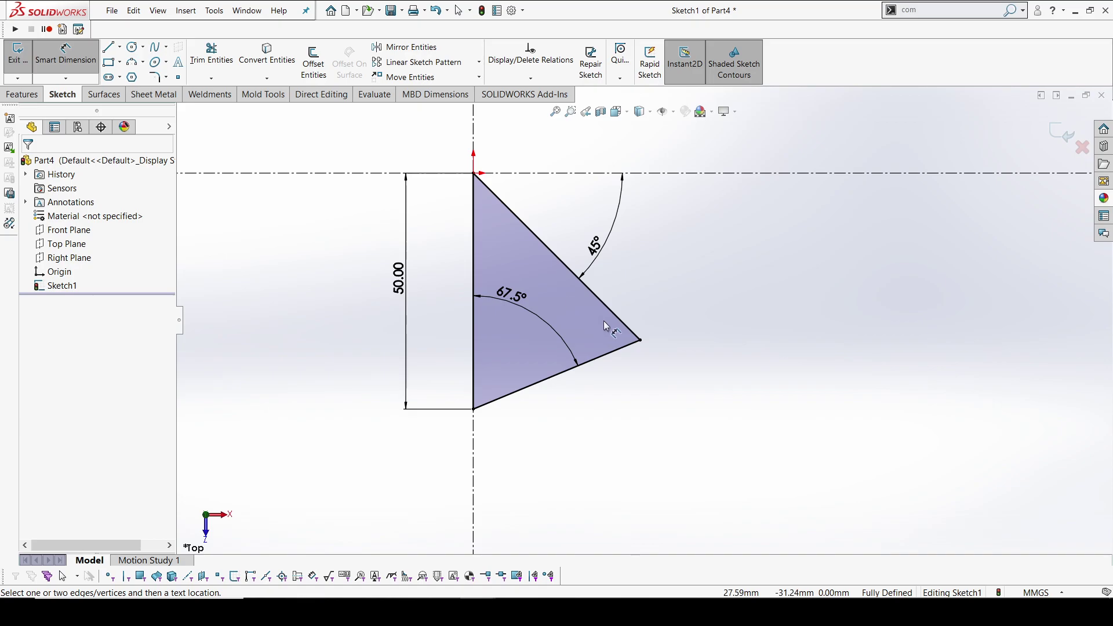
Close the triangle sketch and create Plane1 offset 20 mm from the Top Plane.
left_click(1054, 134)
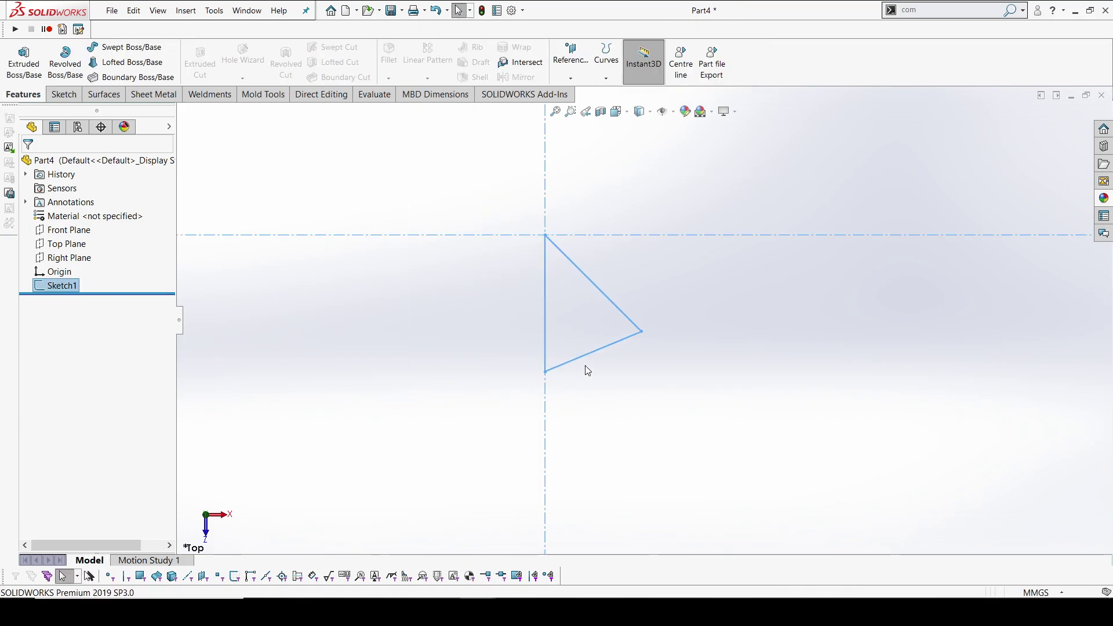
middle_click_drag(581, 336, 584, 221)
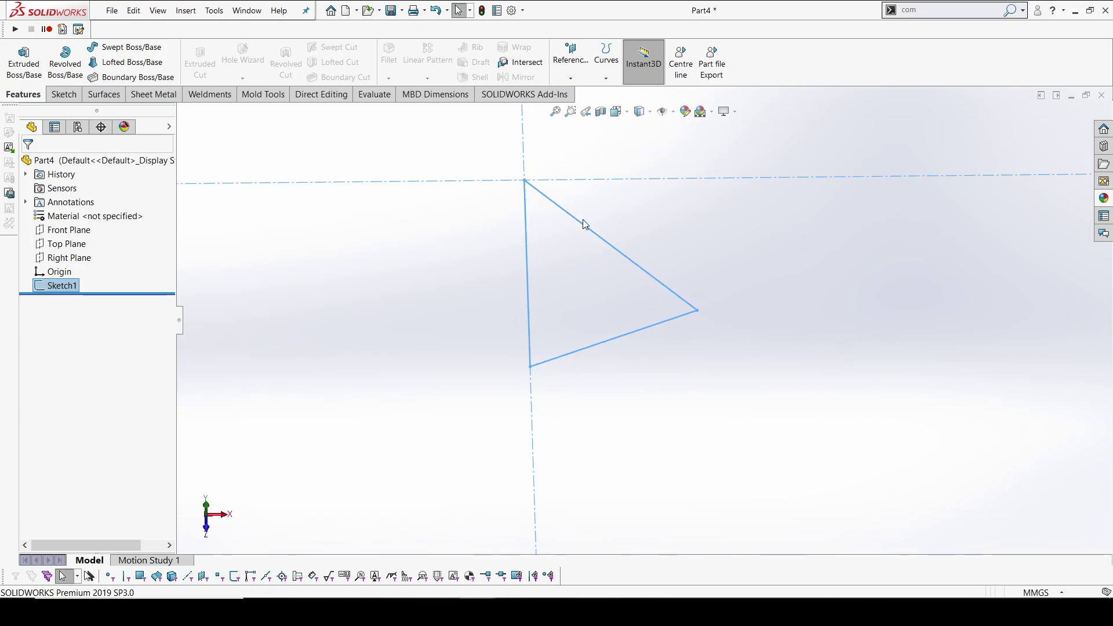
left_click(79, 246)
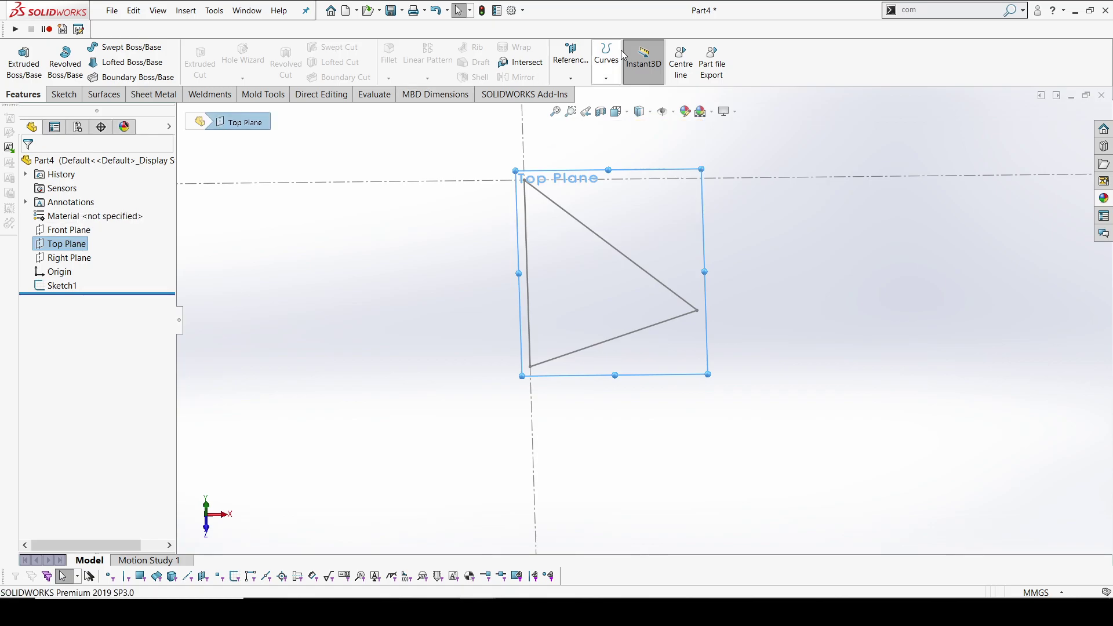
left_click(586, 72)
middle_click_drag(564, 305, 567, 214)
double_click(123, 348)
type("20")
key("Return")
middle_click_drag(520, 366, 538, 290)
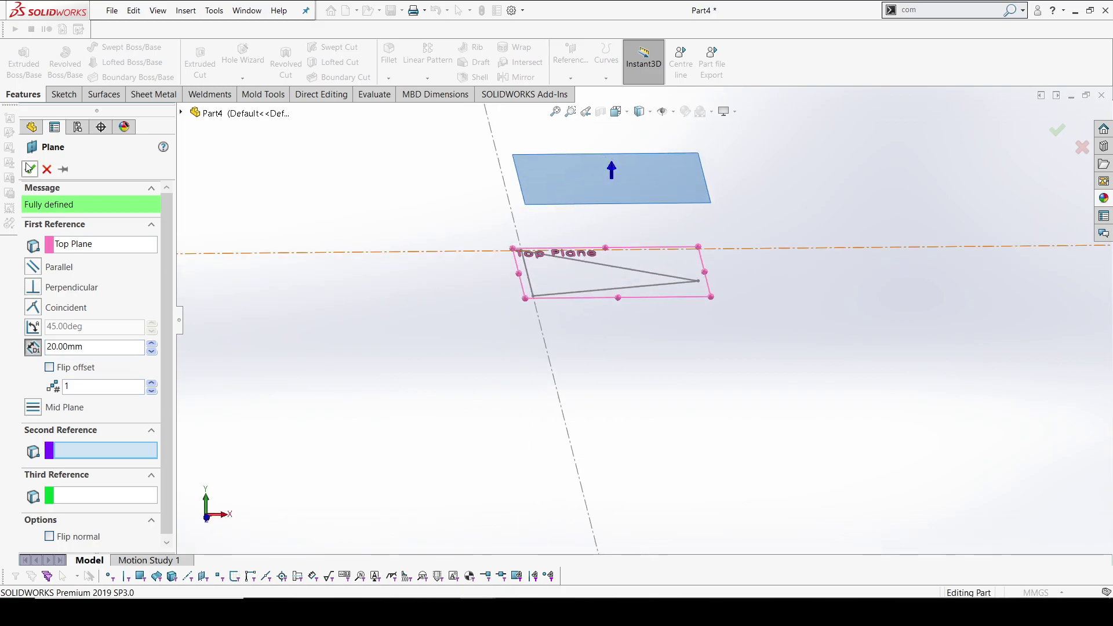
left_click(29, 169)
Open a new sketch on Plane1 and view it normal to the plane.
right_click(601, 189)
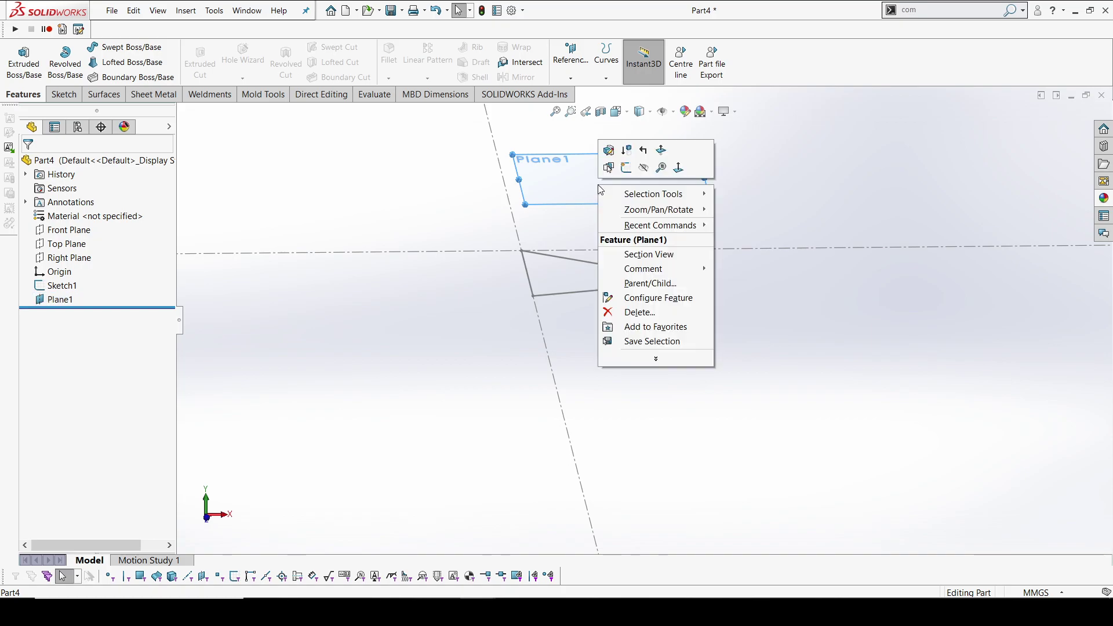
left_click(626, 168)
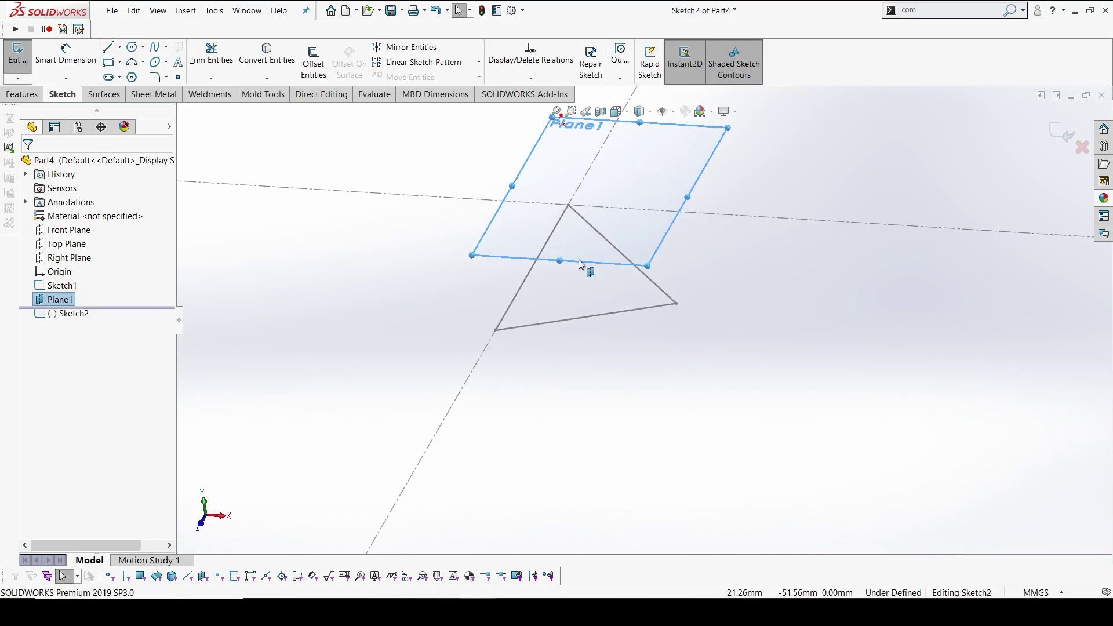
key("space")
left_click(504, 283)
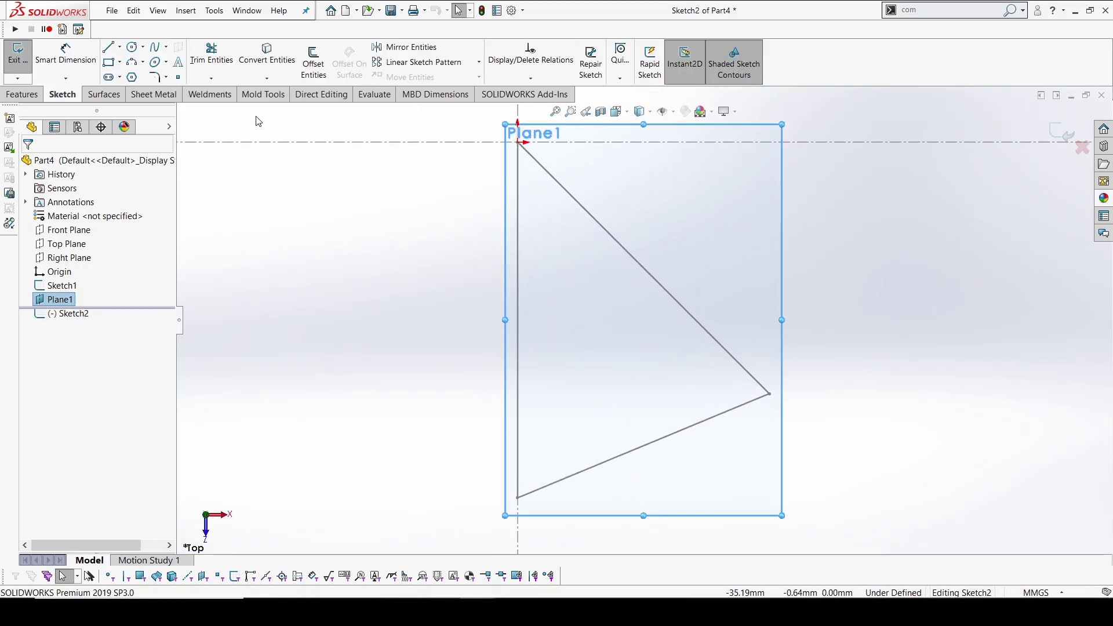
Draw centrelines from the top-left, bottom-left and right corners to a shared centre point.
left_click(119, 46)
left_click(137, 74)
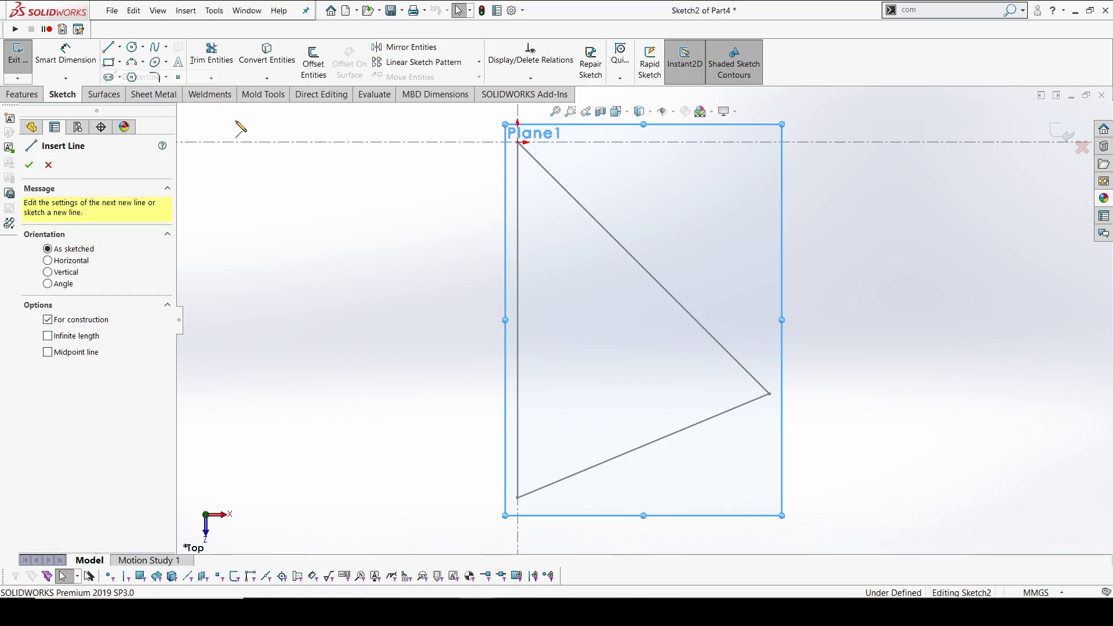
left_click(517, 142)
left_click(589, 305)
left_click(517, 497)
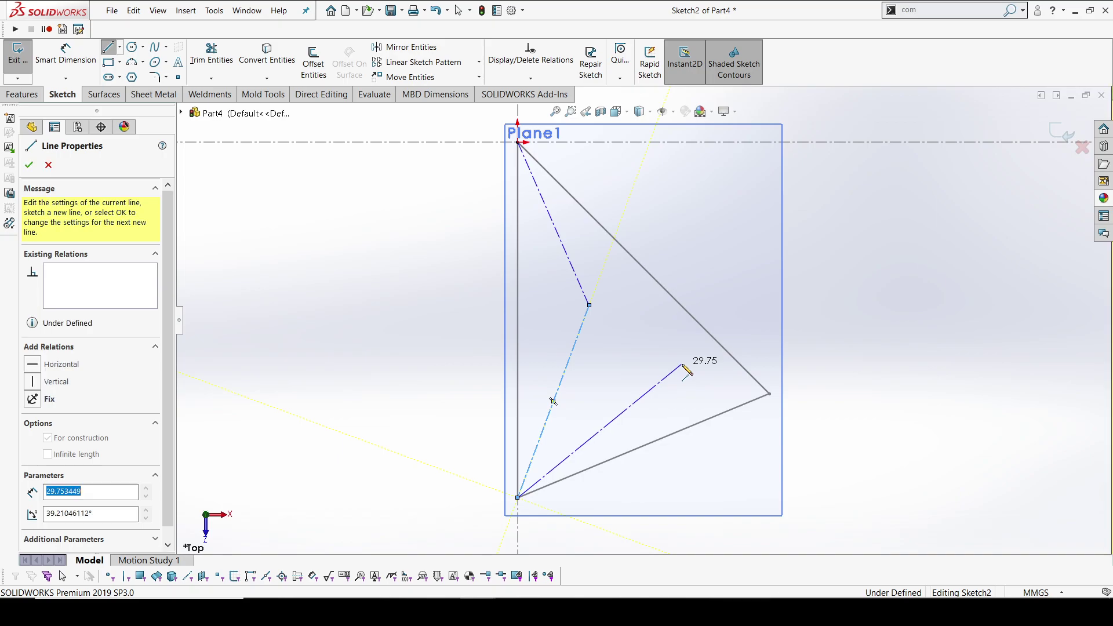
key("Escape")
left_click(589, 305)
left_click(769, 394)
key("Escape")
key("Escape")
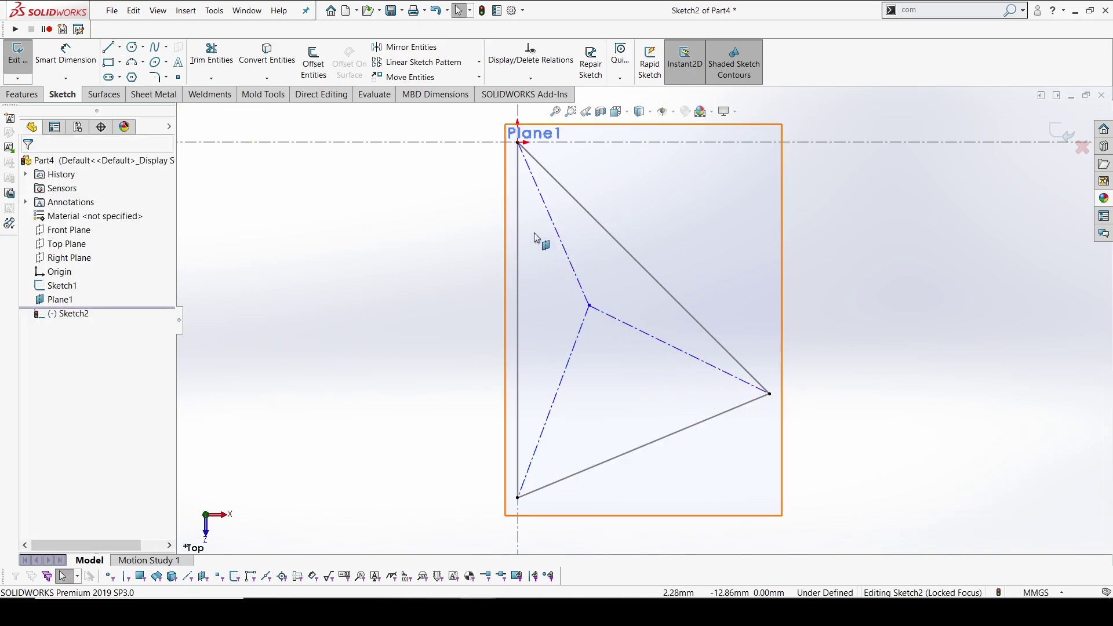
Make the three centrelines equal and place a sketch point at their centre.
left_click(629, 326, "ctrl")
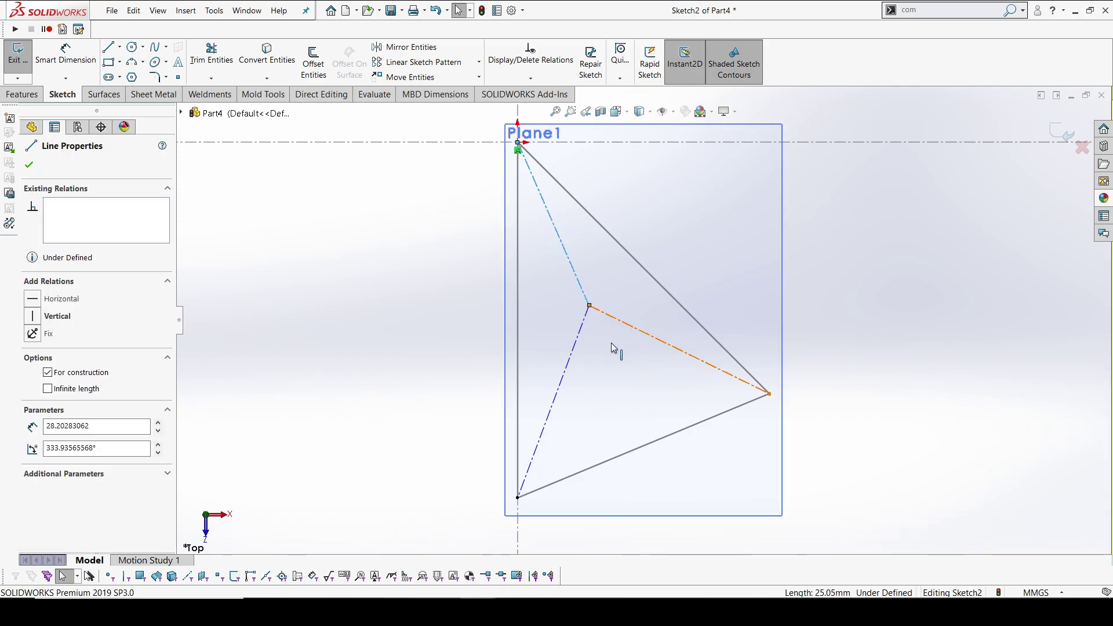
left_click(575, 343, "ctrl")
left_click(575, 342, "ctrl")
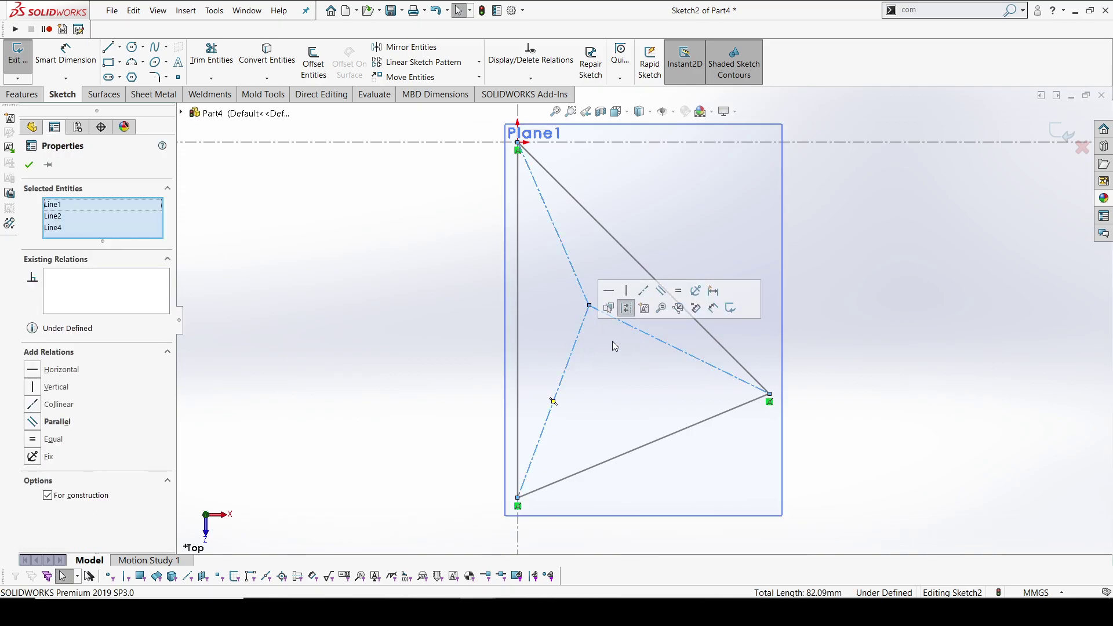
left_click(677, 298)
left_click(296, 308)
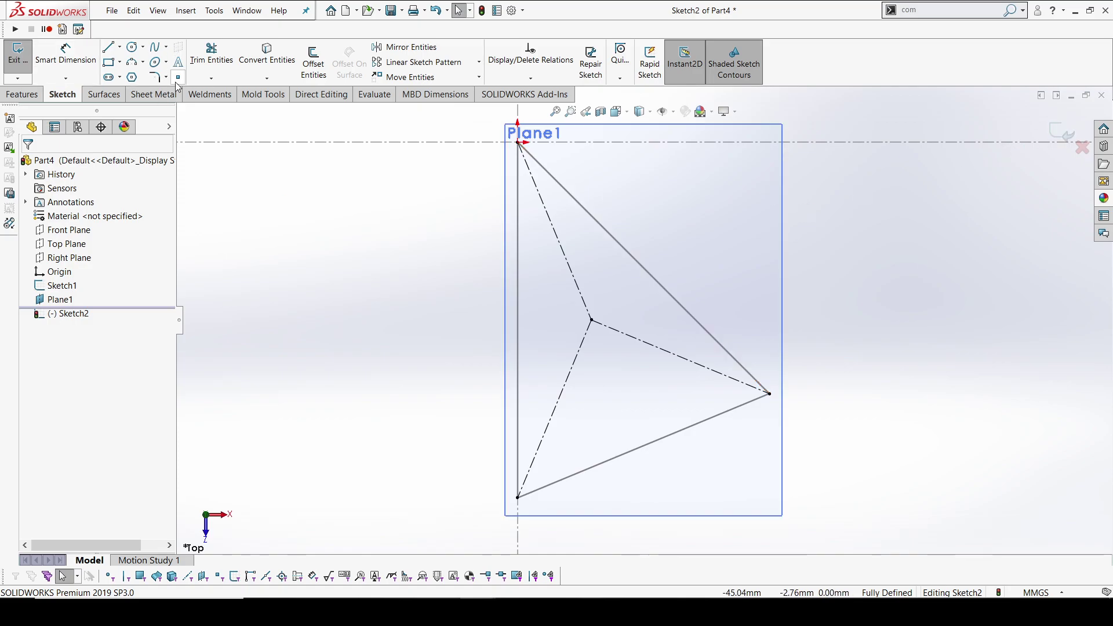
left_click(590, 321)
key("Escape")
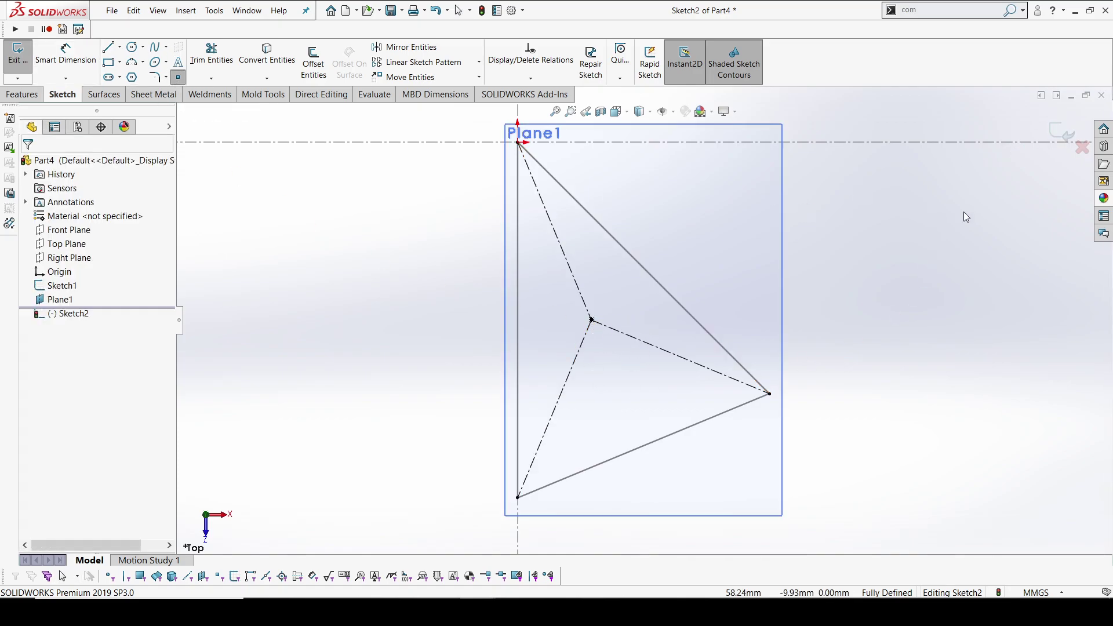
Loft from Sketch1 to Sketch2 to create the tapered triangular solid Loft1.
left_click(1063, 133)
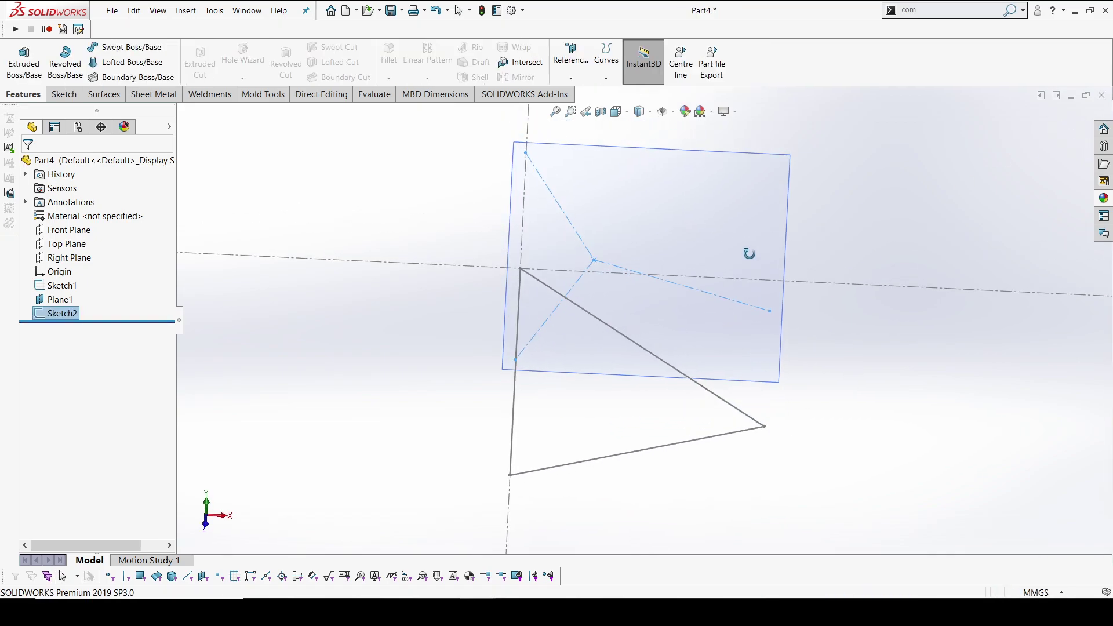
left_click(128, 63)
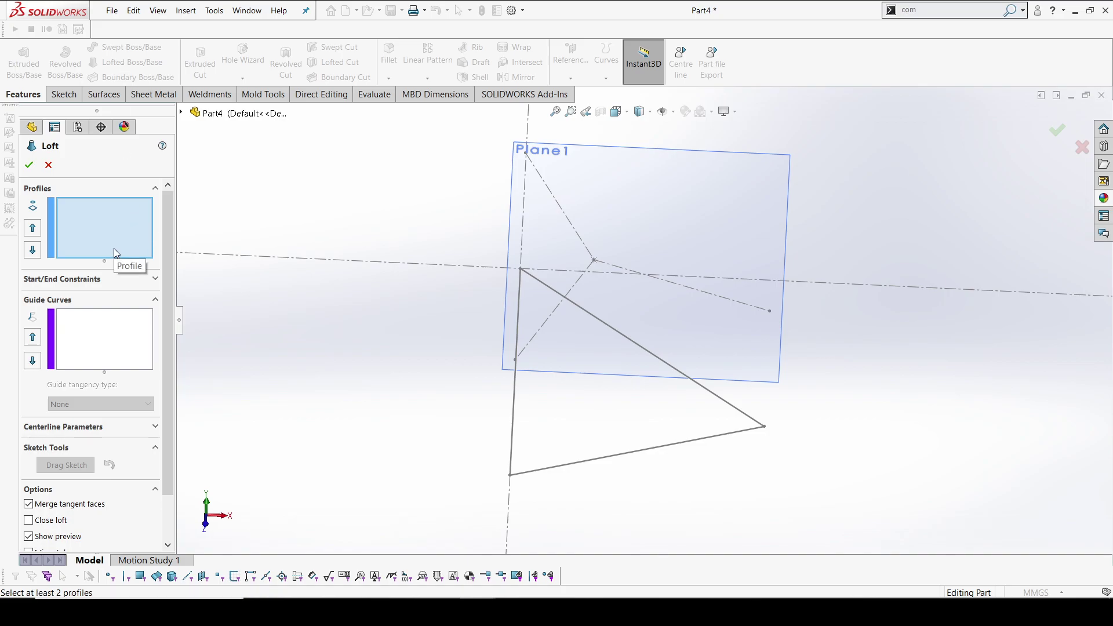
left_click(666, 451)
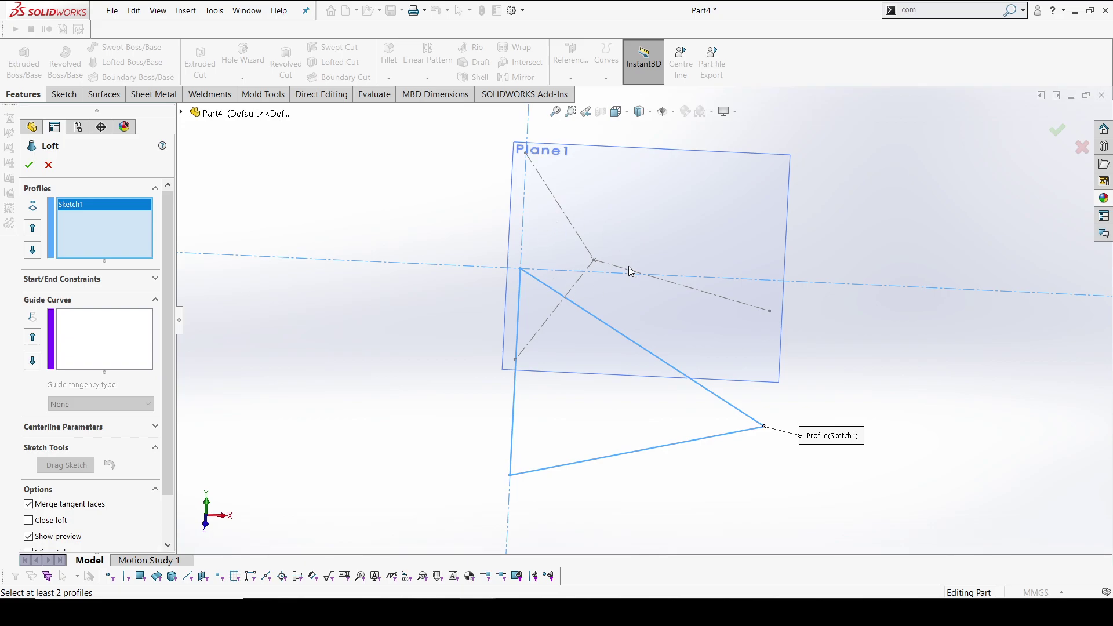
left_click(594, 262)
mouse_move(596, 265)
middle_mouse_down()
mouse_move(567, 293)
mouse_move(663, 435)
mouse_move(654, 447)
mouse_move(652, 435)
middle_mouse_up()
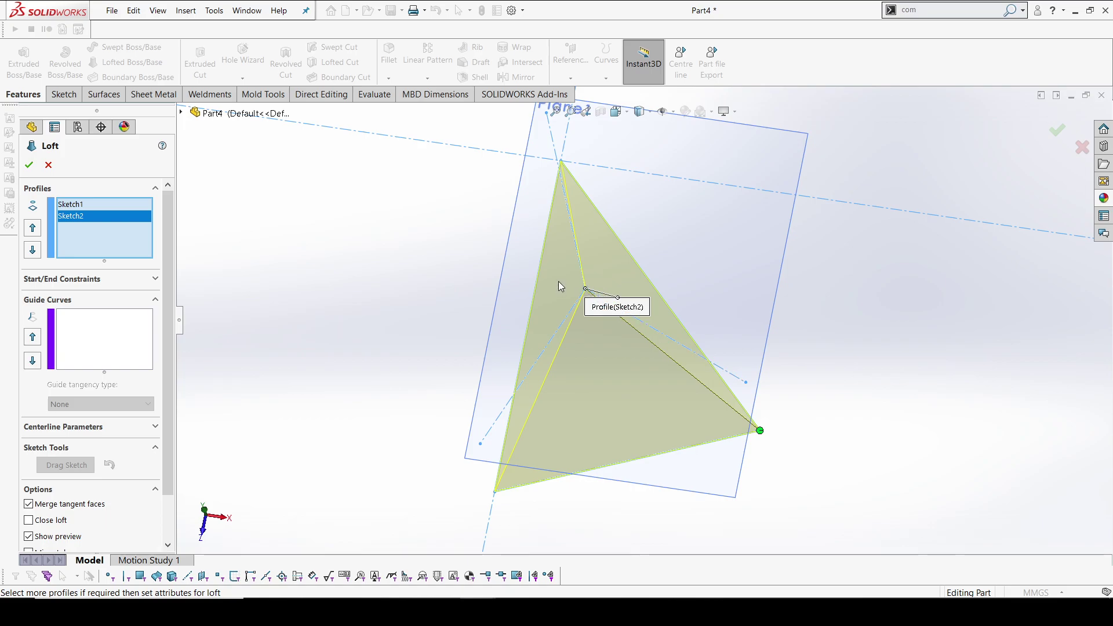
left_click(34, 173)
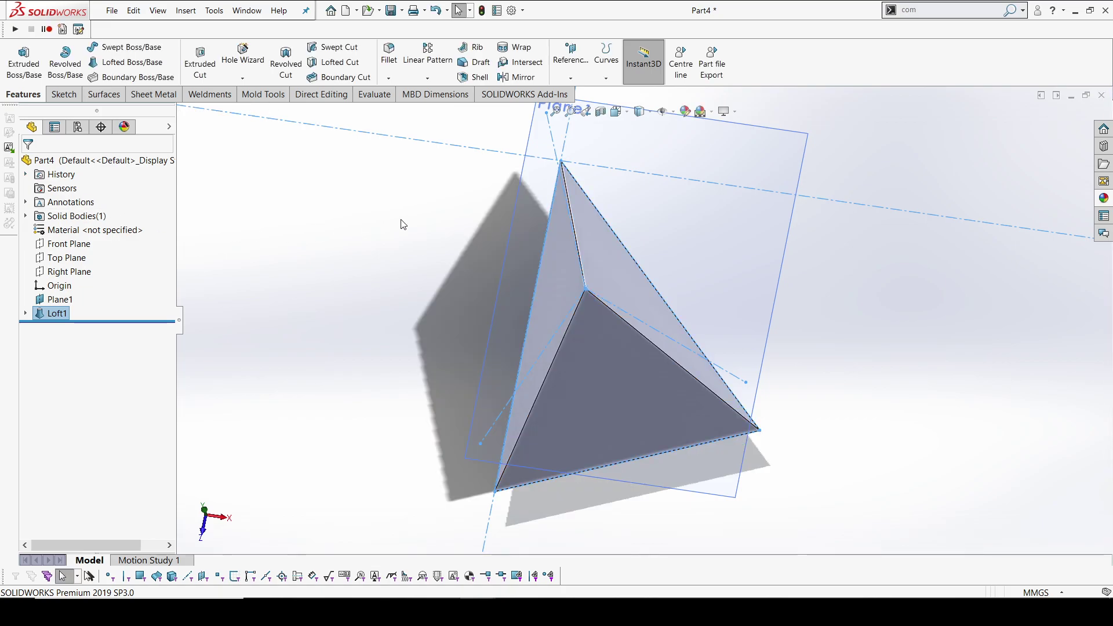
Hide Plane1.
left_click(727, 251)
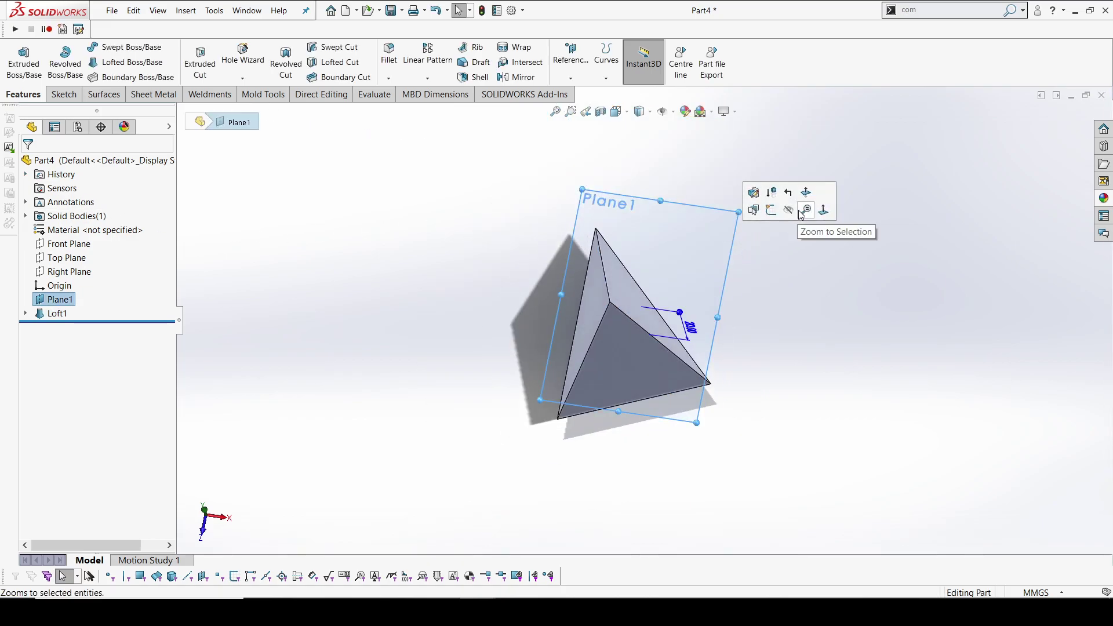
left_click(791, 211)
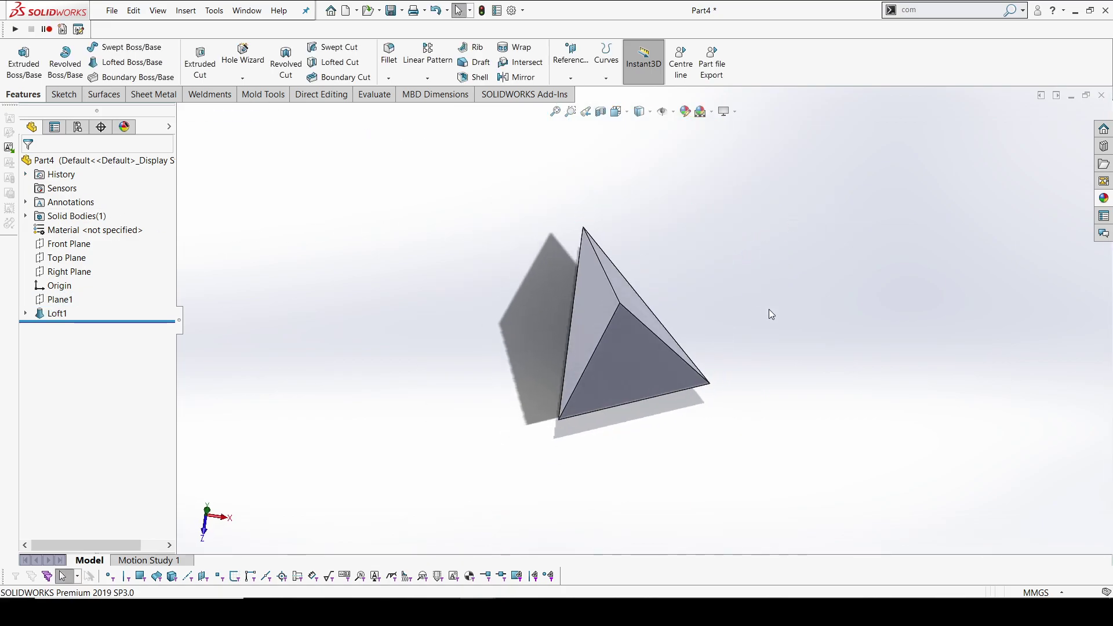
scroll(770, 311, "down", 2)
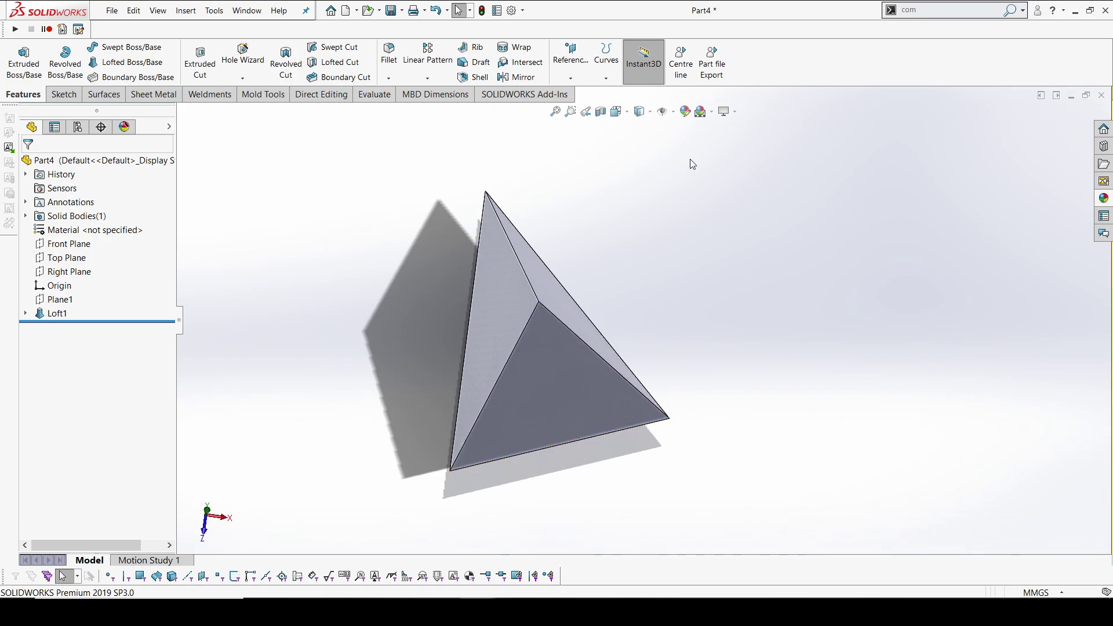
Create Plane2 through the bottom-left and right base vertices, referencing a pyramid face.
left_click(571, 78)
left_click(585, 123)
left_click(450, 471)
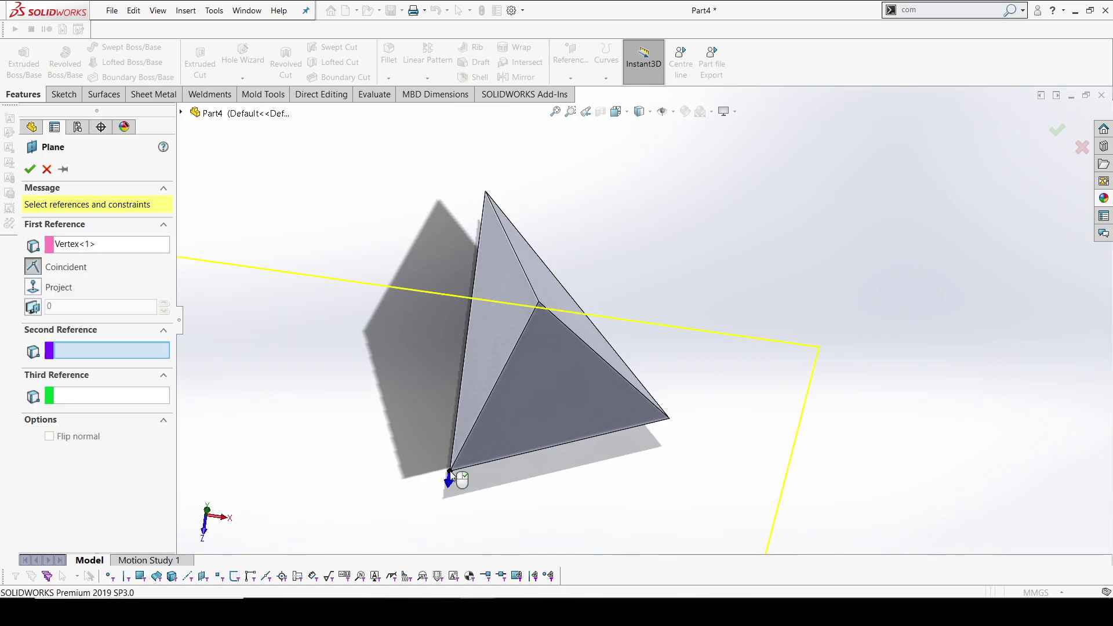
left_click(670, 419)
middle_click_drag(663, 452, 592, 393)
left_click(536, 366)
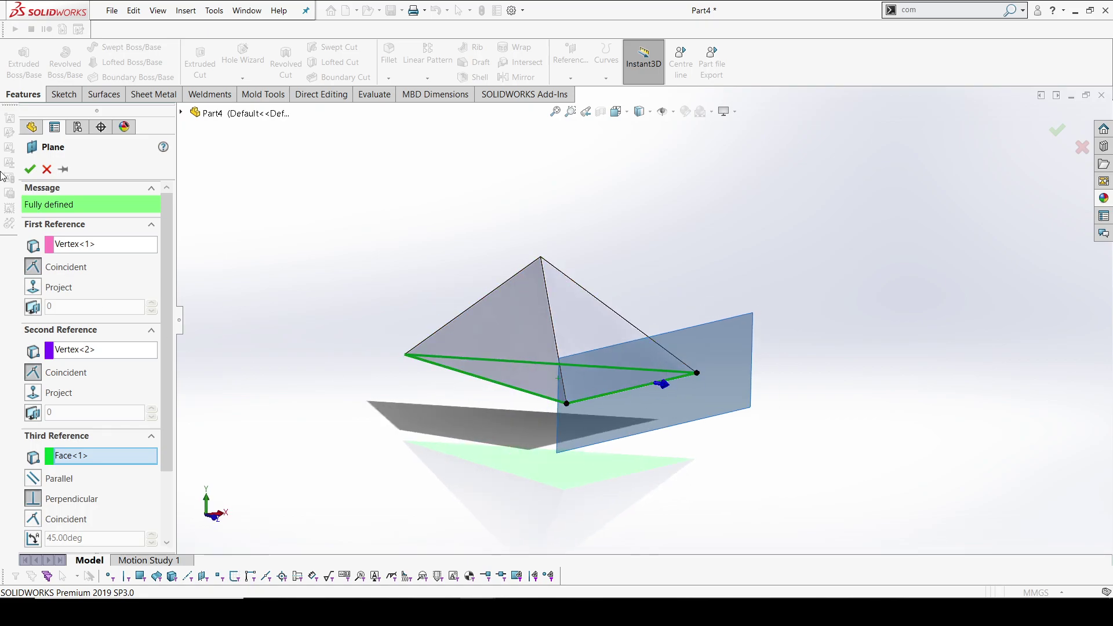
middle_click_drag(756, 353, 669, 419)
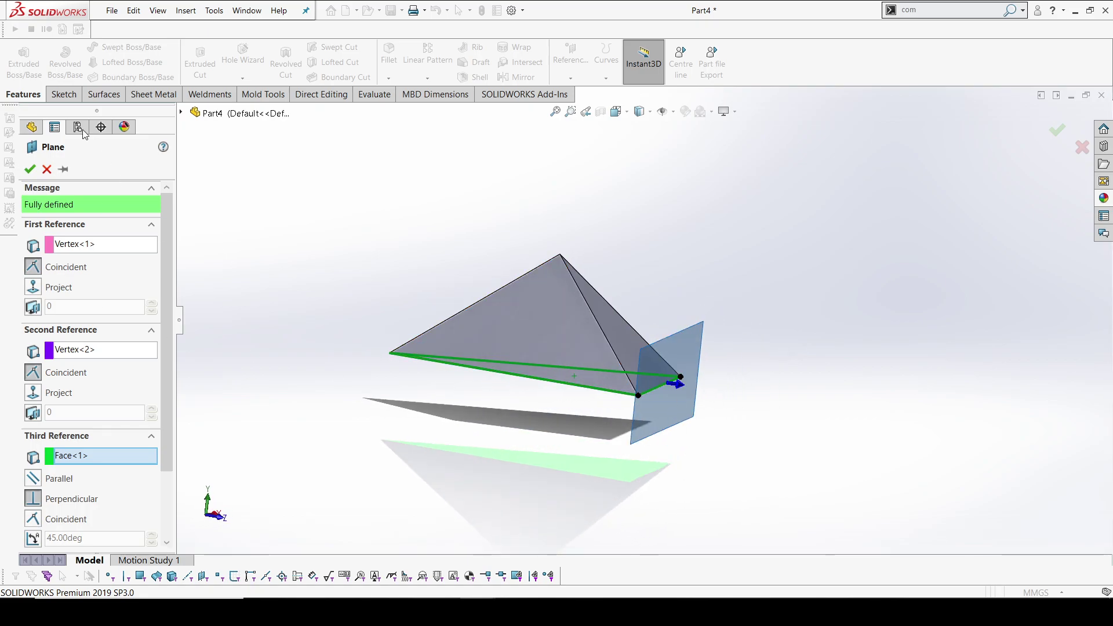
left_click(29, 169)
middle_click_drag(601, 388, 514, 341)
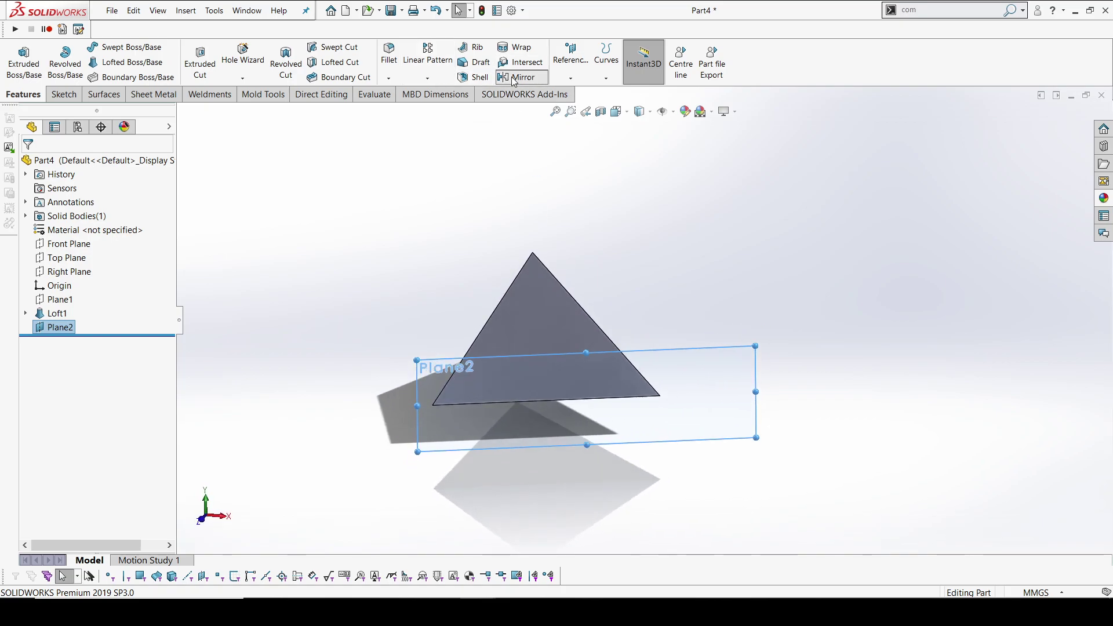
left_click(516, 77)
Mirror the Loft1 body across Plane2 with Merge solids unchecked, keeping two separate bodies.
left_click(80, 210)
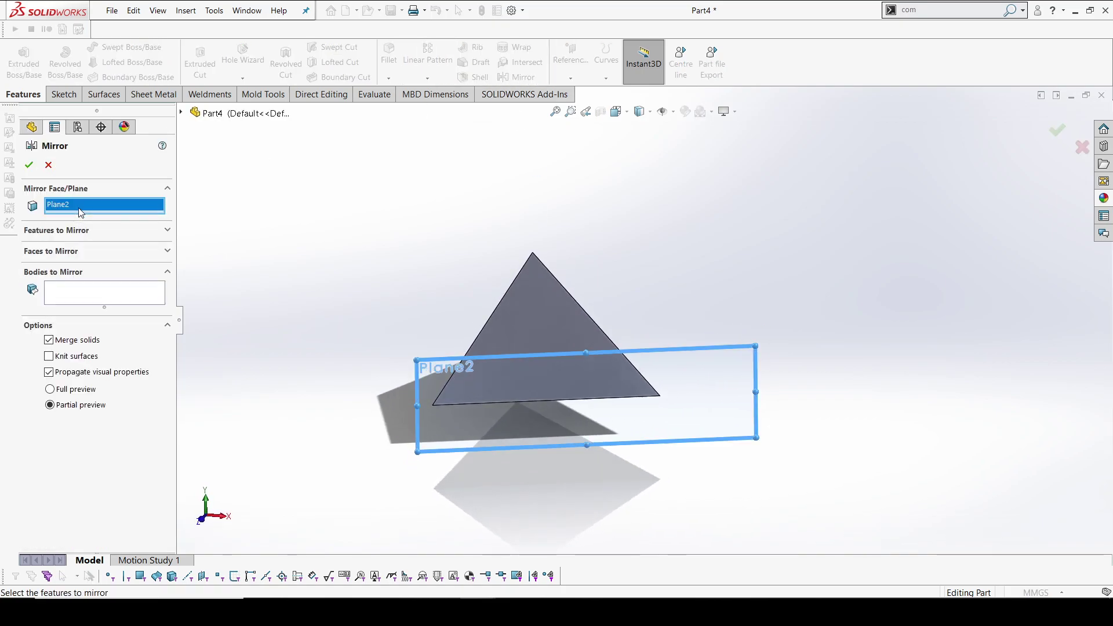
left_click(79, 298)
left_click(548, 335)
middle_click_drag(546, 335, 595, 384)
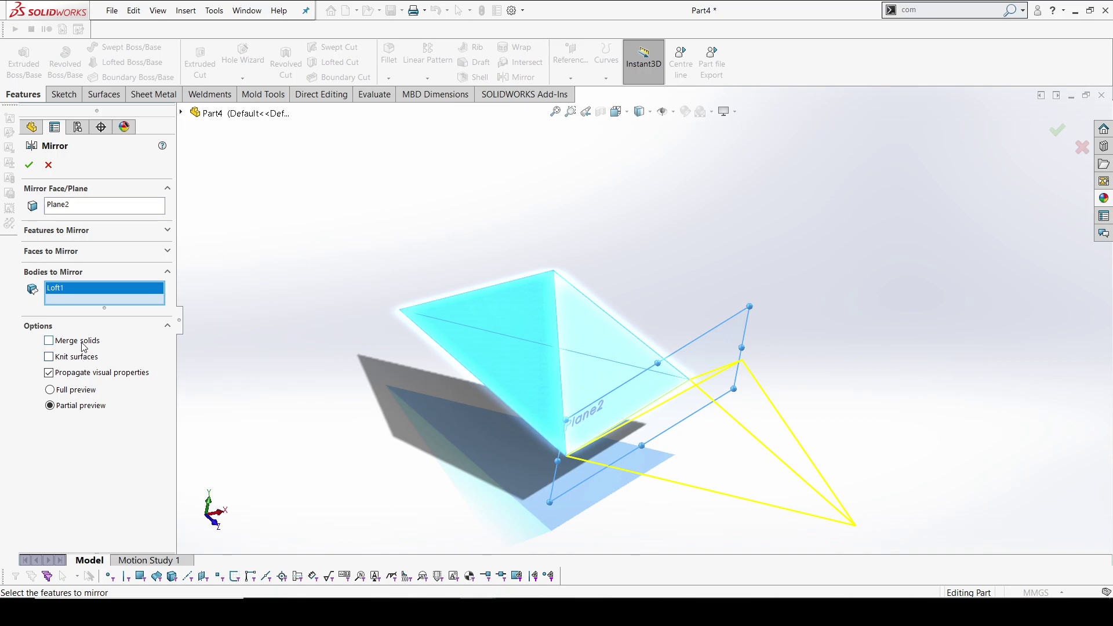
left_click(28, 165)
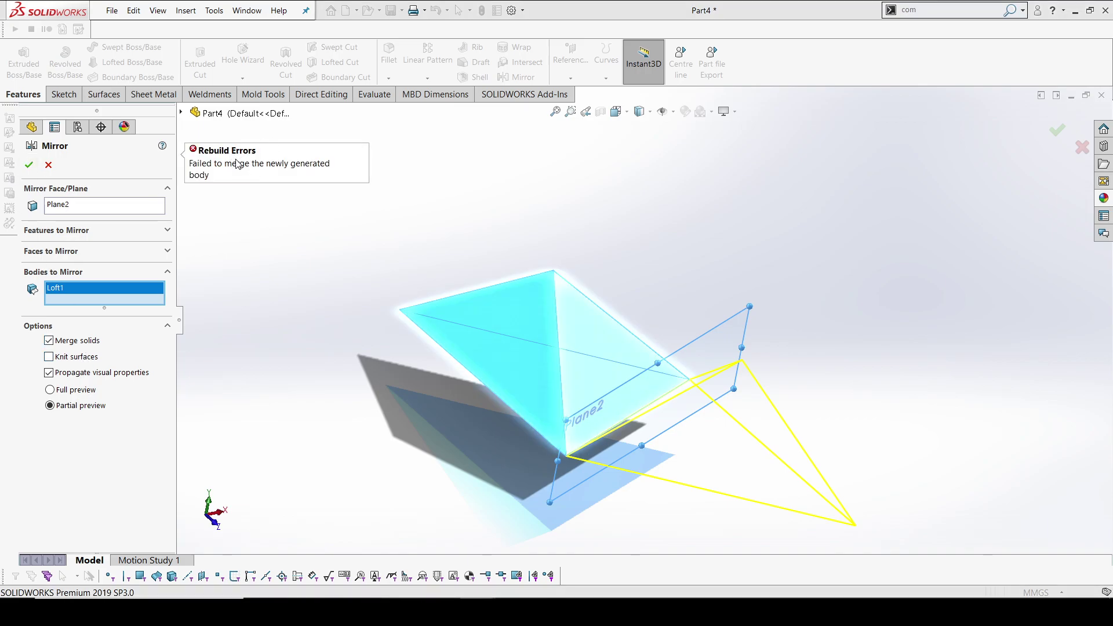
left_click(87, 342)
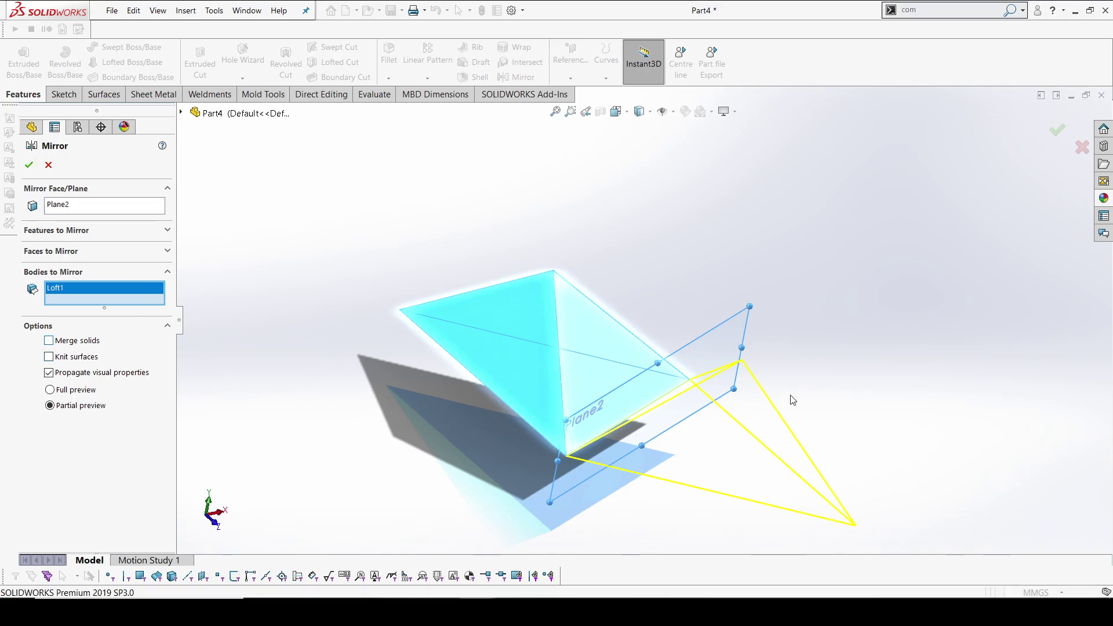
left_click(28, 164)
key("space")
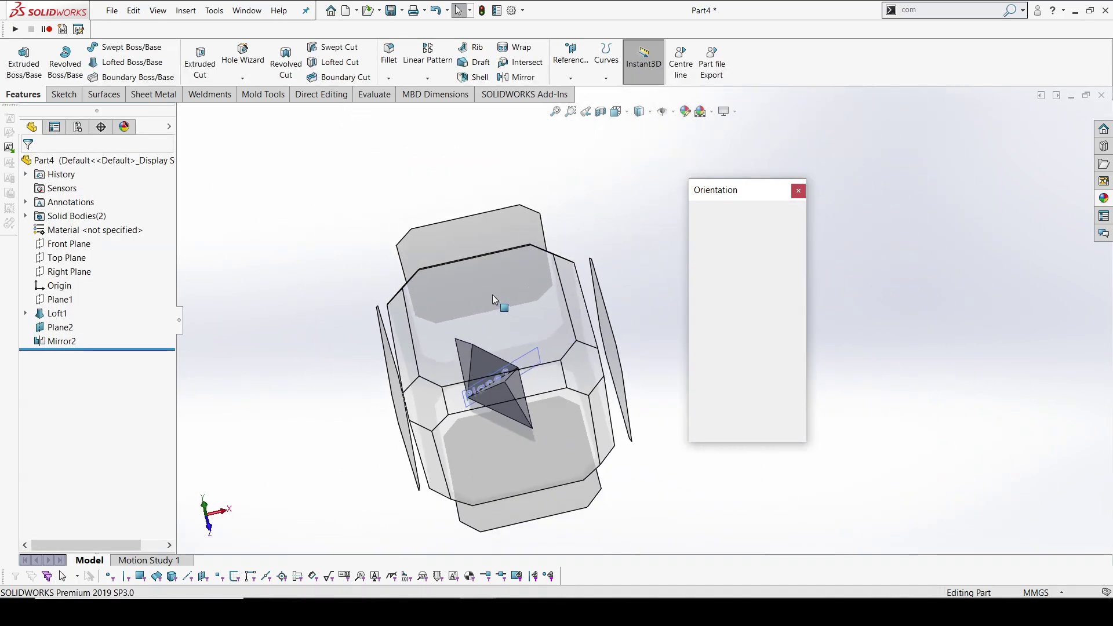
Switch to the top view, deselect Plane2, and start Sketch3 on a rear pyramid face.
left_click(492, 295)
left_click(746, 265)
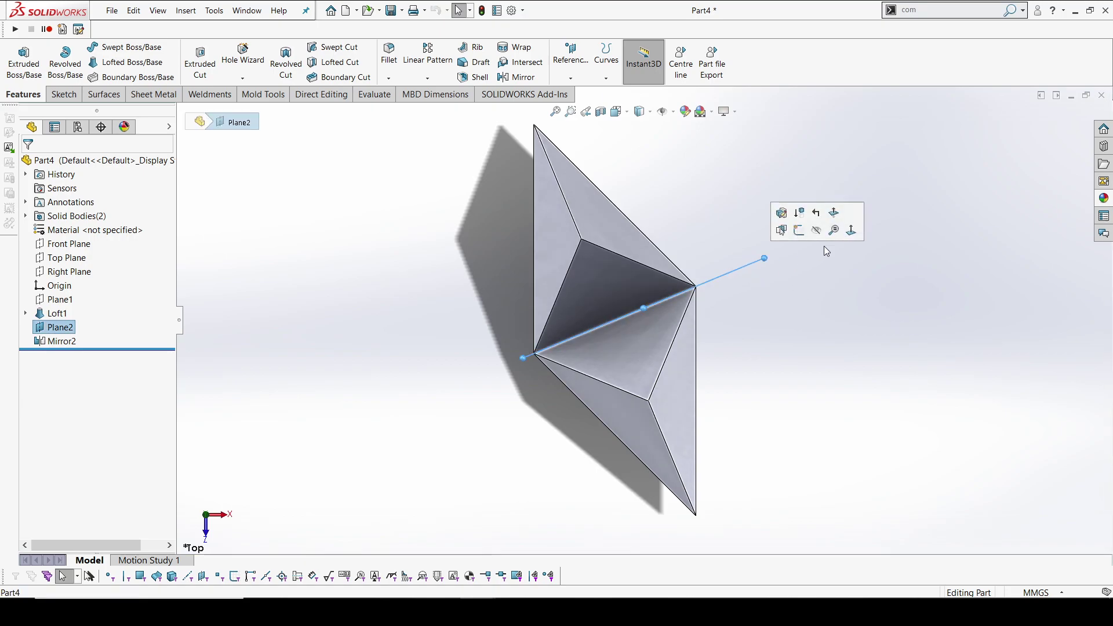
left_click(804, 301)
middle_click_drag(471, 309, 643, 274)
left_click(675, 212)
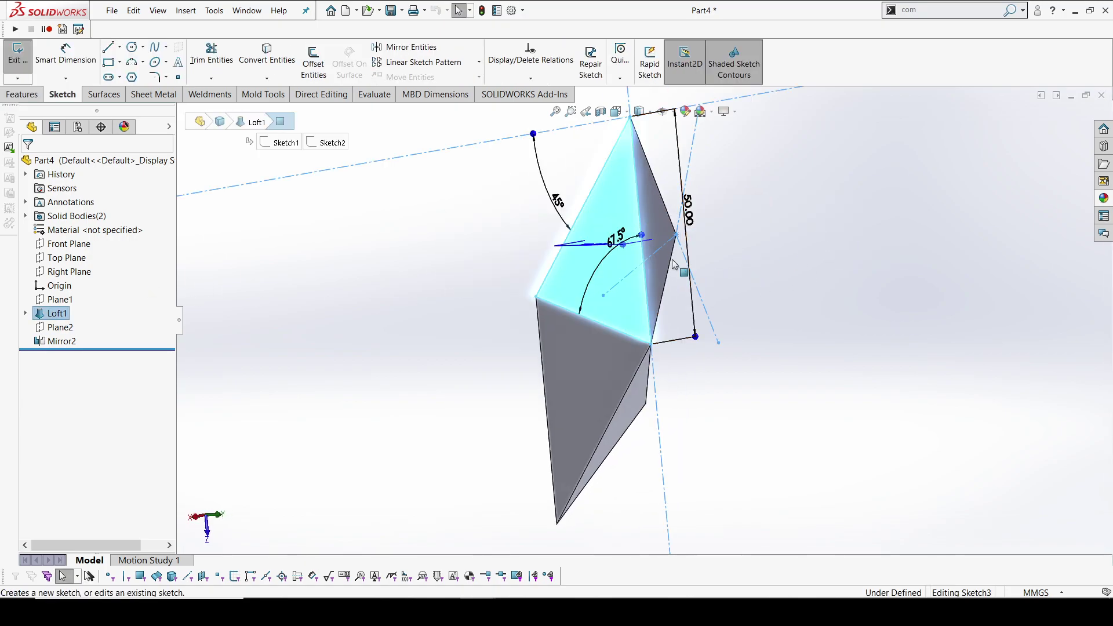
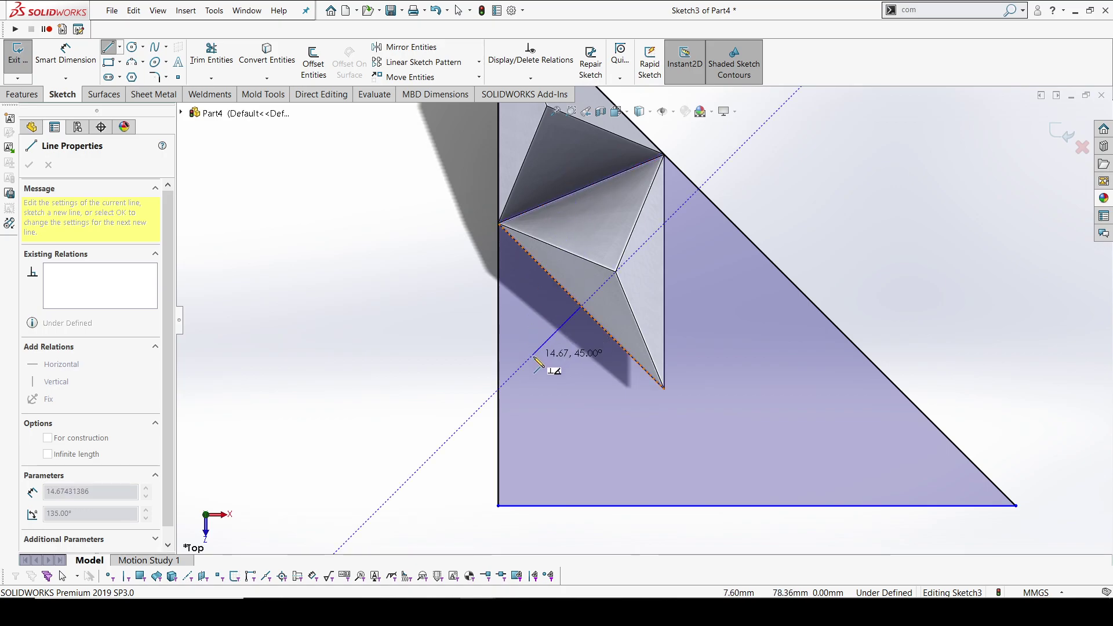
Finish the short line and make it parallel to the upper facet edge, snapping its end onto the triangle's left side.
left_click(511, 349)
key("Escape")
left_click(556, 322)
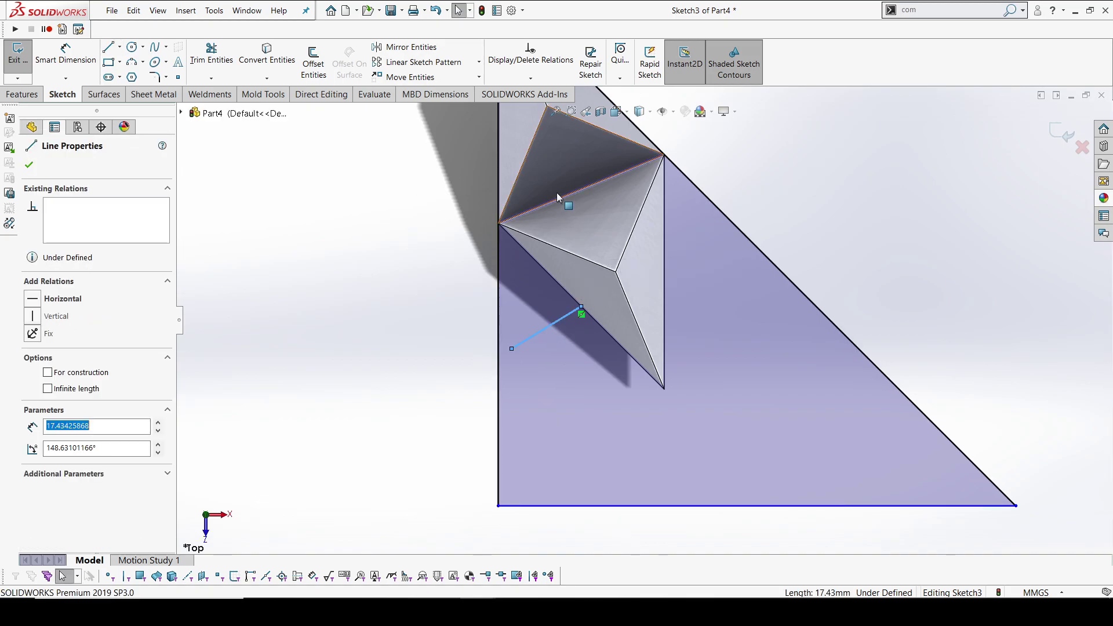
left_click(557, 201, "ctrl")
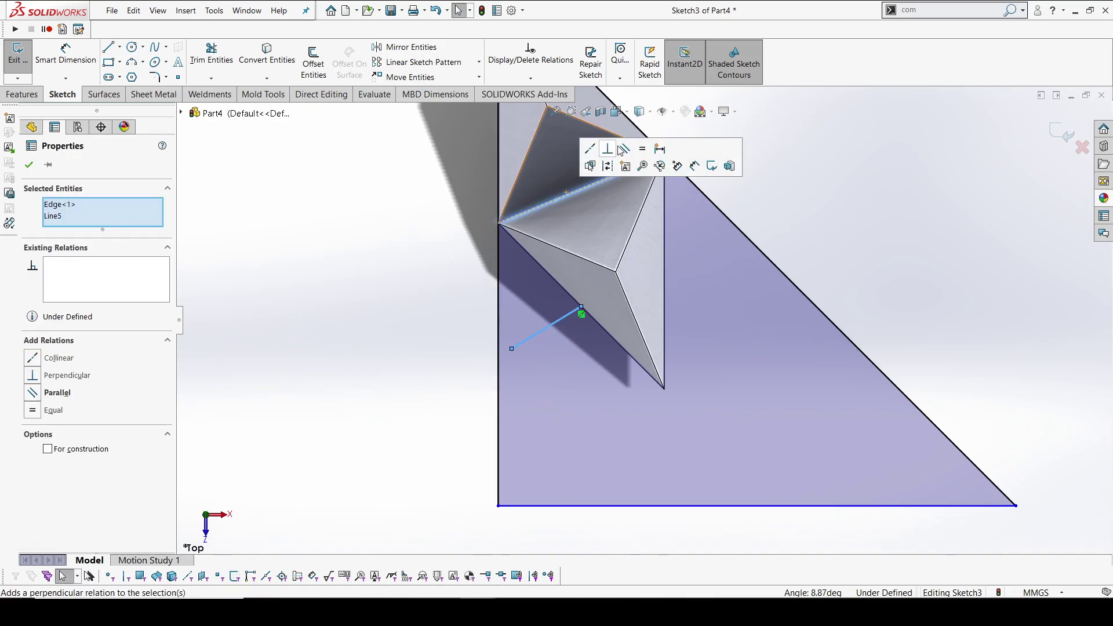
left_click(627, 150)
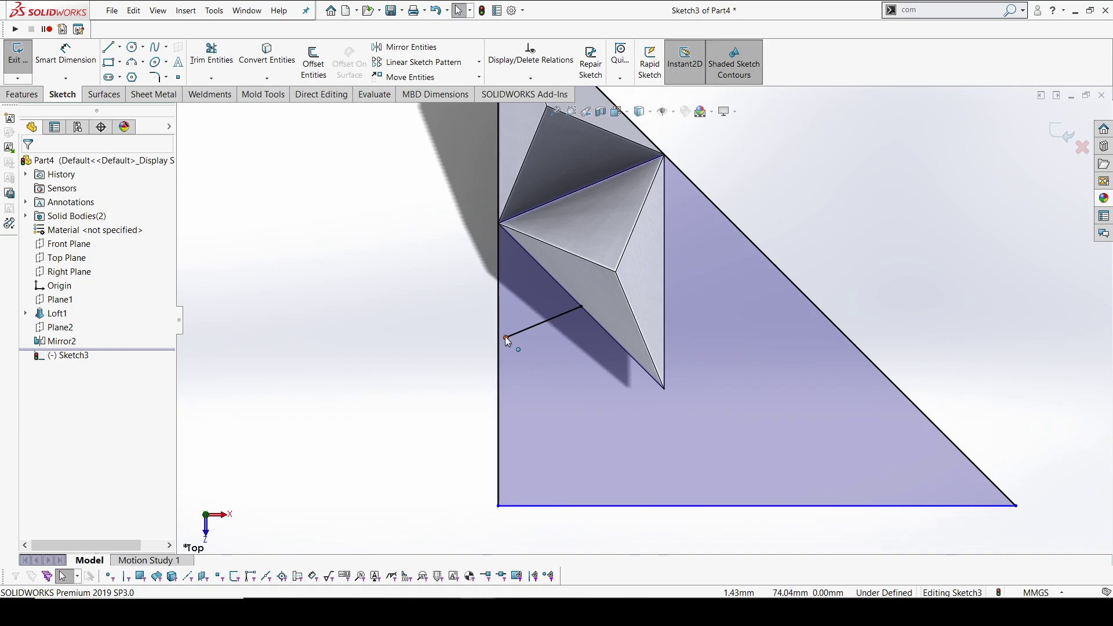
mouse_move(503, 336)
left_mouse_down()
mouse_move(480, 355)
mouse_move(498, 339)
left_mouse_up()
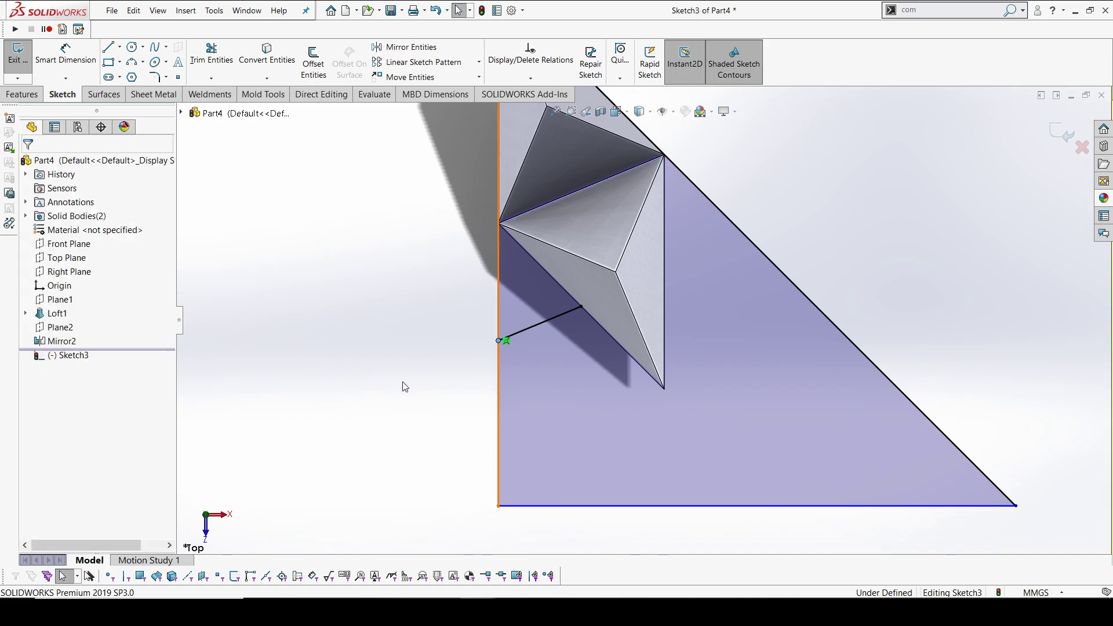
mouse_move(624, 511)
left_mouse_down()
mouse_move(628, 433)
mouse_move(523, 422)
left_mouse_up()
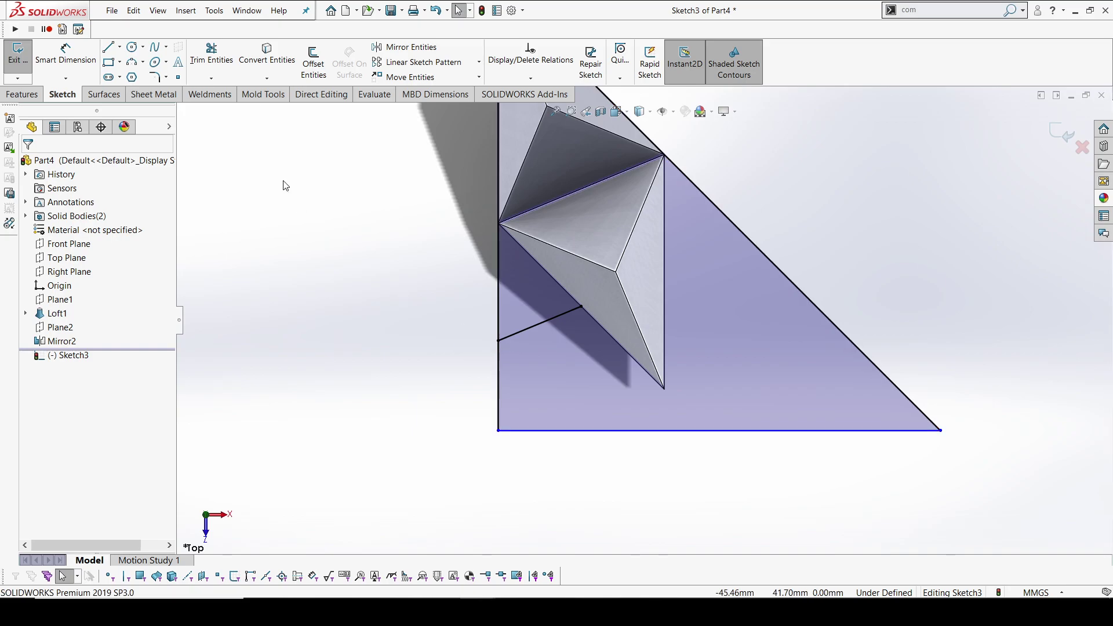
Draw a slanted line from the short line's left end to the bottom side, parallel to the short line.
left_click(110, 50)
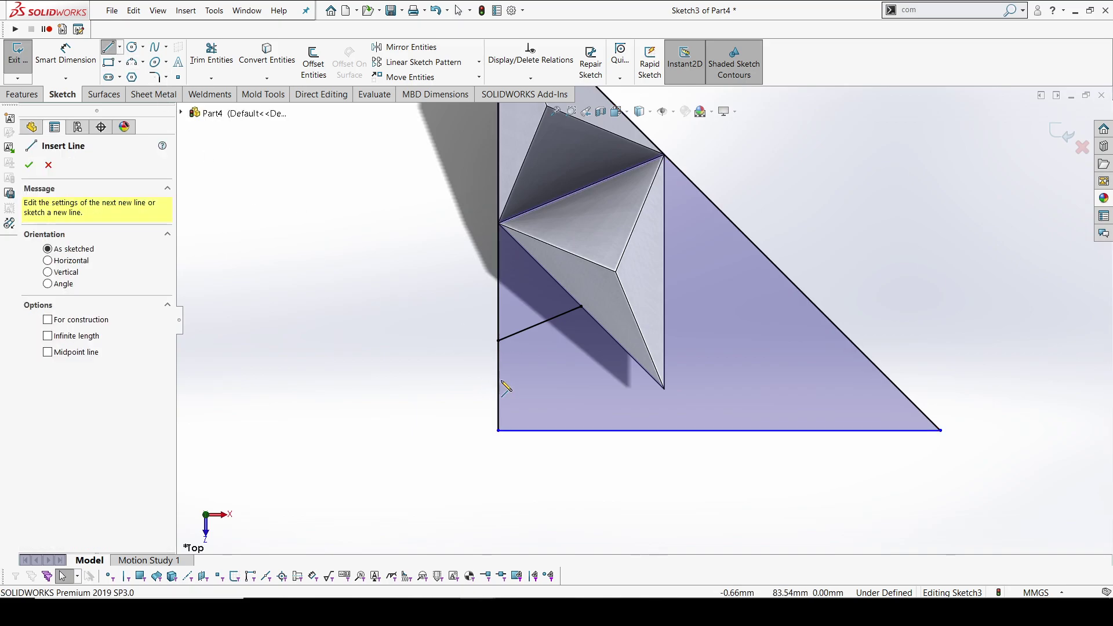
left_click(498, 341)
left_click(572, 430)
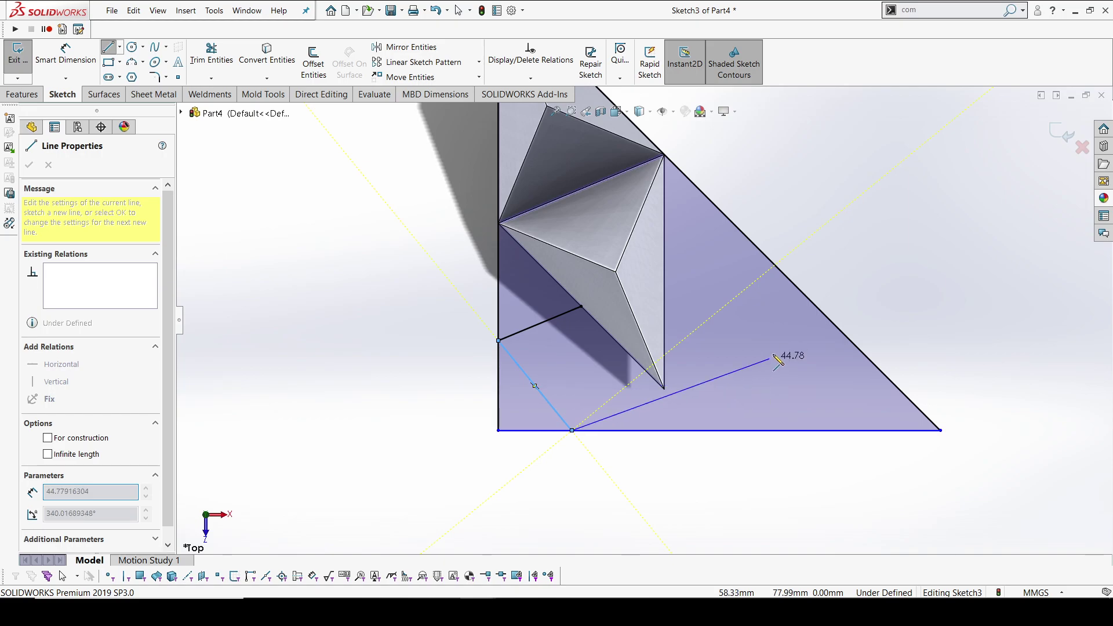
key("Escape")
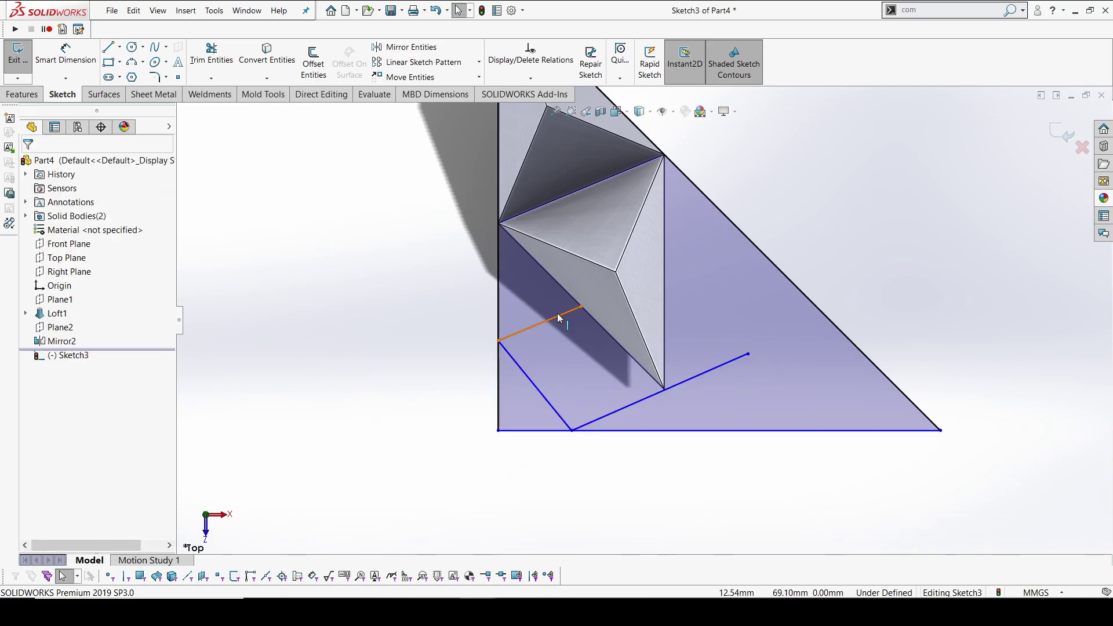
left_click(567, 313)
left_click(631, 403, "ctrl")
left_click(734, 351)
key("Escape")
Make the right-running line parallel to the pyramid's lower facet edge.
left_click(537, 387)
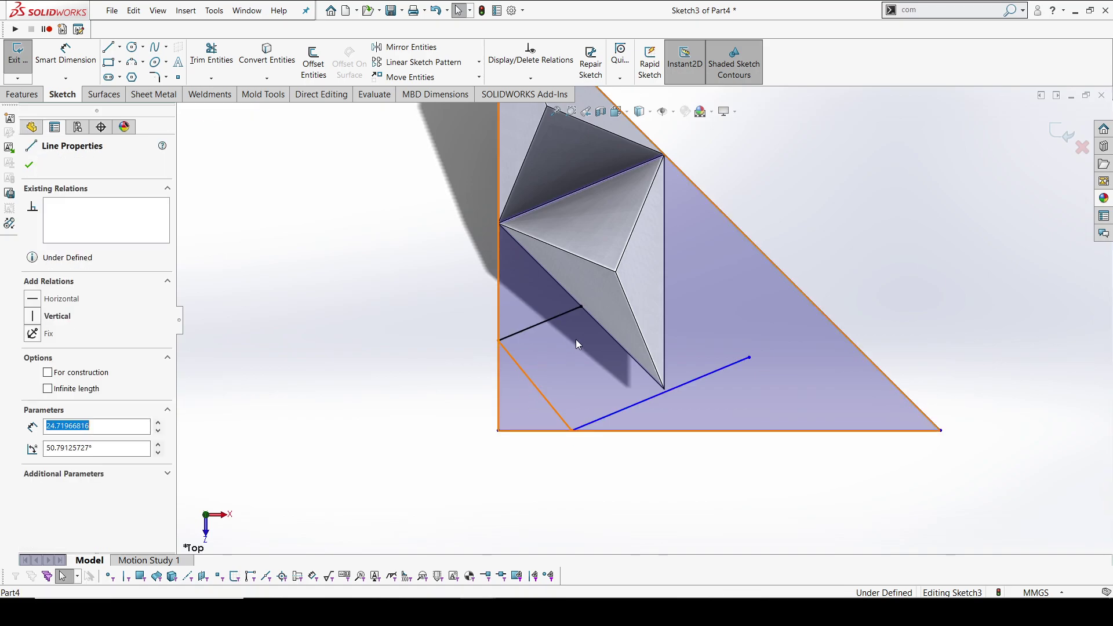
left_click(600, 325, "ctrl")
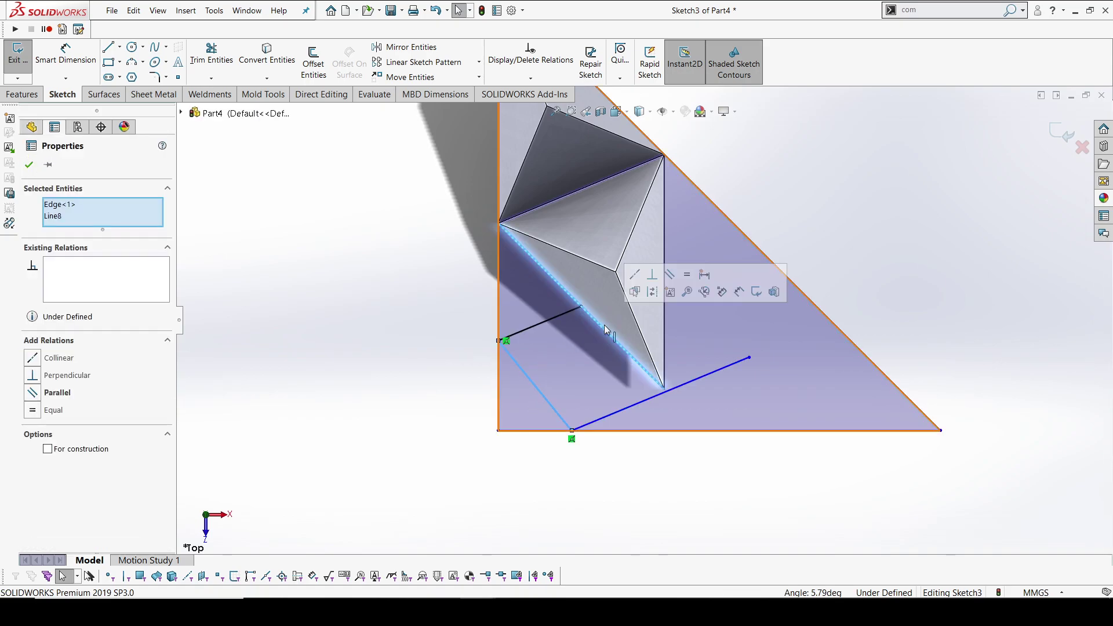
left_click(671, 275)
key("Escape")
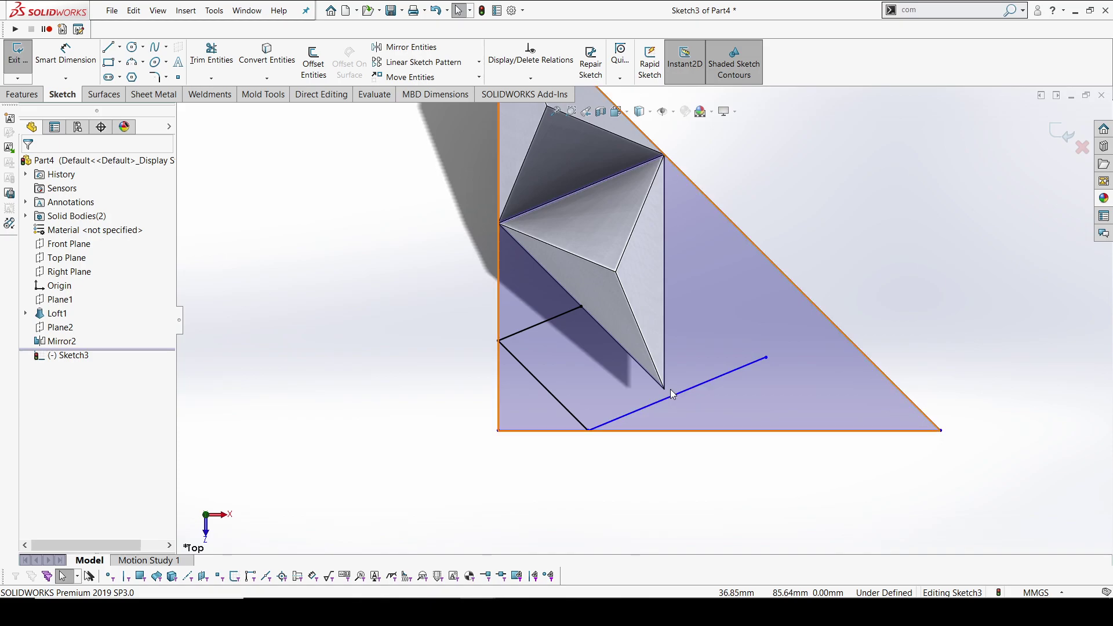
Make the long line coincident with the pyramid's bottom vertex and drag its free end onto that vertex.
left_click(665, 389)
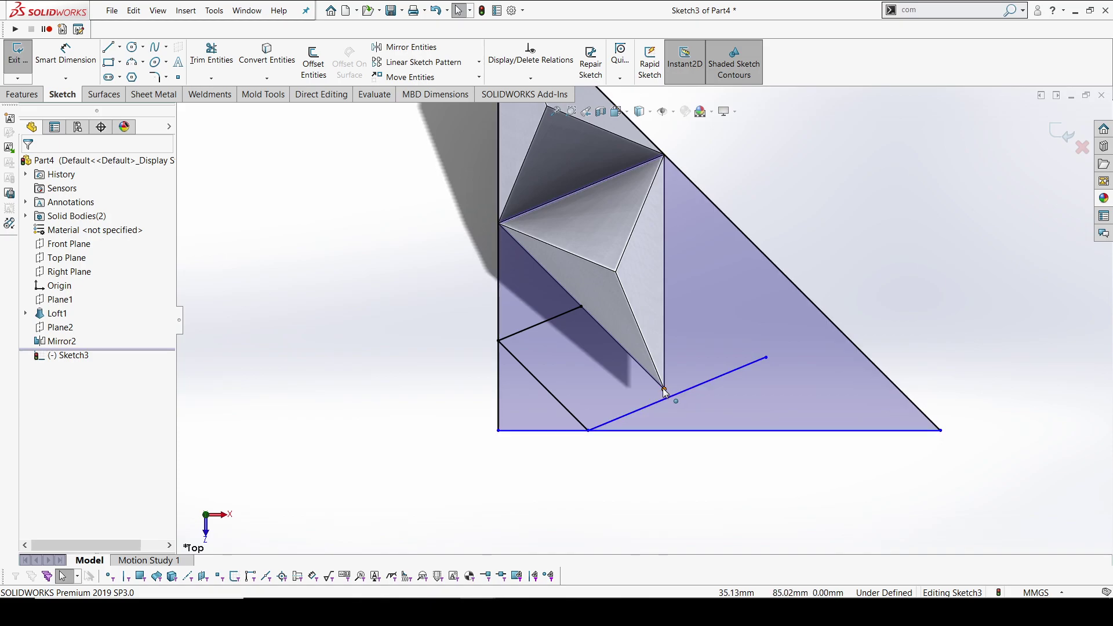
left_click(684, 391, "ctrl")
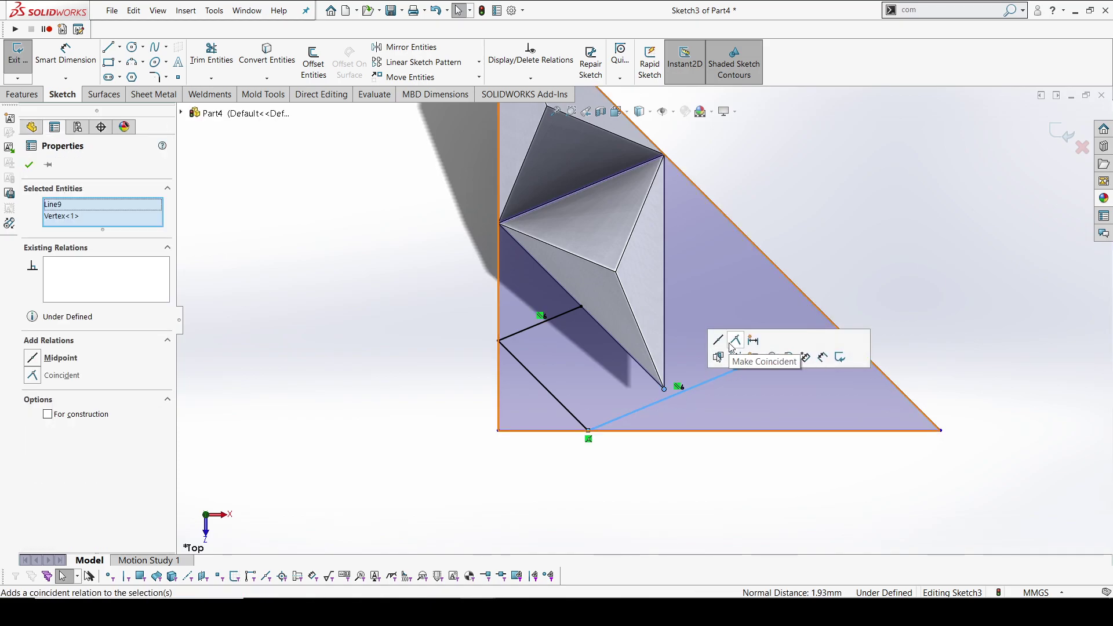
left_click(736, 346)
key("Escape")
left_click_drag(763, 348, 663, 390)
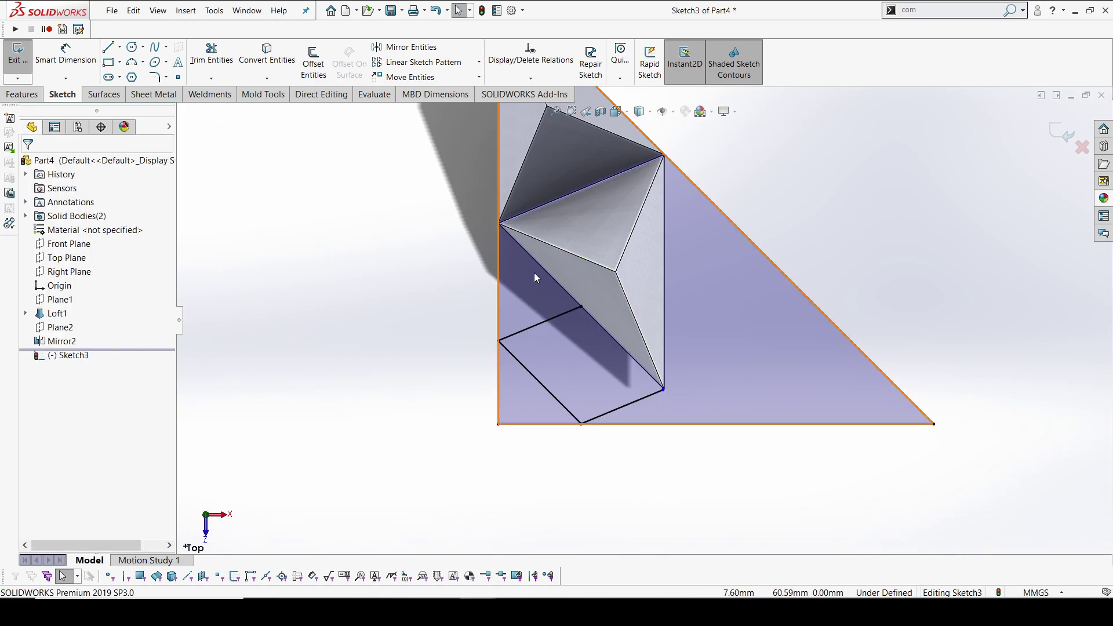
scroll(534, 273, "up", 3)
scroll(579, 277, "down", 2)
left_click(560, 241)
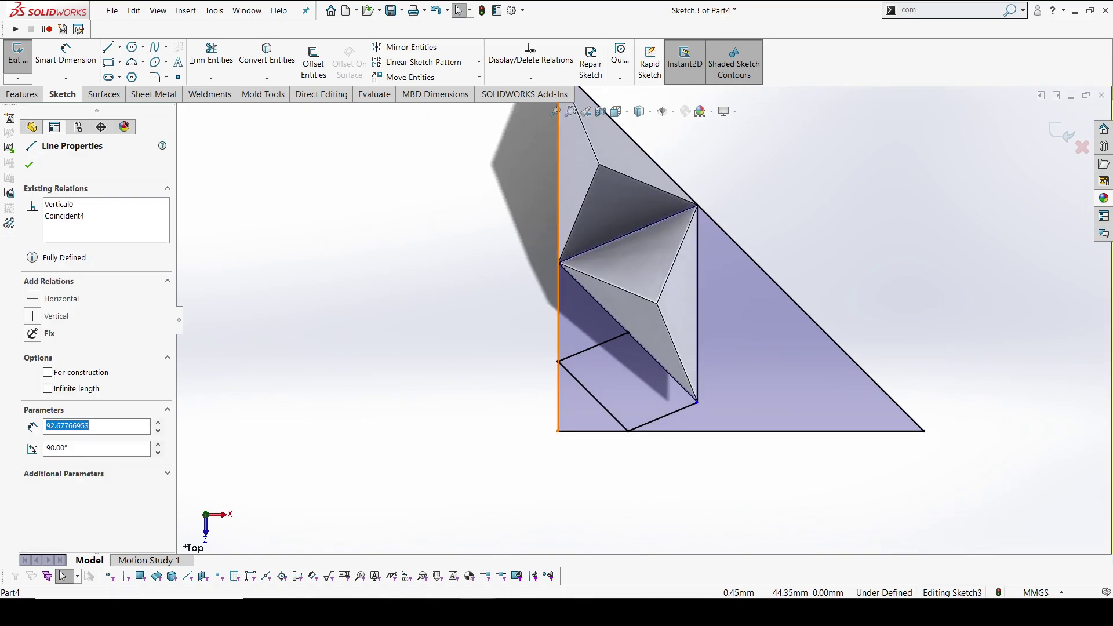
Convert the triangle's vertical and slanted sides to construction, then draw lines to the left vertex and down the left side.
left_click(717, 230)
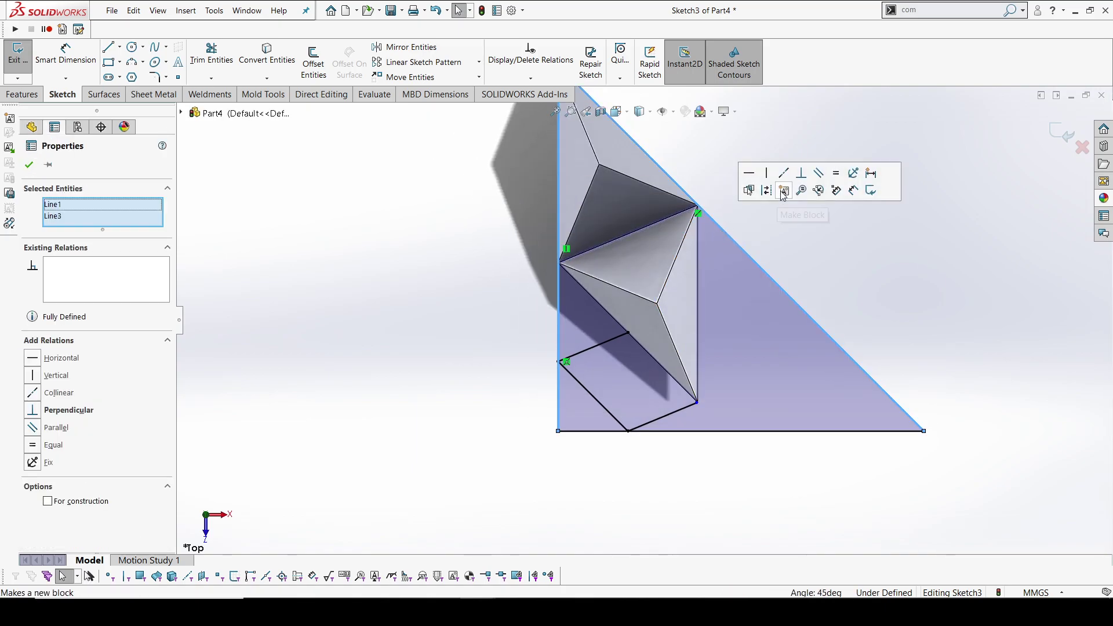
left_click(764, 192)
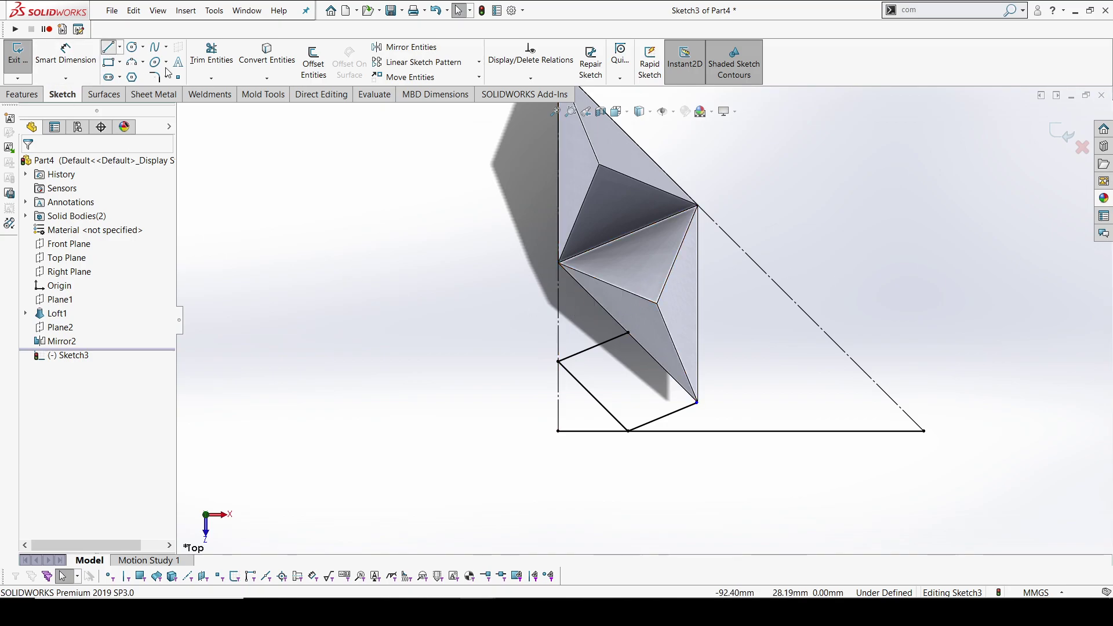
left_click(108, 47)
left_click(628, 332)
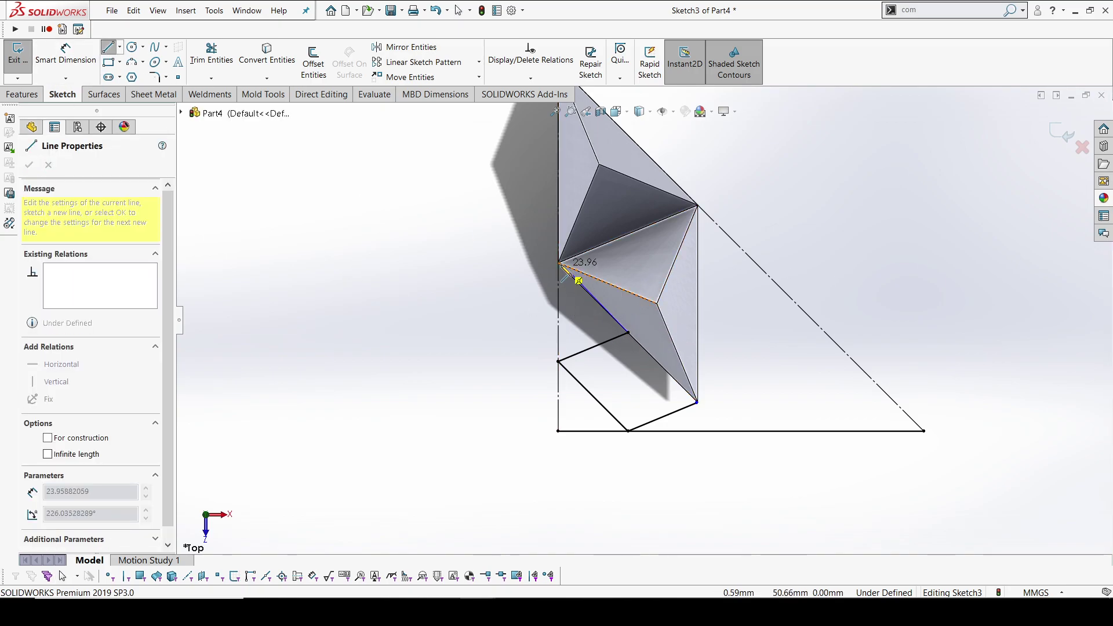
left_click(558, 263)
left_click(558, 361)
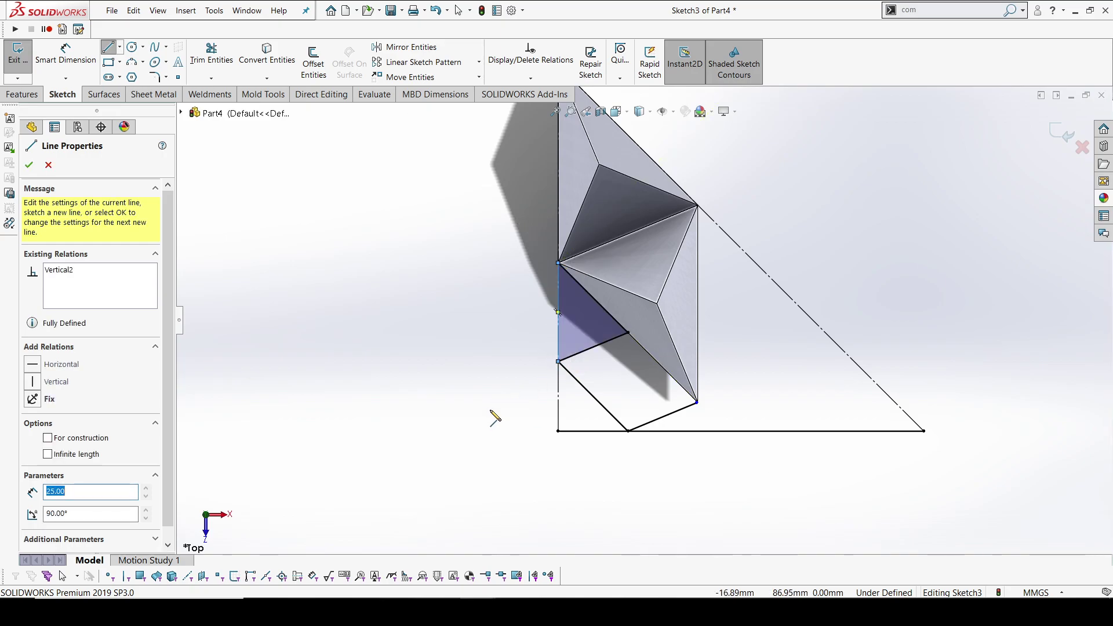
key("Escape")
Draw the left edge to the bottom-left corner and the bottom line, making the triangle's bottom side construction.
left_click(108, 48)
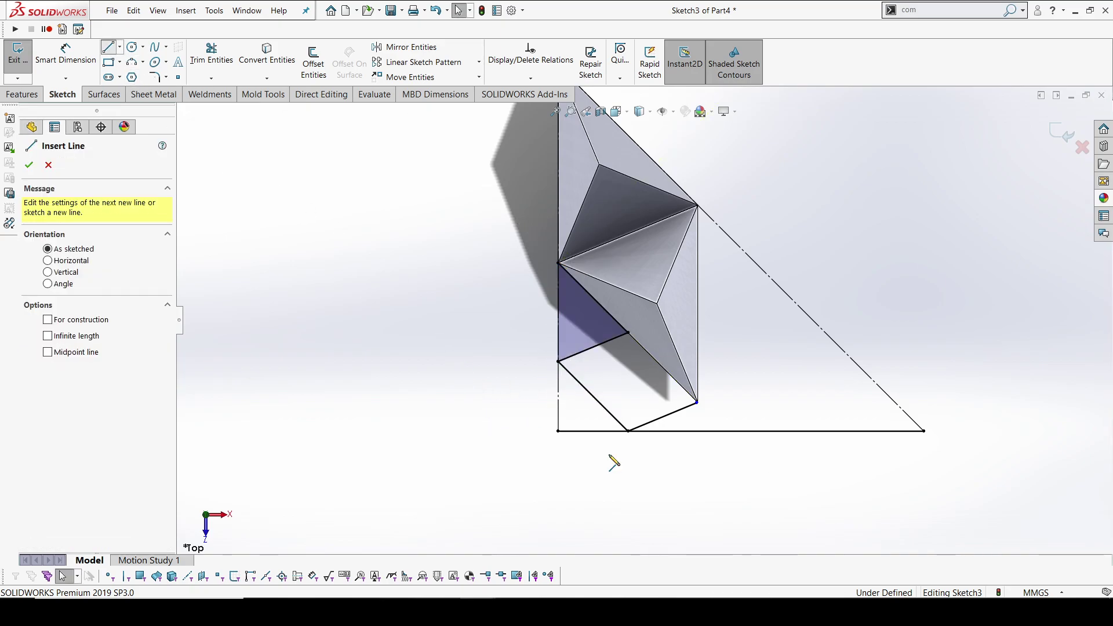
left_click(558, 361)
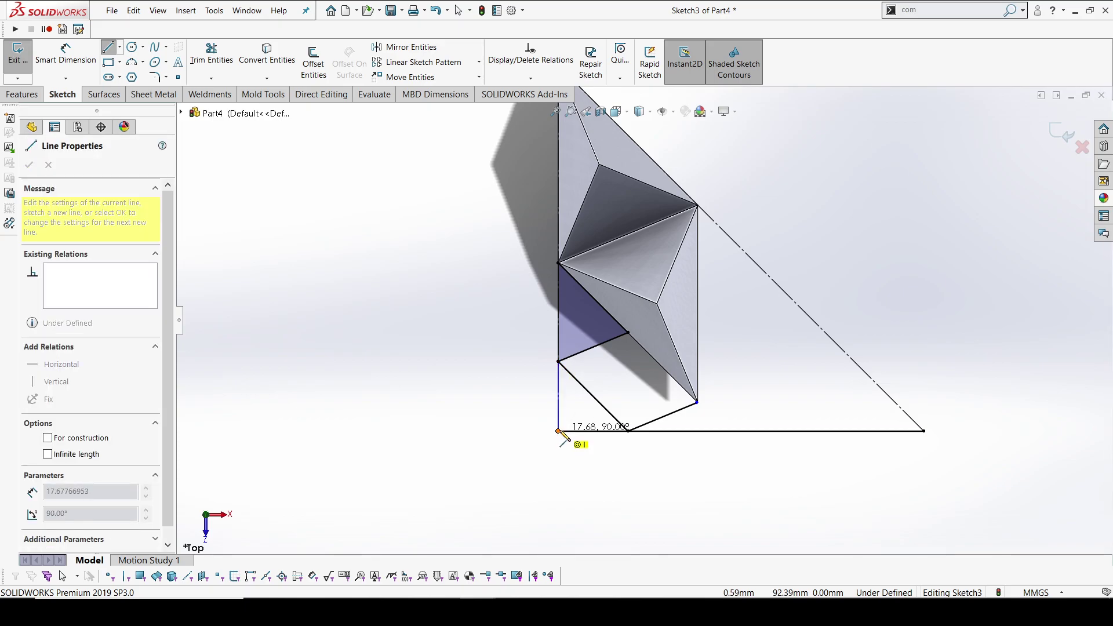
left_click(558, 430)
key("Escape")
left_click(689, 431)
left_click(722, 400)
left_click(108, 46)
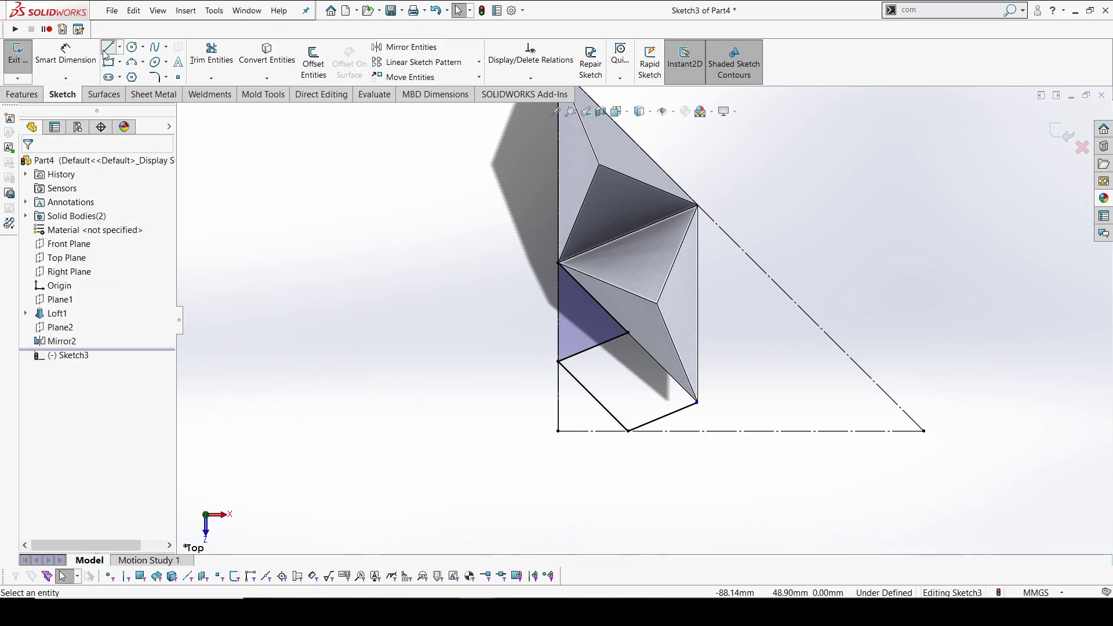
left_click(558, 431)
left_click(628, 430)
key("Escape")
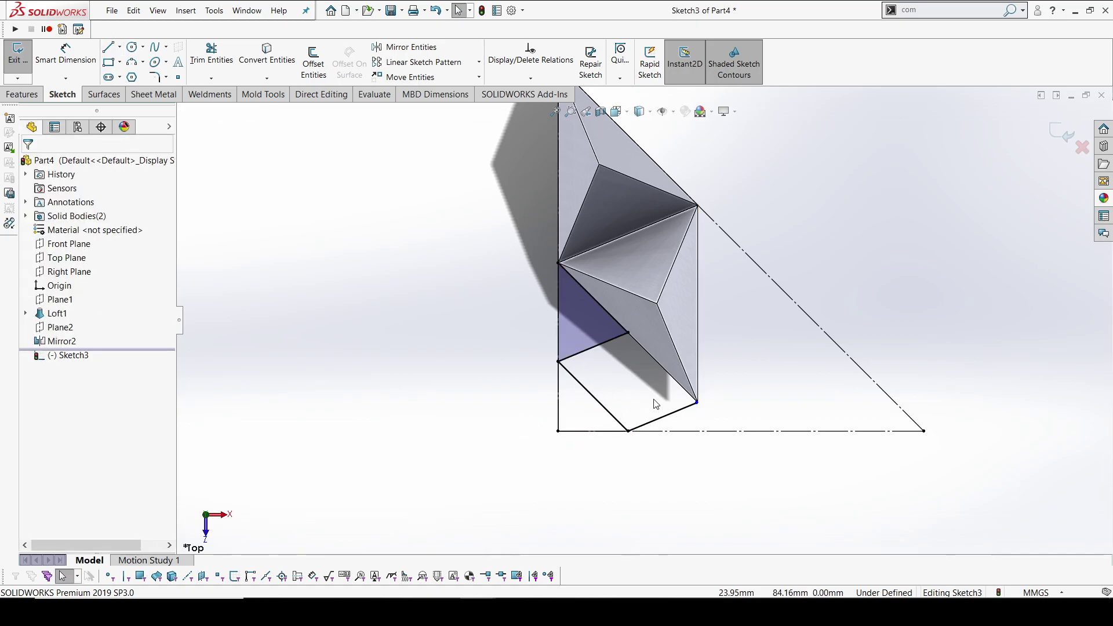
Add a centerline along the pyramid's ridge from its upper vertex to the inner vertex.
scroll(698, 416, "up", 1)
scroll(700, 409, "down", 2)
scroll(633, 228, "up", 3)
scroll(640, 218, "down", 3)
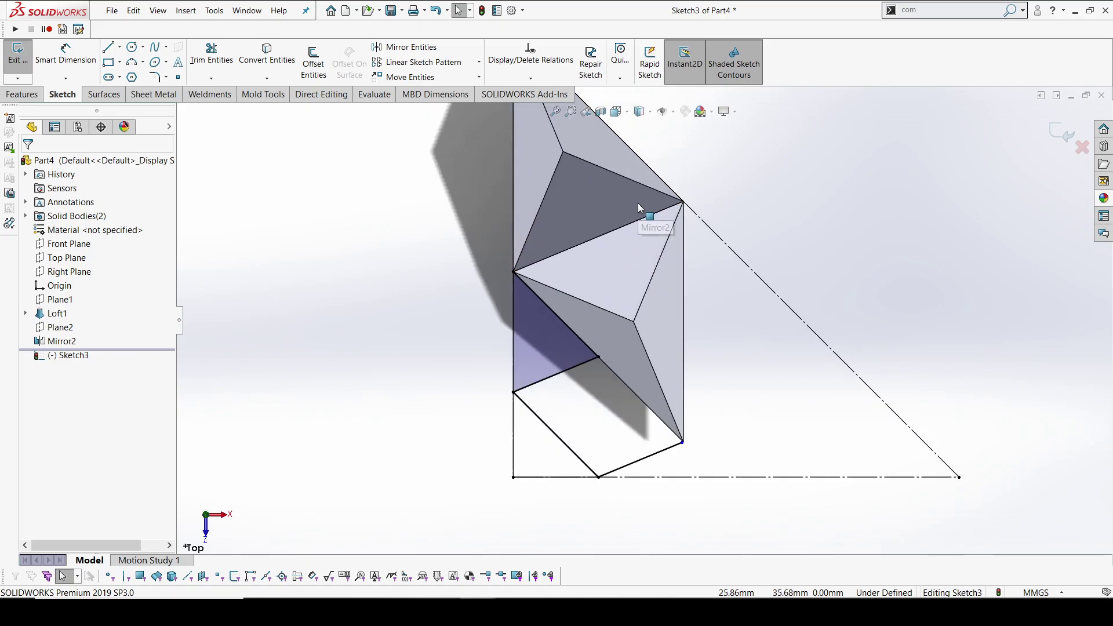
left_click(120, 48)
left_click(145, 74)
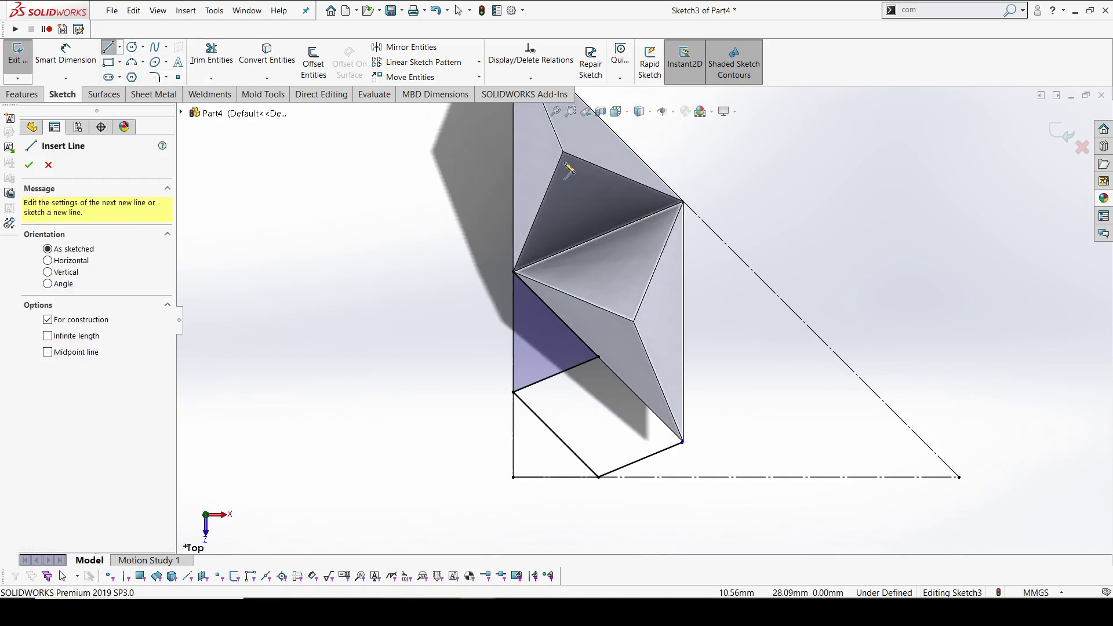
left_click(563, 152)
left_click(634, 320)
key("Escape")
Make the lower point coincident with the bottom vertex and draw a line to it, fully defining Sketch3.
left_click(603, 248)
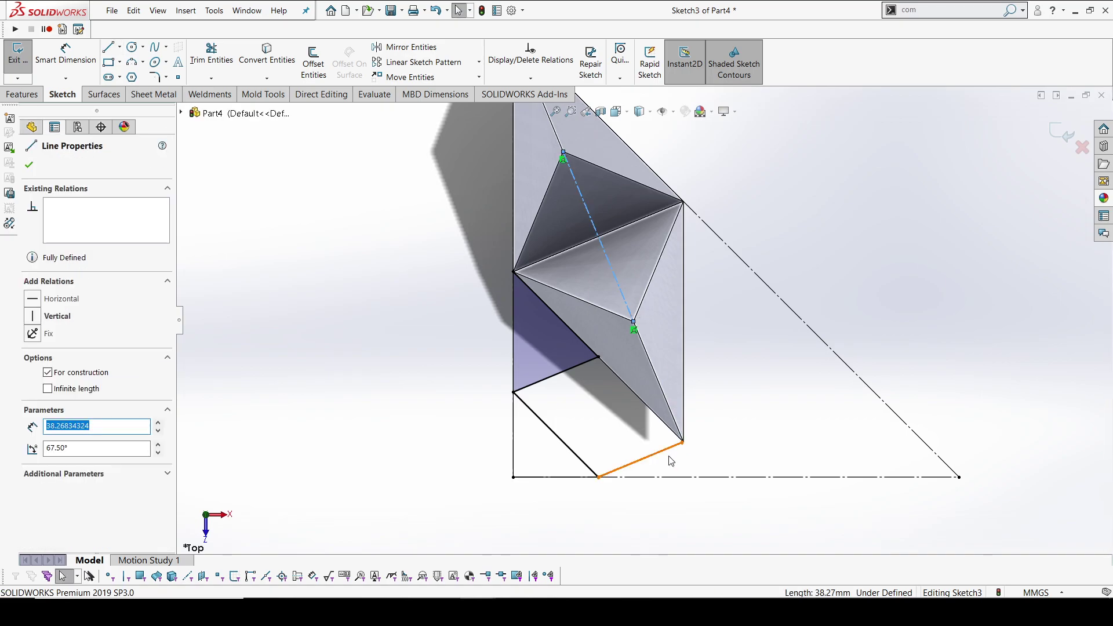
left_click(685, 446)
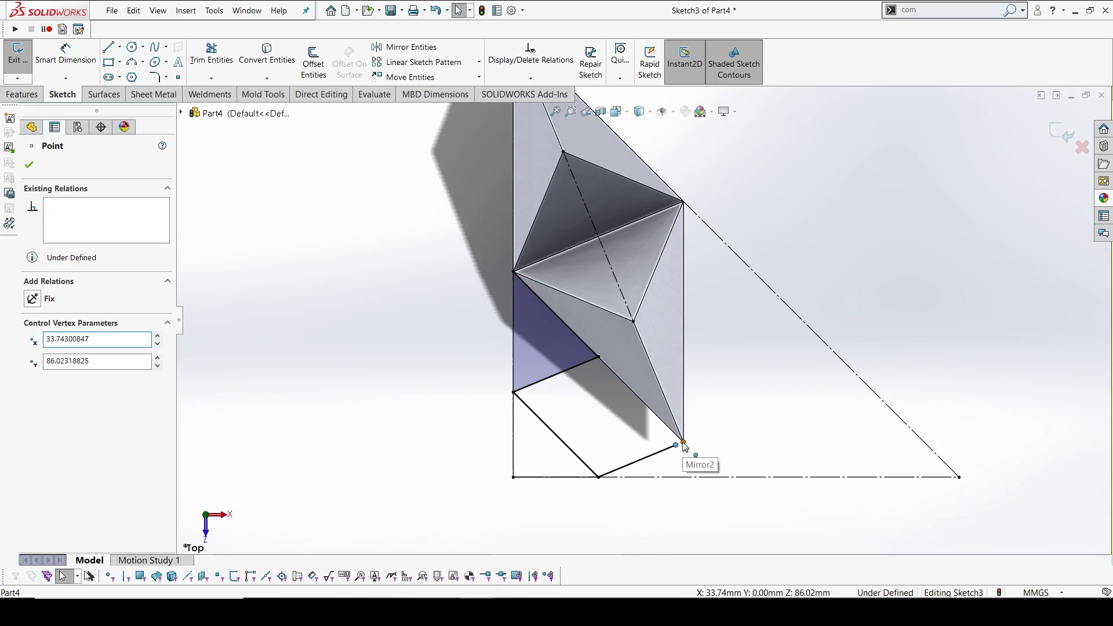
left_click(684, 442, "ctrl")
left_click(752, 390)
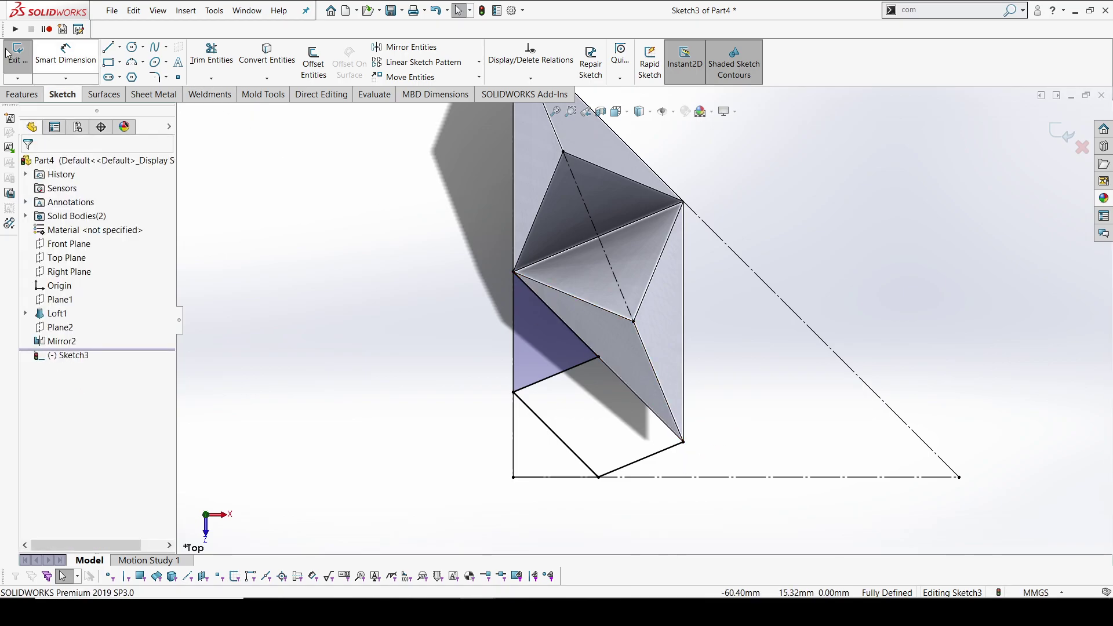
key("l")
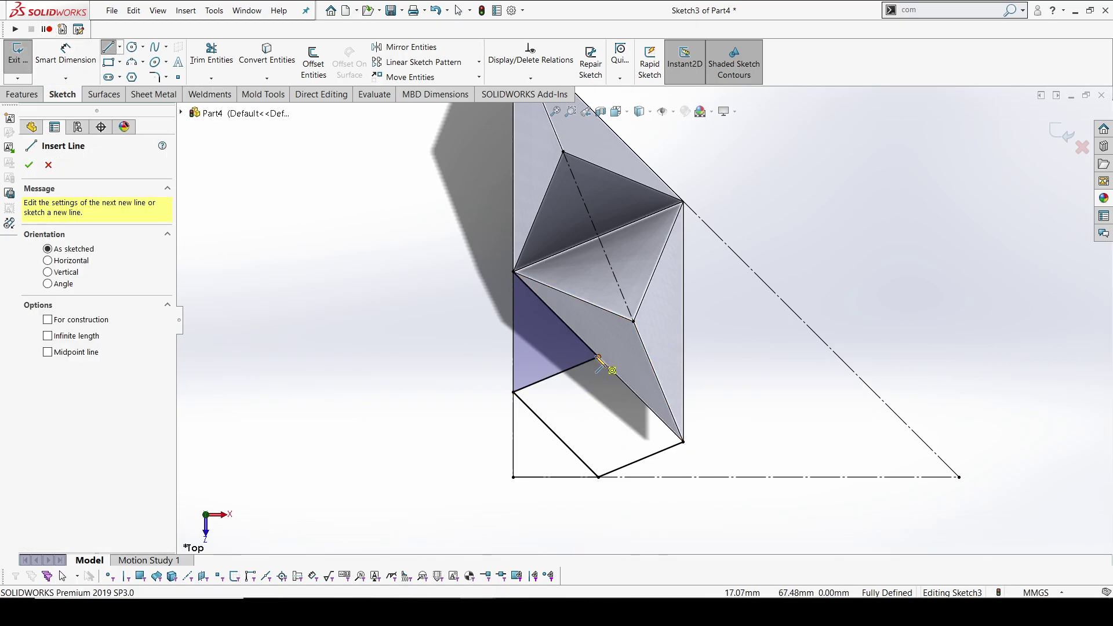
left_click(599, 357)
left_click(684, 443)
key("Escape")
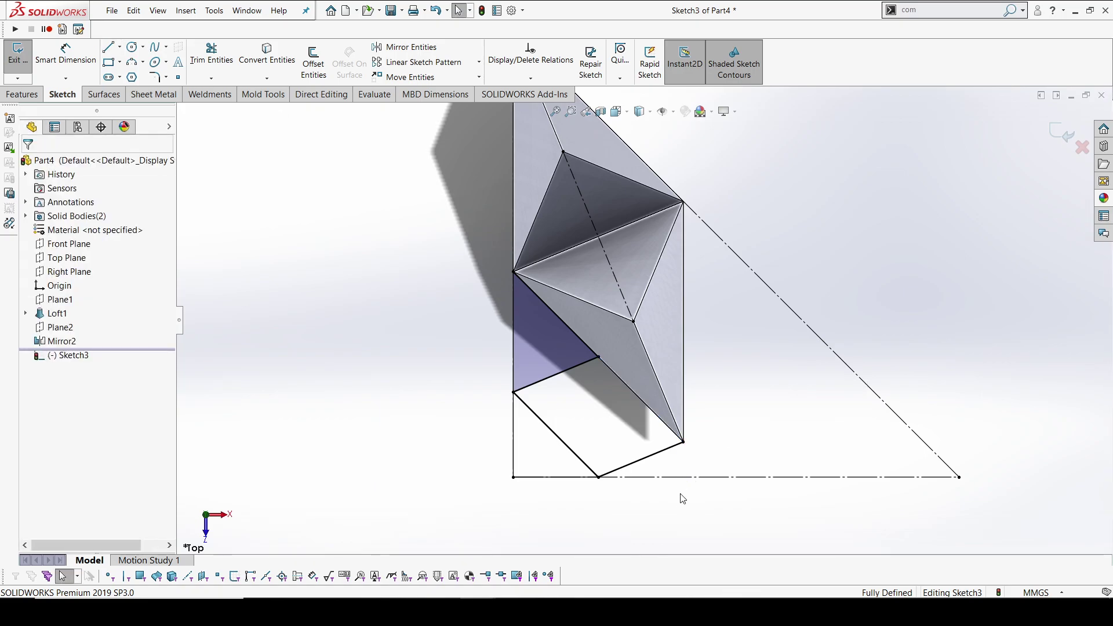
left_click(108, 46)
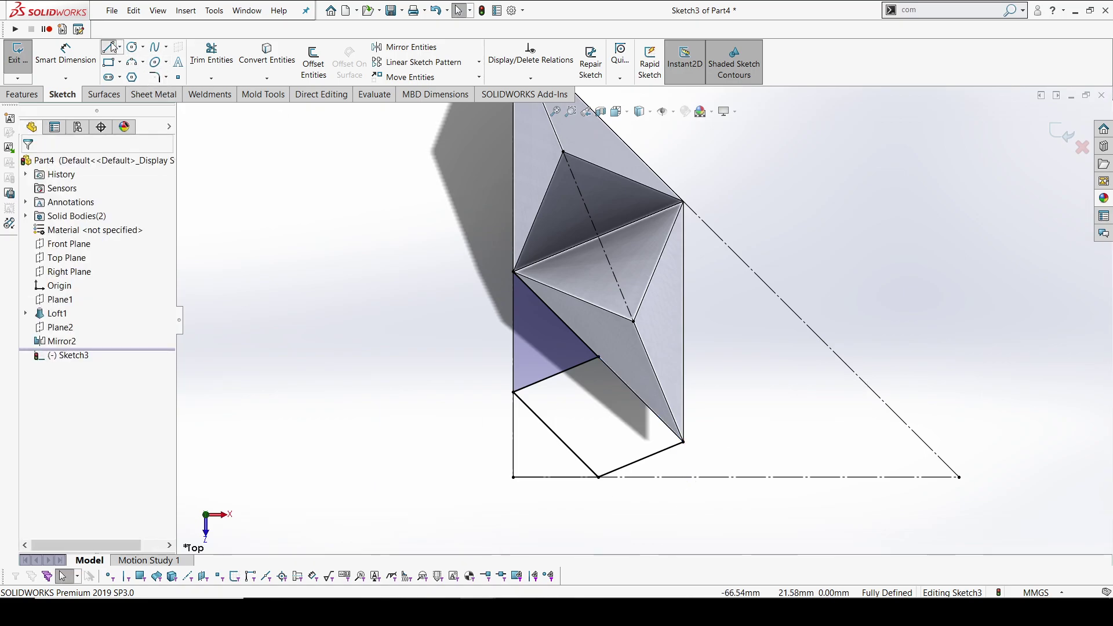
Draw a two-segment line chain from the outline's lower right corner to the bottom centerline's far corner.
left_click(684, 442)
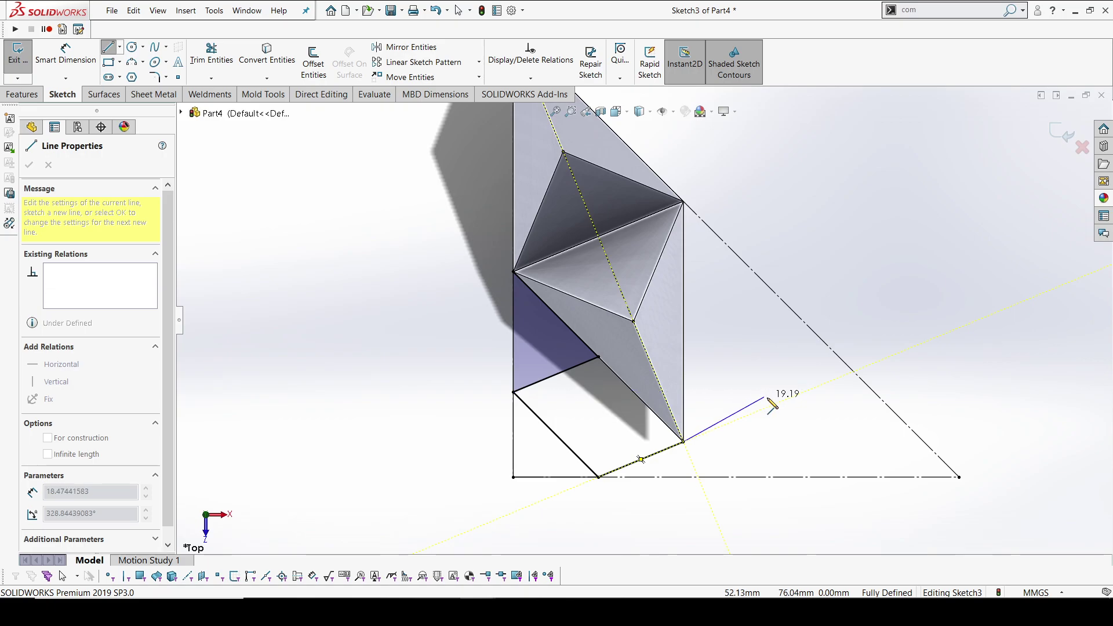
left_click(764, 410)
left_click(960, 477)
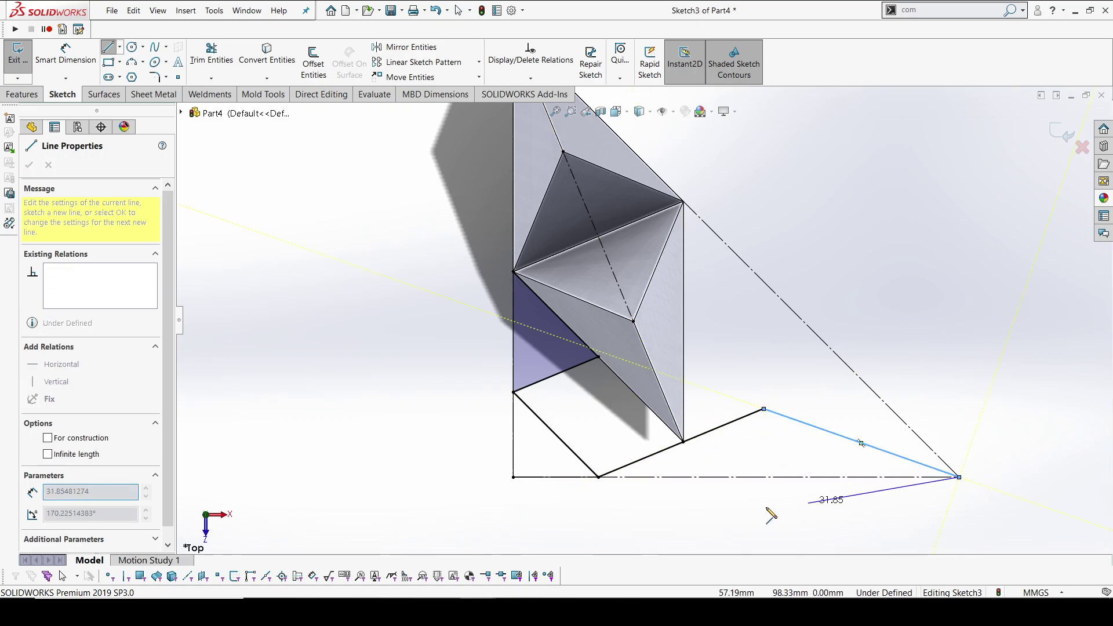
key("Escape")
key("Escape")
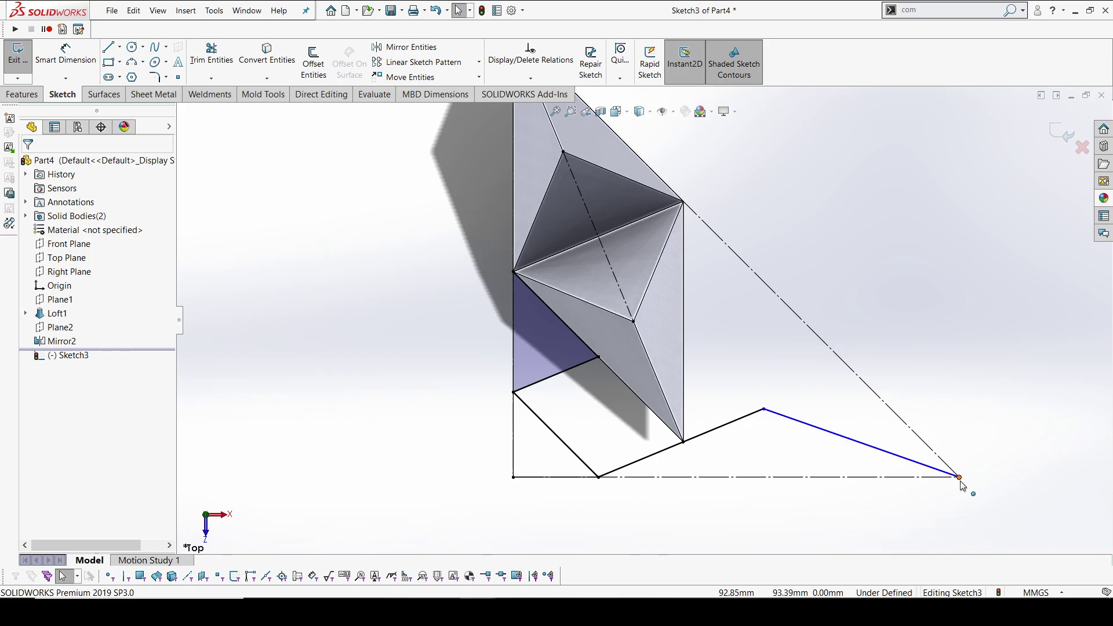
scroll(889, 405, "up", 2)
scroll(890, 401, "down", 2)
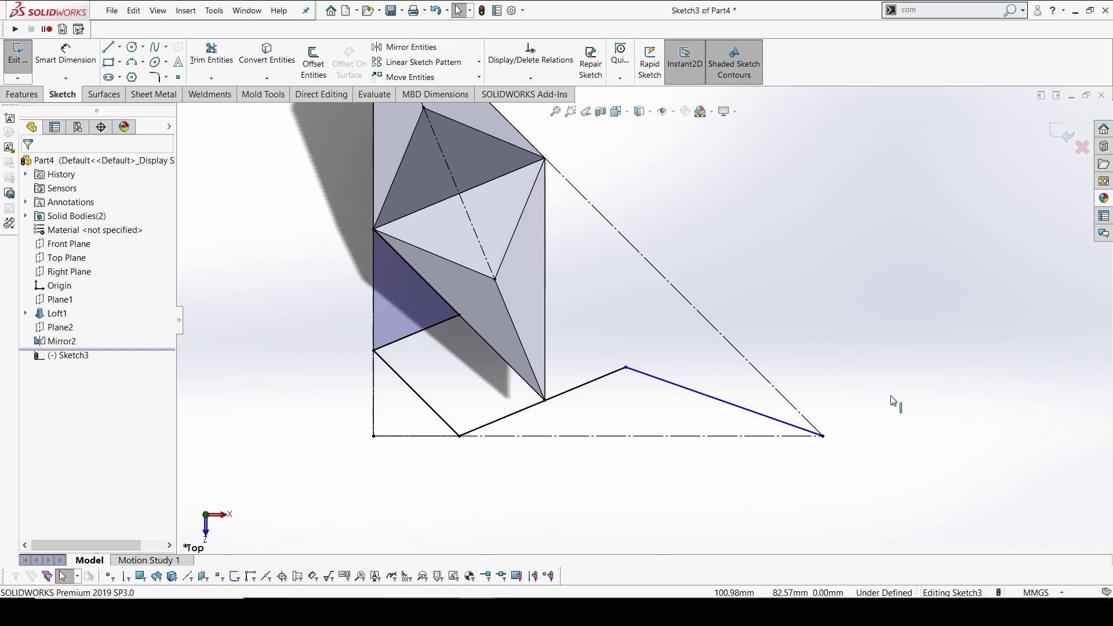
Draw a line from the chain's bend point to the diagonal centerline.
left_click(108, 48)
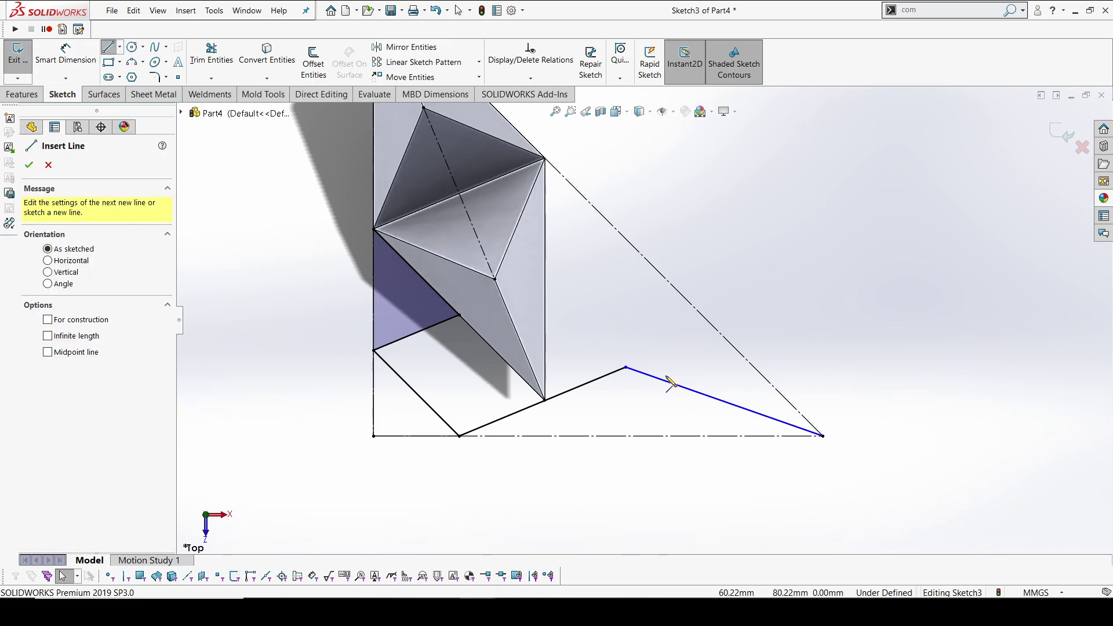
left_click(627, 367)
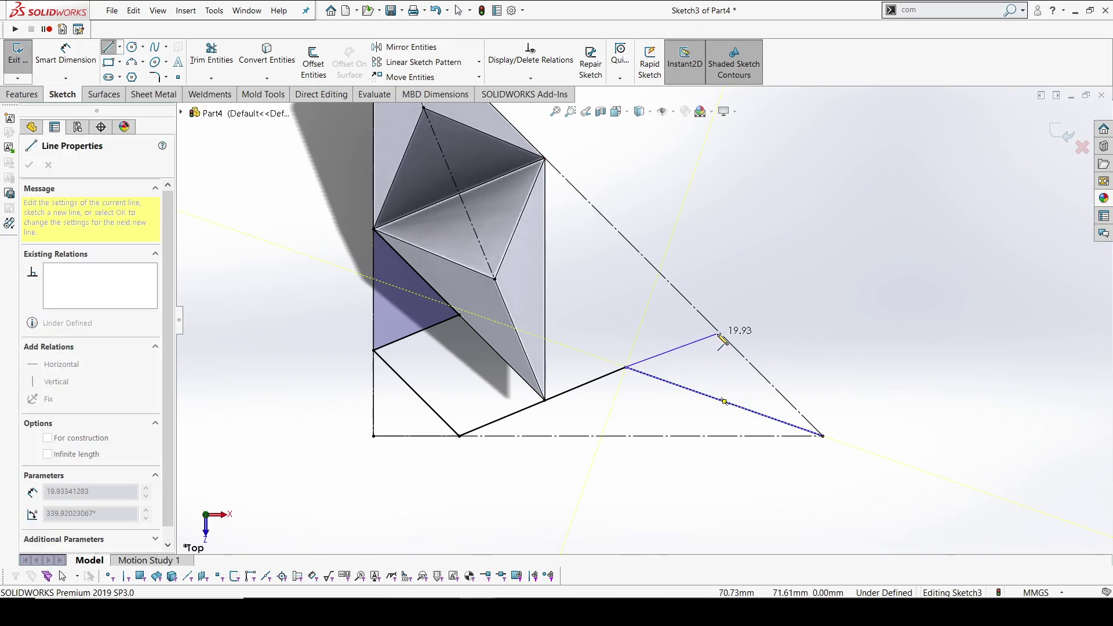
left_click(725, 338)
key("Escape")
Dimension the angle between the new lines as 25°.
right_click_drag(789, 364, 757, 280)
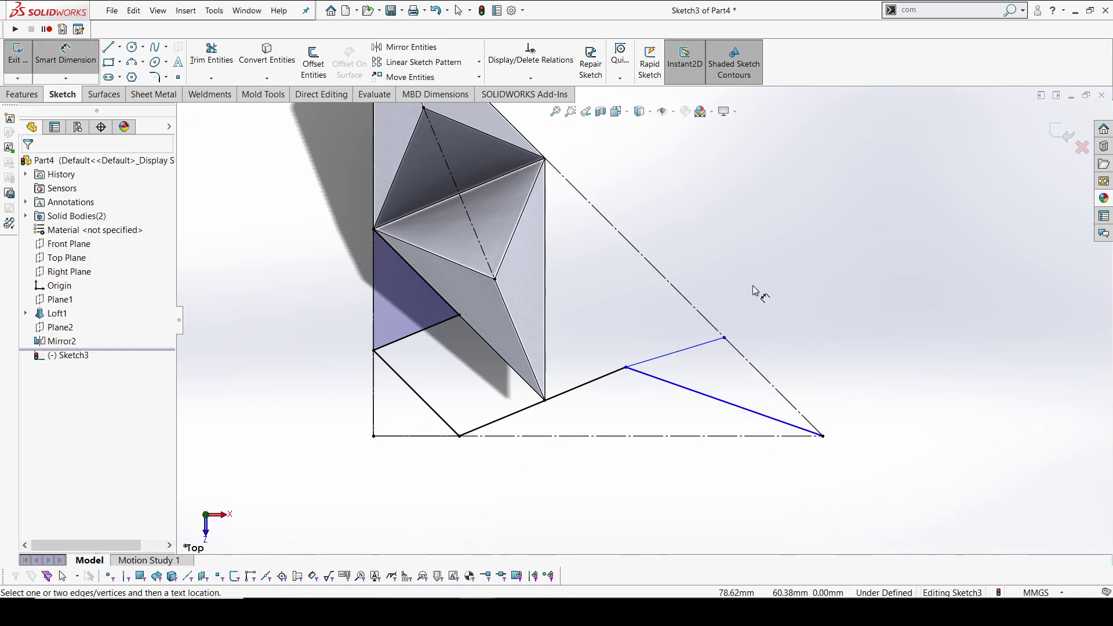
left_click(756, 371)
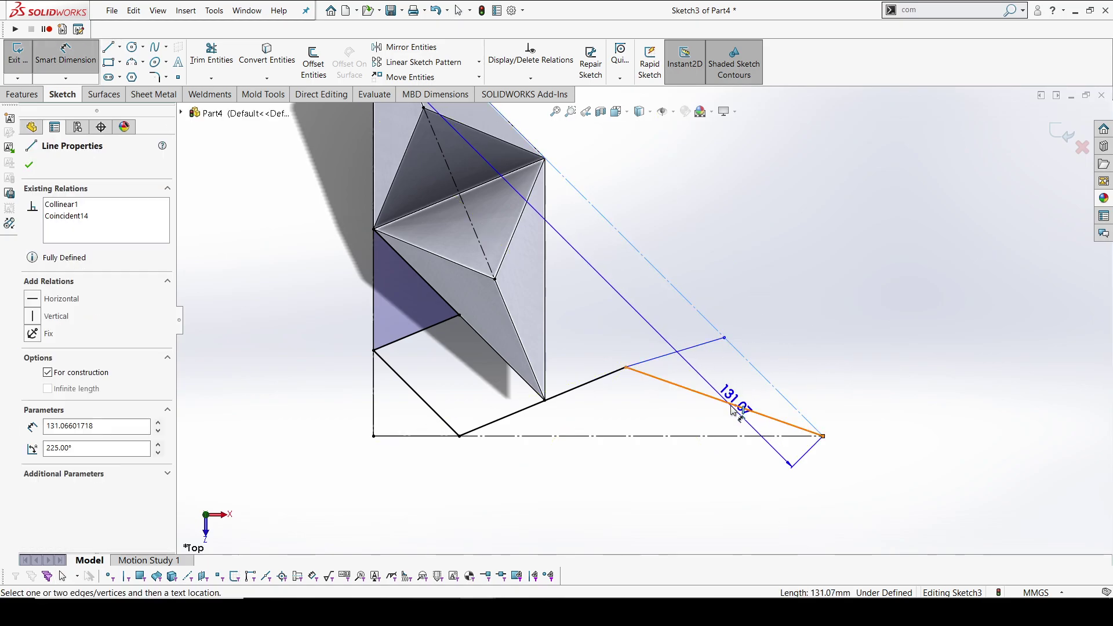
left_click(745, 407)
left_click(731, 377)
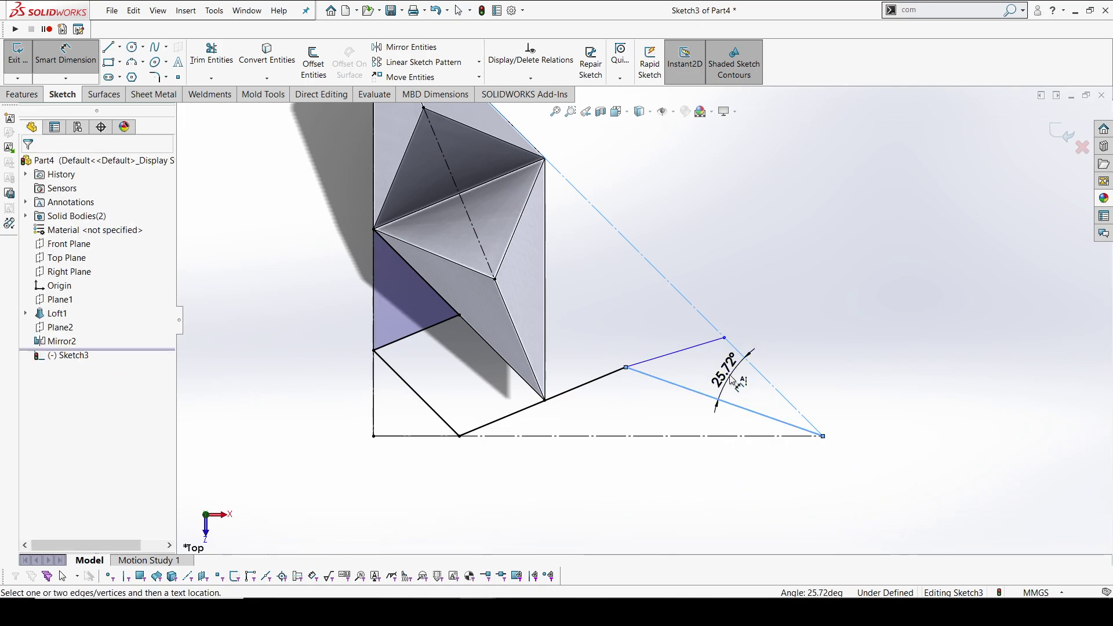
type("25")
key("Return")
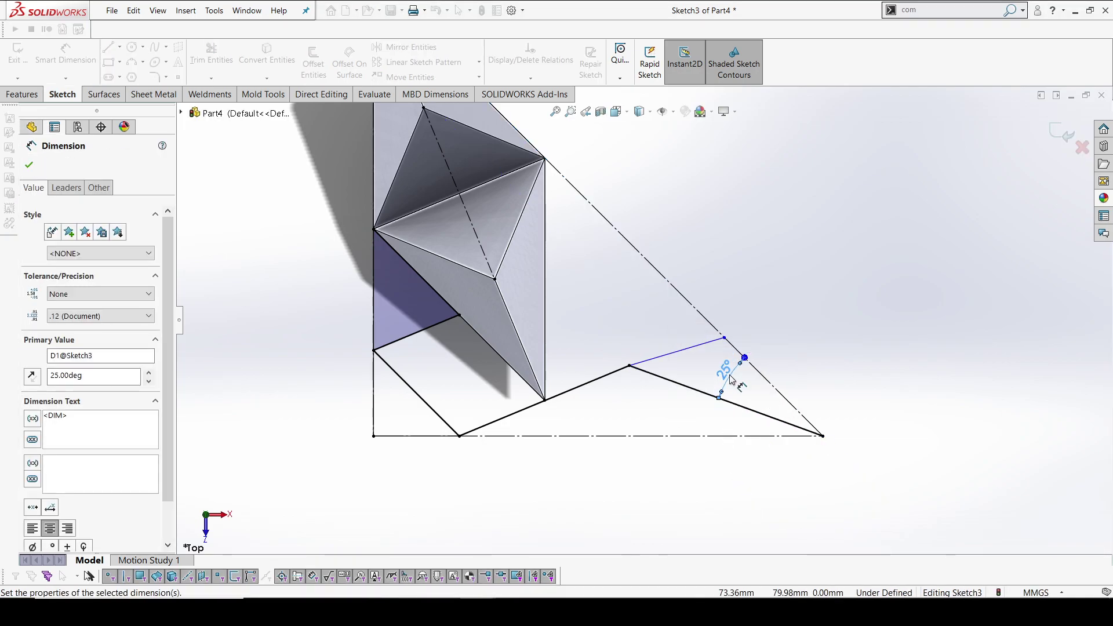
left_click_drag(718, 379, 636, 296)
left_click(857, 347)
key("Escape")
Inspect the lower outline segments and reposition the 25° dimension label.
left_click(683, 387)
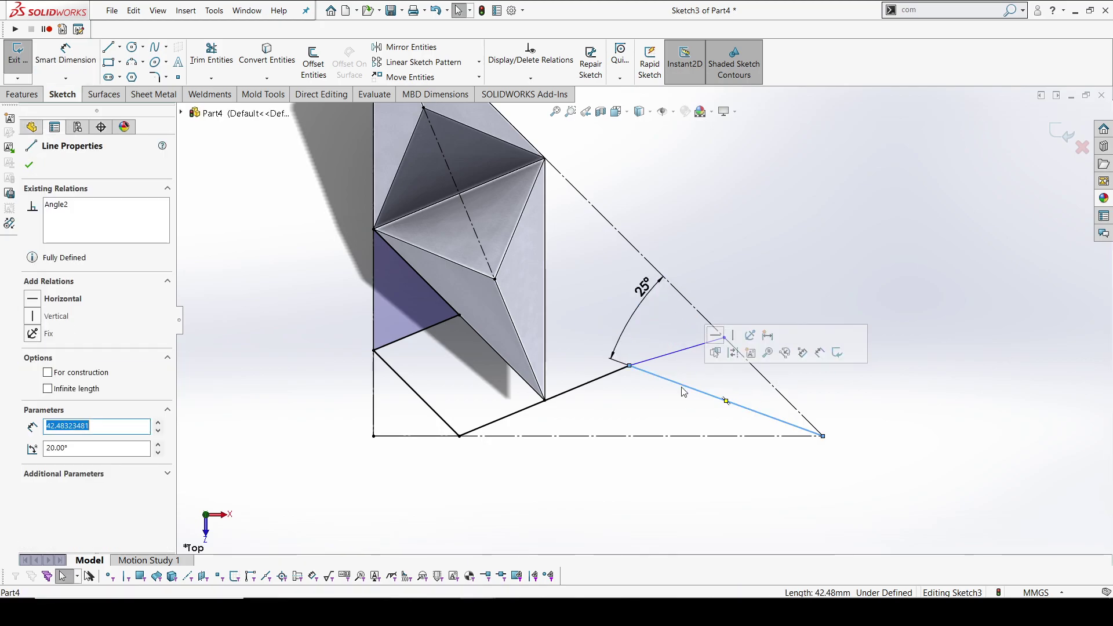
left_click(584, 384)
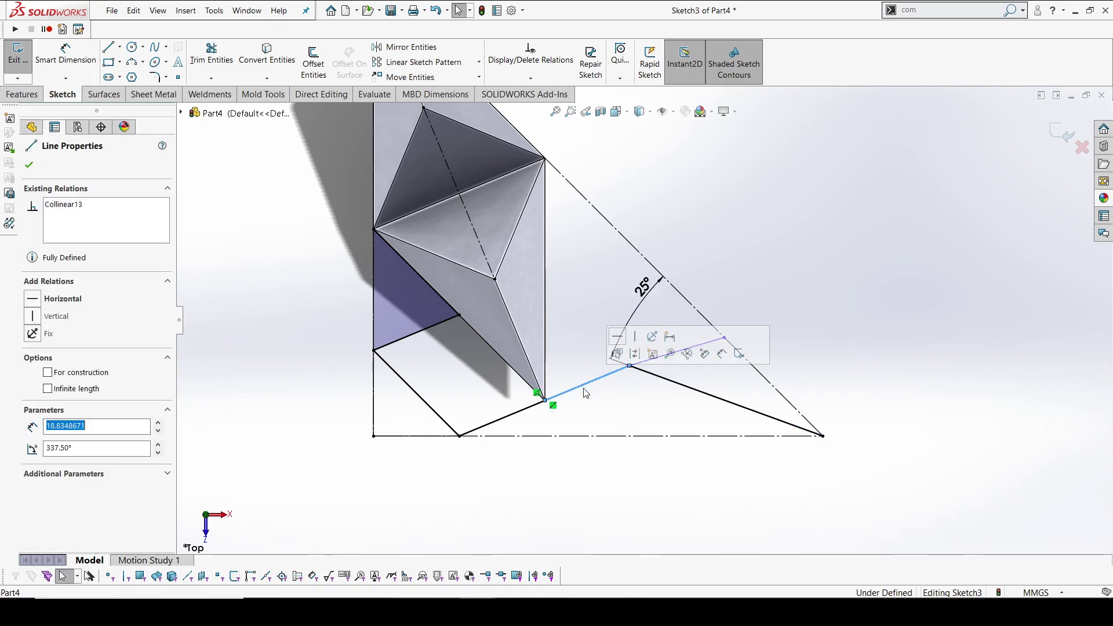
left_click(520, 411, "ctrl")
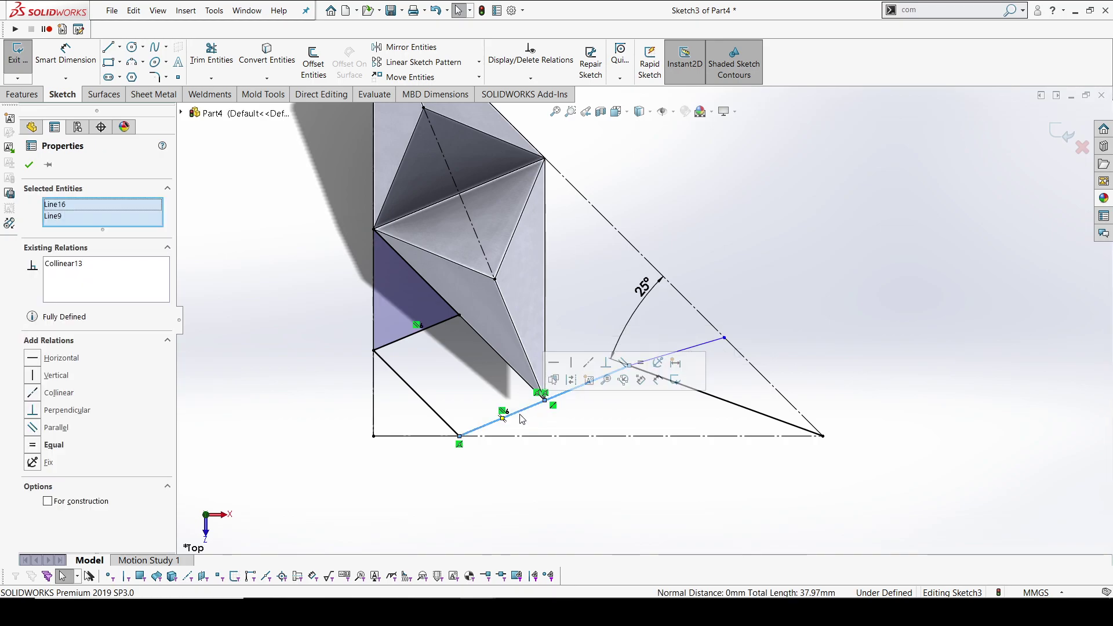
left_click(594, 471)
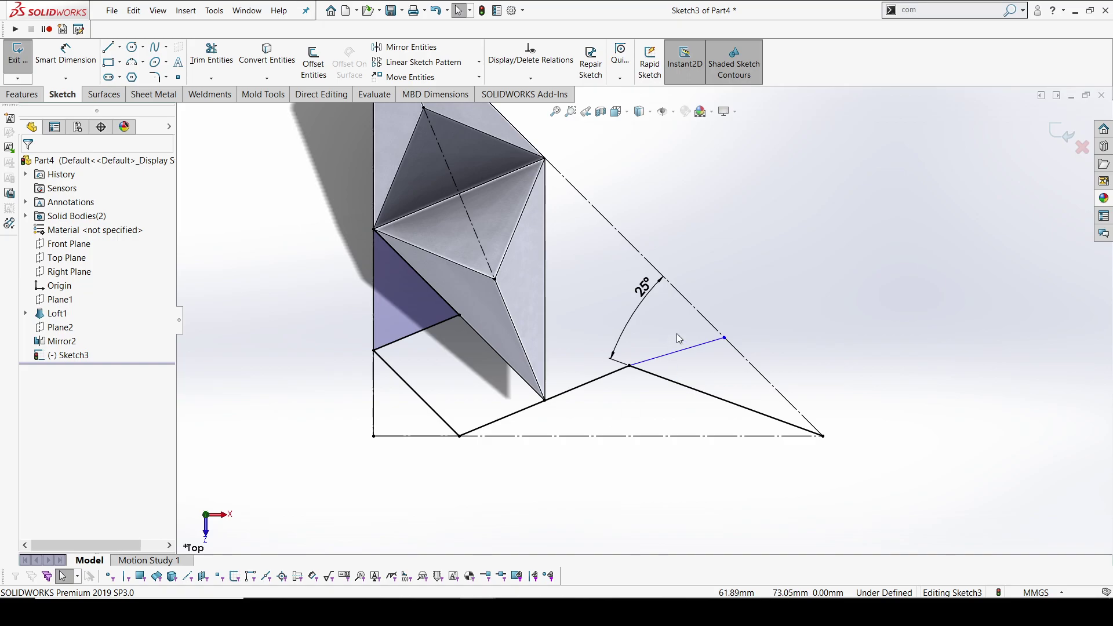
left_click_drag(641, 294, 646, 299)
left_click(362, 288)
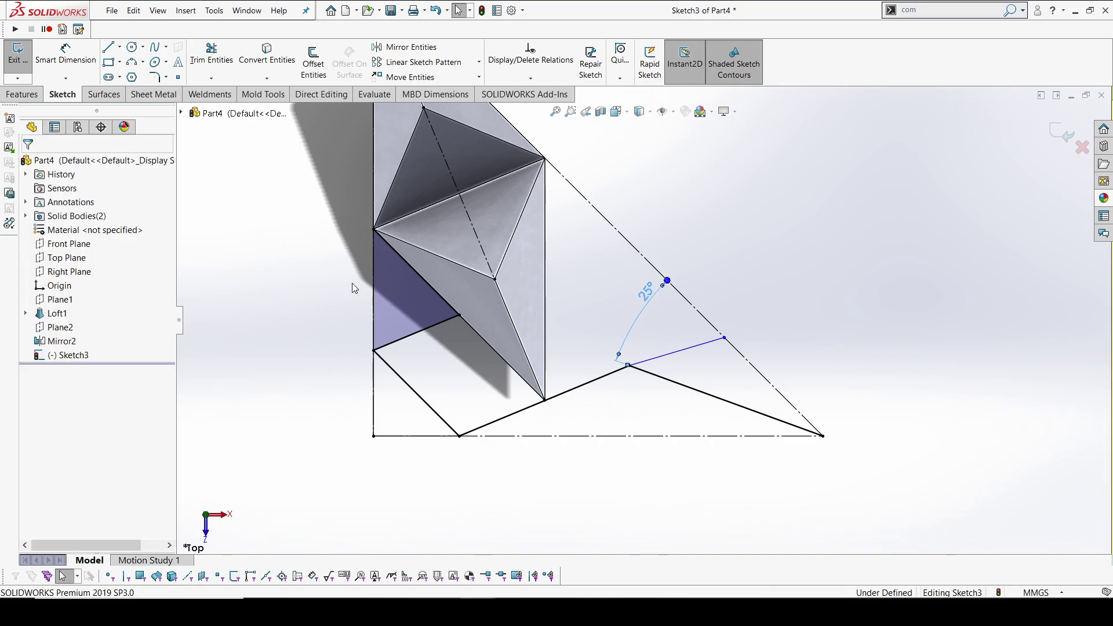
Mirror the six lower outline lines (diagonal, vertical, triangle edge, lower diagonal, left vertical, bottom) across the vertical line.
left_click(406, 46)
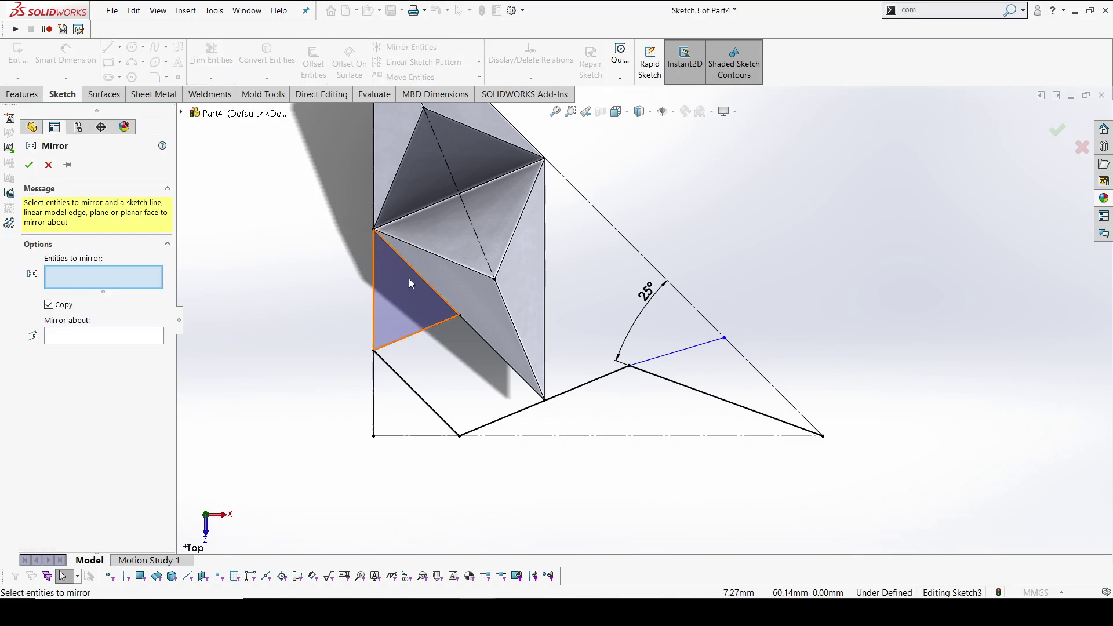
left_click(409, 266)
left_click(374, 278)
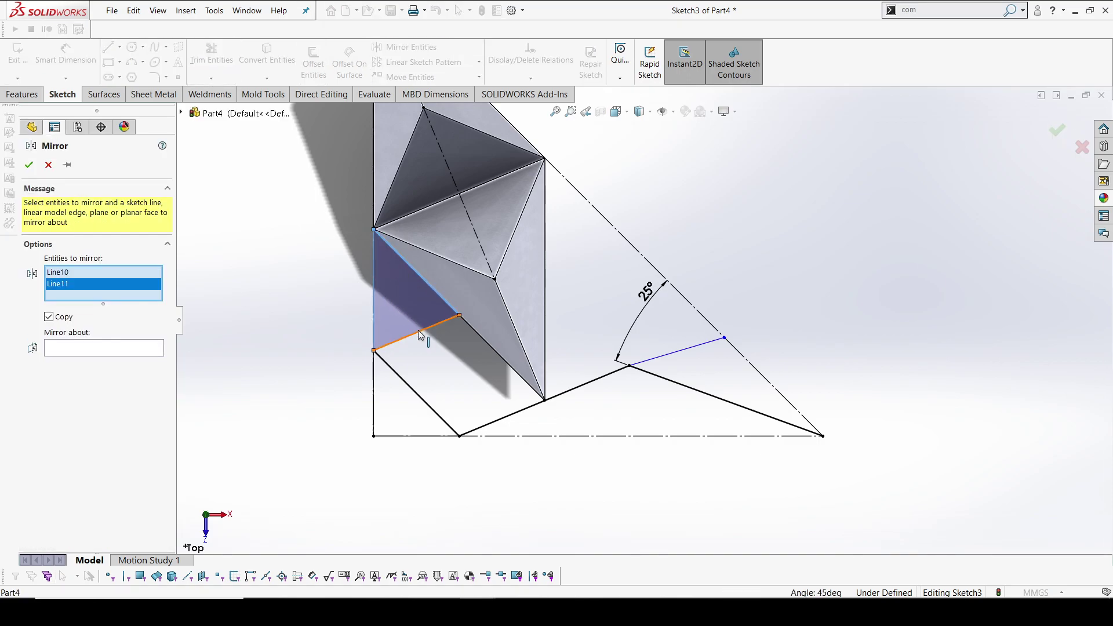
left_click(375, 280)
left_click(375, 305)
left_click(404, 344)
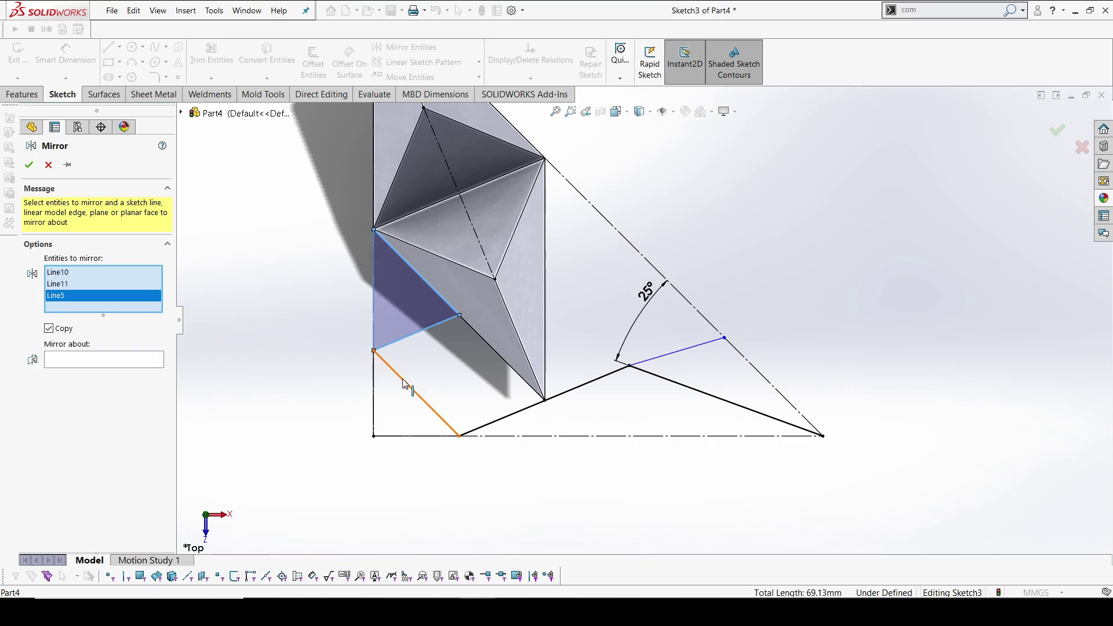
left_click(405, 384)
left_click(375, 376)
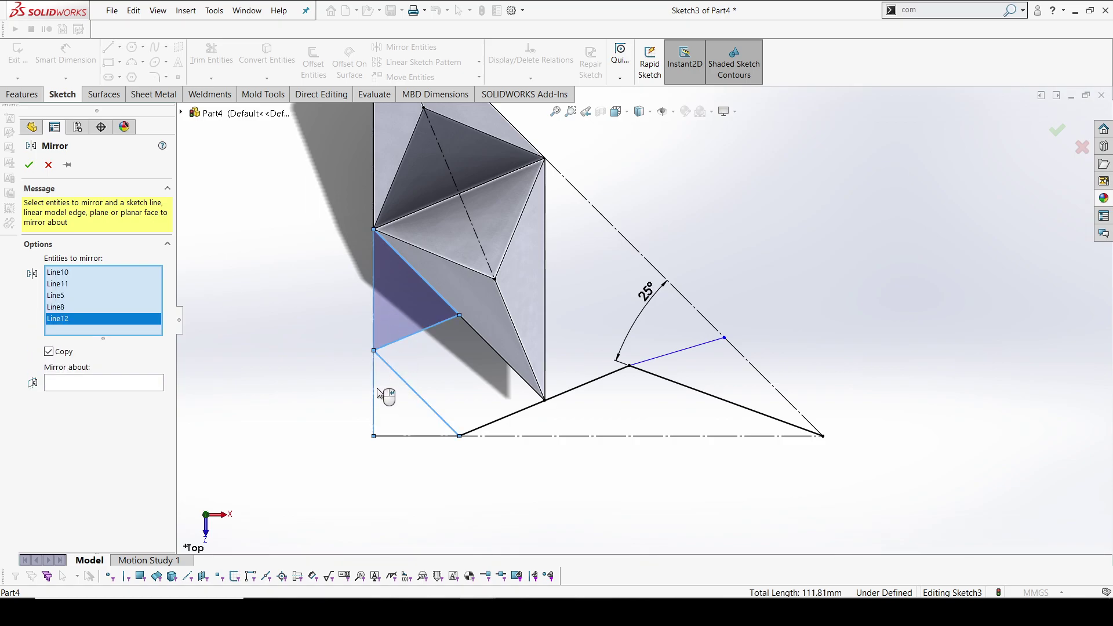
left_click(408, 437)
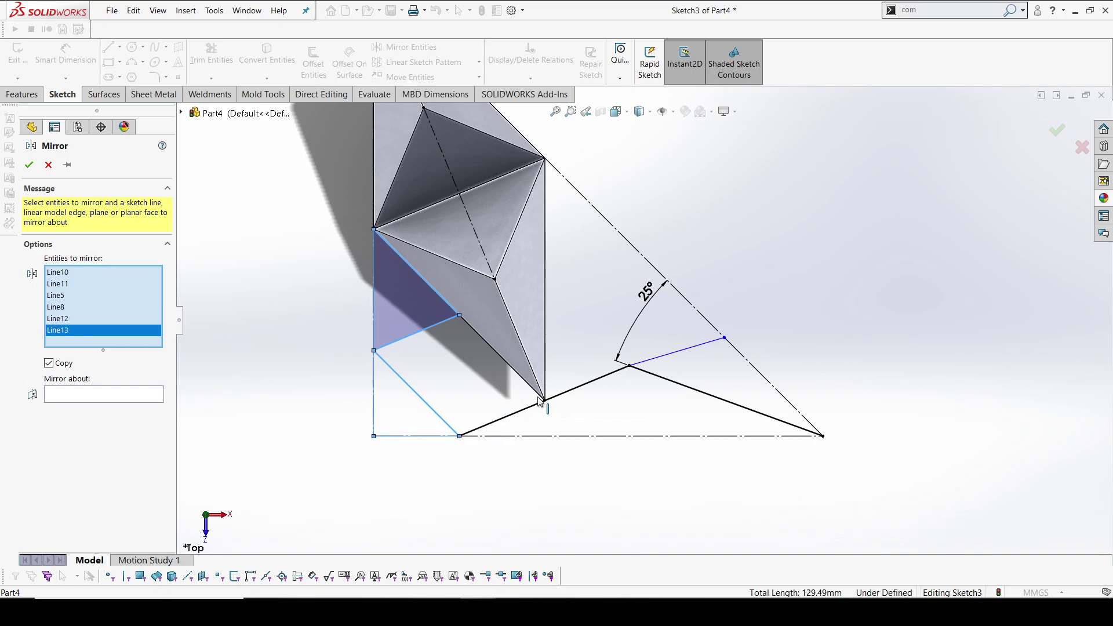
left_click(140, 395)
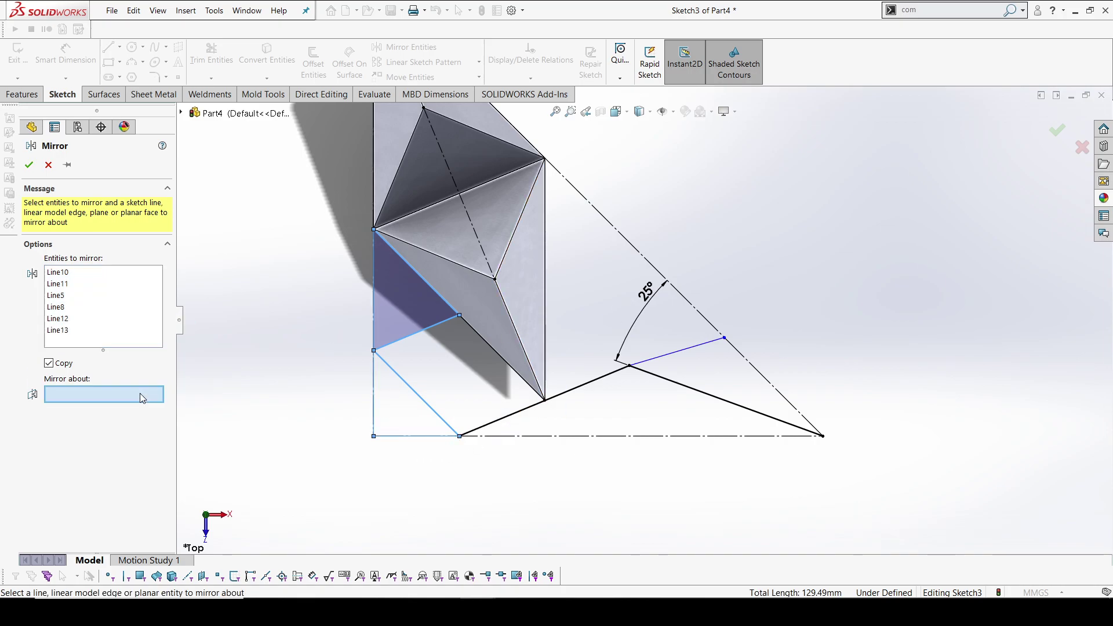
left_click(479, 240)
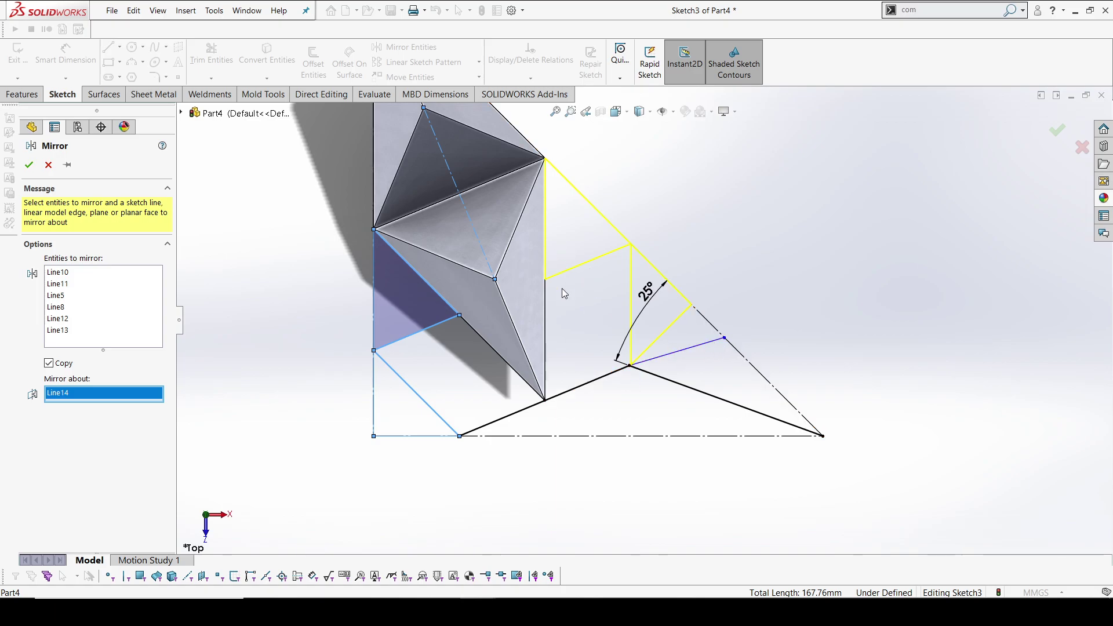
left_click(29, 165)
left_click(695, 348)
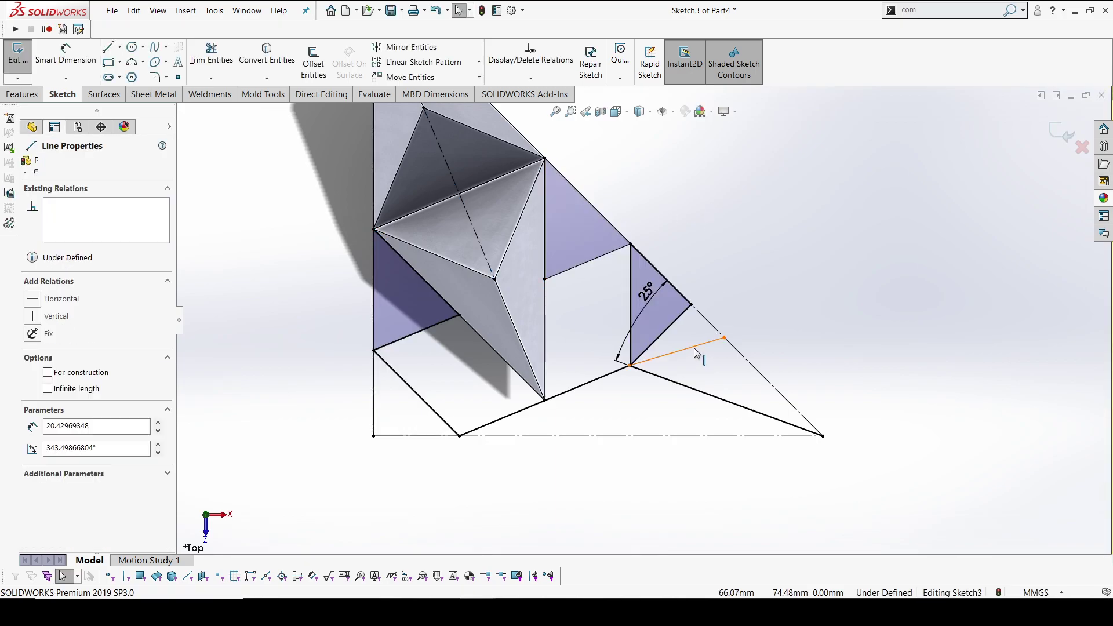
Delete the extra short line and the 25° angle dimension.
key("Delete")
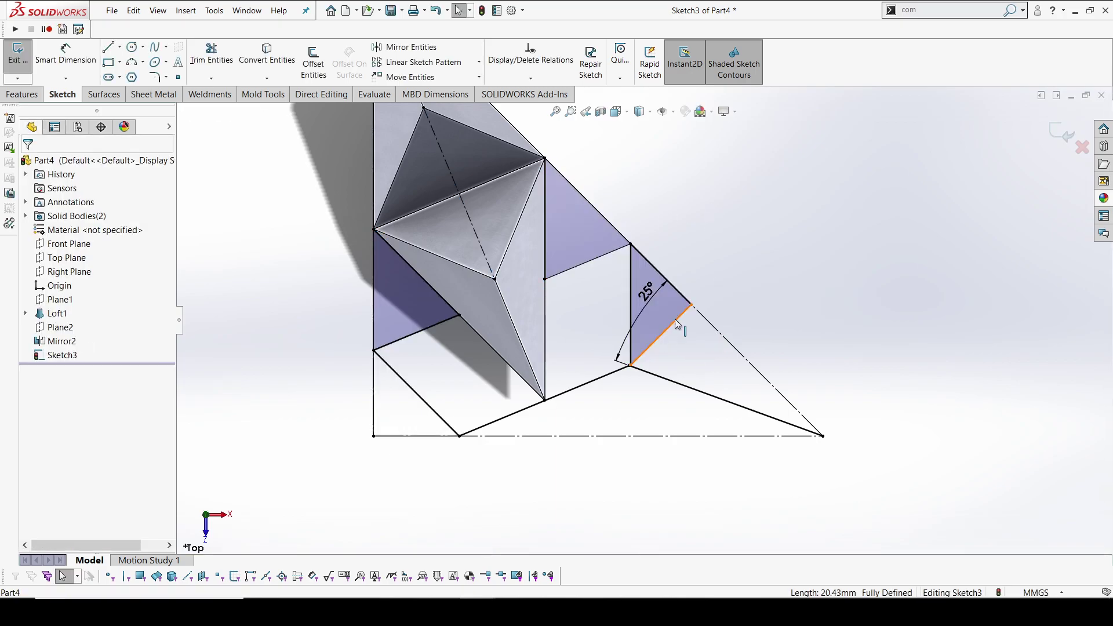
left_click_drag(651, 329, 690, 336)
key("Delete")
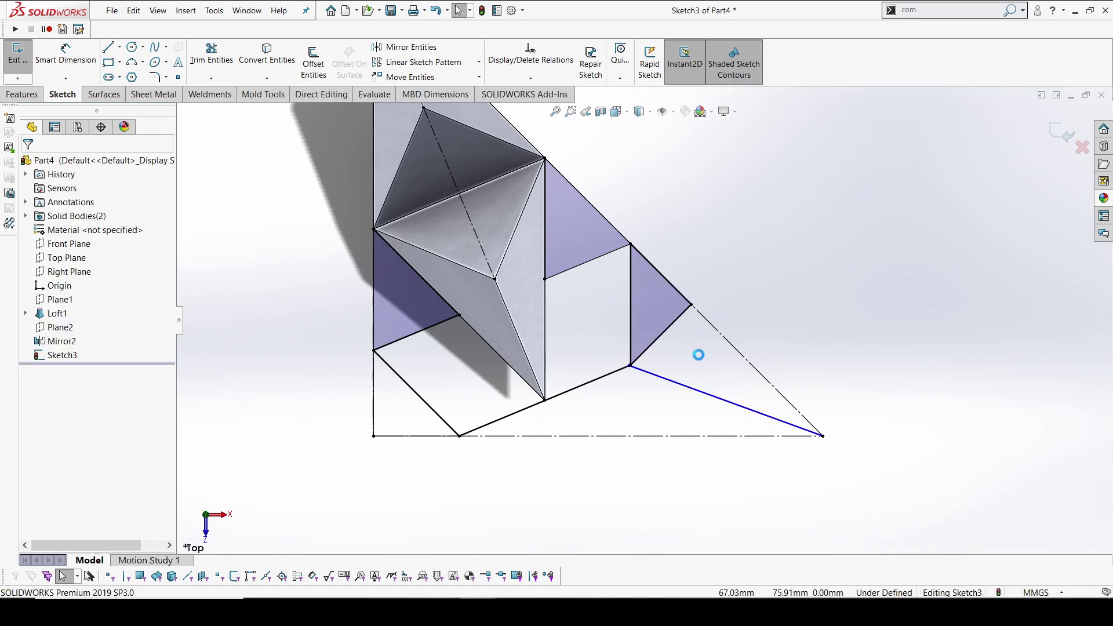
Reattach the lower line's endpoint to the mirrored corner vertex.
scroll(646, 373, "up", 5)
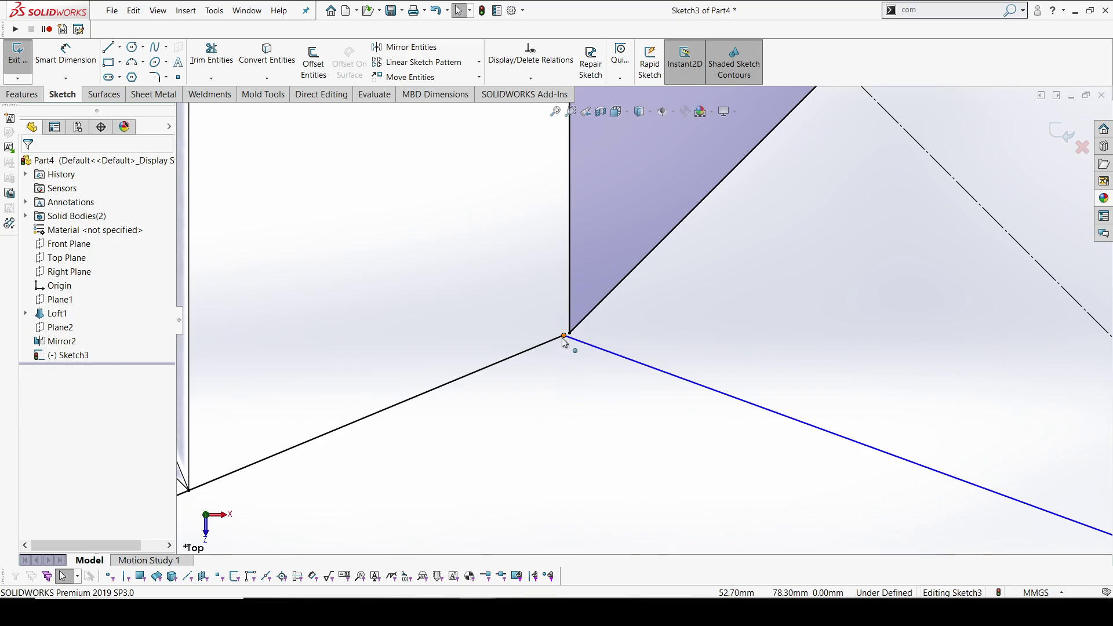
mouse_move(565, 340)
left_mouse_down()
mouse_move(580, 334)
mouse_move(567, 339)
left_mouse_up()
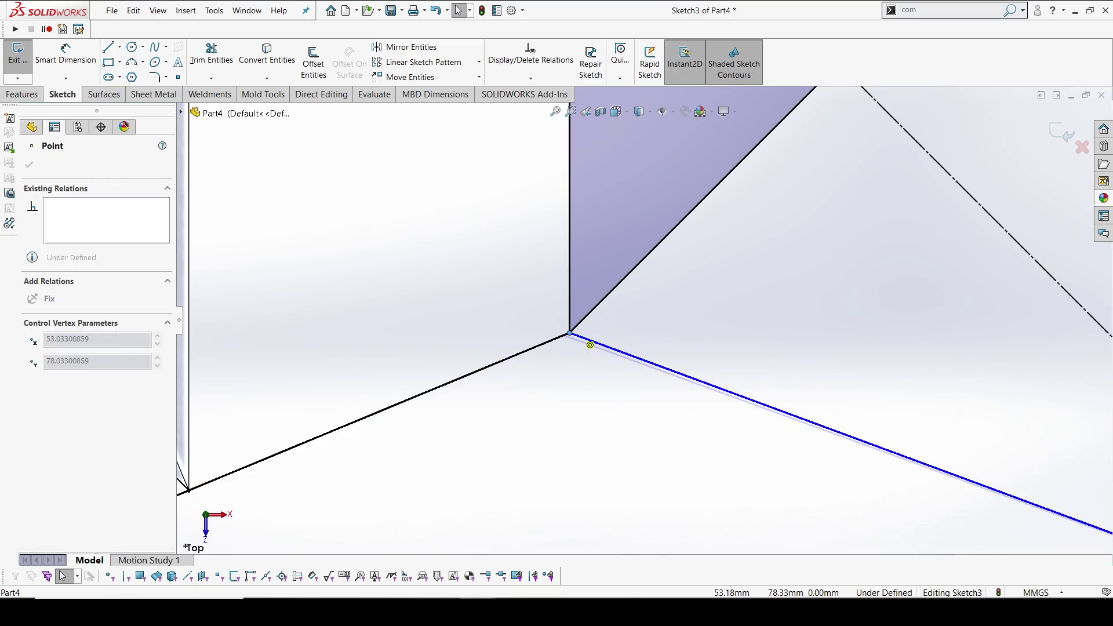
left_click(567, 402)
scroll(567, 401, "down", 3)
scroll(640, 208, "down", 2)
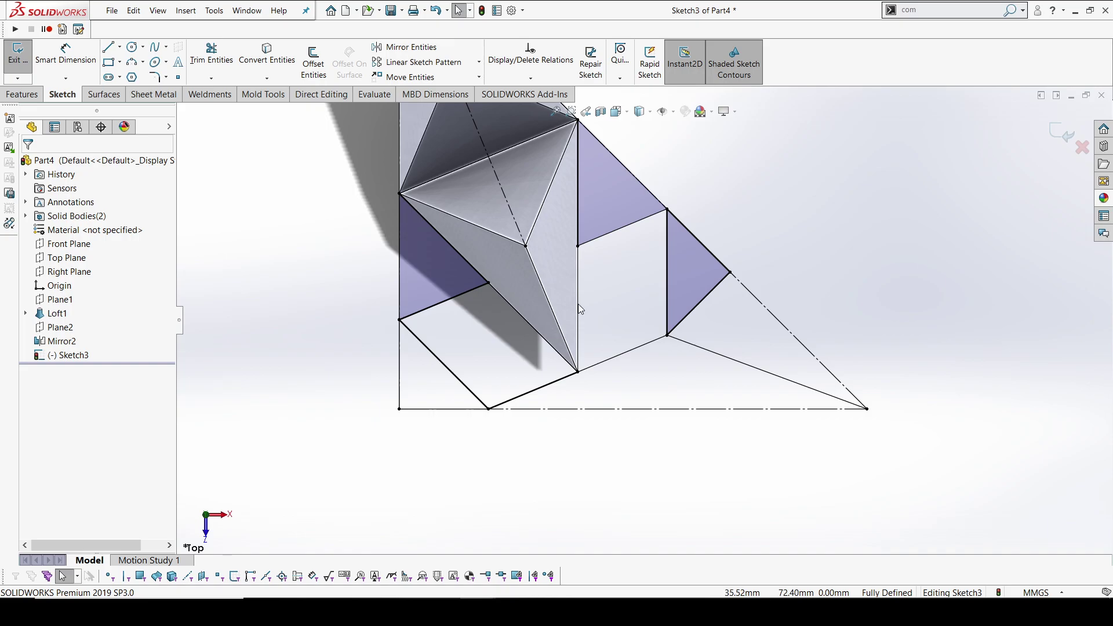
scroll(579, 304, "up", 2)
scroll(579, 303, "down", 2)
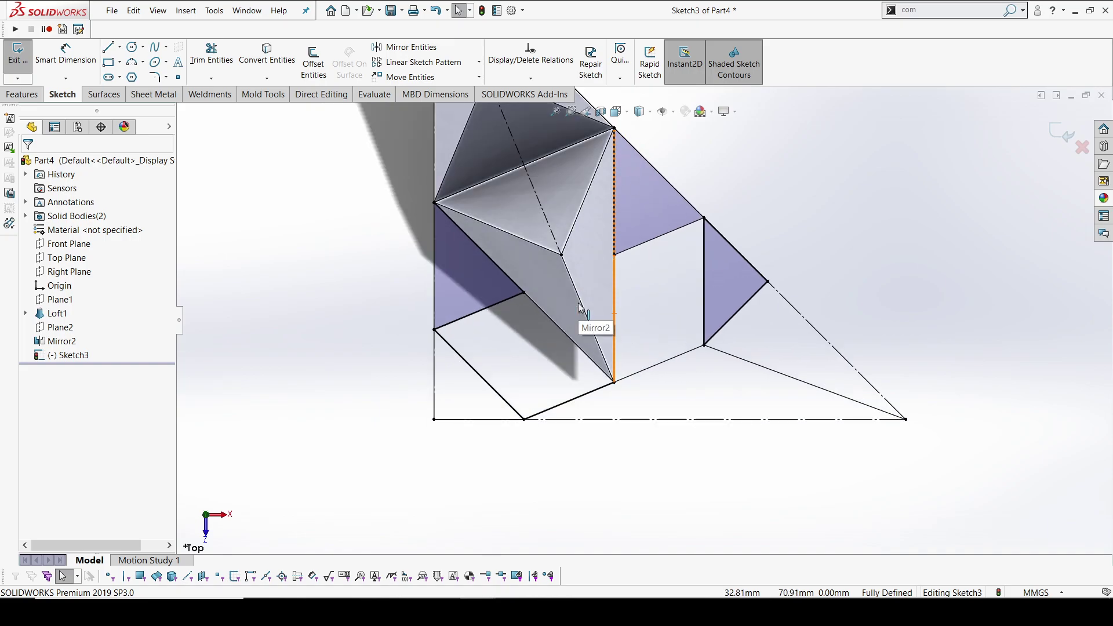
left_click(120, 47)
left_click(139, 74)
Draw three construction lines from an inner point to the upper-left triangle's corners.
scroll(435, 237, "down", 3)
left_click_drag(434, 176, 470, 268)
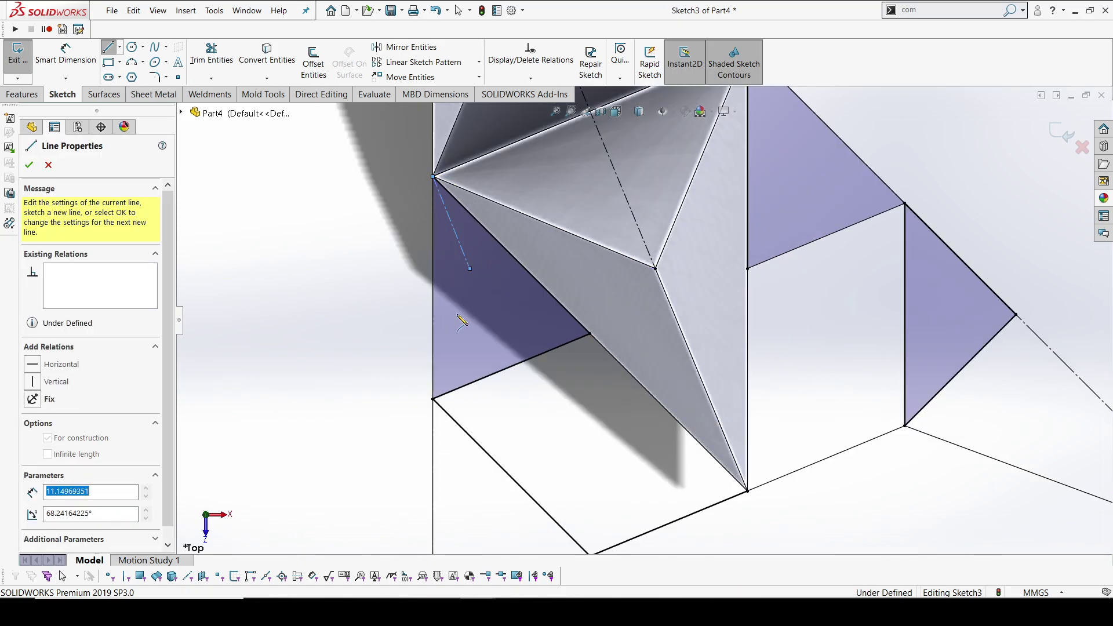
left_click(433, 399)
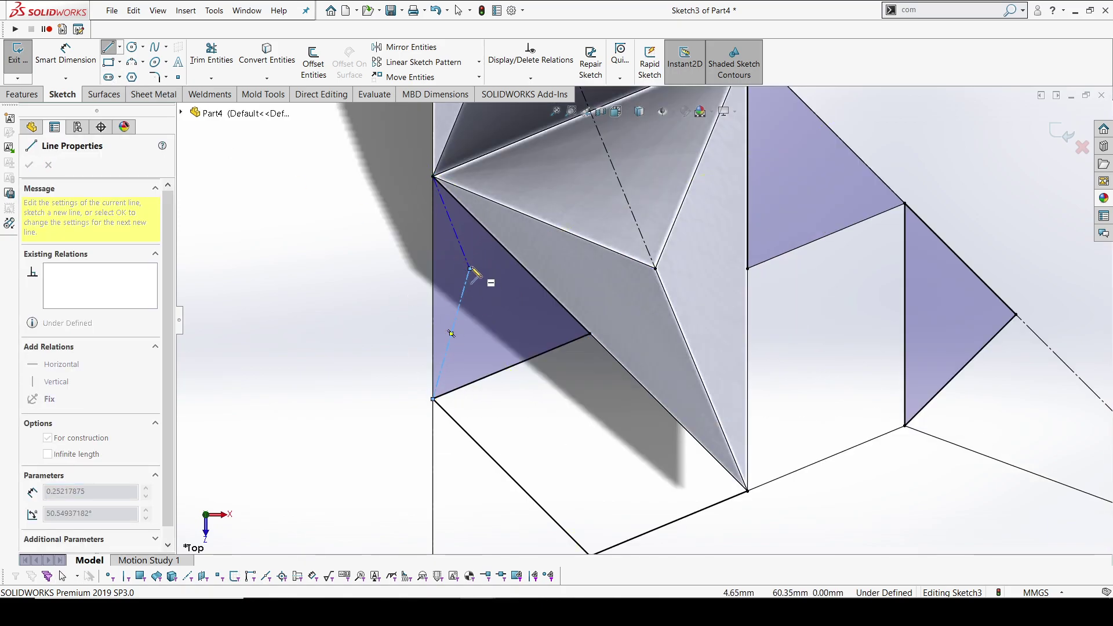
left_click(590, 334)
key("Escape")
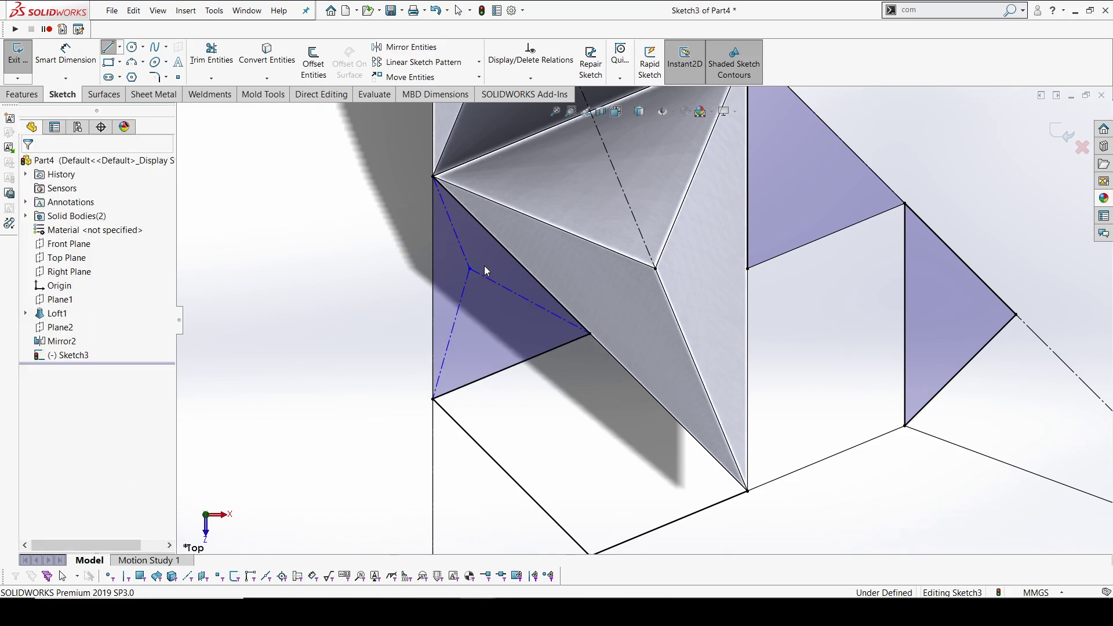
Make the three construction lines equal length, fully defining the sketch.
left_click(470, 271)
left_click(467, 261)
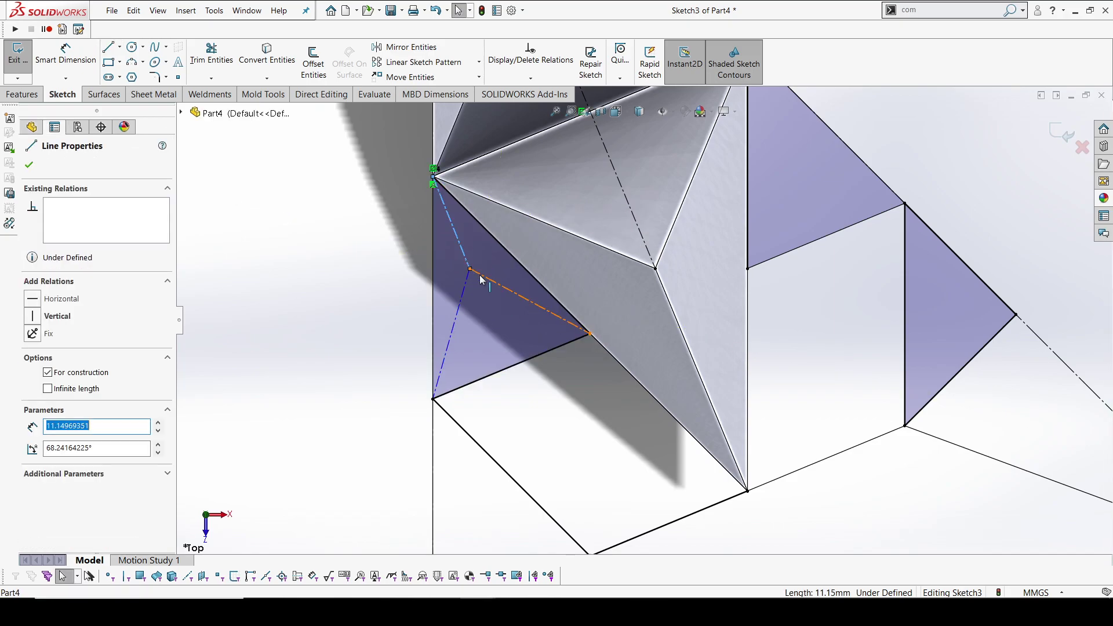
left_click(481, 274, "ctrl")
left_click(463, 290, "ctrl")
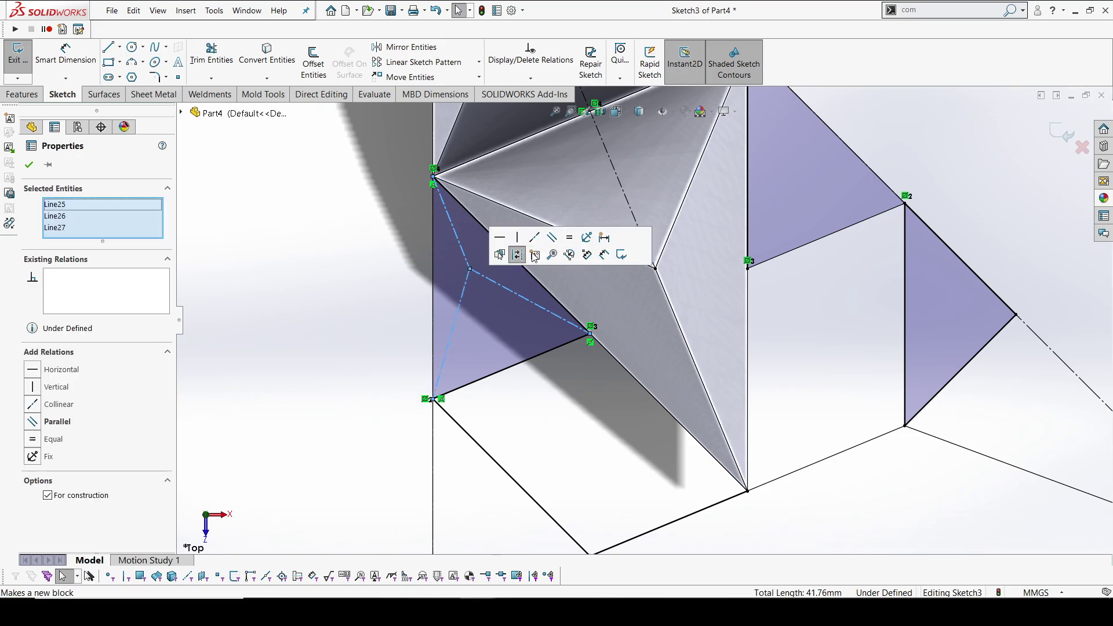
left_click(567, 239)
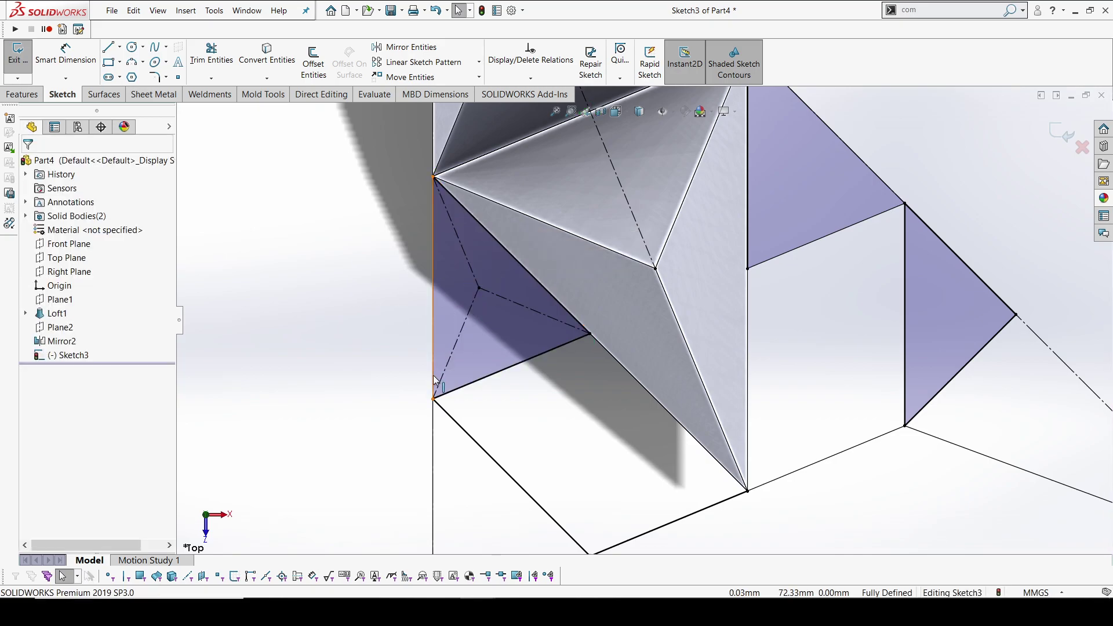
scroll(458, 374, "up", 3)
scroll(616, 342, "down", 3)
left_click(120, 47)
left_click(139, 74)
Draw a vertical centerline to the bottom vertex and a diagonal centerline between the left and right vertices.
left_click_drag(696, 251, 695, 478)
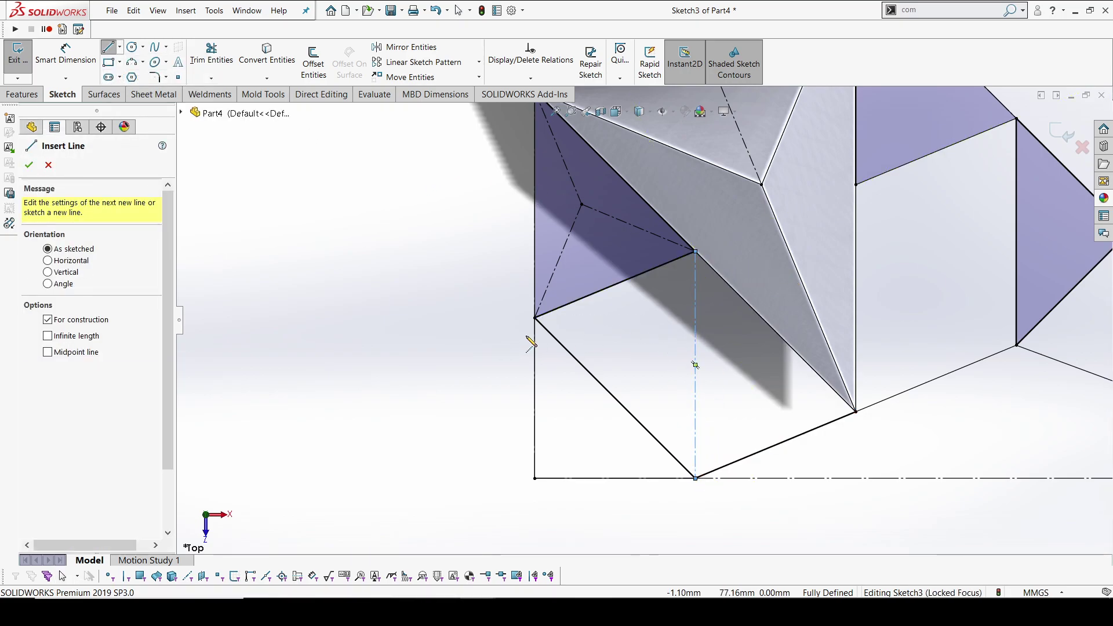
mouse_move(534, 319)
left_mouse_down()
mouse_move(865, 415)
mouse_move(856, 412)
left_mouse_up()
key("Escape")
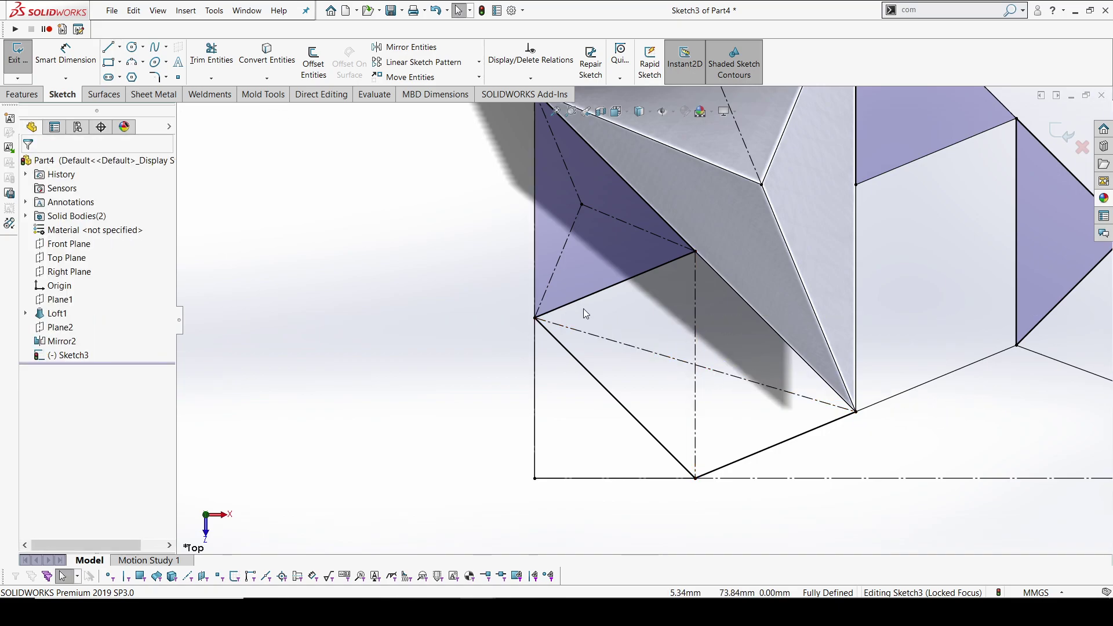
Sketch three lines from the left vertex, bottom-left corner and bottom vertex meeting at an inner point.
left_click(110, 47)
left_click_drag(535, 318, 562, 415)
left_click(561, 413)
left_click(535, 479)
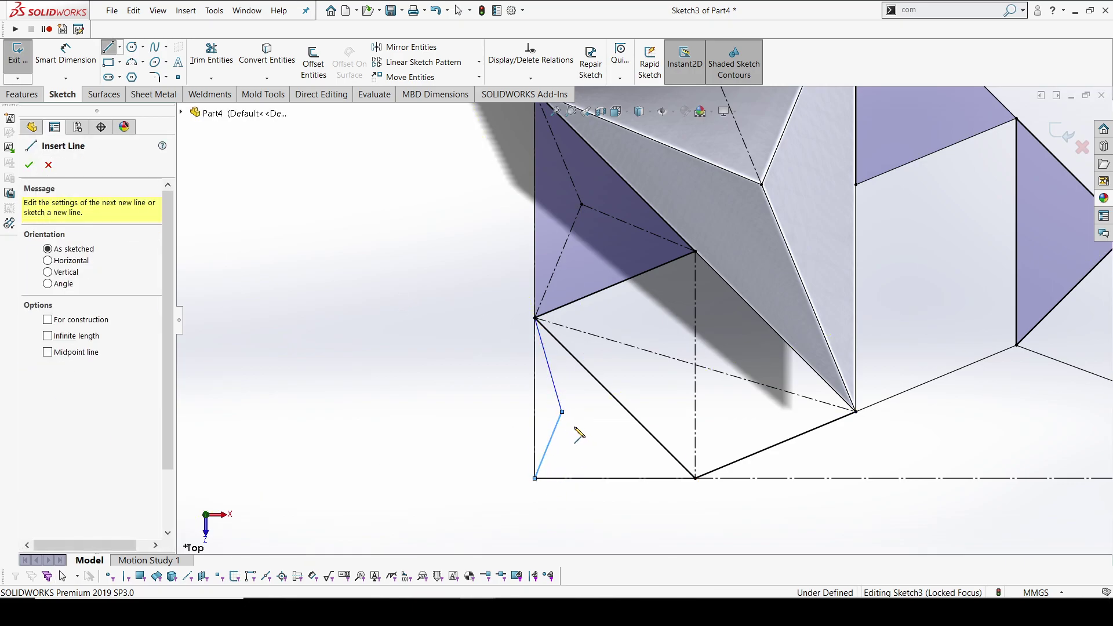
mouse_move(561, 412)
left_mouse_down()
mouse_move(708, 477)
mouse_move(695, 479)
left_mouse_up()
key("Escape")
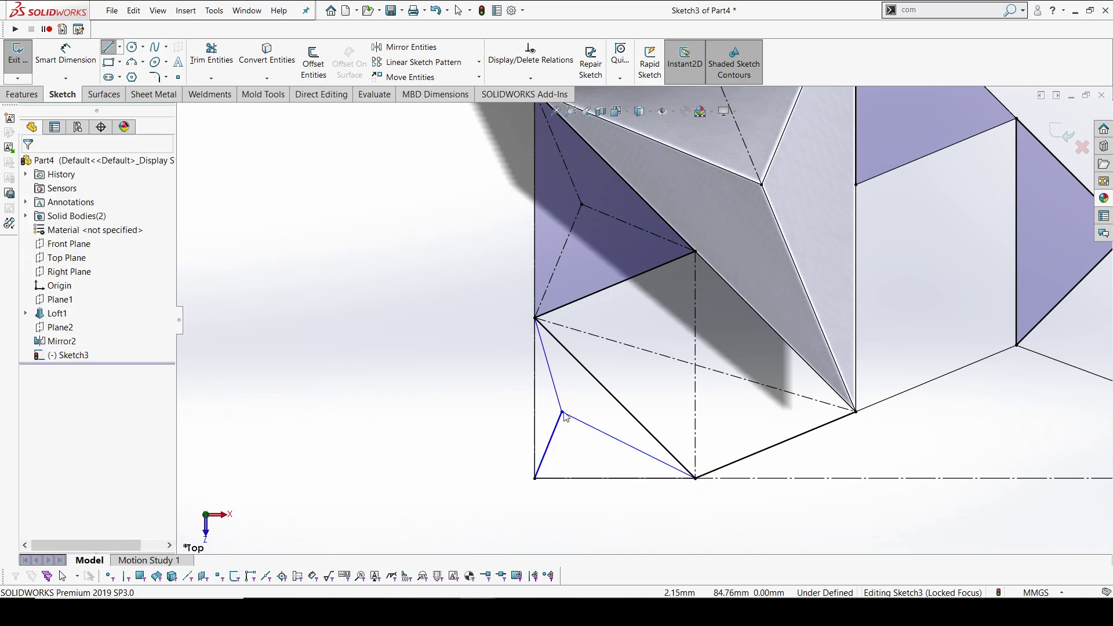
Try an Equal relation on the three new lines, then undo it.
left_click(571, 417)
left_click(560, 406, "ctrl")
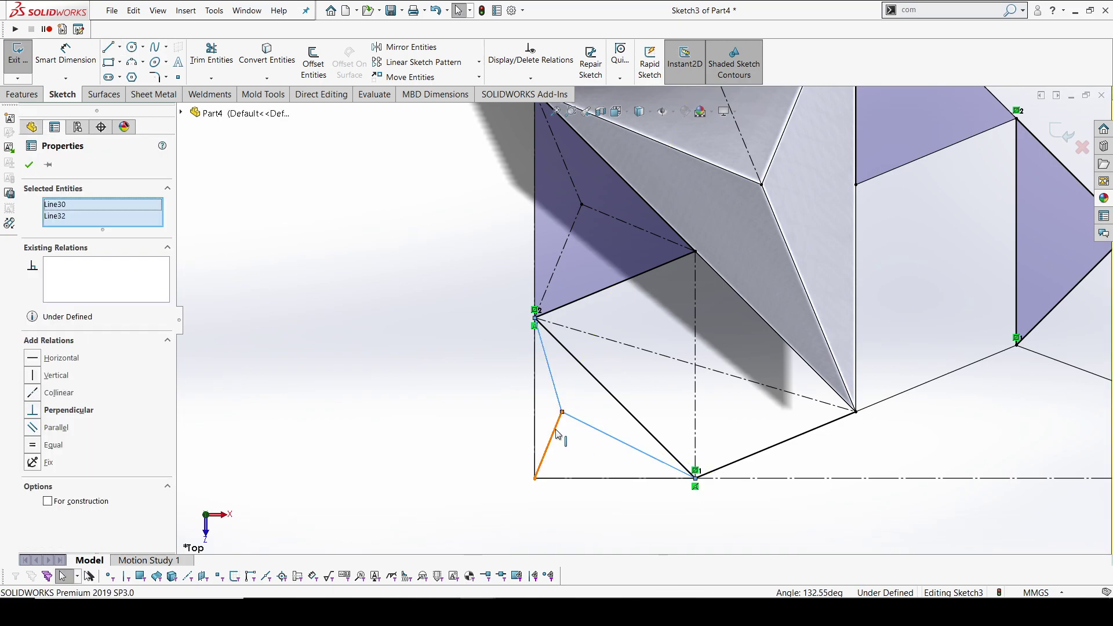
left_click(558, 434, "ctrl")
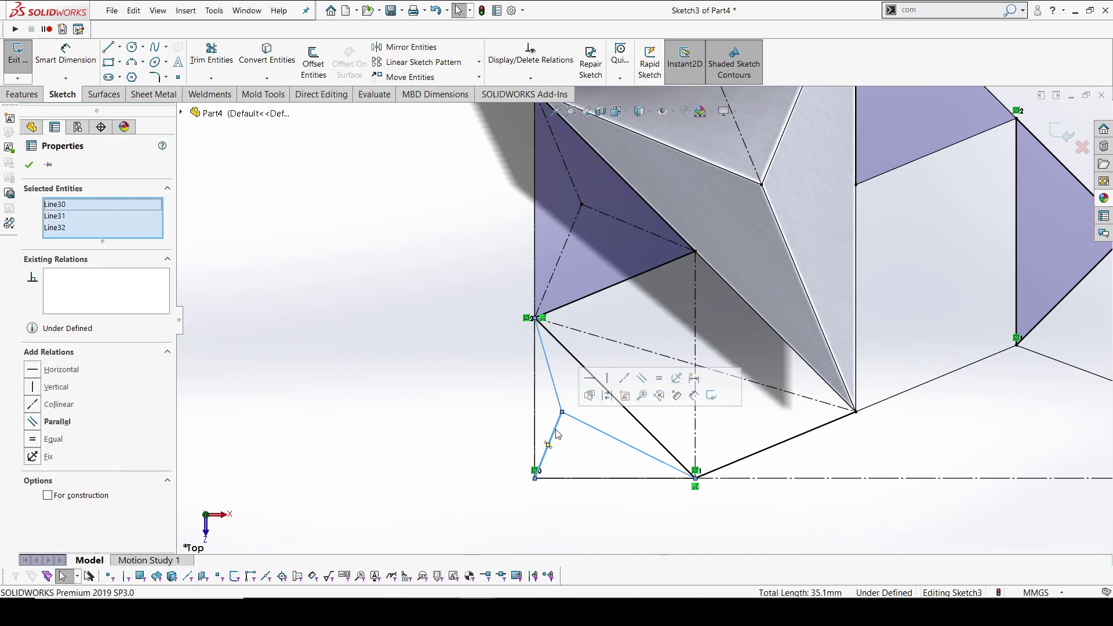
left_click(659, 378)
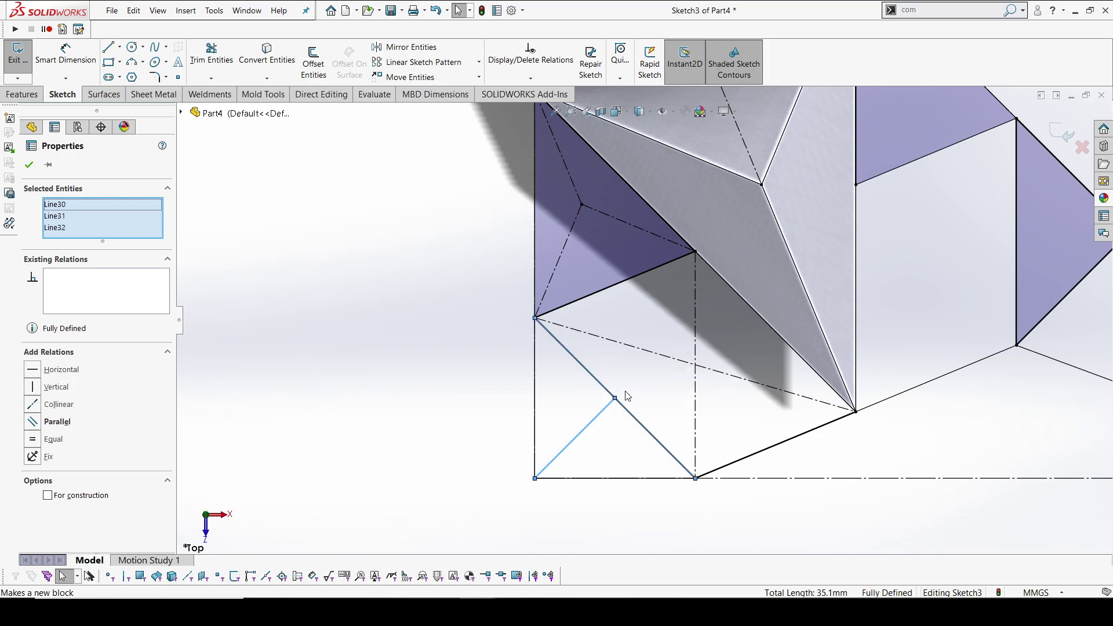
key("ctrl+z")
key("Escape")
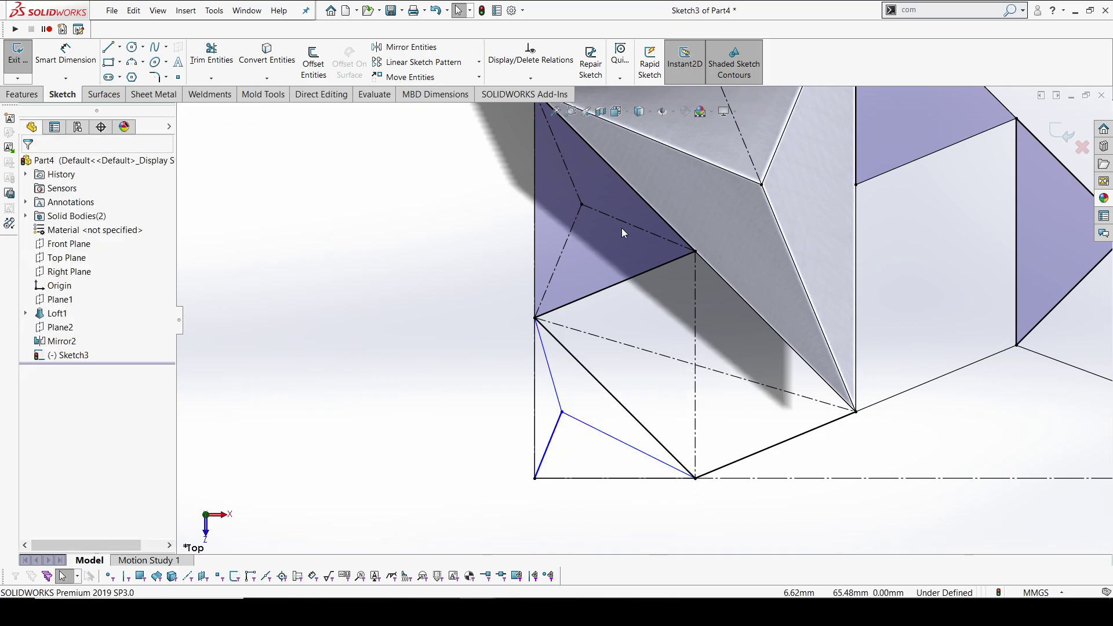
Make the lower inner point vertical with the upper triangle's inner point.
left_click(581, 204)
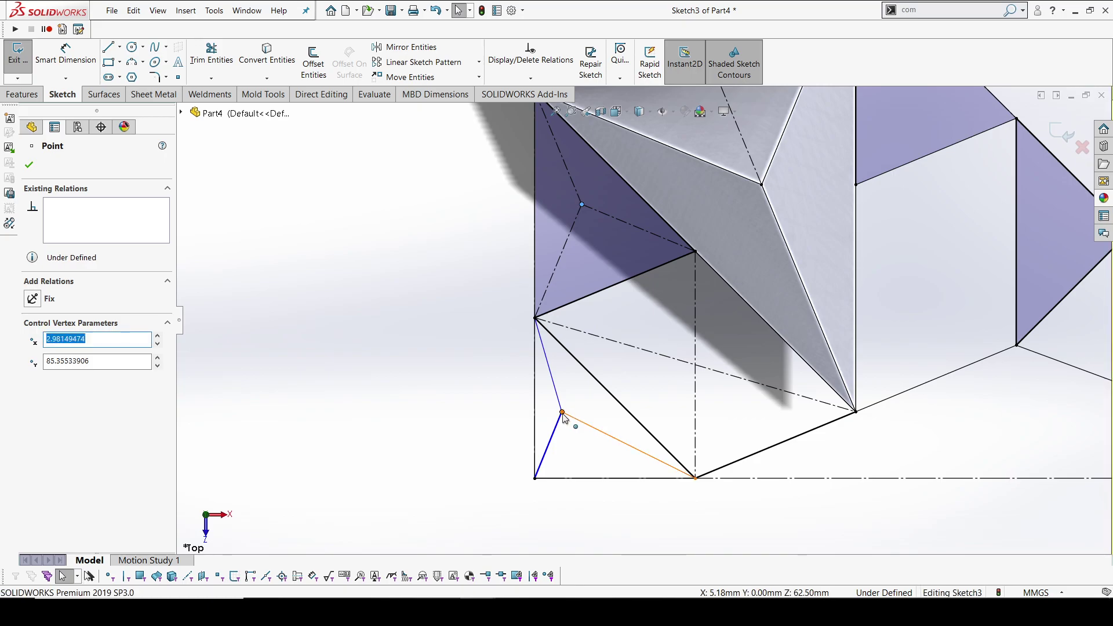
left_click(562, 412, "ctrl")
left_click(614, 362)
left_click(467, 339)
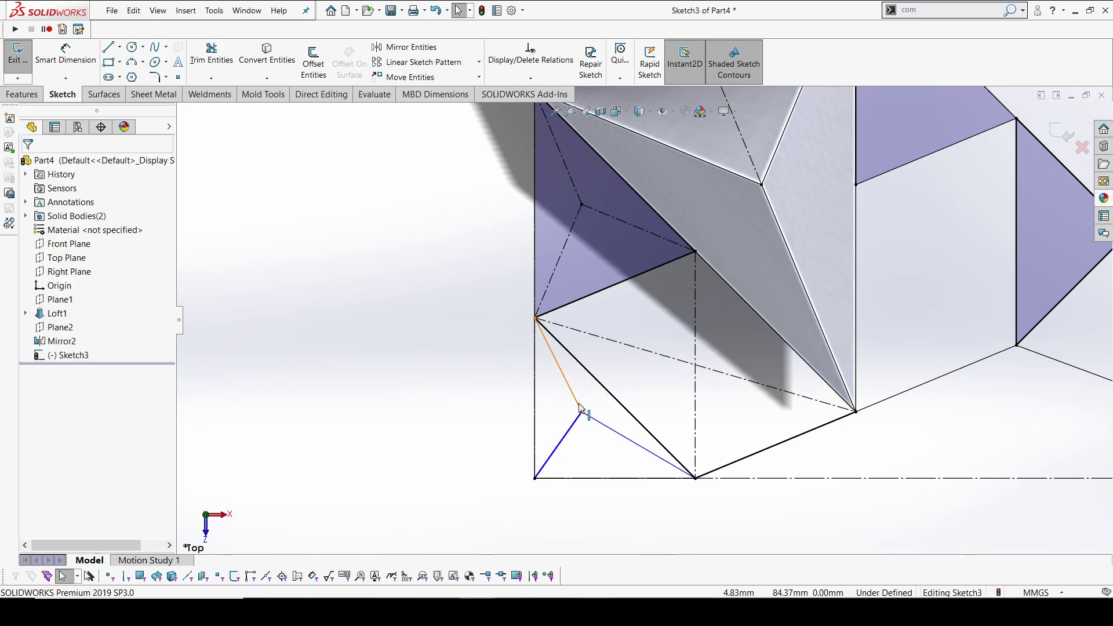
Convert the three new lines to construction geometry.
left_click(576, 405)
left_click(573, 423, "ctrl")
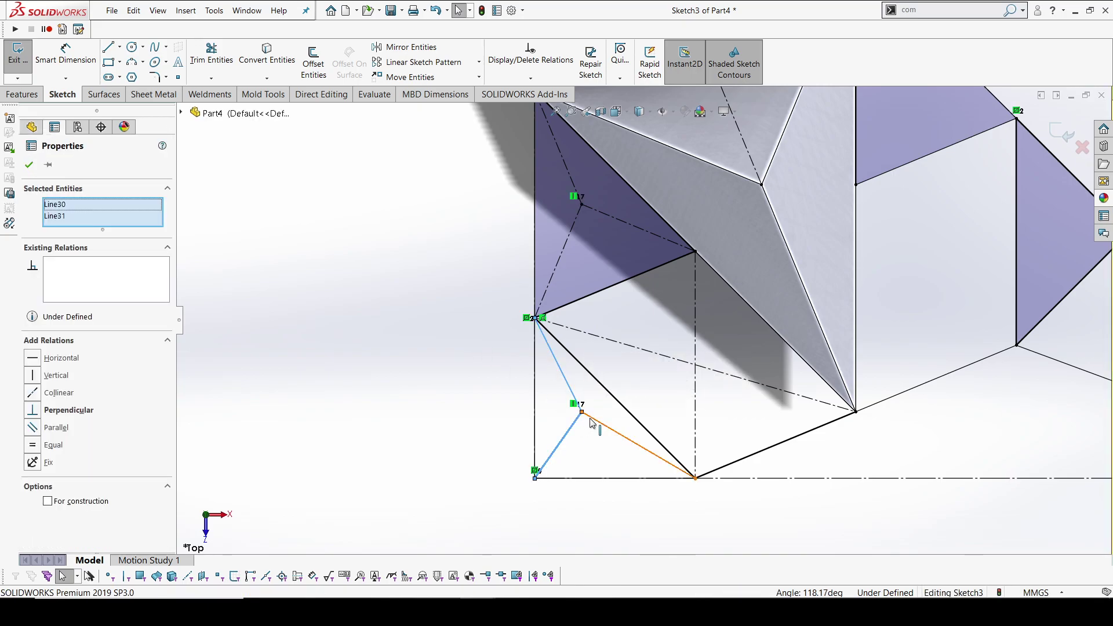
left_click(597, 421, "ctrl")
left_click(642, 384)
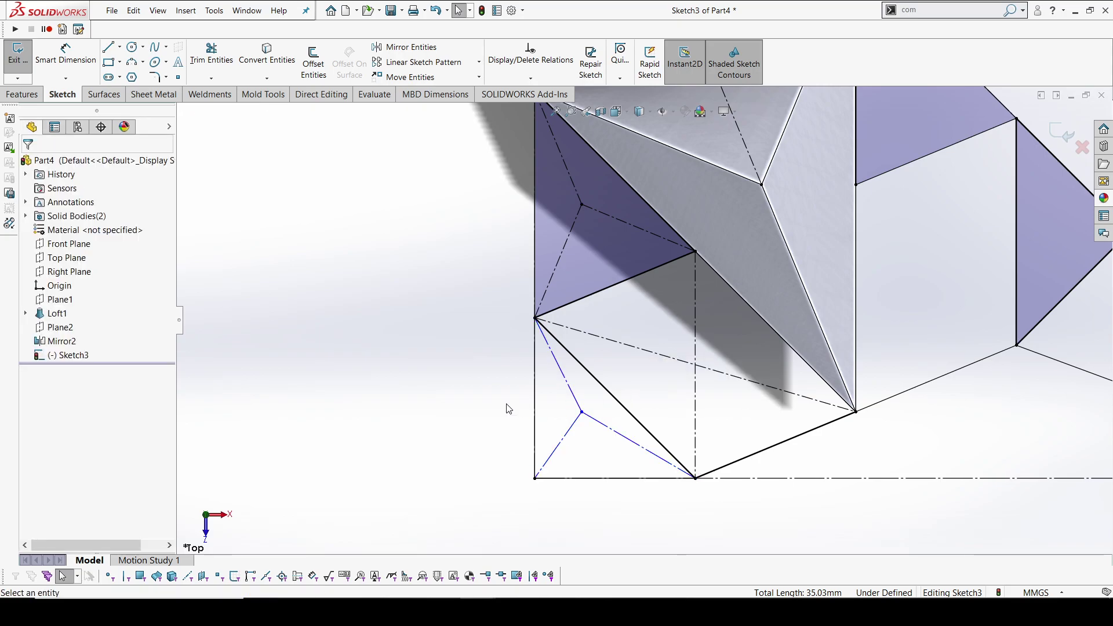
right_click_drag(510, 286, 513, 264)
left_click(582, 412)
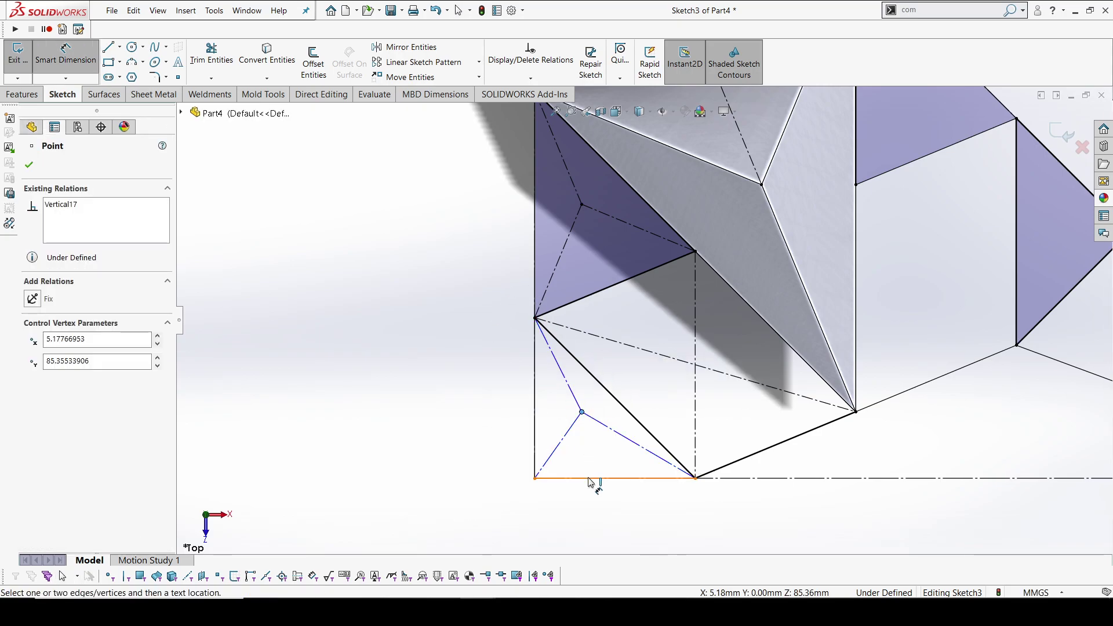
Dimension the lower inner point 5 mm above the bottom edge.
left_click(590, 479)
left_click(472, 343)
type("5")
key("Return")
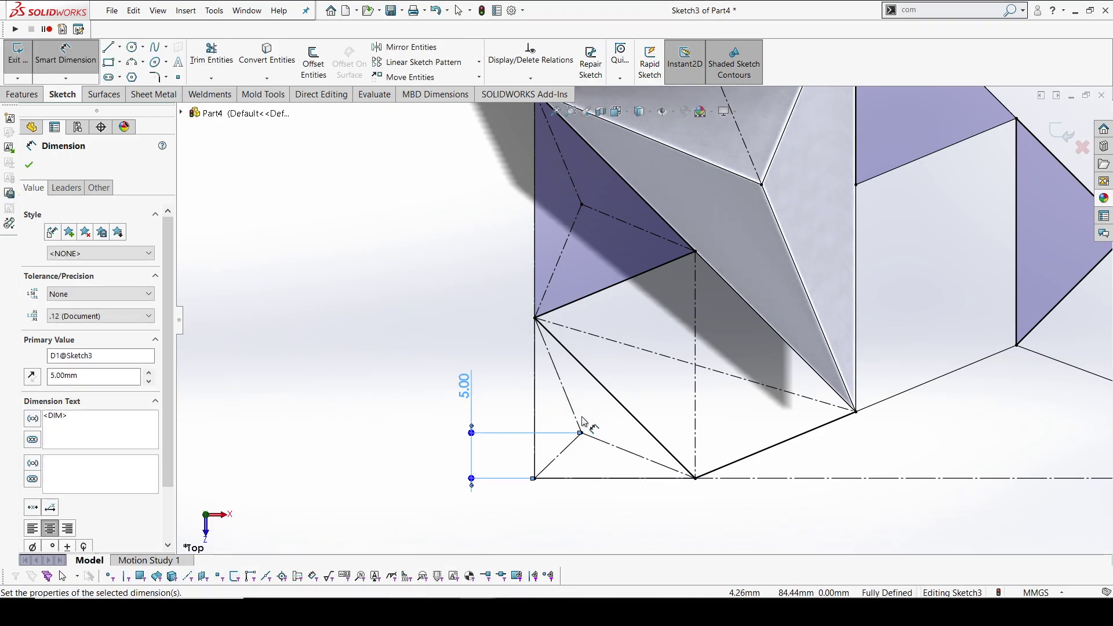
key("Escape")
Place sketch points on the upper inner vertex, the line intersection and the lower vertex.
scroll(473, 245, "up", 5)
scroll(762, 370, "down", 4)
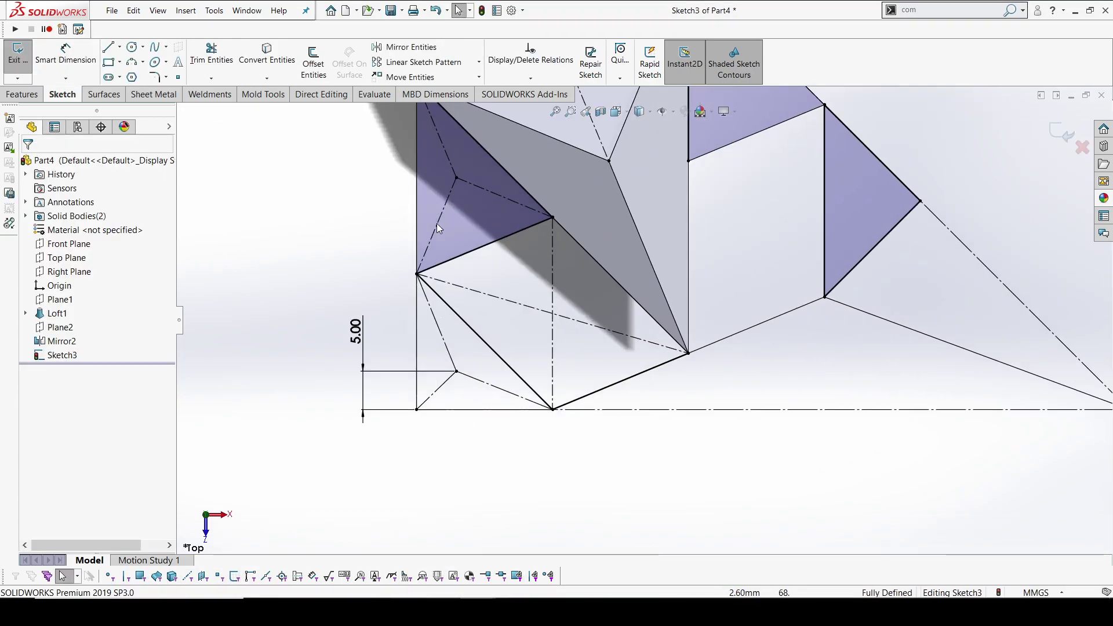
left_click(178, 77)
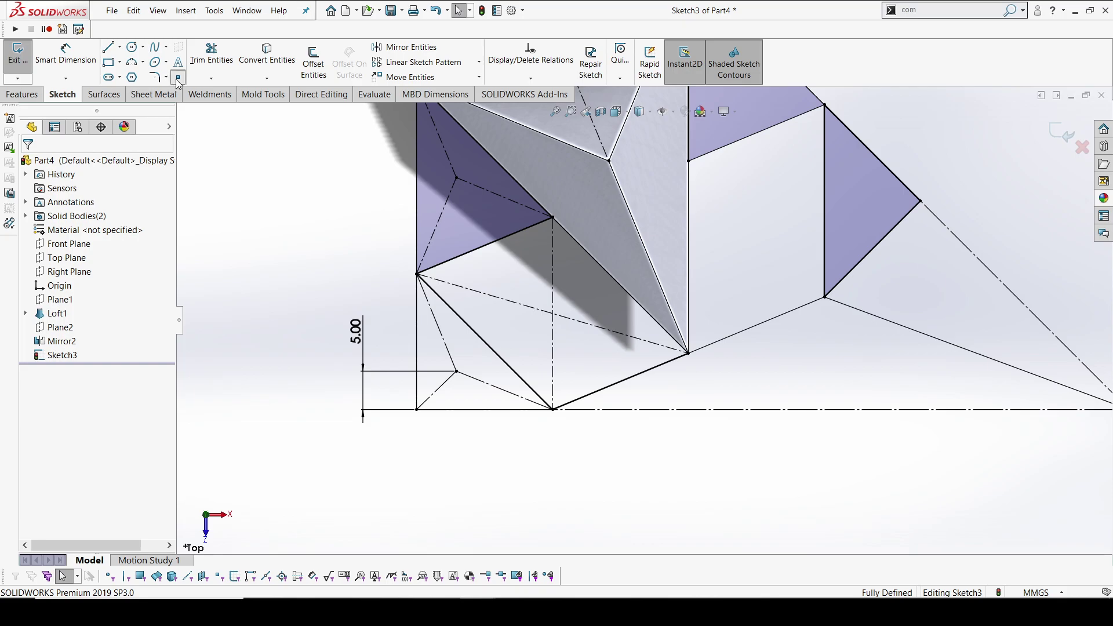
left_click(457, 178)
left_click(552, 313)
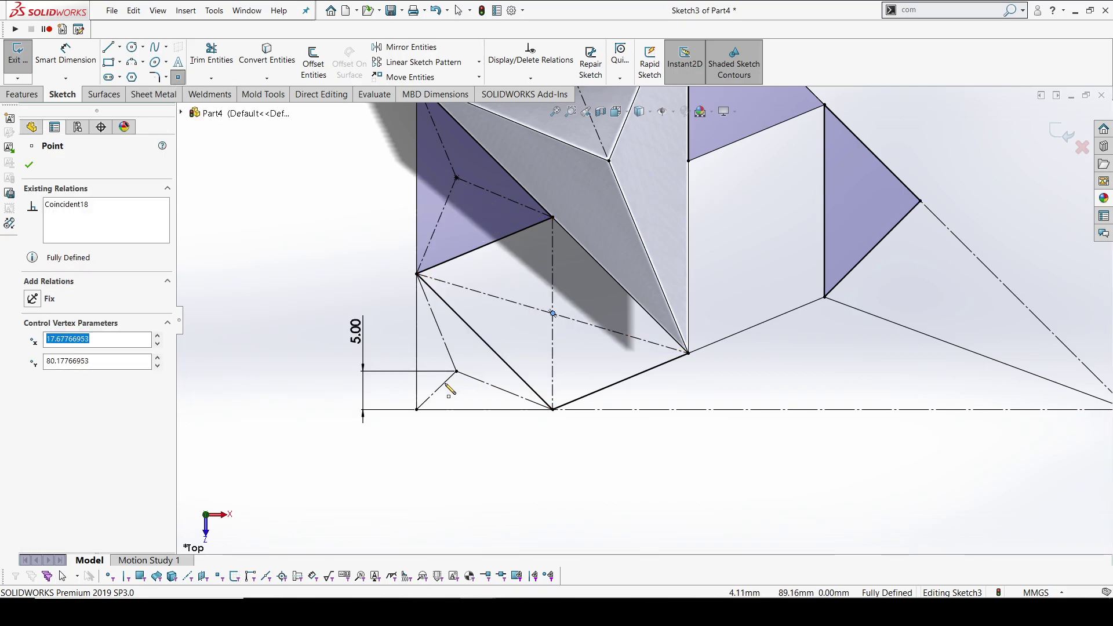
left_click(457, 372)
key("Escape")
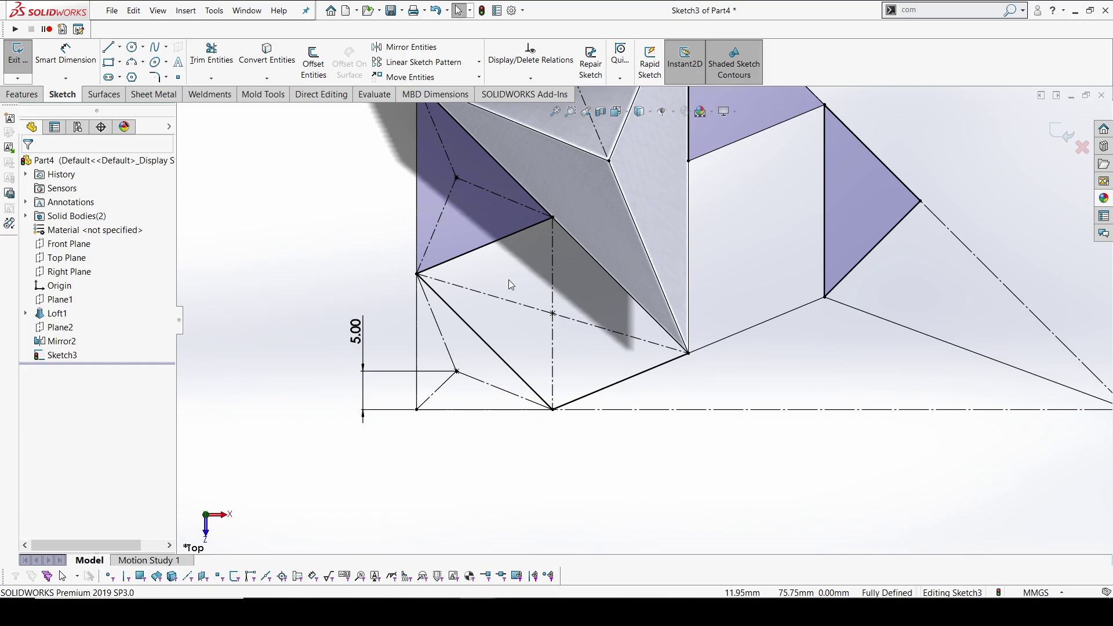
Draw a construction line chain from the bottom vertex through a bend point to the far-right bottom vertex.
scroll(540, 308, "up", 4)
scroll(746, 285, "down", 4)
left_click(120, 47)
left_click(142, 73)
left_click(369, 484)
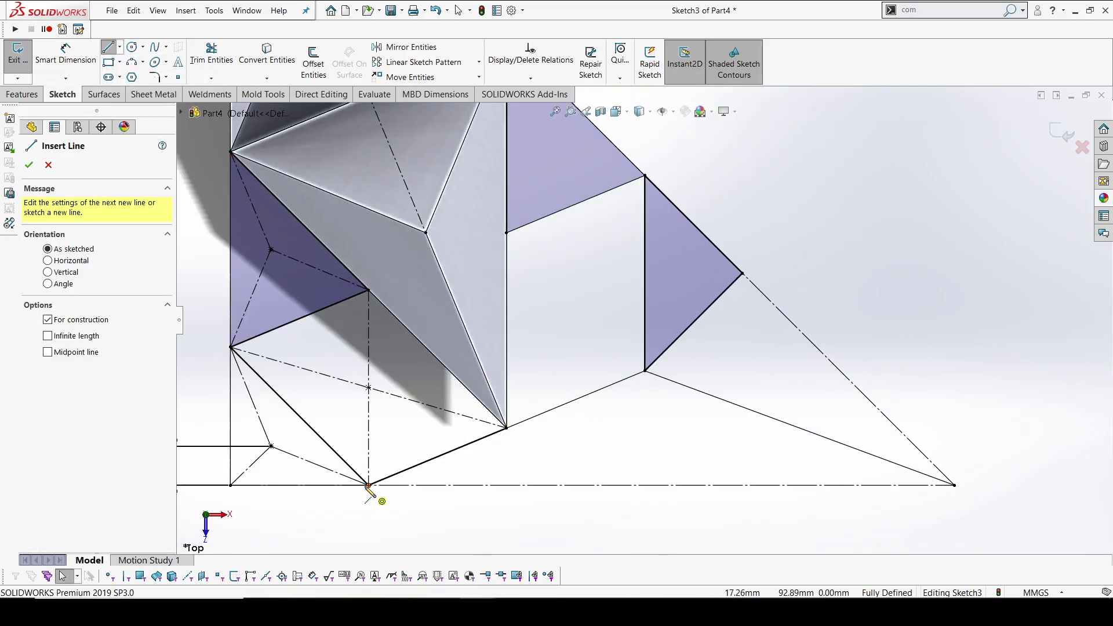
left_click(635, 433)
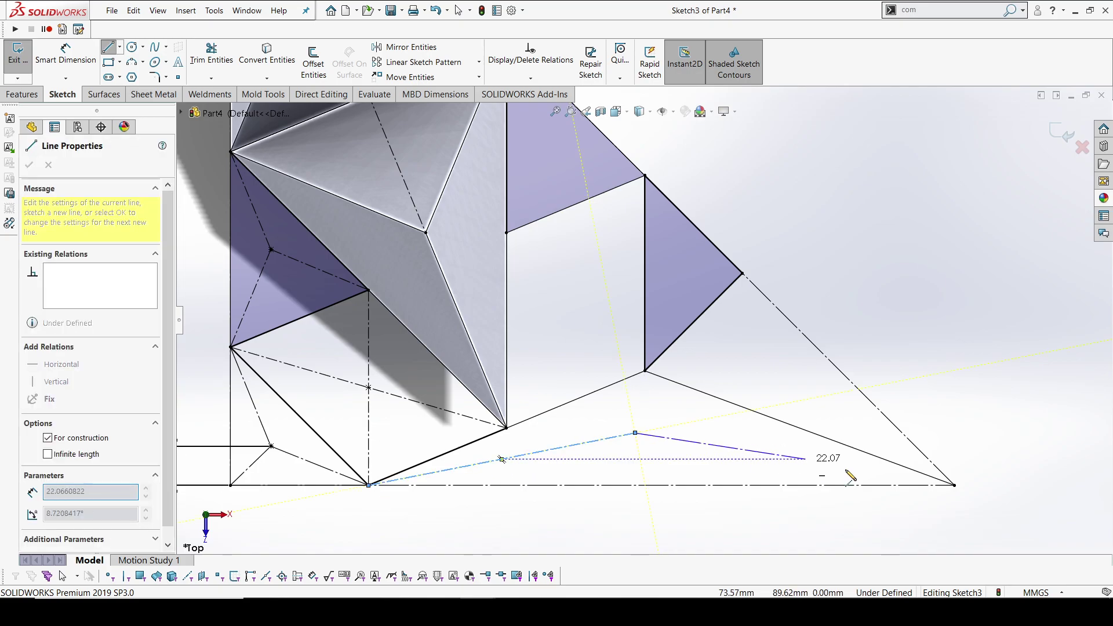
left_click(955, 484)
key("Escape")
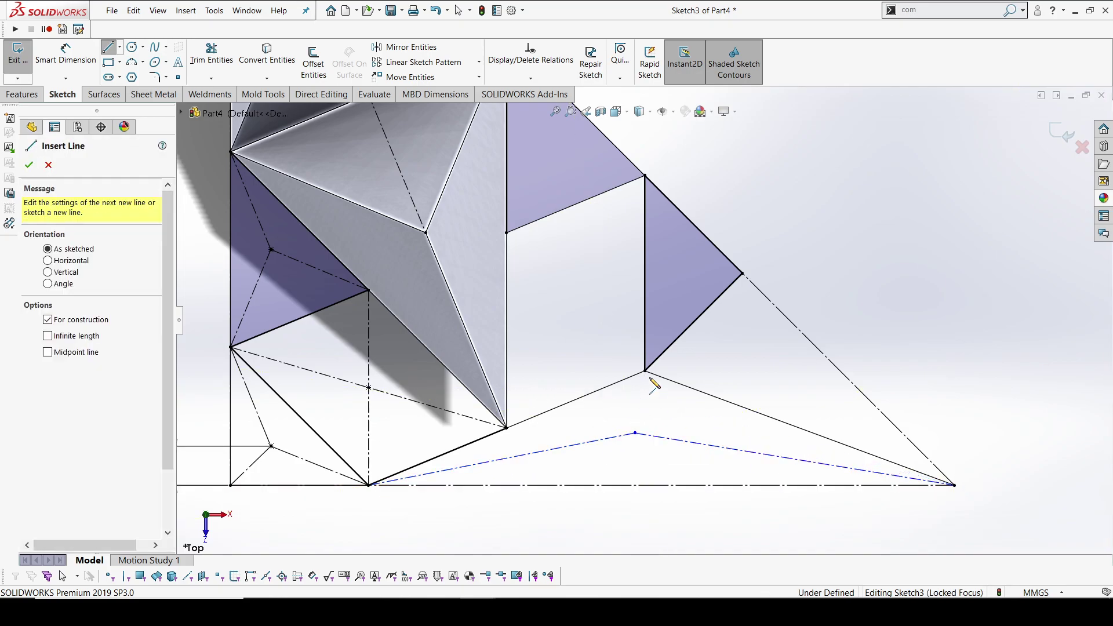
Add a vertical construction line from the vertex above down to the chain's bend point.
left_click(644, 372)
left_click(635, 432)
key("Escape")
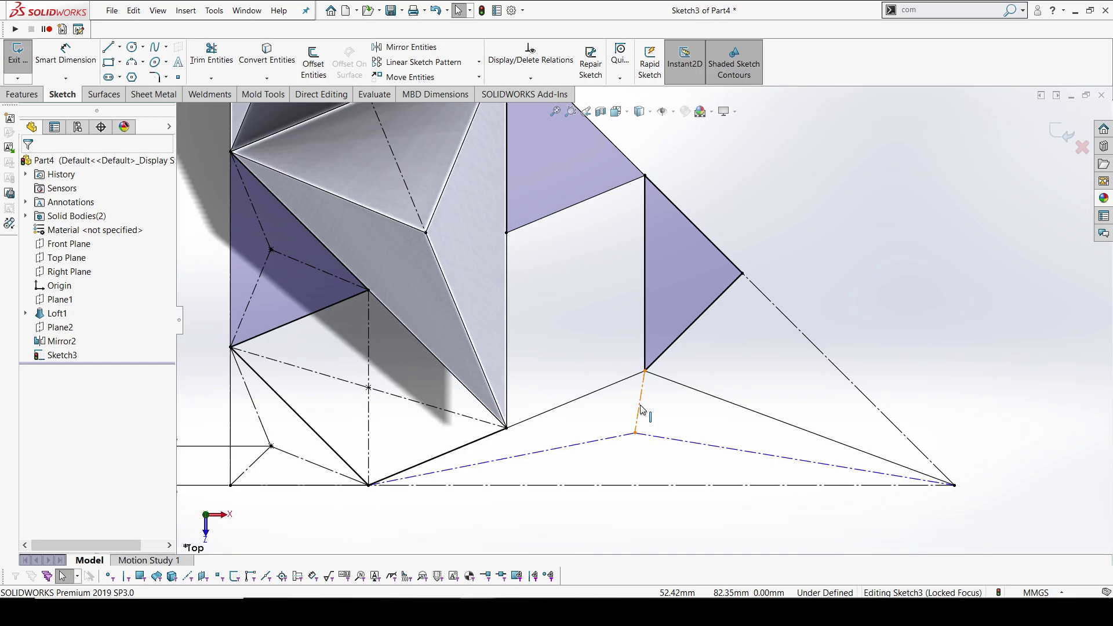
left_click(640, 407)
left_click(691, 371)
left_click(660, 421)
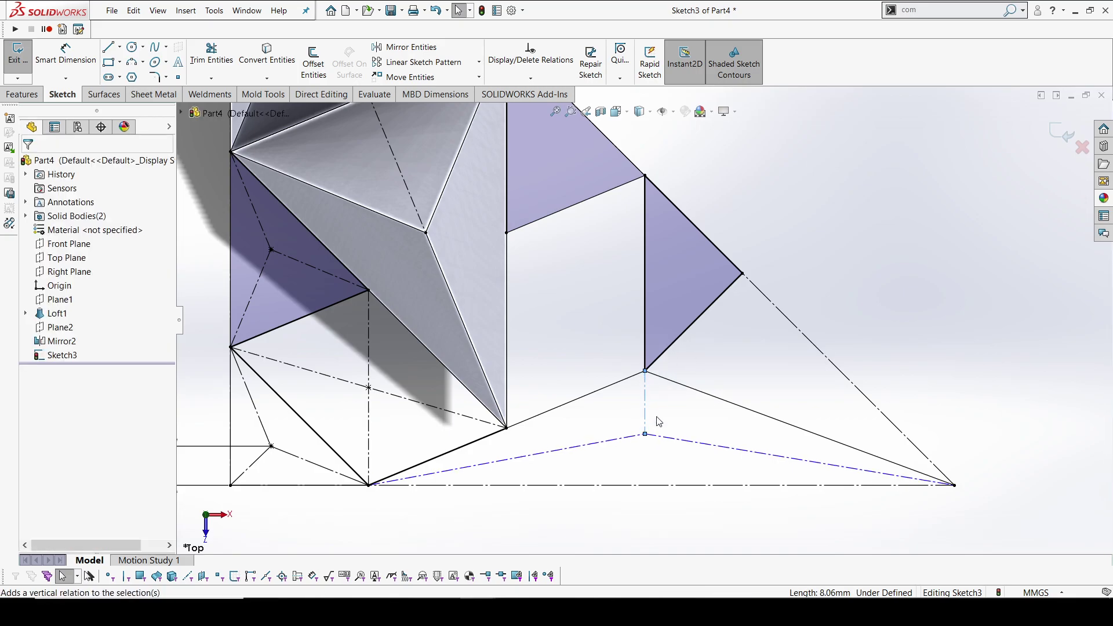
Dimension the vertical construction line to 10 mm and move the dimension to the left.
right_click_drag(637, 457, 645, 365)
left_click(646, 435)
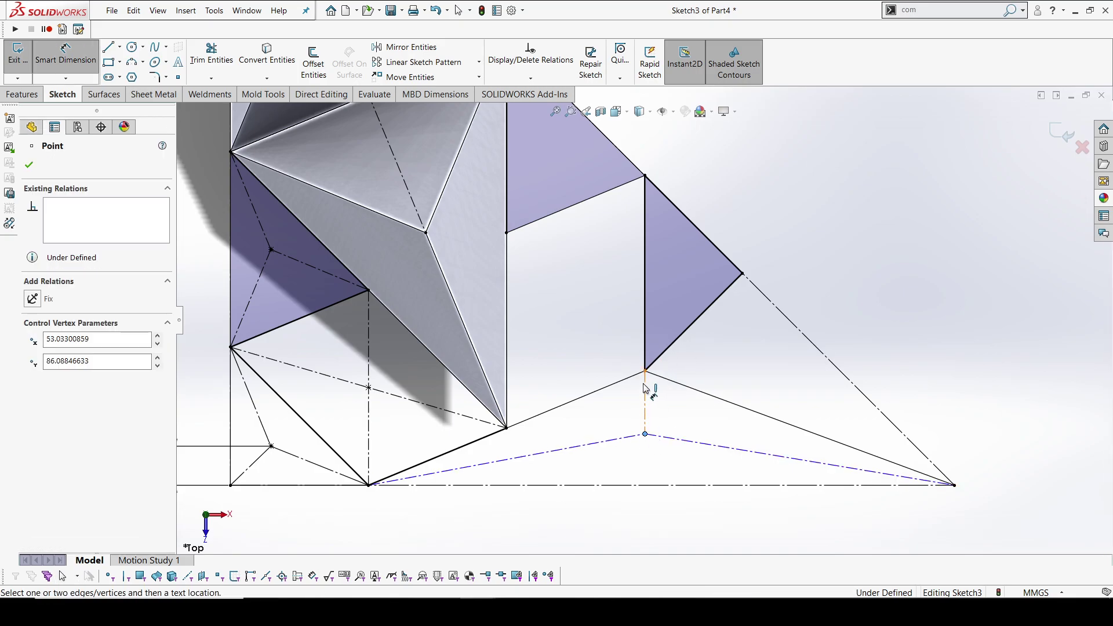
left_click(645, 433)
left_click(702, 412)
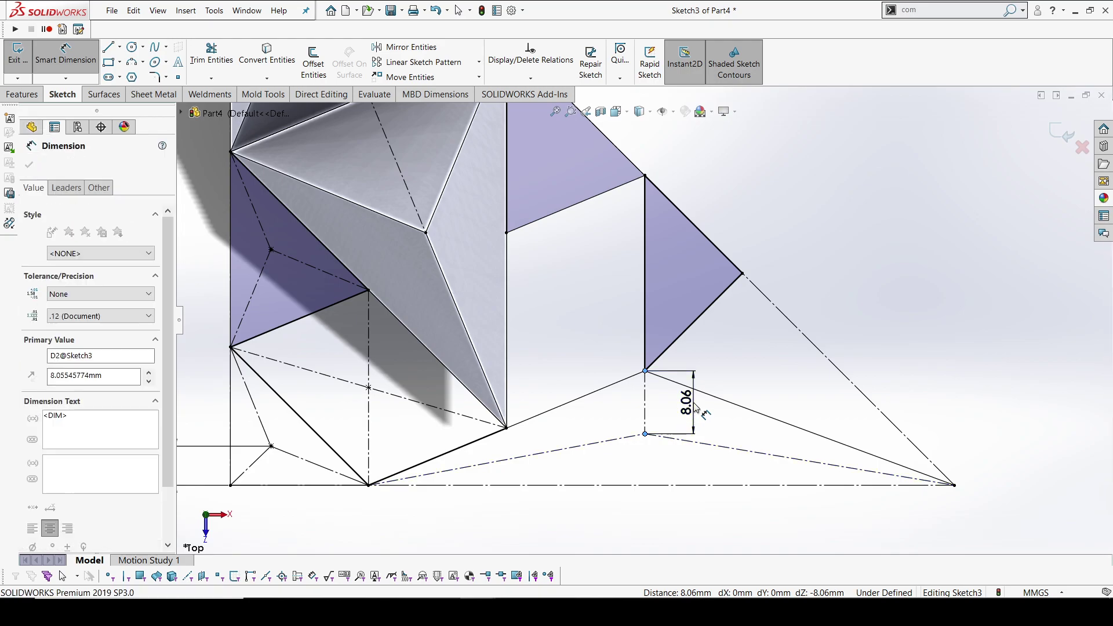
type("10")
key("Return")
key("Escape")
left_click_drag(681, 420, 620, 419)
left_click(610, 309)
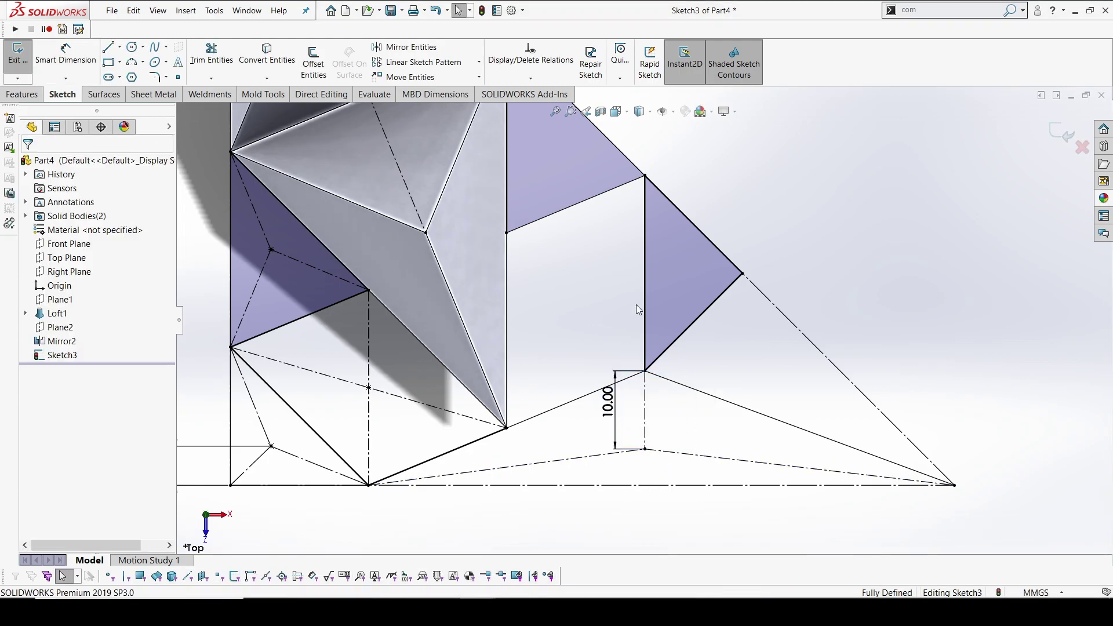
left_click(122, 47)
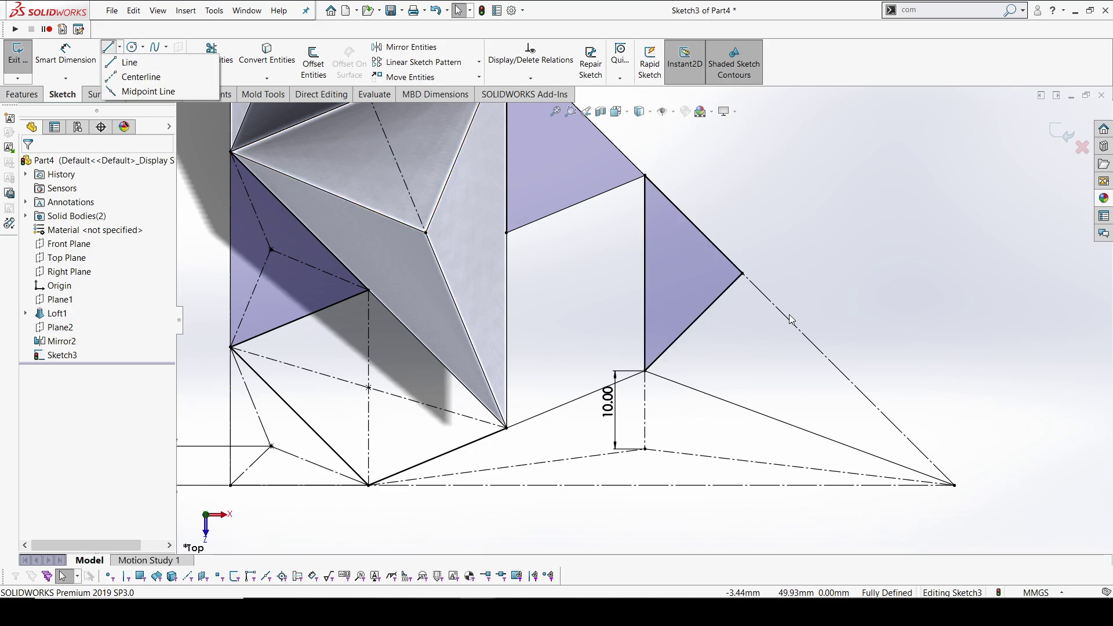
Start a centerline at the gap vertex, then cancel it.
left_click(646, 372)
left_click(120, 47)
left_click(132, 72)
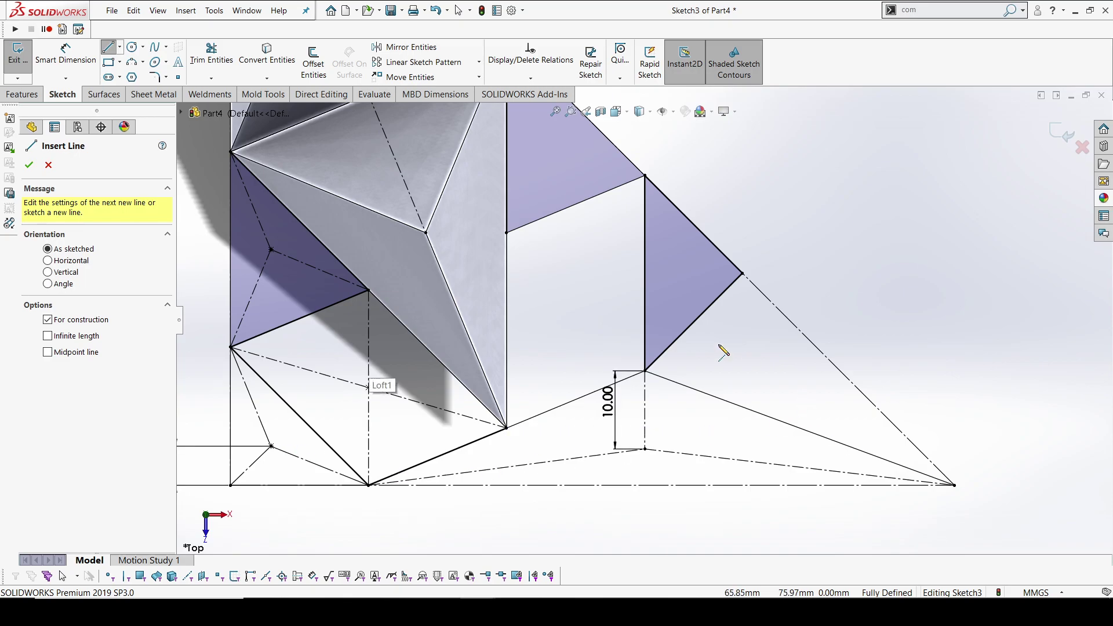
left_click(646, 371)
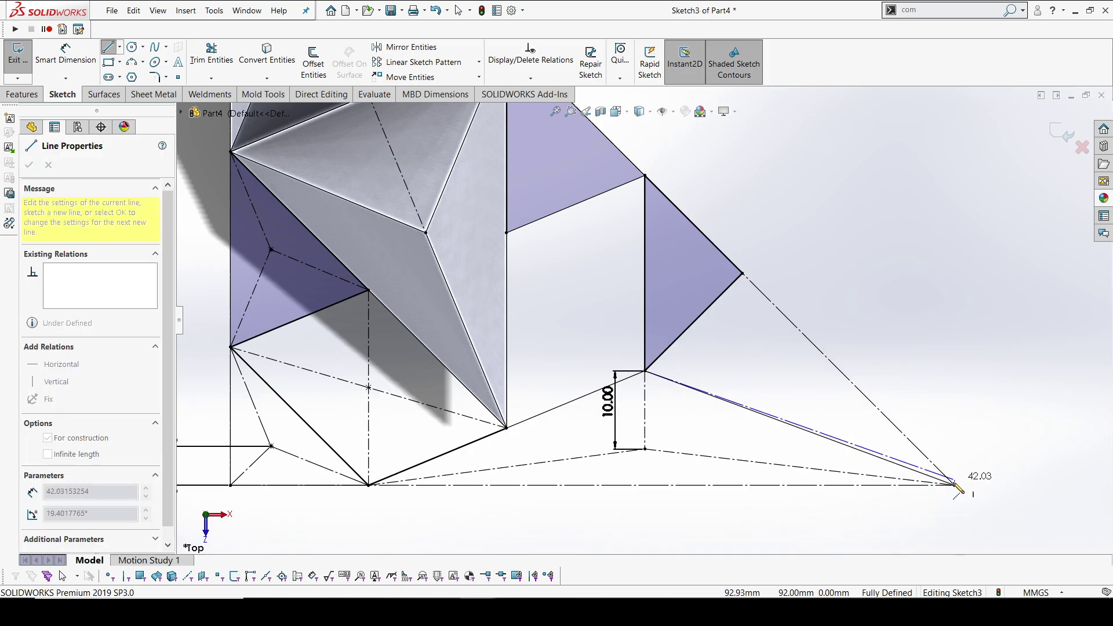
key("Escape")
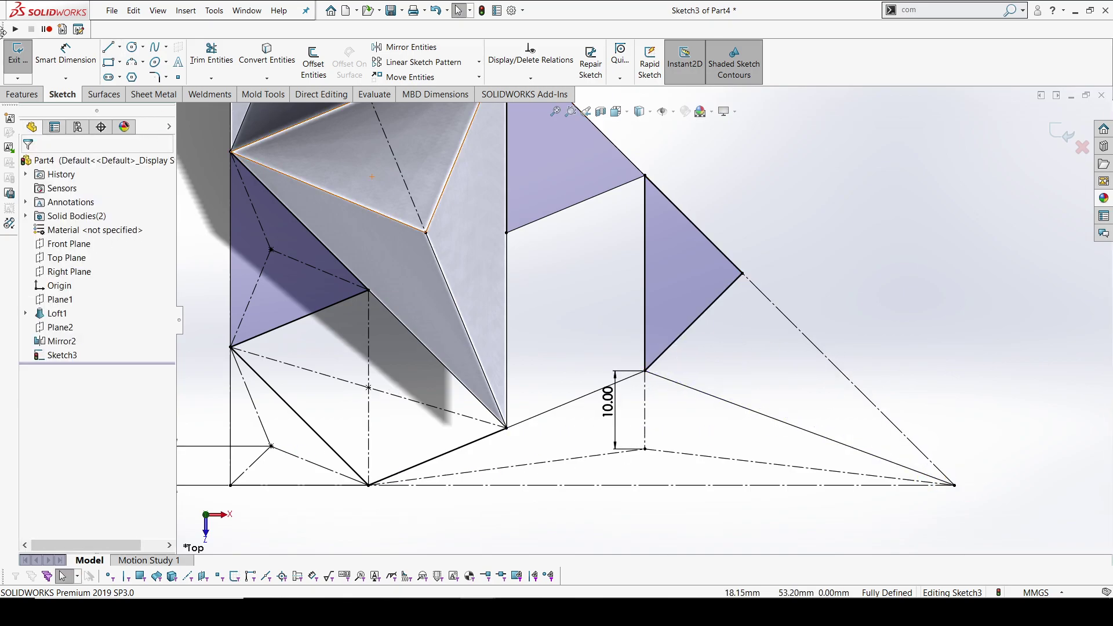
Sketch lines from the upper vertex, far-right vertex and purple triangle corner meeting at a new inner point.
left_click(116, 49)
left_click(646, 371)
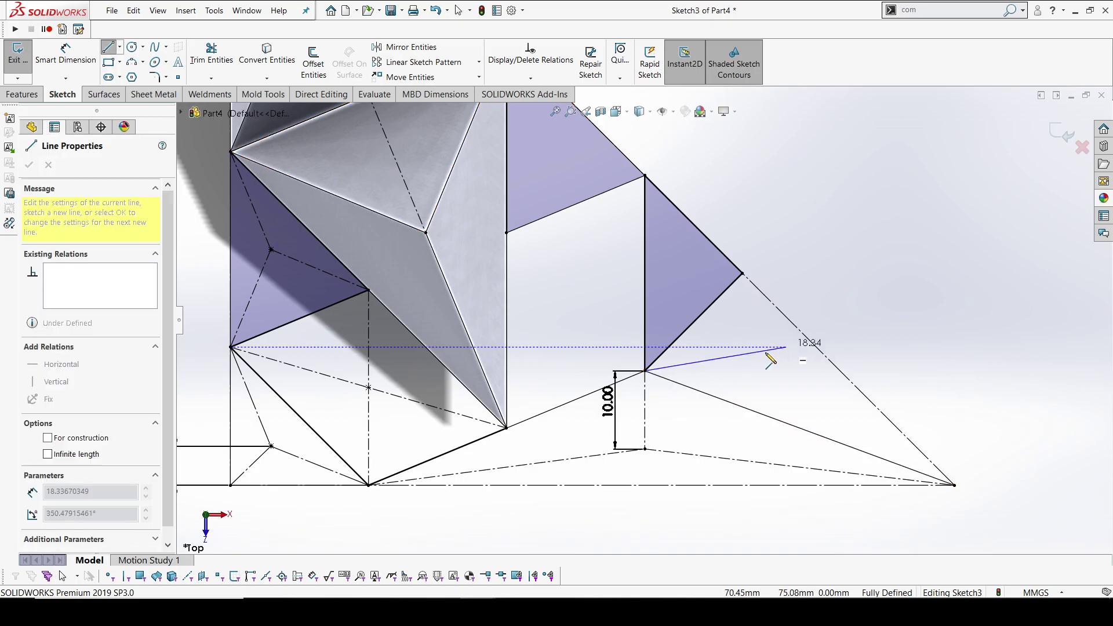
left_click(734, 360)
left_click(954, 484)
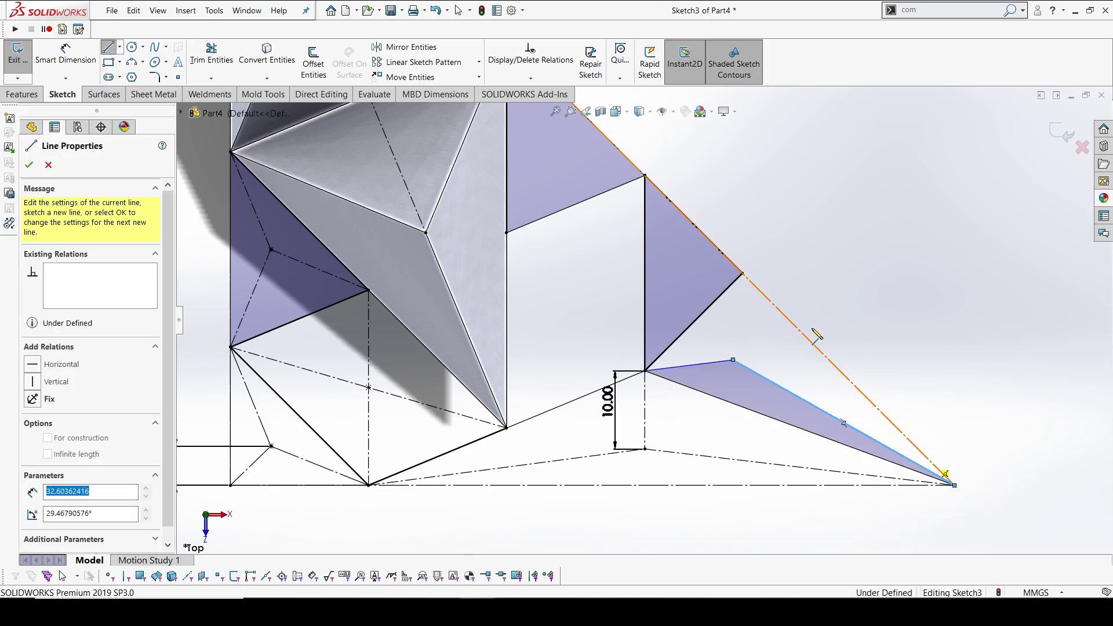
left_click(742, 273)
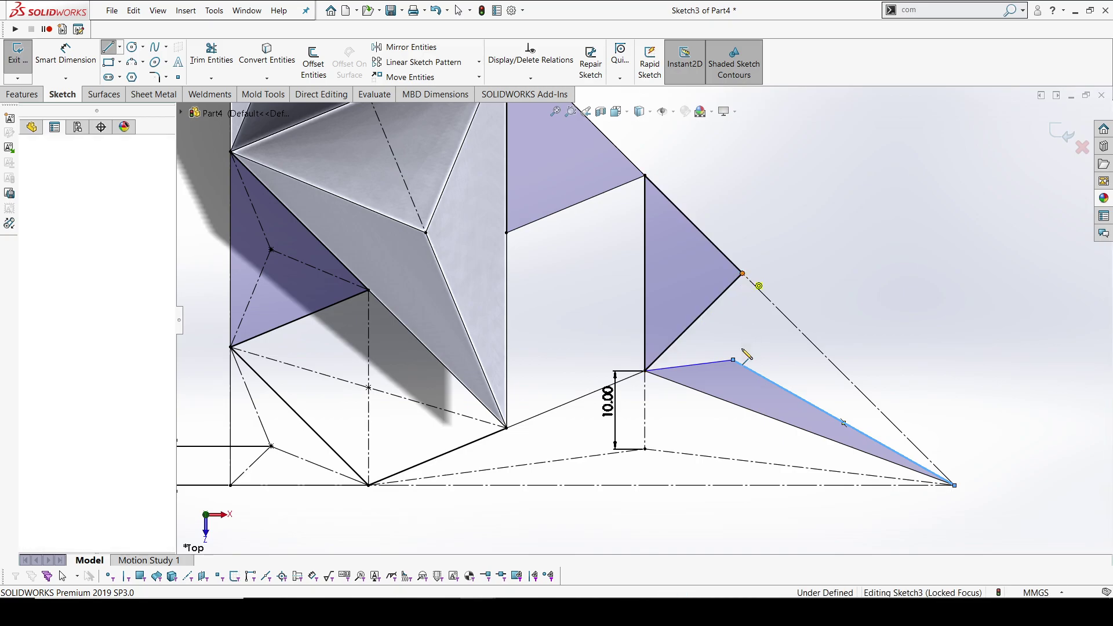
left_click(734, 360)
key("Escape")
Convert the lines meeting at the new inner point to construction geometry.
left_click(734, 351)
left_click(722, 362, "ctrl")
left_click(743, 366, "ctrl")
left_click(767, 362, "ctrl")
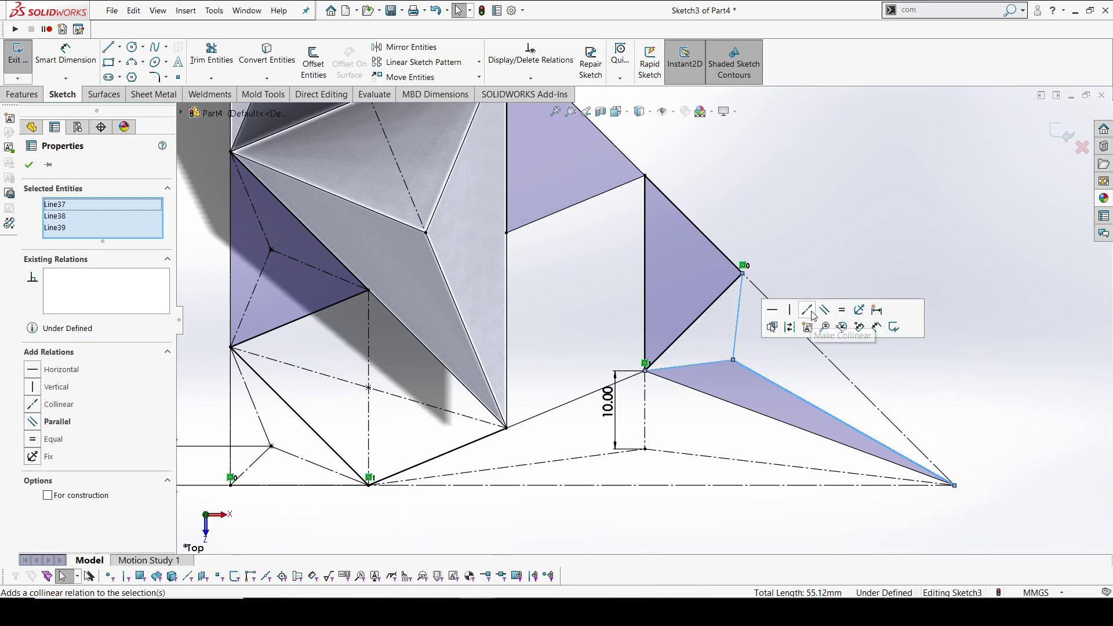
left_click(791, 326)
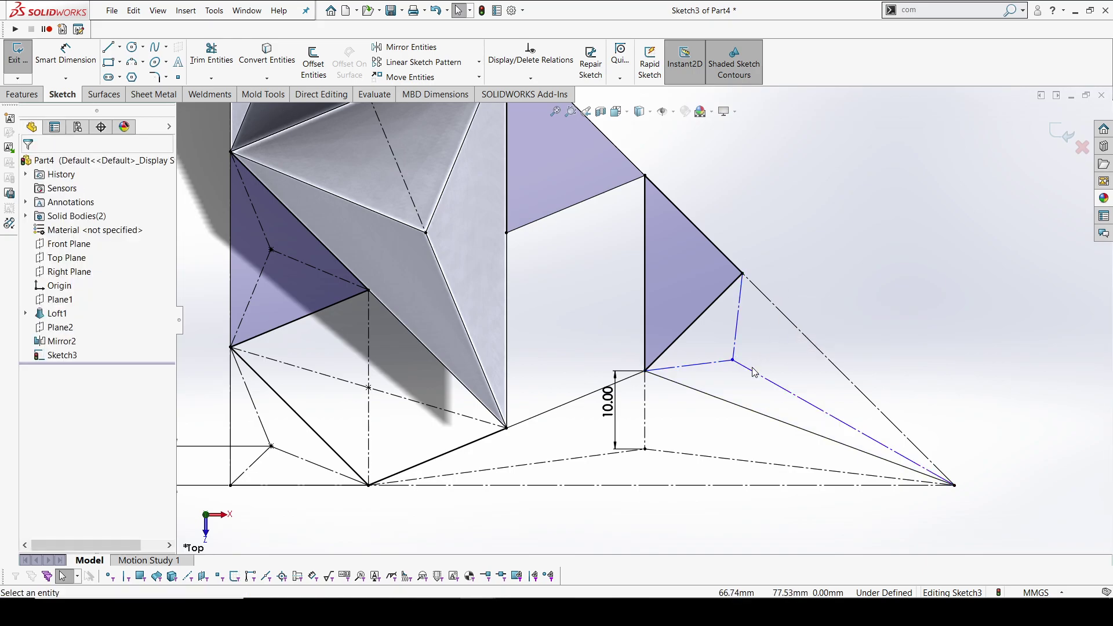
right_click_drag(754, 372, 820, 169)
Add an unwanted length dimension on a construction line, then delete it.
left_click(811, 409)
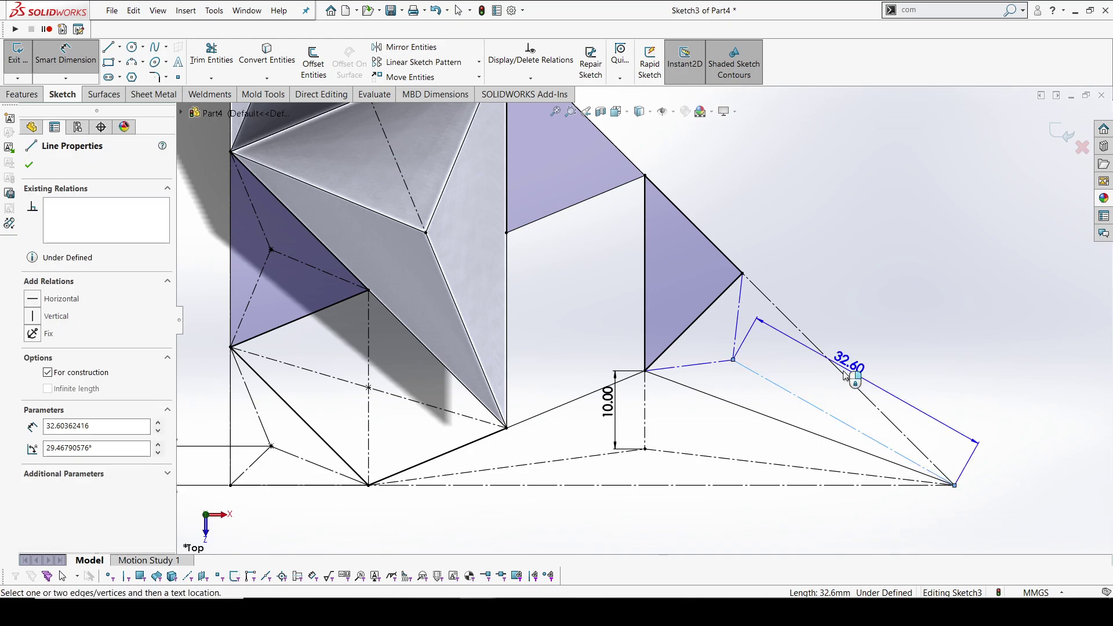
left_click(847, 372)
key("Escape")
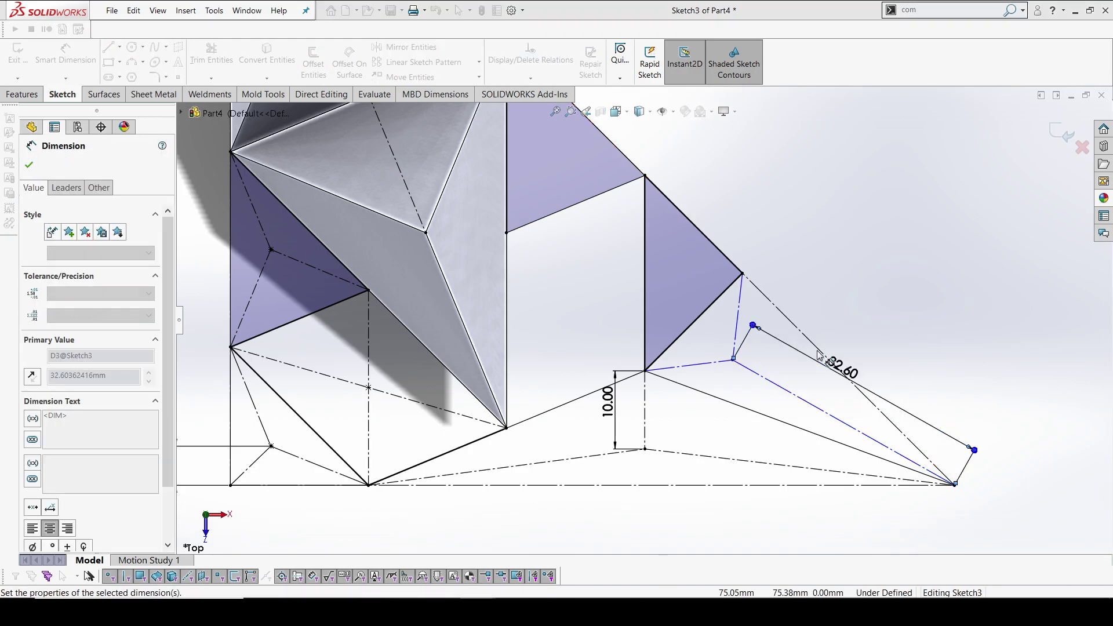
left_click_drag(855, 373, 874, 350)
key("Delete")
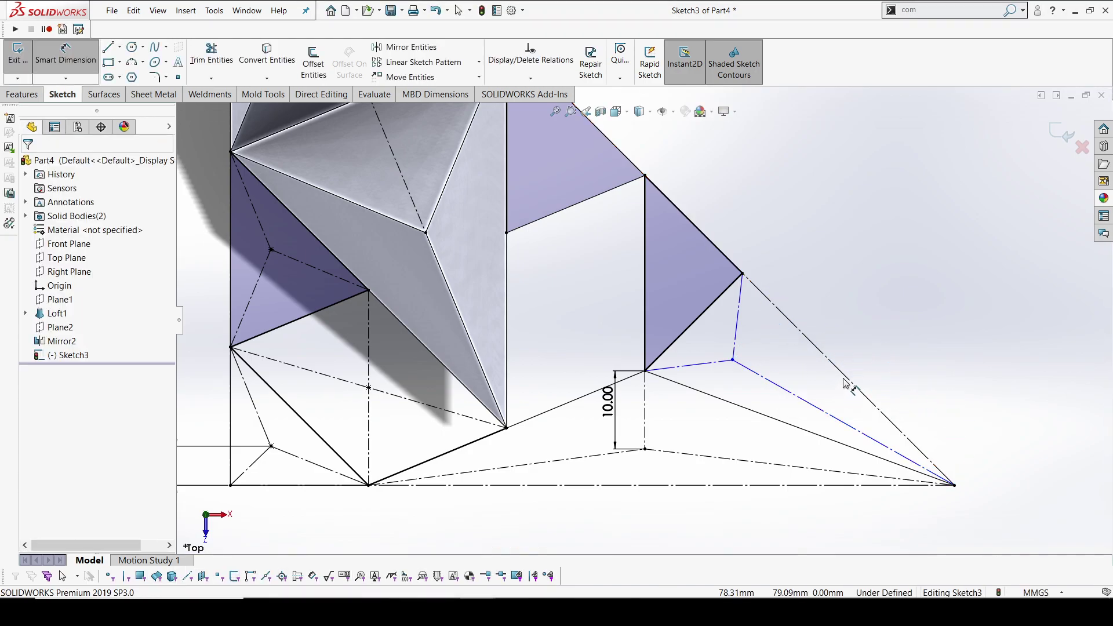
Set the angle between the two construction lines to 12.5°.
left_click(851, 382)
left_click(823, 412)
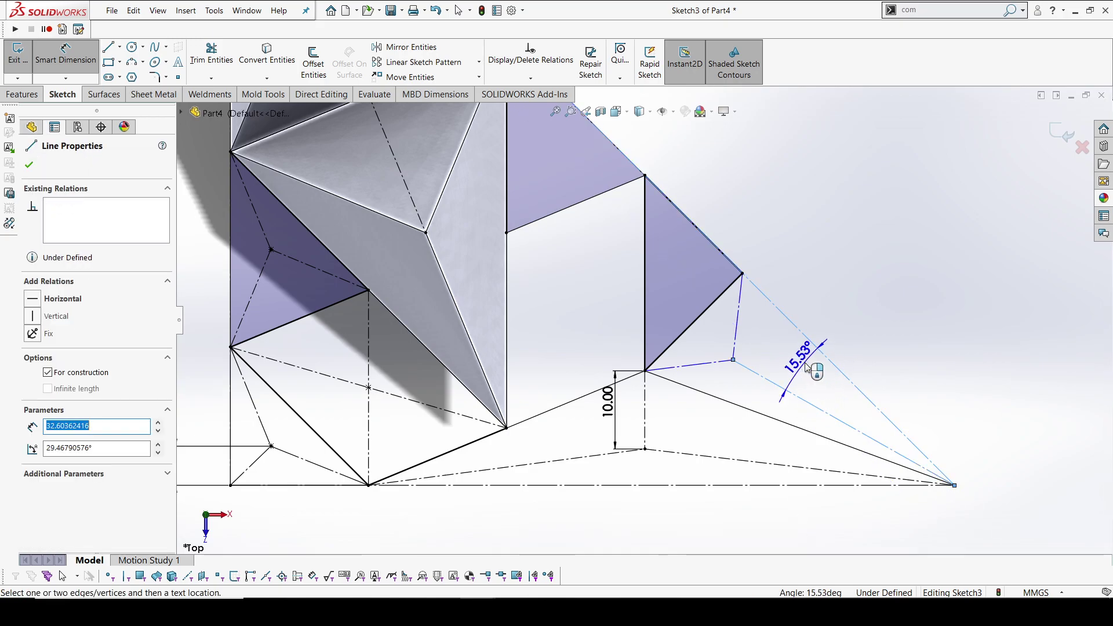
left_click(798, 360)
type("12.5")
key("Return")
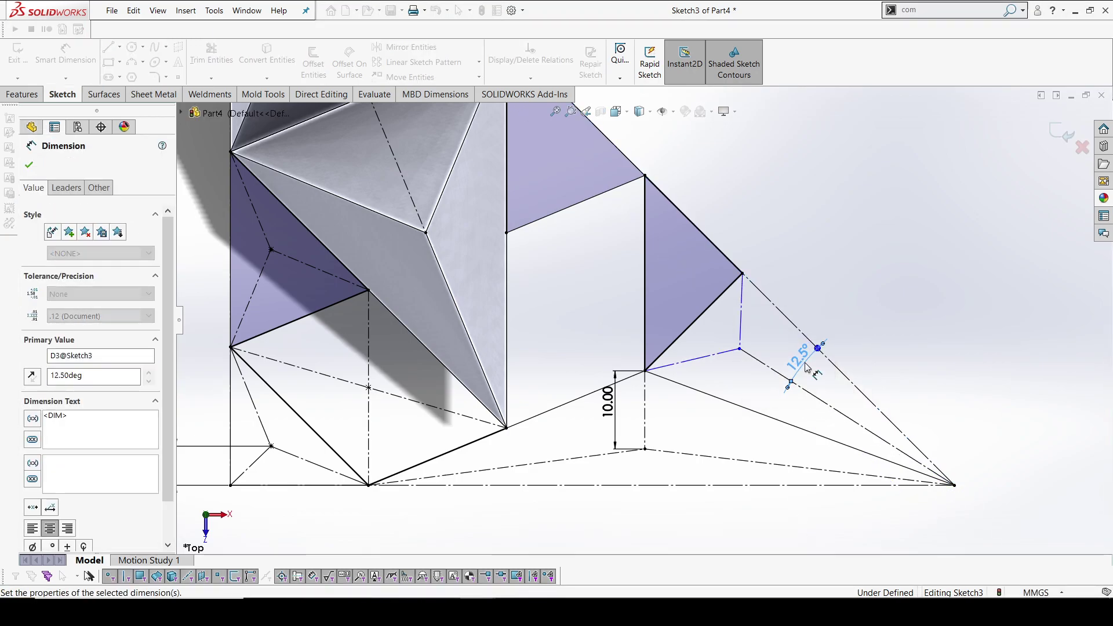
Dimension the inner point 10 mm from the purple triangle's edge and move the angle dimension outward.
left_click(712, 309)
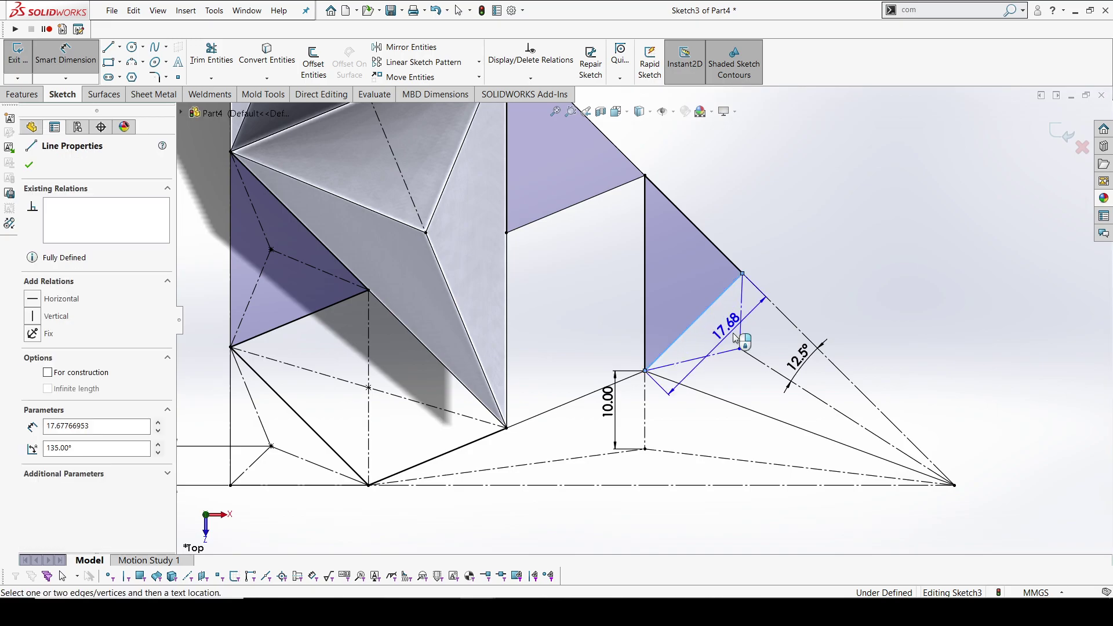
left_click(742, 342)
key("Escape")
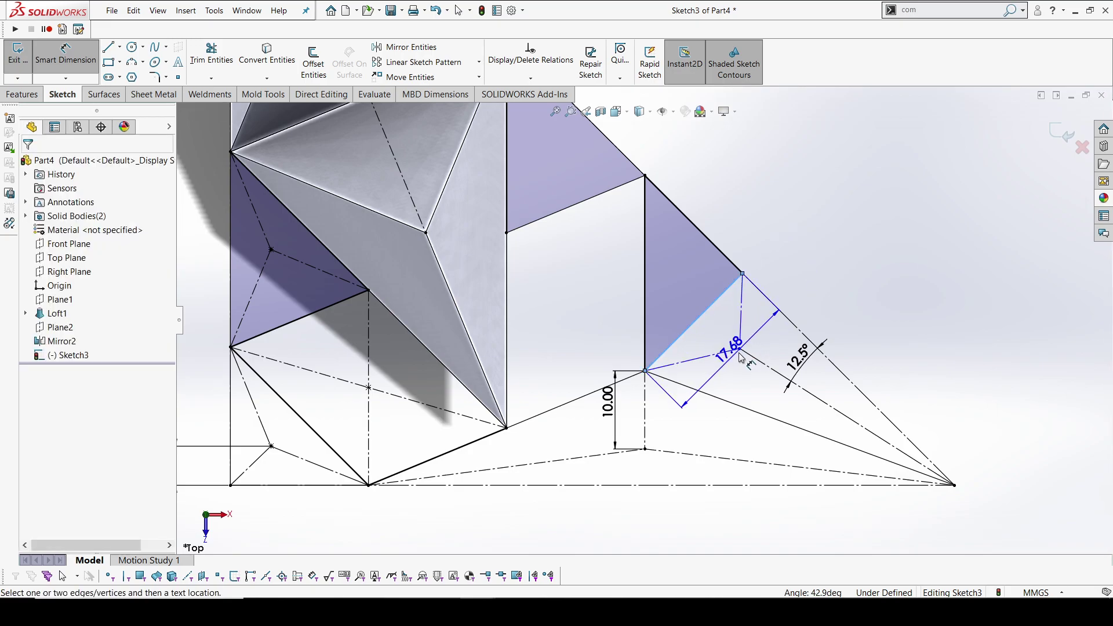
left_click(740, 349)
left_click(772, 303)
left_click(807, 272)
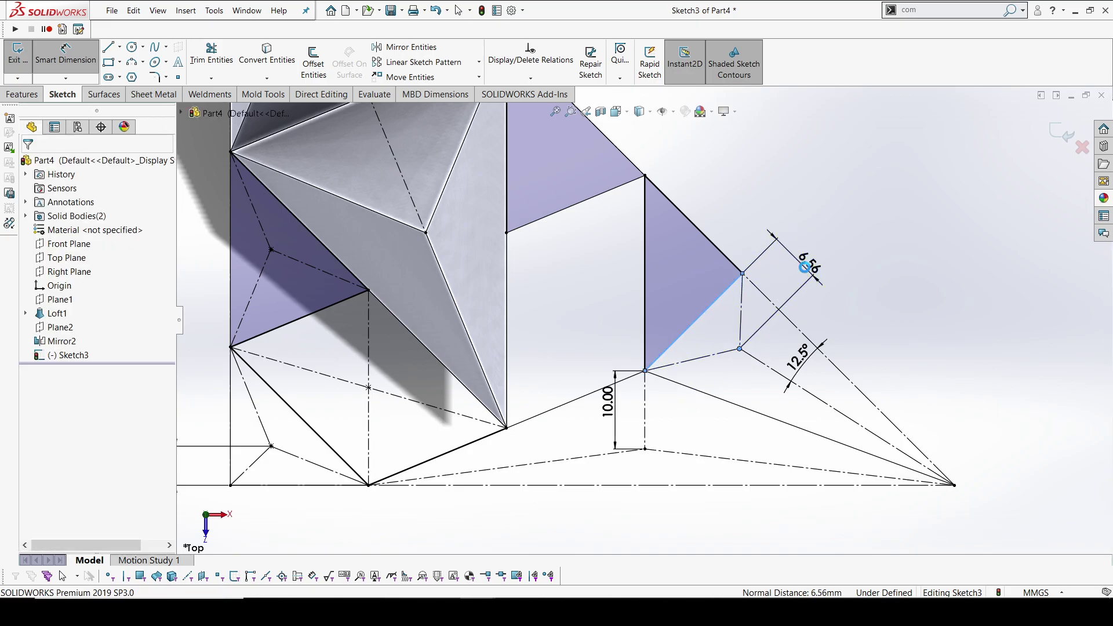
type("10")
key("Return")
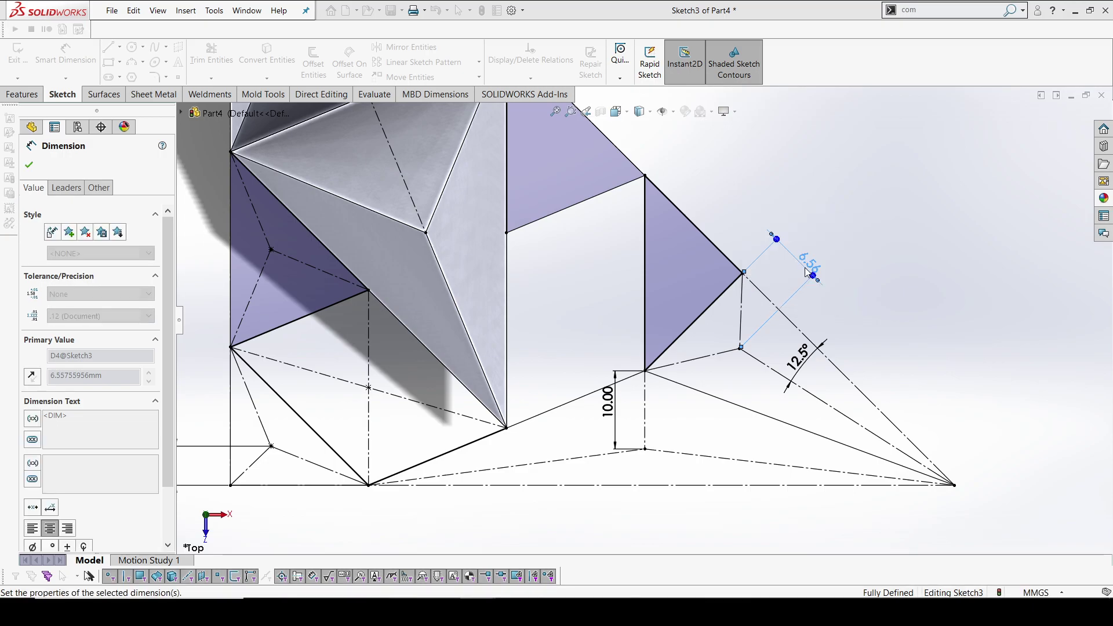
key("Escape")
left_click_drag(797, 374, 945, 359)
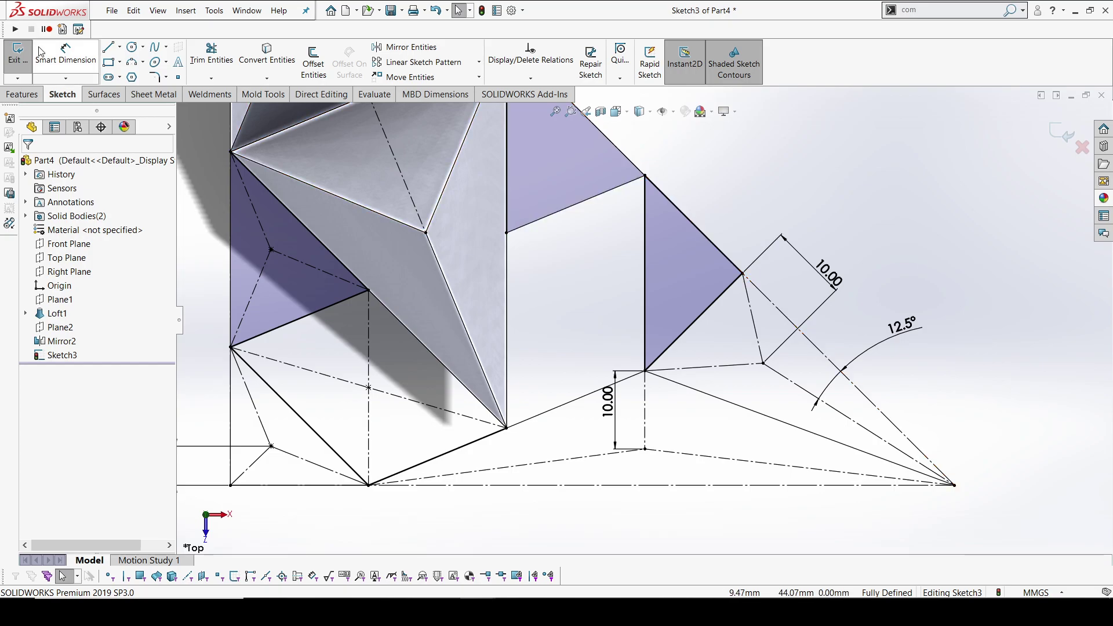
Draw lines from the purple triangle's right corner and the lower middle vertex to the far-right vertex.
left_click(109, 47)
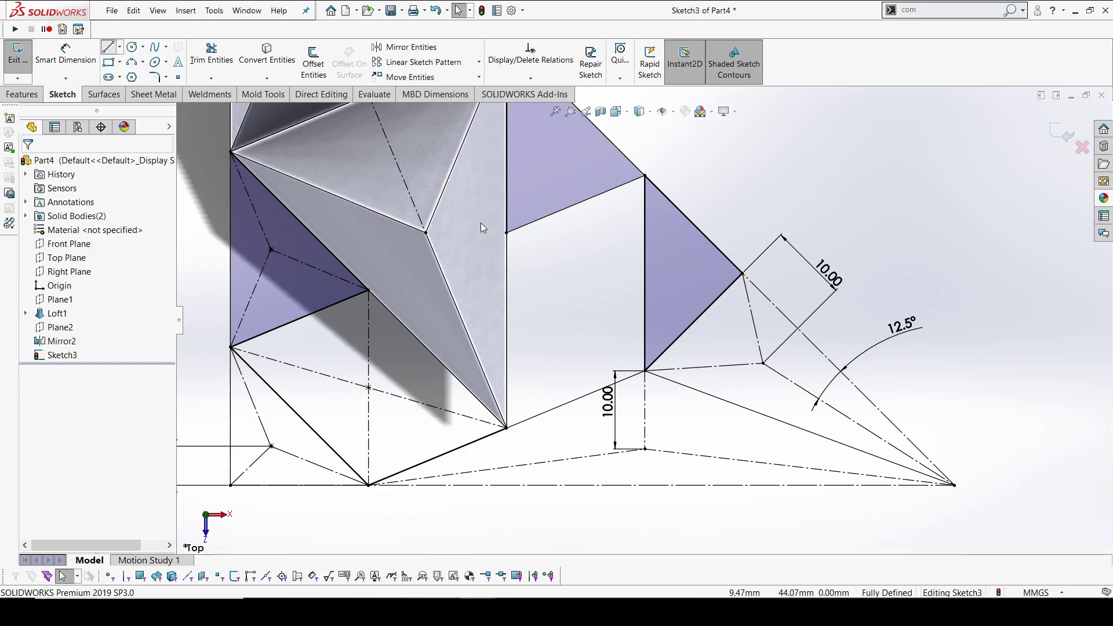
left_click(744, 272)
left_click(954, 486)
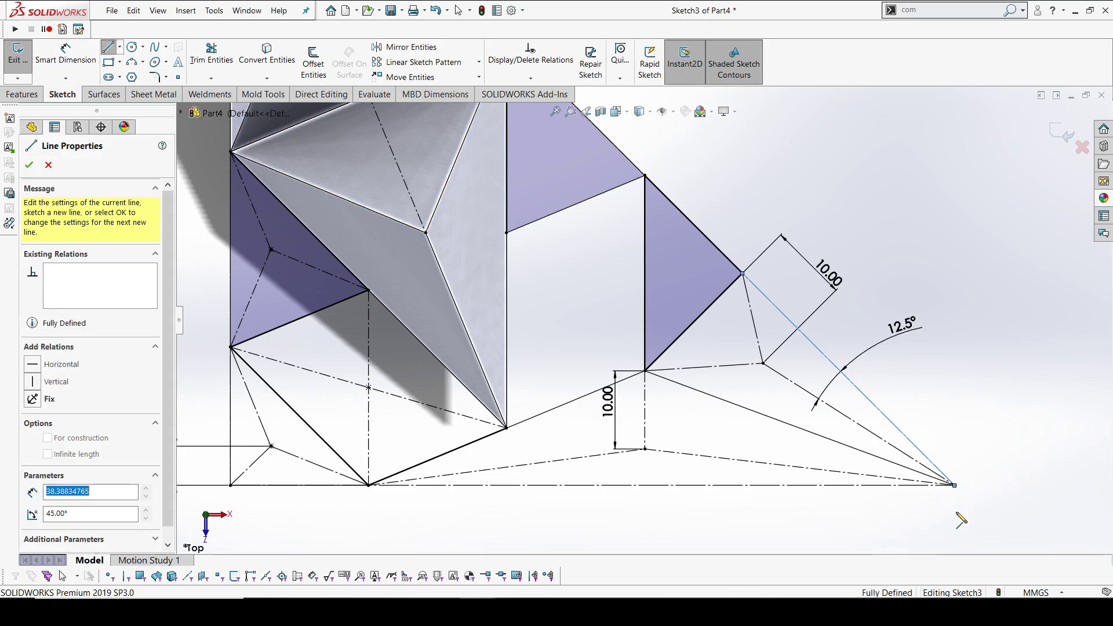
left_click(368, 484)
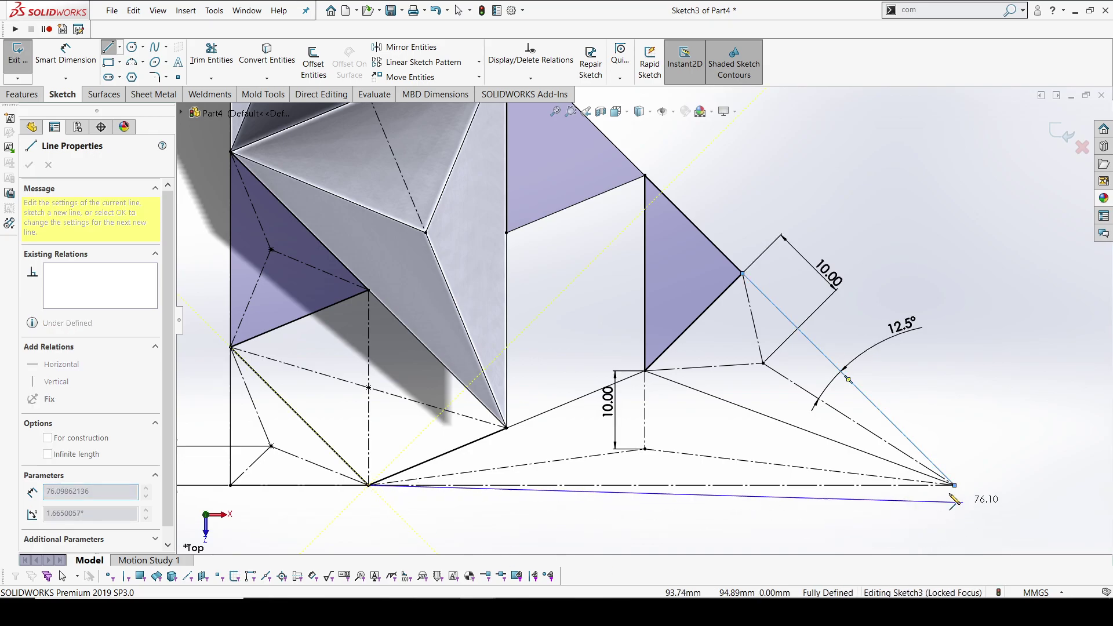
left_click(955, 485)
key("Escape")
Exit Sketch3 and orbit the model to an angled view.
scroll(911, 347, "up", 4)
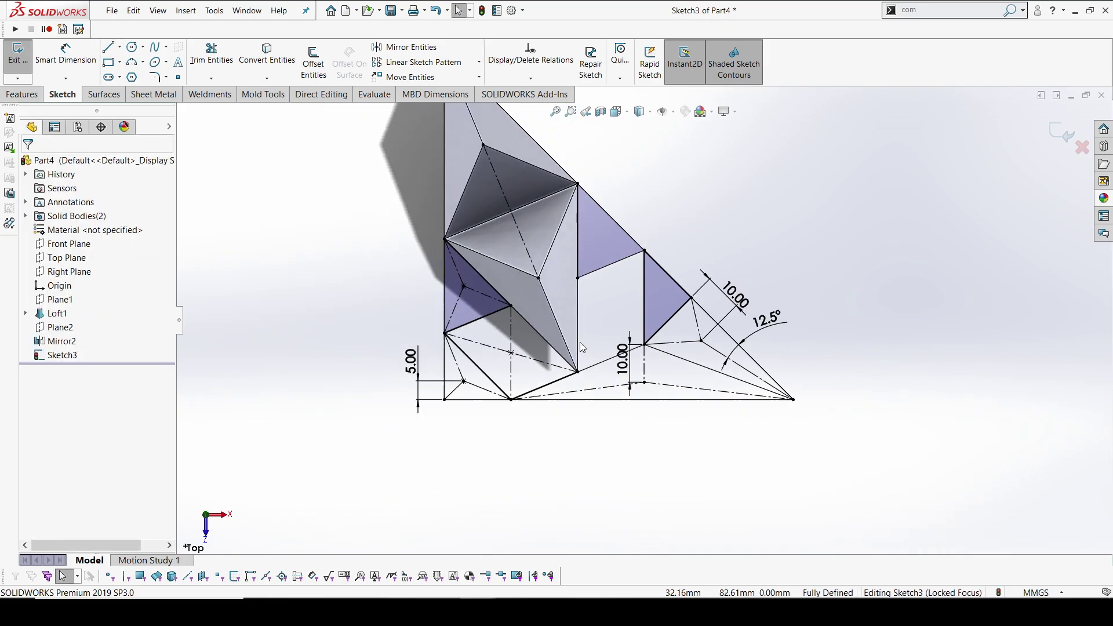
scroll(580, 341, "down", 3)
scroll(582, 346, "up", 3)
scroll(586, 196, "down", 1)
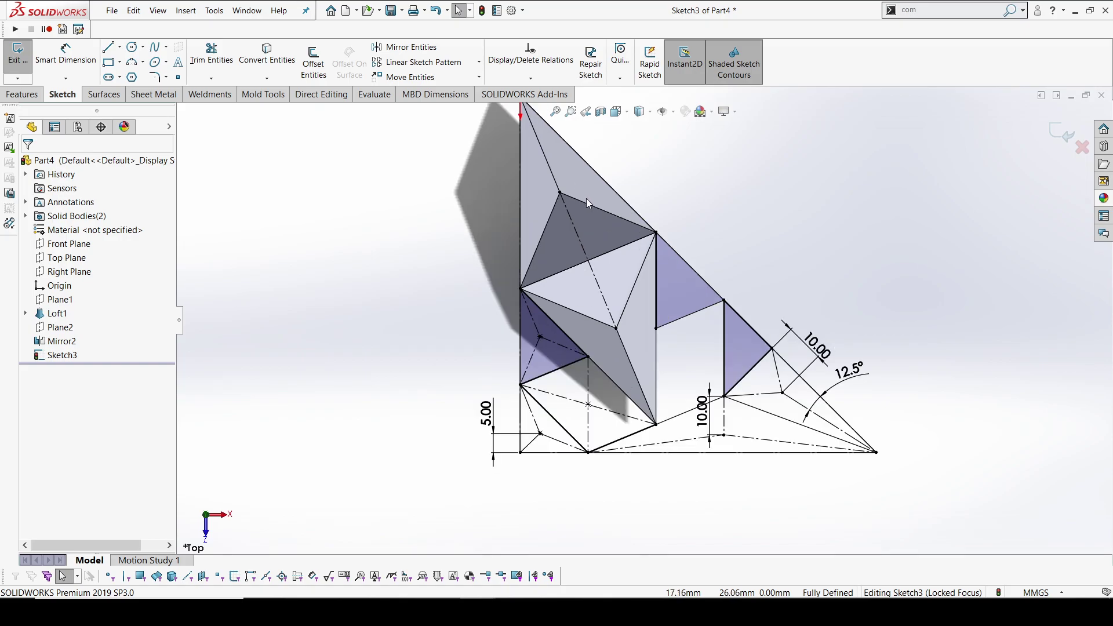
left_click(1058, 135)
mouse_move(830, 273)
middle_mouse_down()
mouse_move(649, 371)
mouse_move(641, 274)
middle_mouse_up()
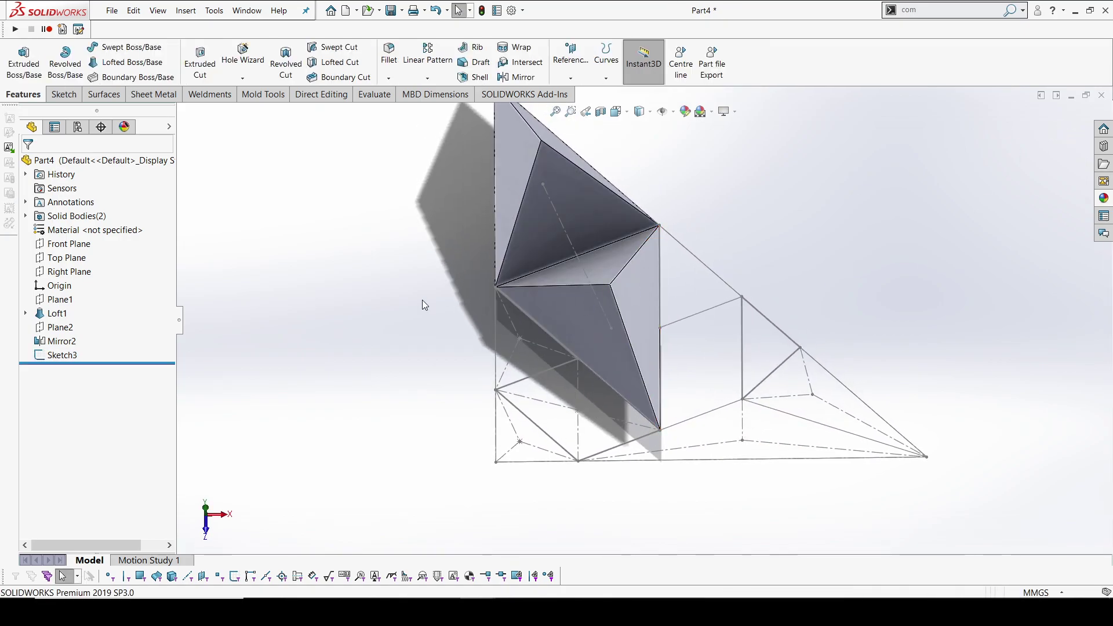
Start a loft using the vertical, adjacent and diagonal sketch edges as a profile group.
left_click(116, 61)
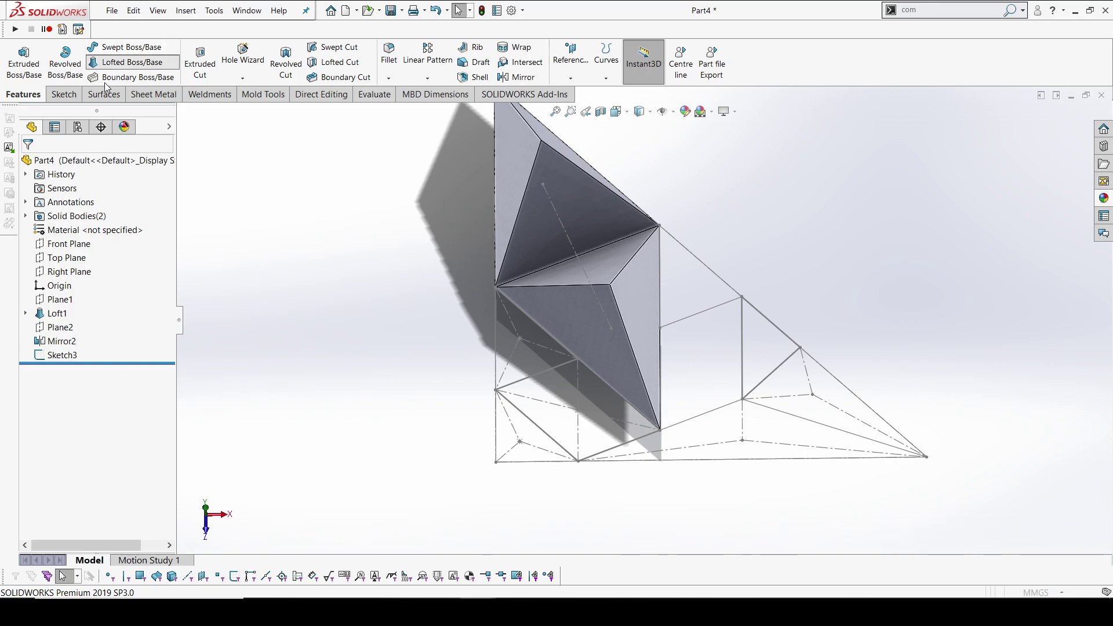
left_click(495, 335)
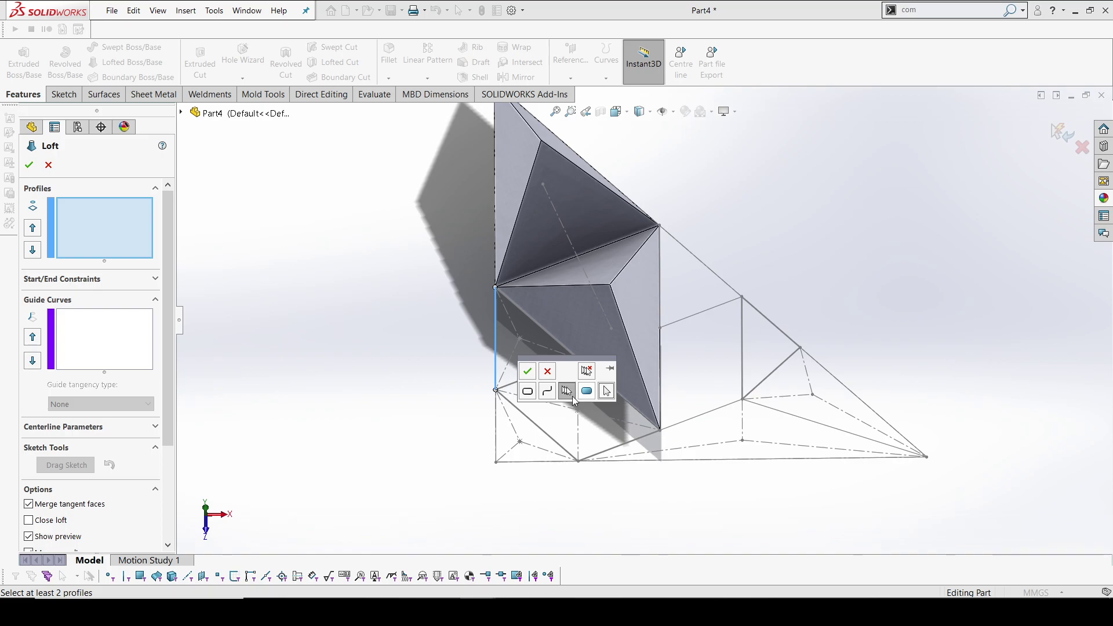
left_click_drag(552, 369, 351, 314)
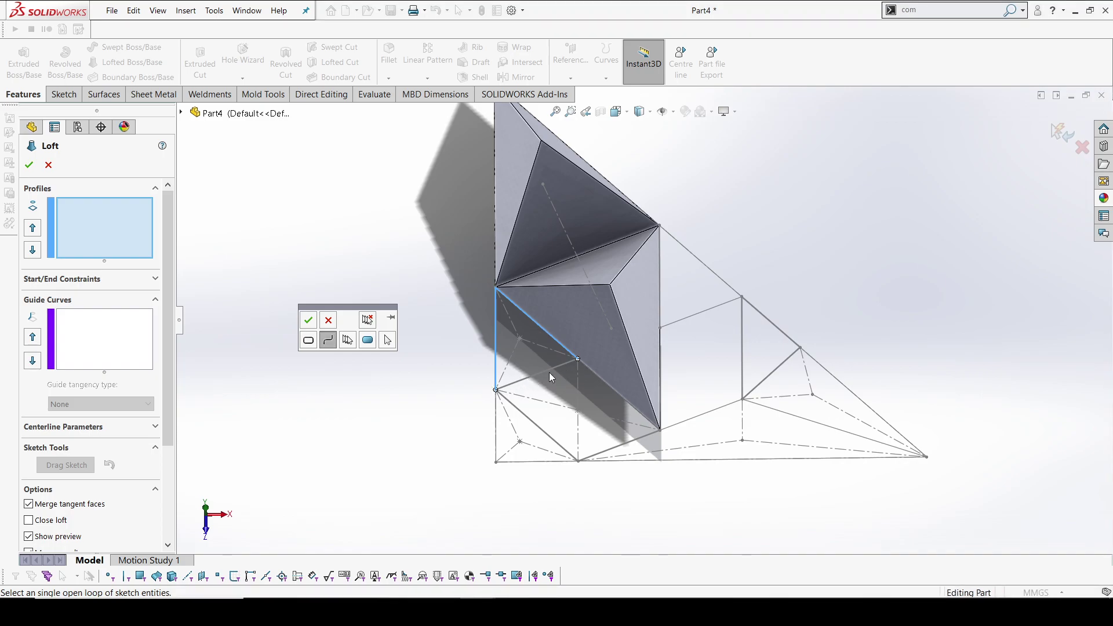
left_click(351, 341)
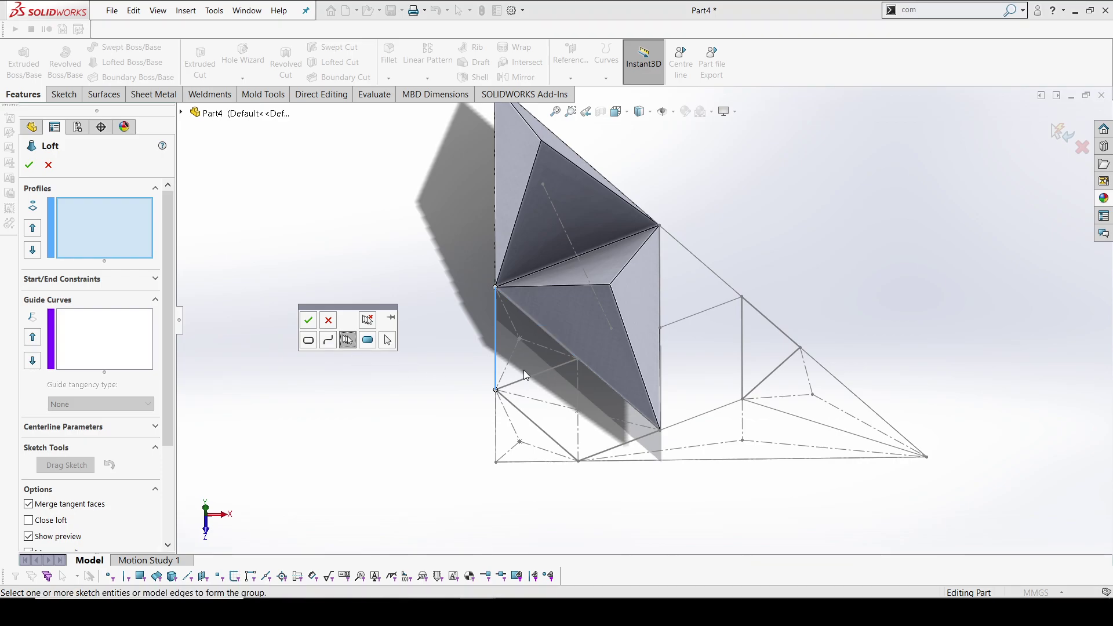
left_click(543, 374)
left_click(549, 333)
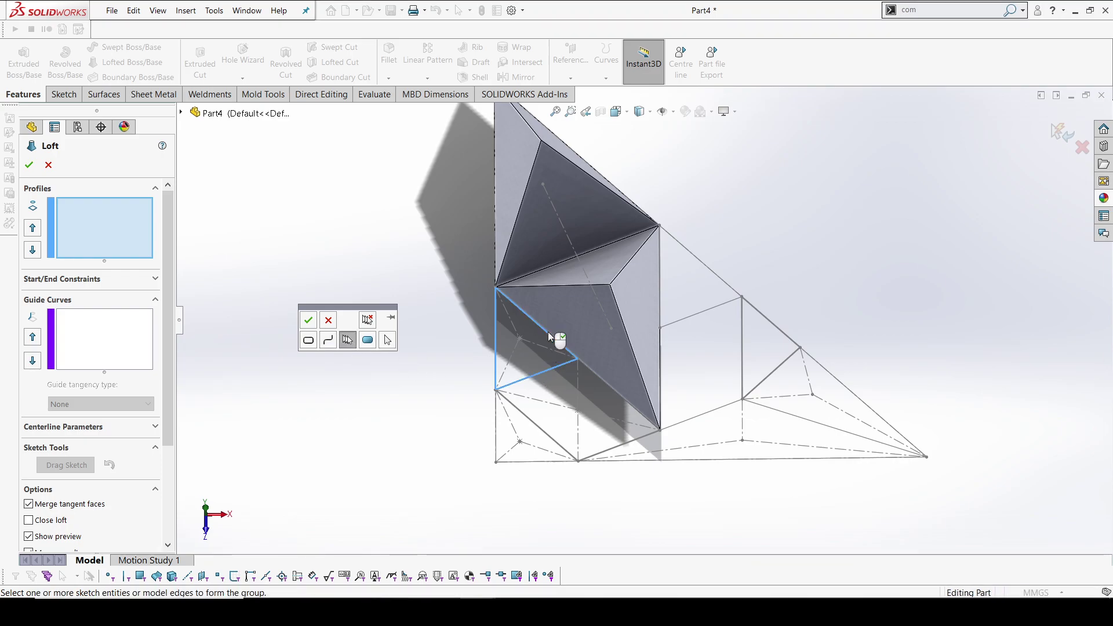
left_click(307, 321)
middle_click_drag(572, 382, 578, 304)
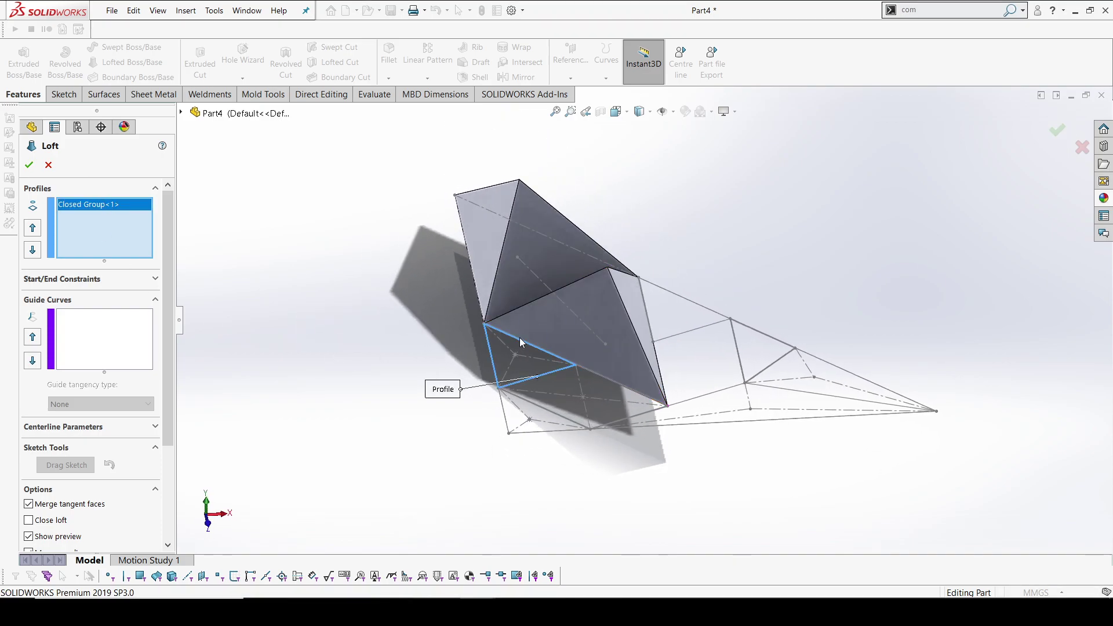
Cancel the unfinished loft and orbit to inspect the model.
left_click(51, 166)
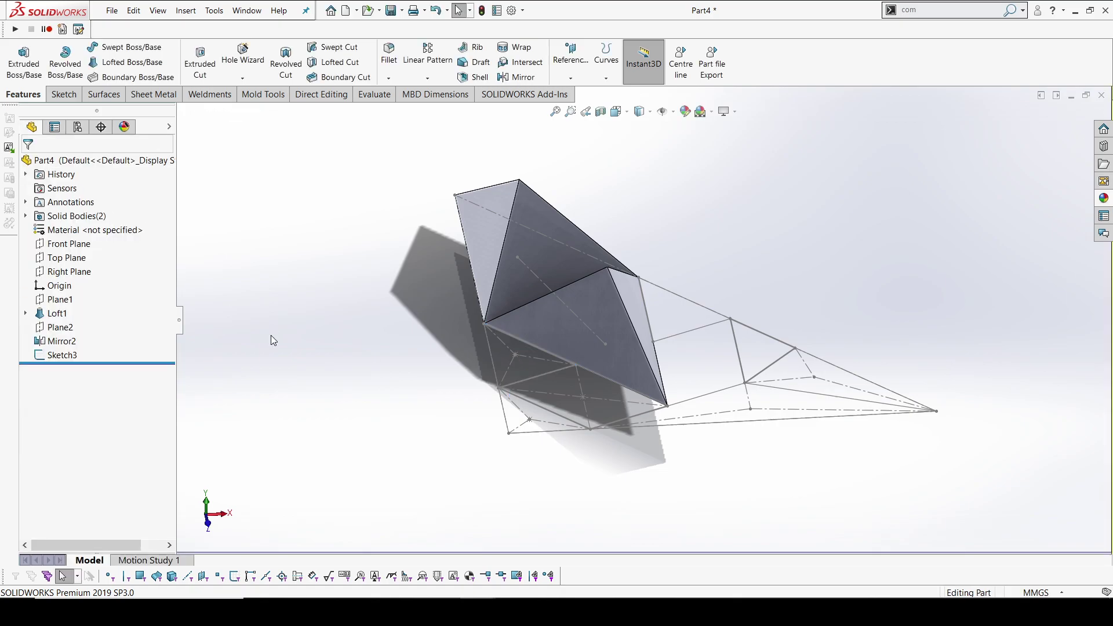
middle_click_drag(484, 272, 486, 229)
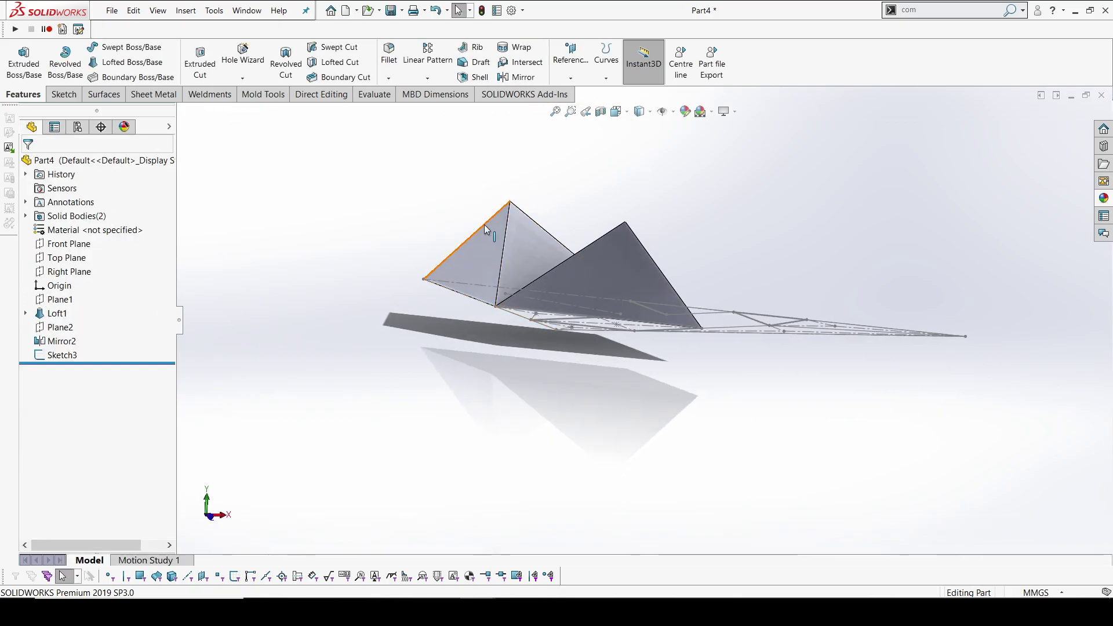
middle_click_drag(504, 282, 498, 255)
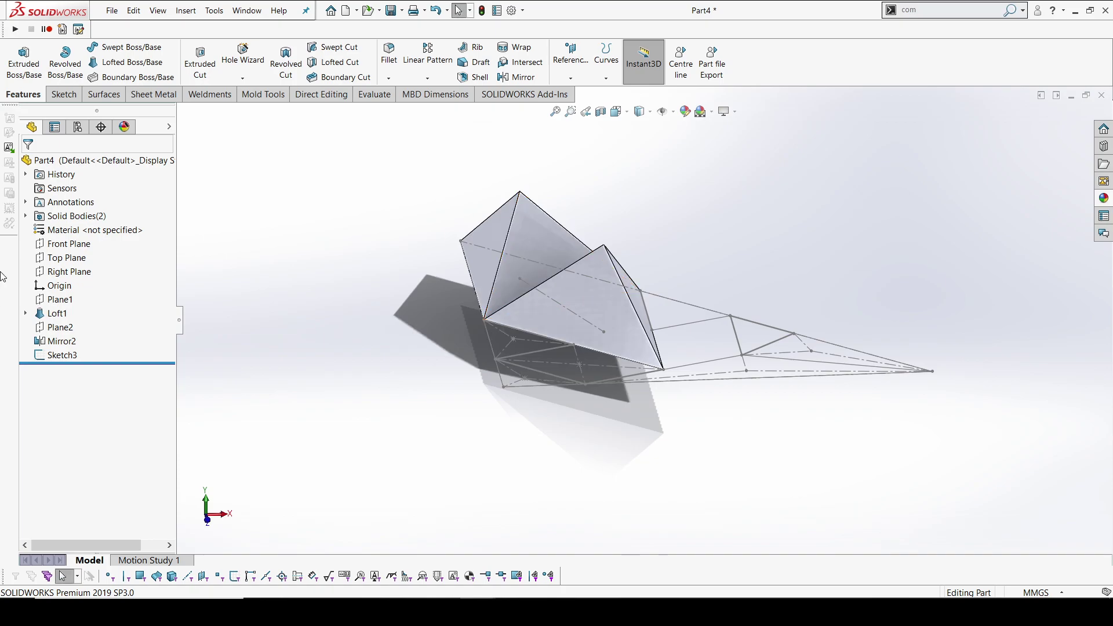
Create Plane3 offset 10 mm from Plane1 with the offset direction flipped.
left_click(63, 300)
left_click(570, 78)
left_click(652, 92)
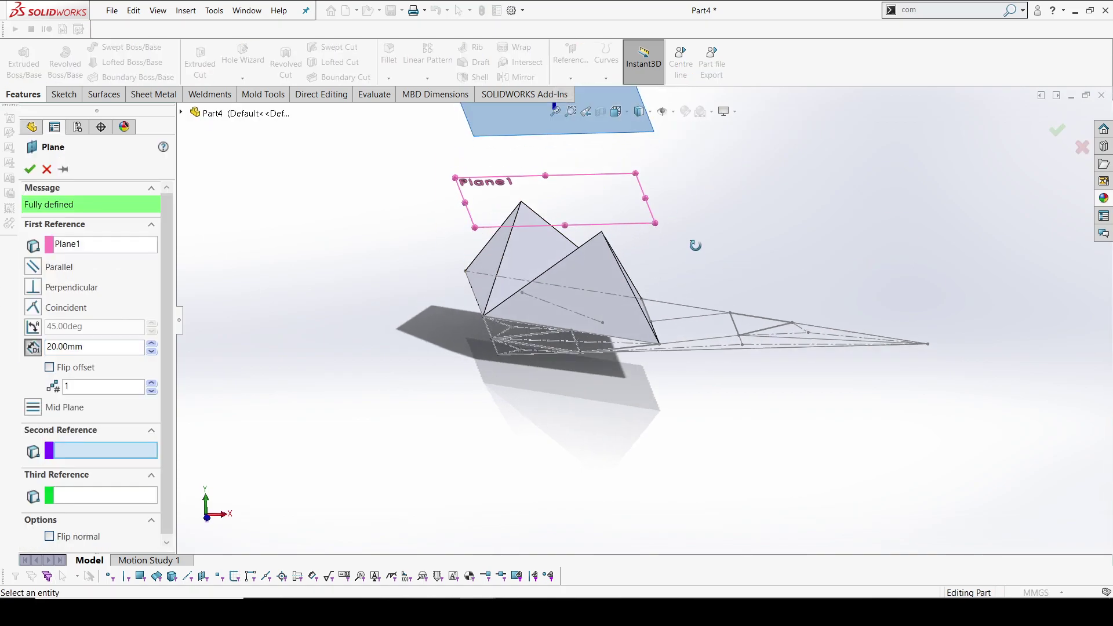
left_click(49, 368)
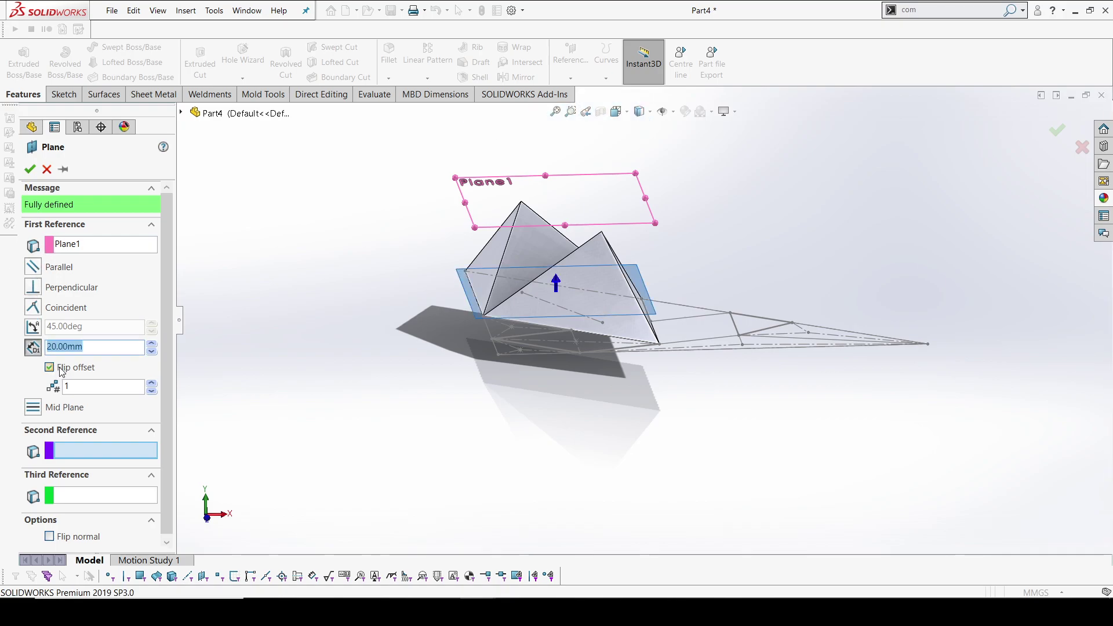
type("10")
key("Return")
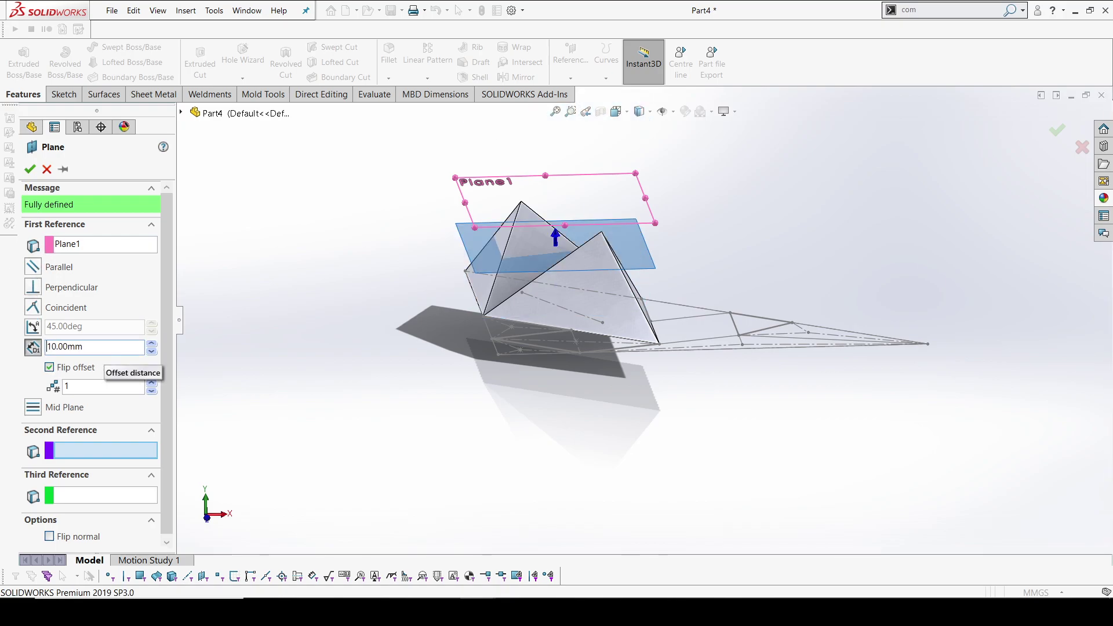
left_click(33, 170)
middle_click_drag(346, 342, 361, 390)
left_click(329, 410)
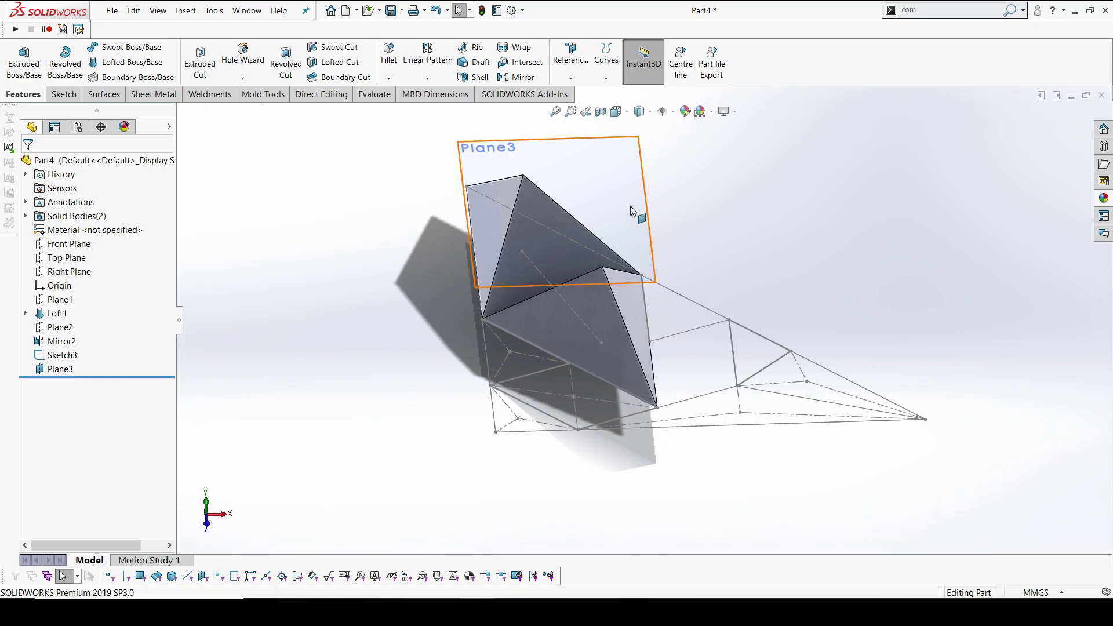
Sketch three points on Plane3 in a normal-to view, dragging one onto the left layout line.
left_click(646, 203)
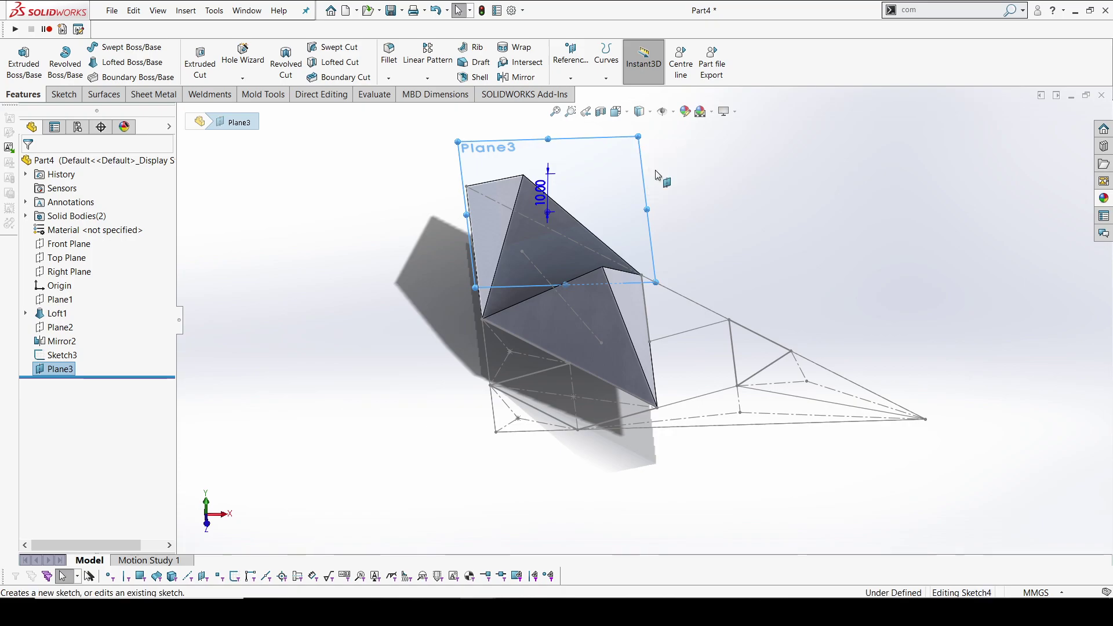
left_click(651, 170)
key("space")
left_click(539, 284)
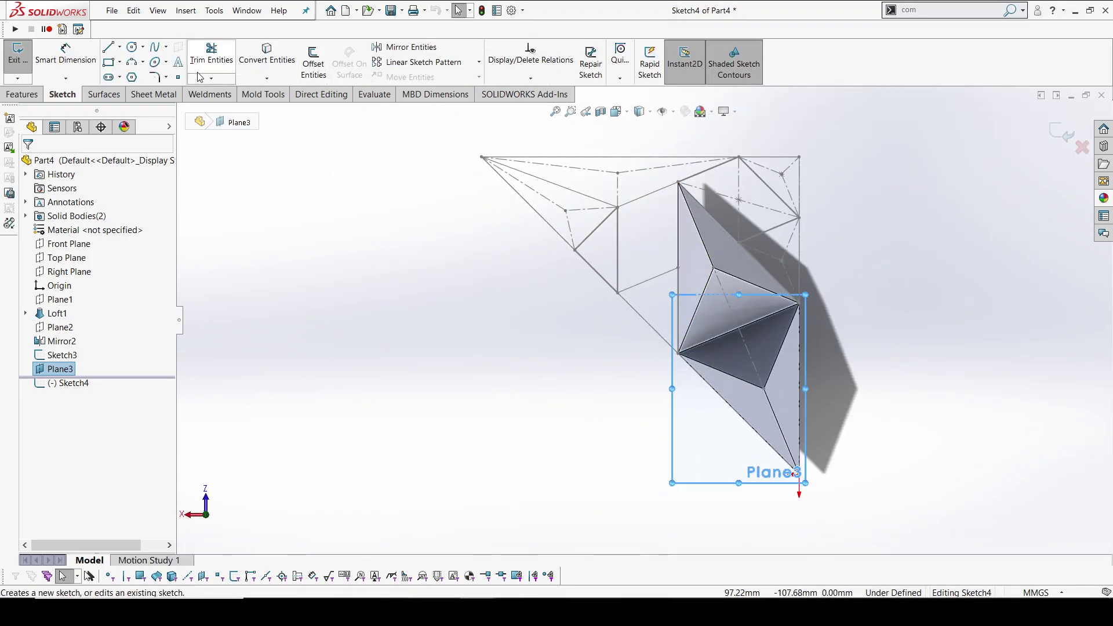
key("l")
left_click(782, 261)
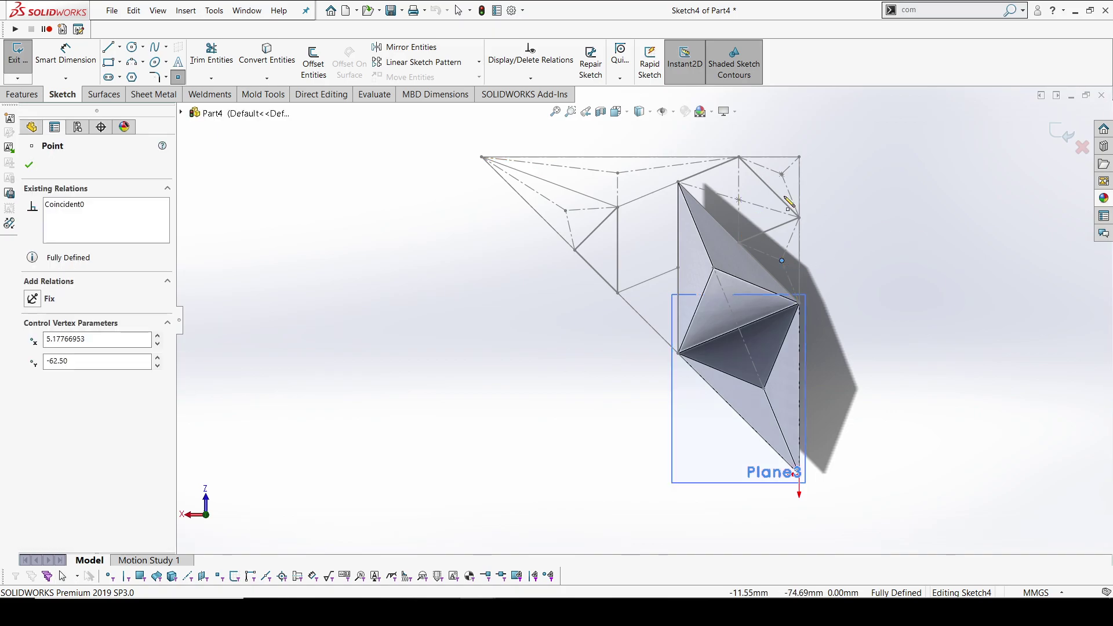
left_click(739, 199)
left_click(783, 226)
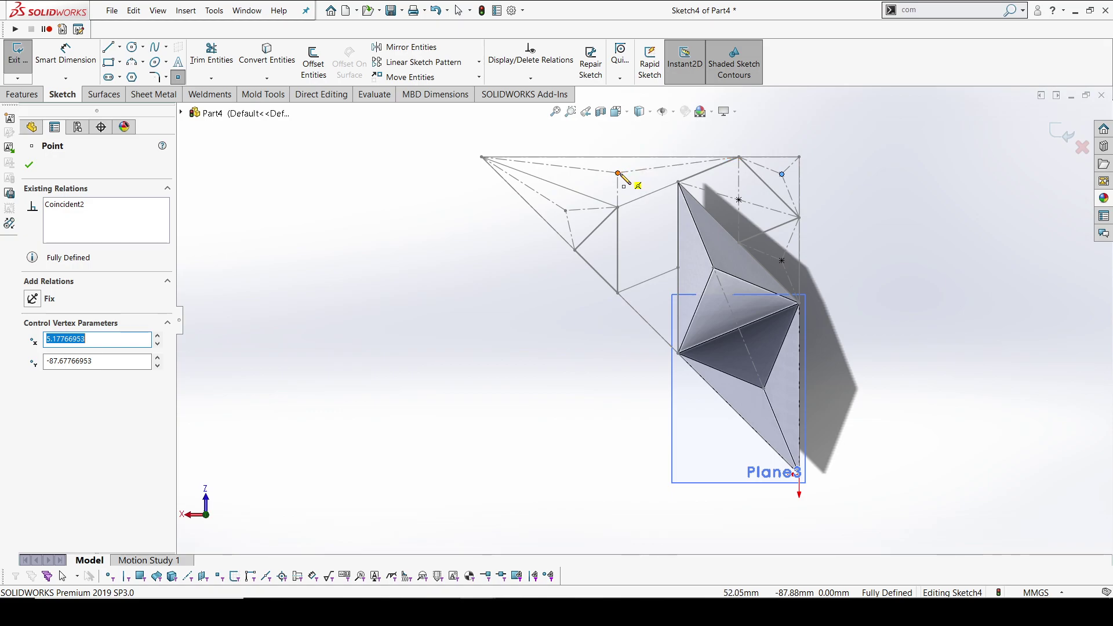
right_click(447, 233)
left_click(471, 236)
left_click_drag(568, 211, 558, 212)
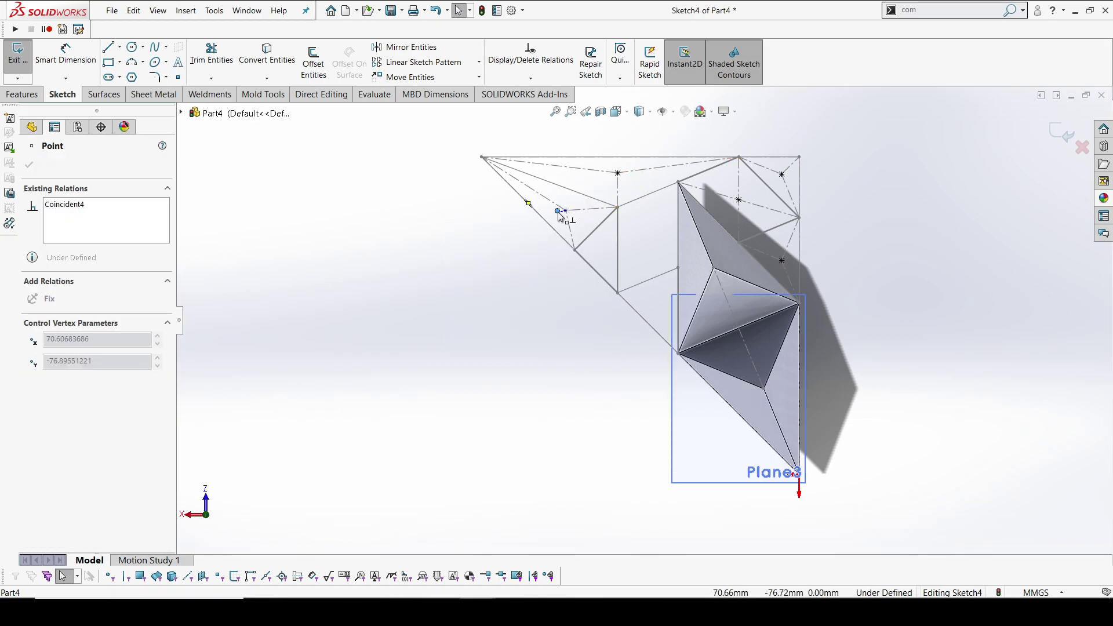
left_click(833, 199)
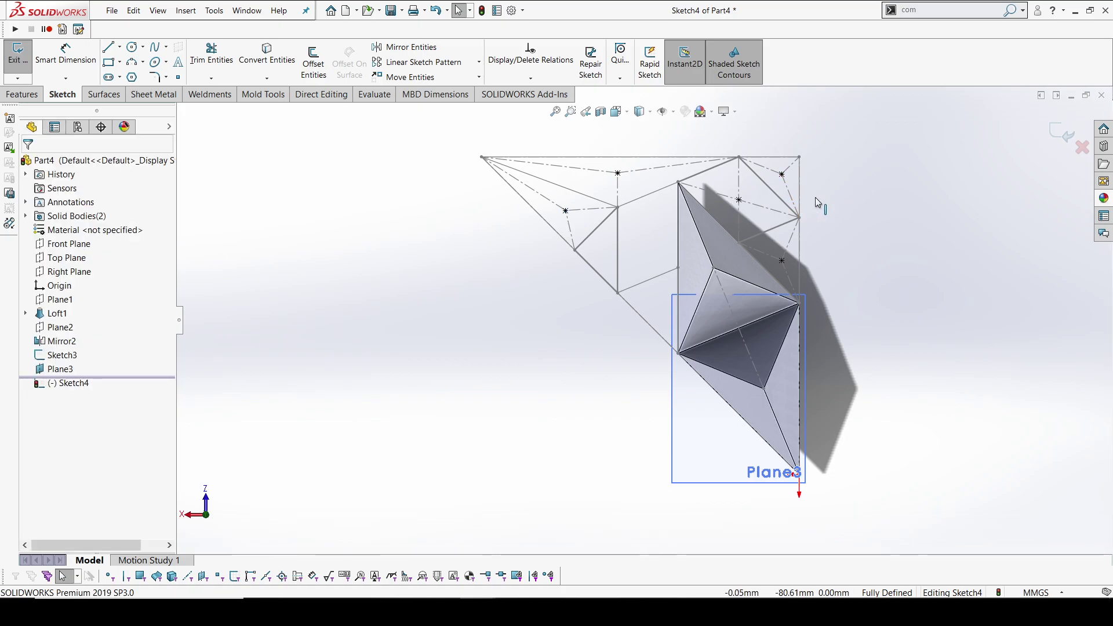
Exit Sketch4 and hide Plane3.
left_click(1062, 135)
mouse_move(847, 211)
middle_mouse_down()
mouse_move(638, 266)
mouse_move(680, 438)
middle_mouse_up()
middle_click_drag(596, 327, 567, 341)
left_click(696, 294)
mouse_move(695, 294)
middle_mouse_down()
mouse_move(719, 270)
mouse_move(687, 278)
mouse_move(584, 489)
middle_mouse_up()
left_click(597, 271)
left_click(656, 235)
Orbit the model to inspect the underside of the mirrored body.
scroll(587, 380, "down", 3)
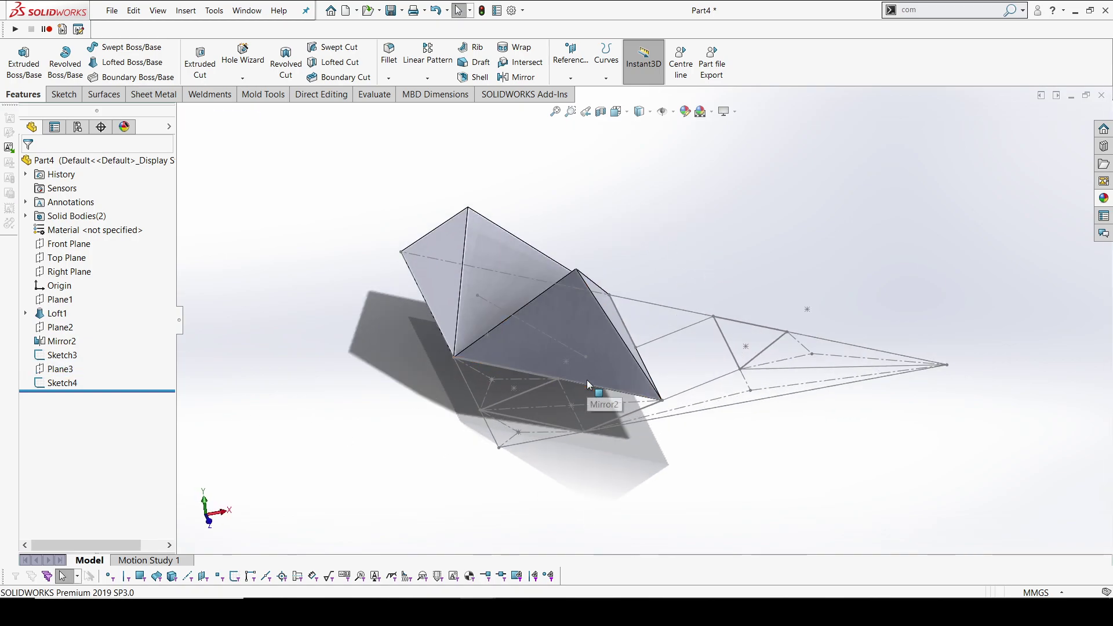
mouse_move(493, 377)
middle_mouse_down()
mouse_move(526, 378)
mouse_move(500, 371)
middle_mouse_up()
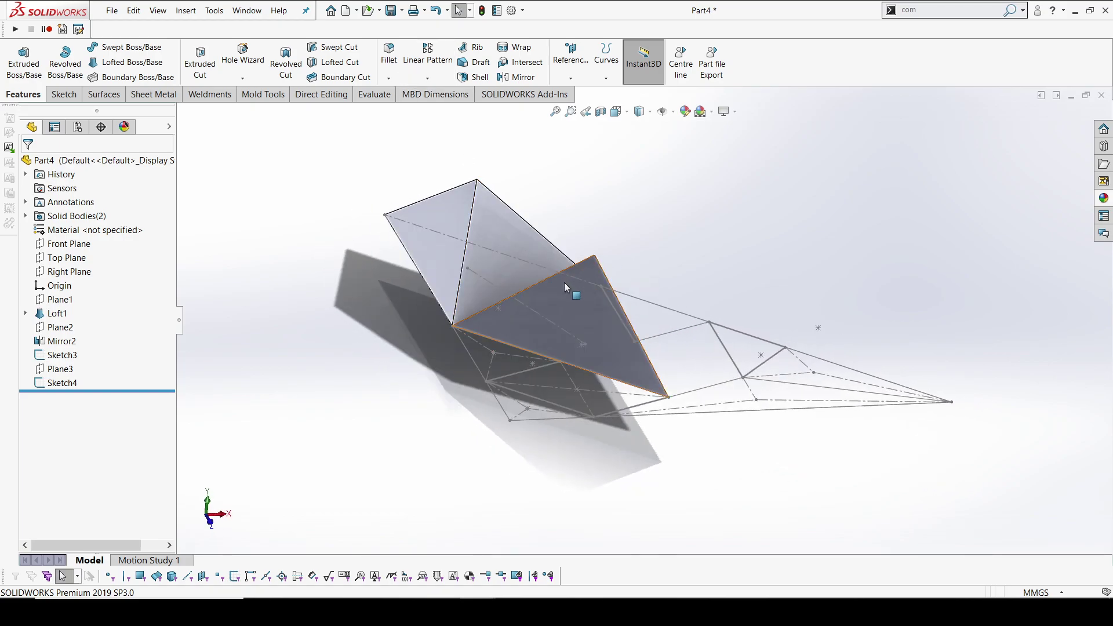
middle_click_drag(565, 282, 568, 153)
left_click(558, 267)
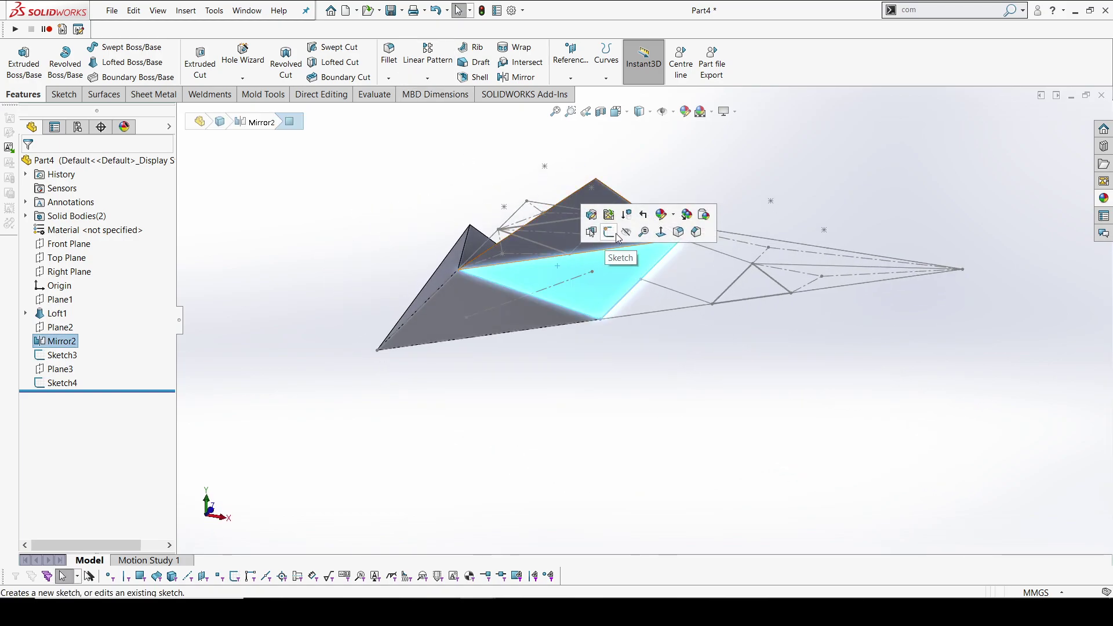
left_click(448, 417)
Loft the small lower-left triangle cell up to a Sketch4 point, creating Loft2.
left_click(118, 66)
middle_click_drag(442, 232, 429, 371)
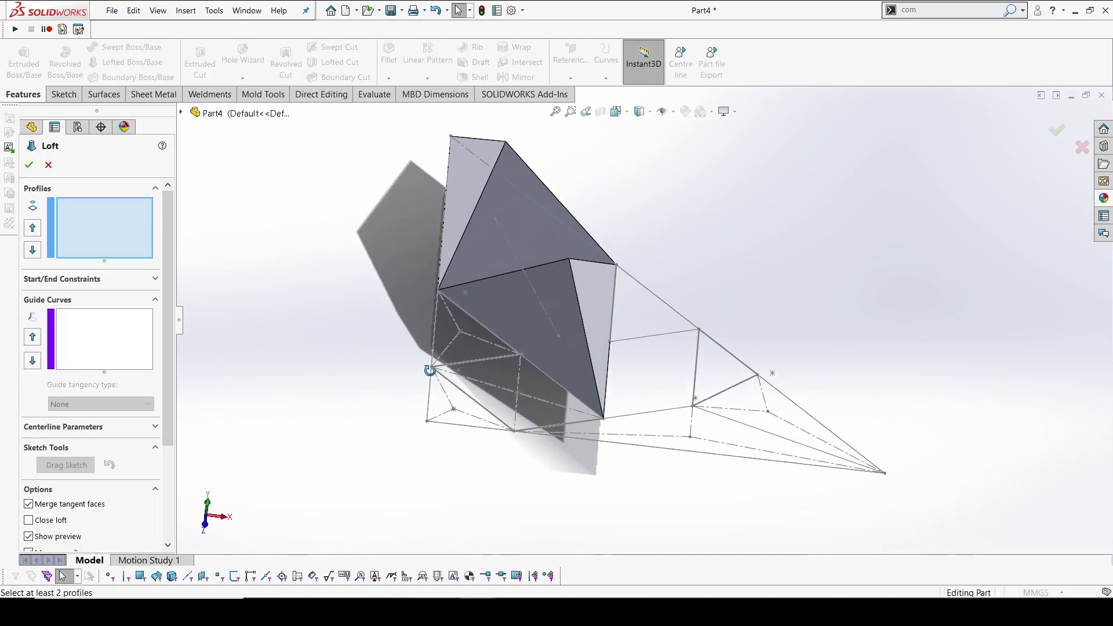
left_click(436, 321)
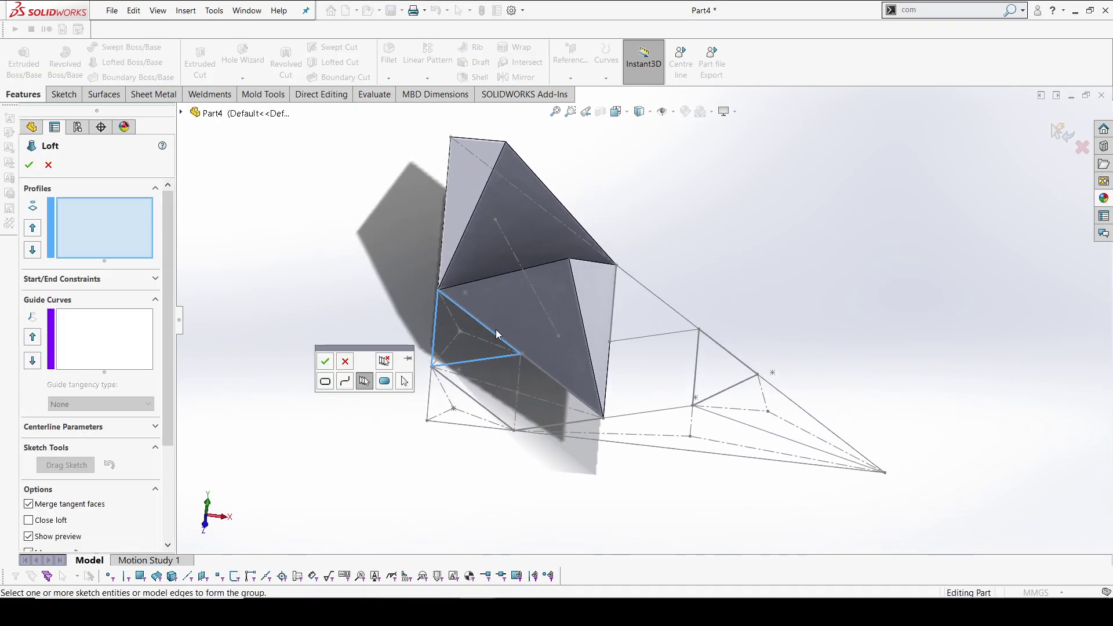
left_click(326, 362)
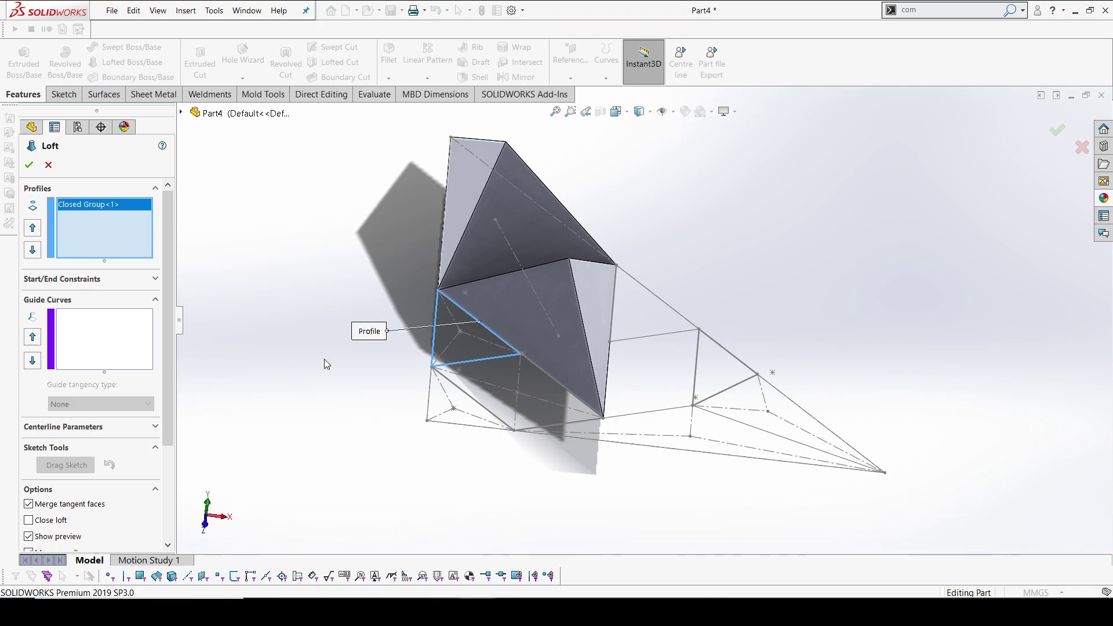
left_click(466, 293)
mouse_move(340, 377)
middle_mouse_down()
mouse_move(390, 326)
mouse_move(408, 394)
mouse_move(255, 362)
middle_mouse_up()
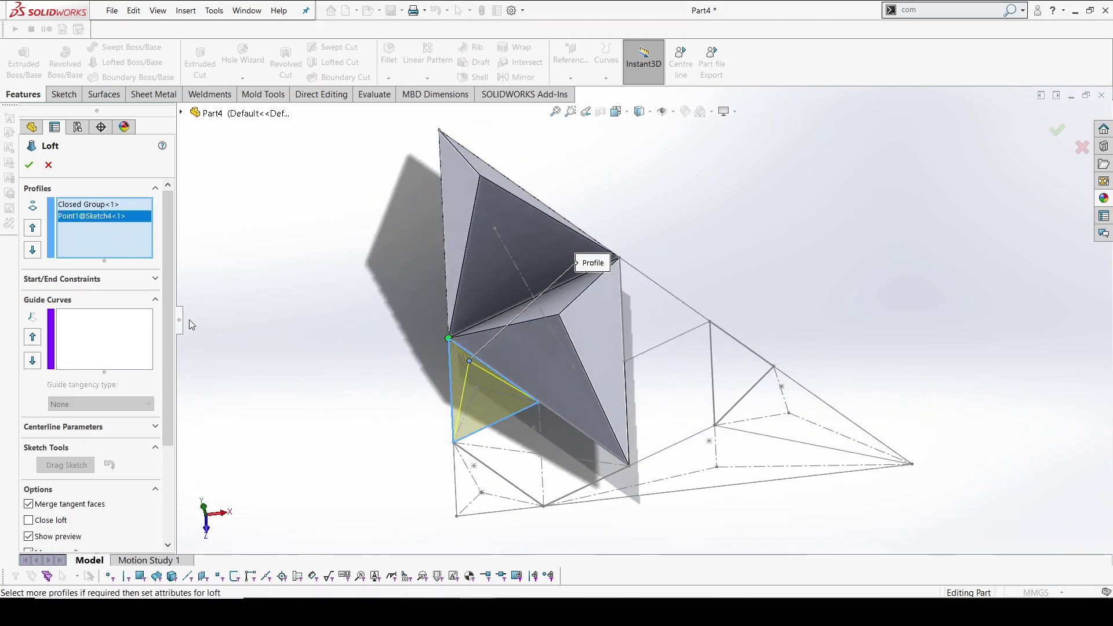
left_click(29, 165)
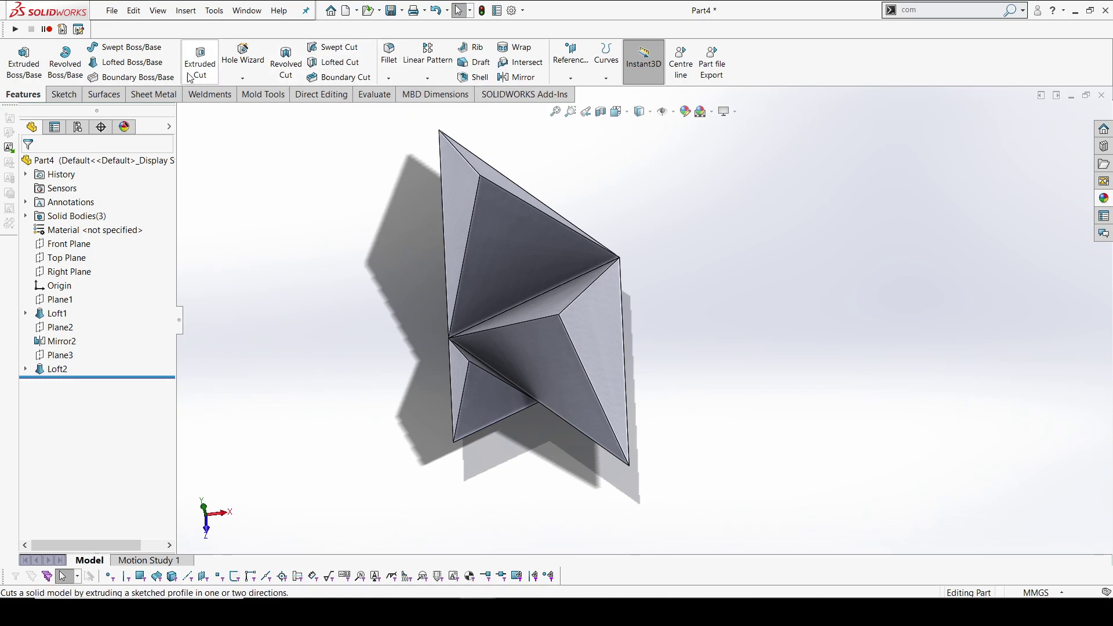
left_click(132, 62)
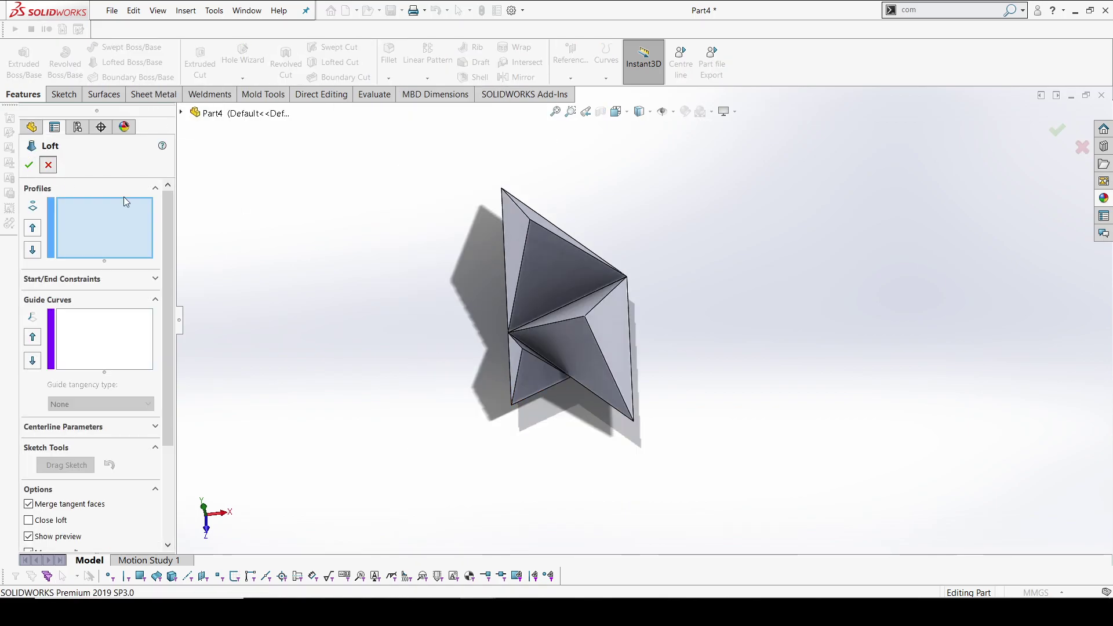
Cancel the pending loft and make Sketch3 and Sketch4 under Loft2 visible again.
left_click(43, 166)
left_click(26, 369)
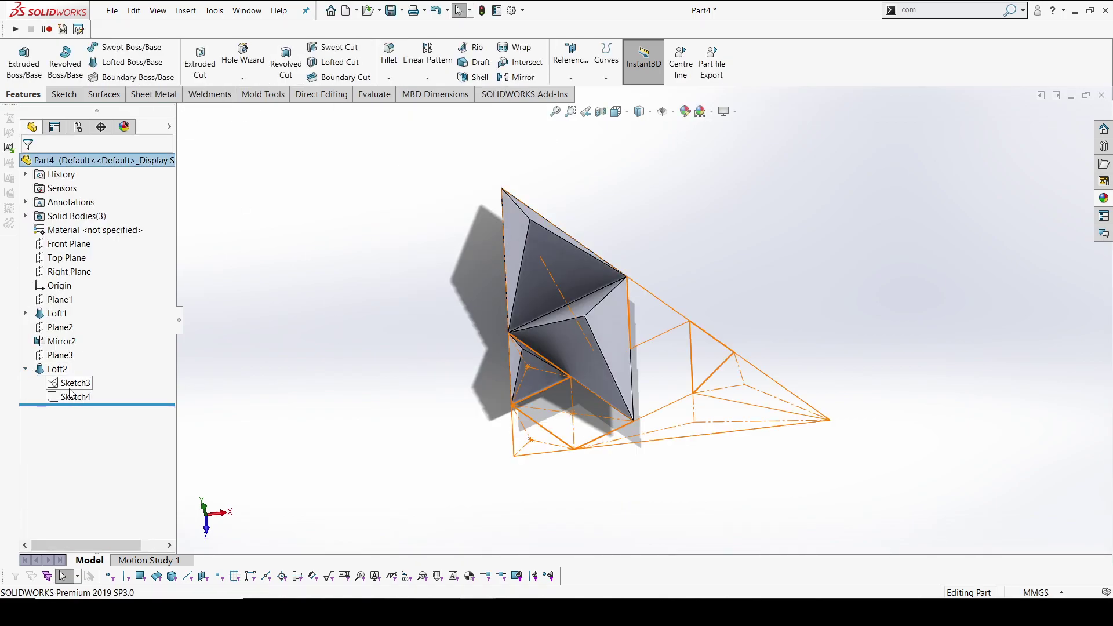
left_click(68, 384)
left_click(81, 369)
left_click(68, 398)
left_click(75, 376)
scroll(583, 409, "down", 3)
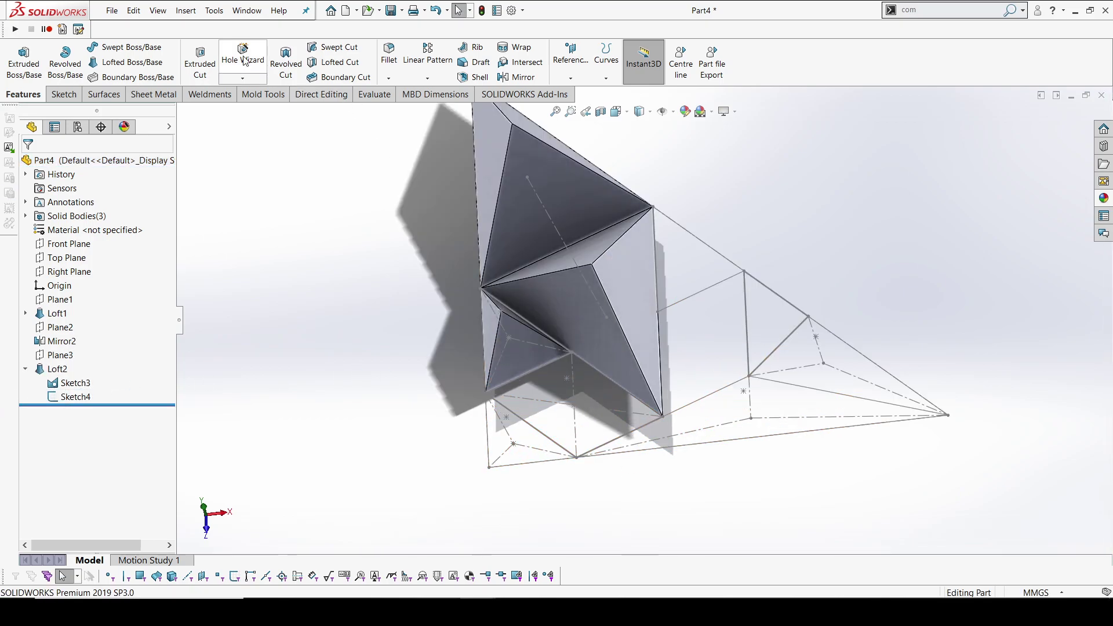
Loft the four-sided layout cell up to another Sketch4 point, creating Loft3.
left_click(546, 367)
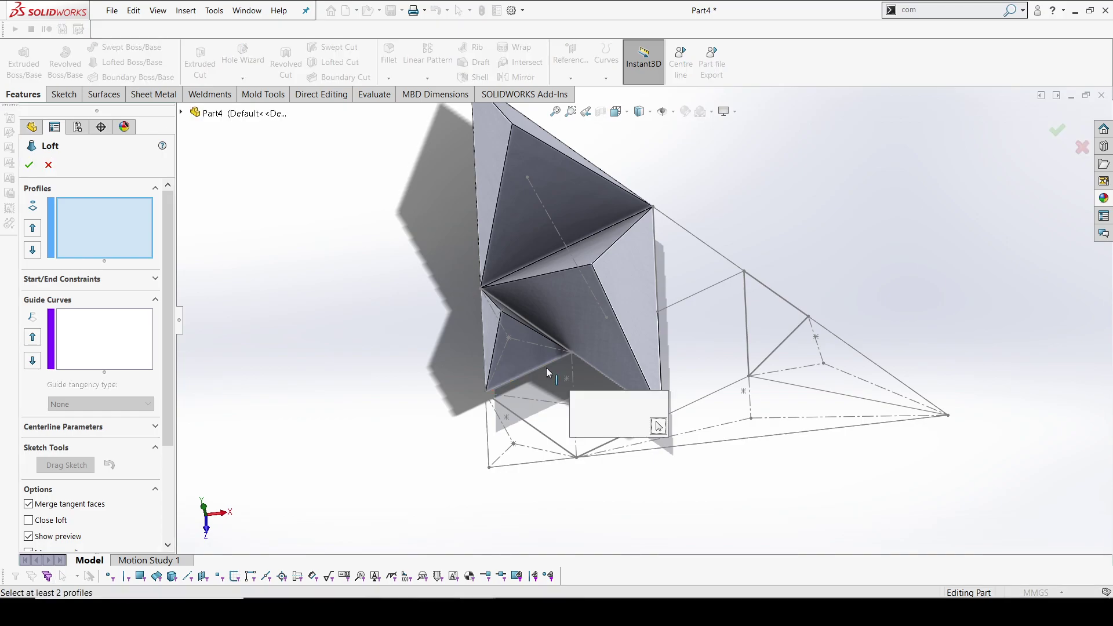
left_click(585, 359)
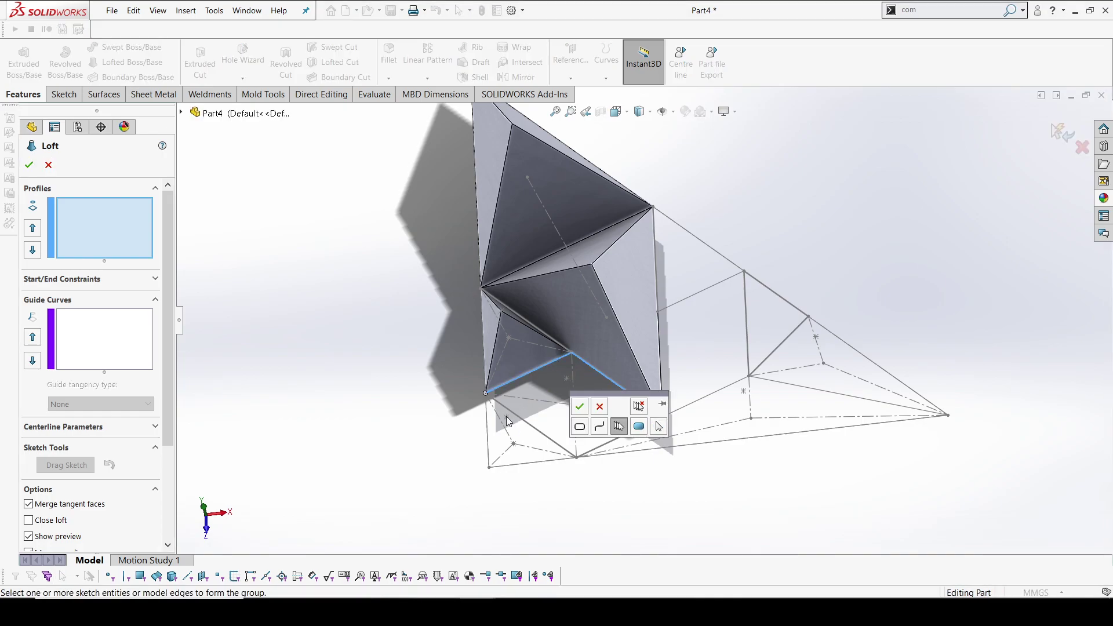
left_click(580, 407)
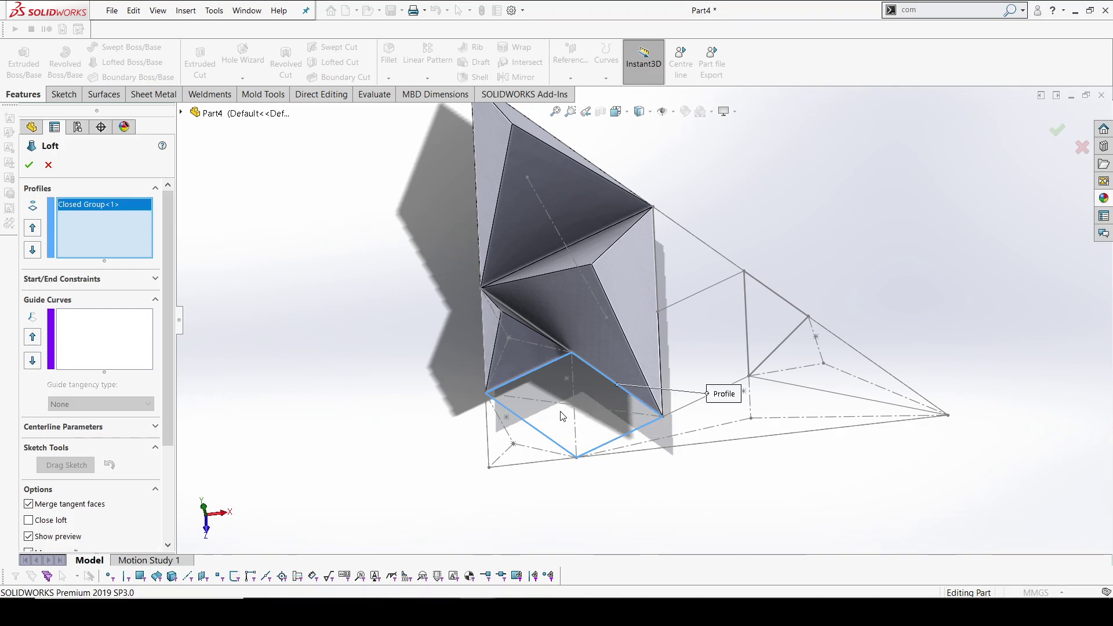
left_click(565, 364)
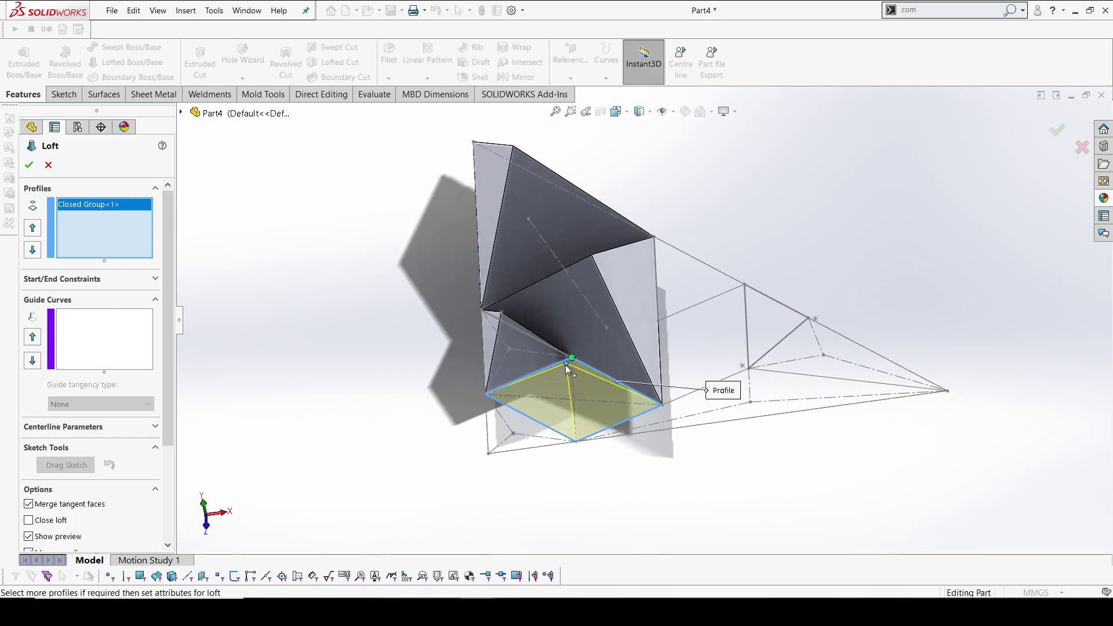
middle_click_drag(566, 364, 560, 486)
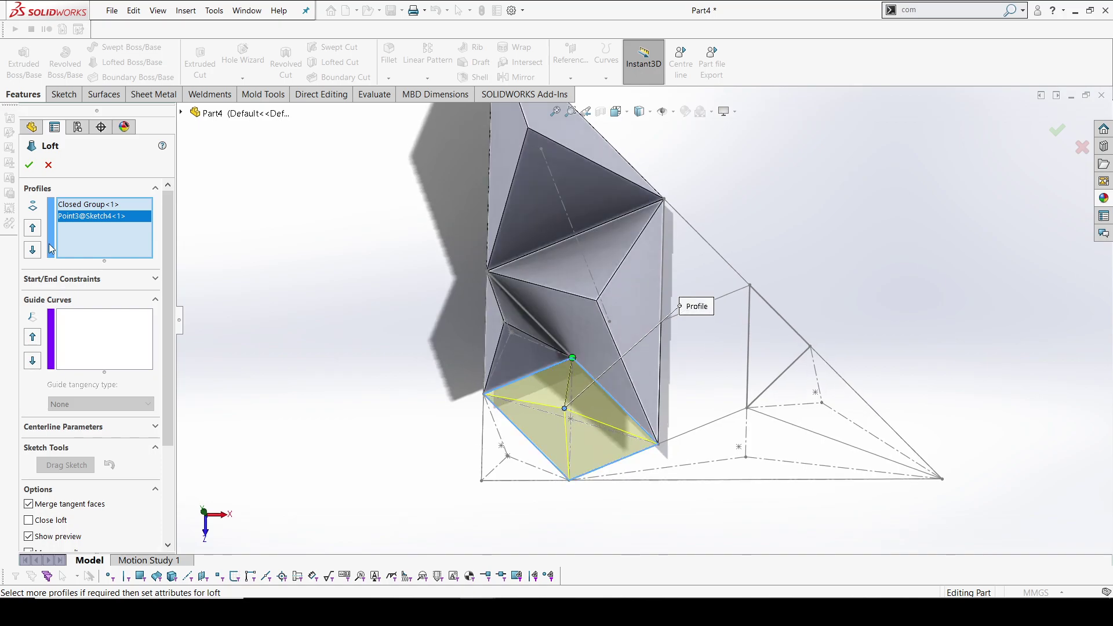
left_click(29, 166)
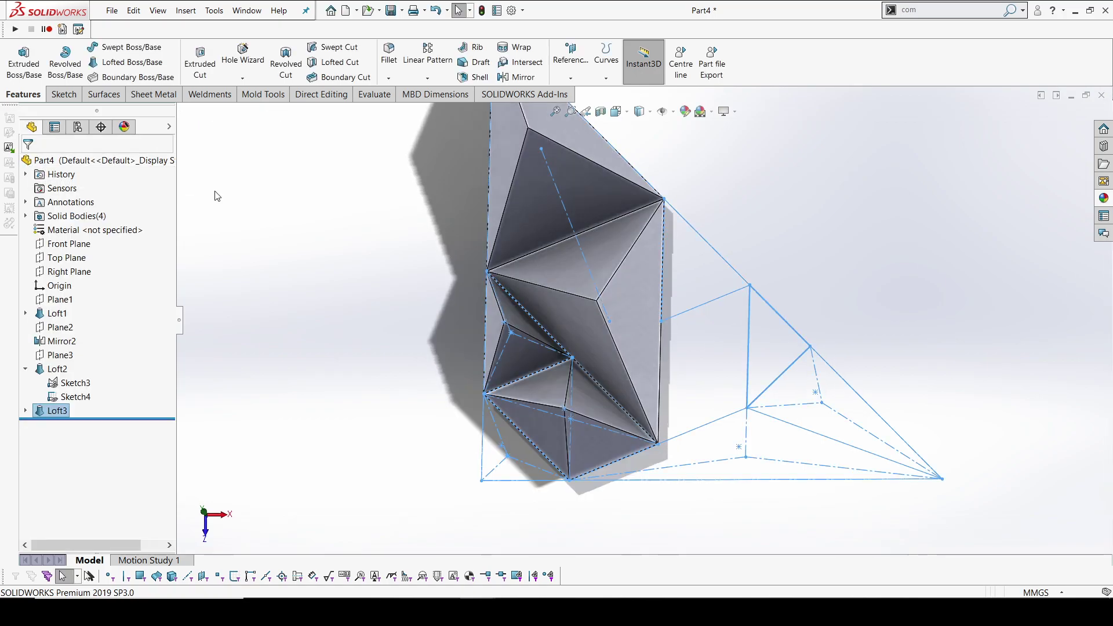
Loft the corner triangle (vertical, diagonal and bottom edges) up to its apex point, creating Loft4.
left_click(124, 63)
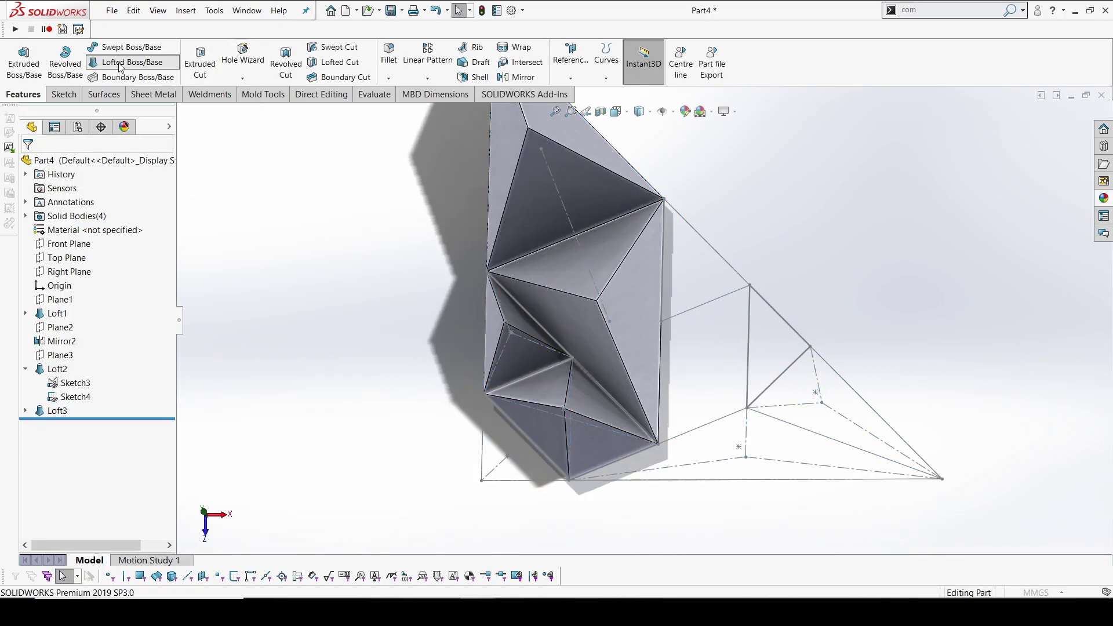
left_click(483, 425)
left_click(517, 428)
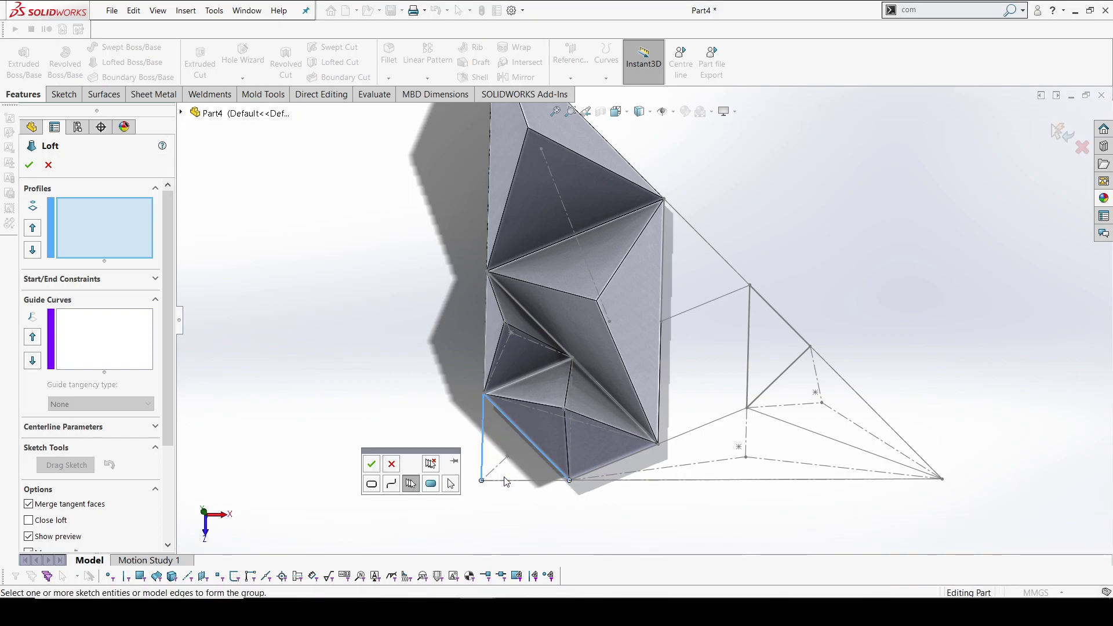
left_click(506, 485)
left_click(378, 467)
middle_click_drag(510, 454, 460, 364)
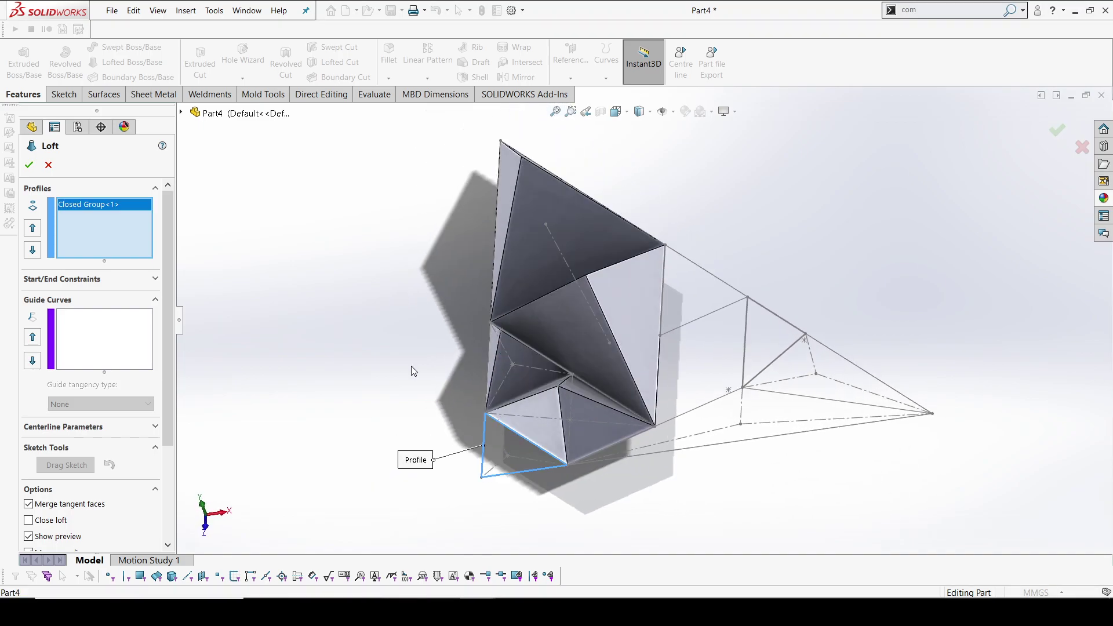
middle_click_drag(496, 427, 480, 409)
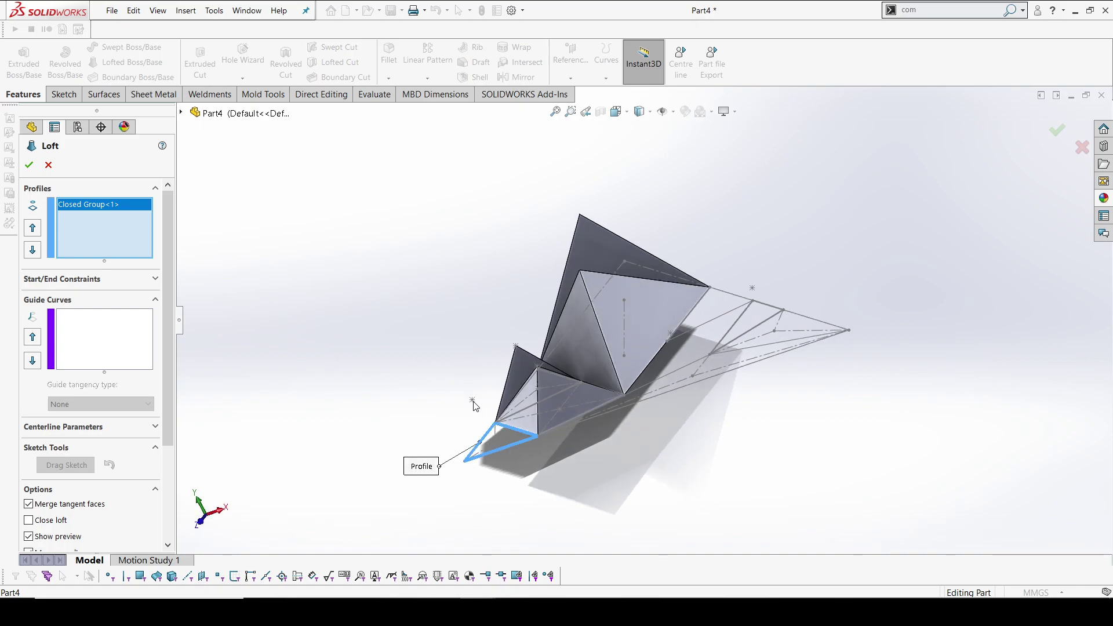
left_click(472, 400)
mouse_move(356, 425)
middle_mouse_down()
mouse_move(390, 524)
mouse_move(388, 561)
middle_mouse_up()
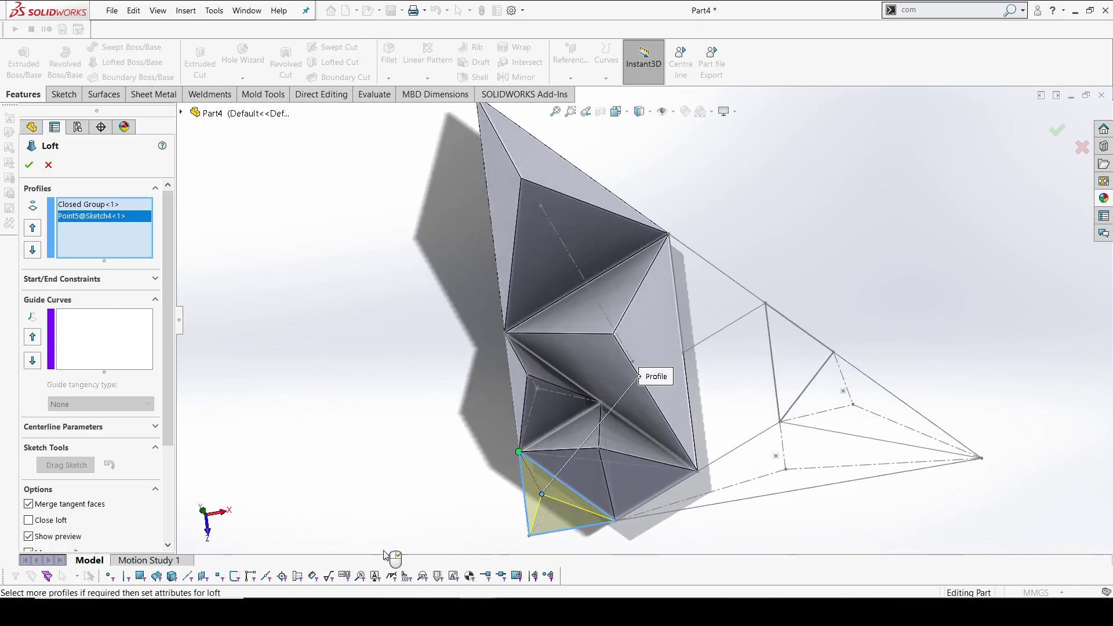
left_click(29, 165)
Check the new facet from the Top view, collapse Loft2 in the tree, and begin a fresh loft.
key("space")
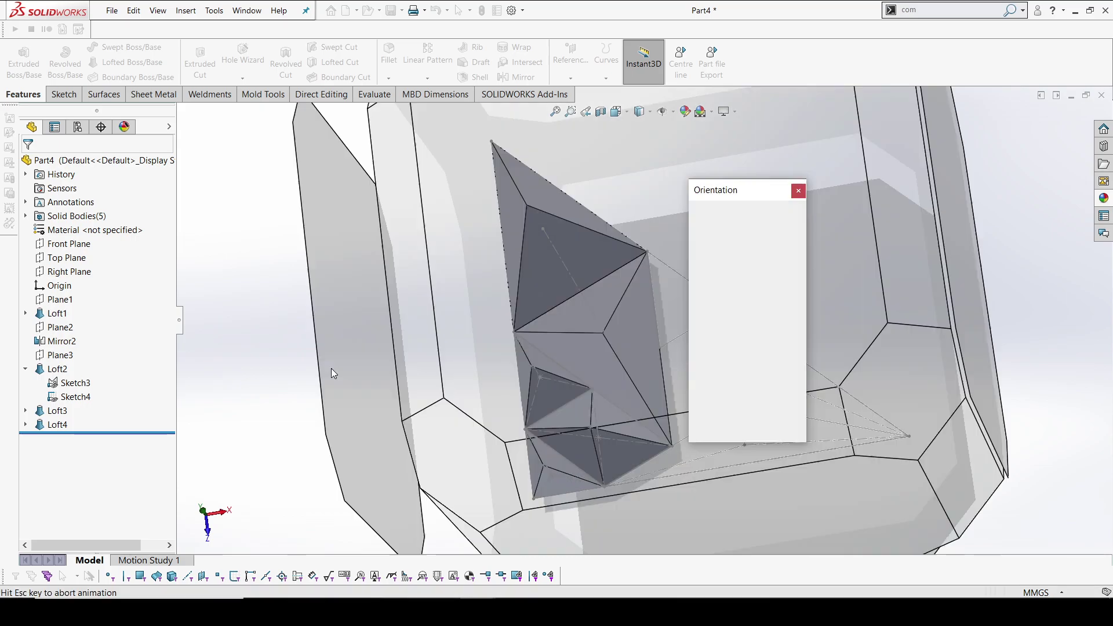
left_click(516, 342)
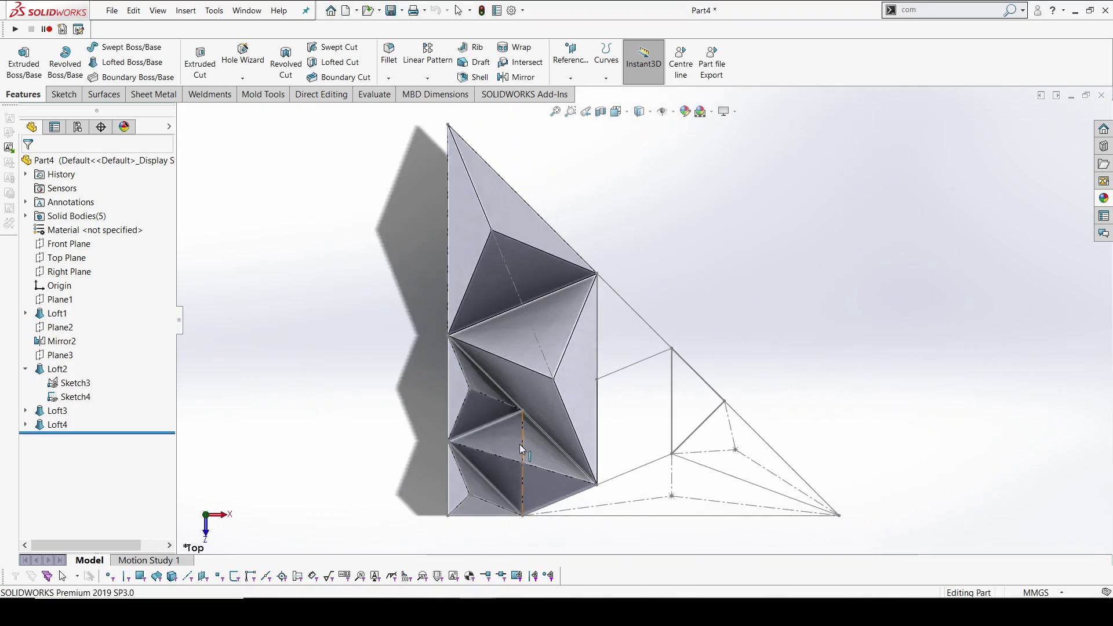
middle_click_drag(463, 478, 474, 330)
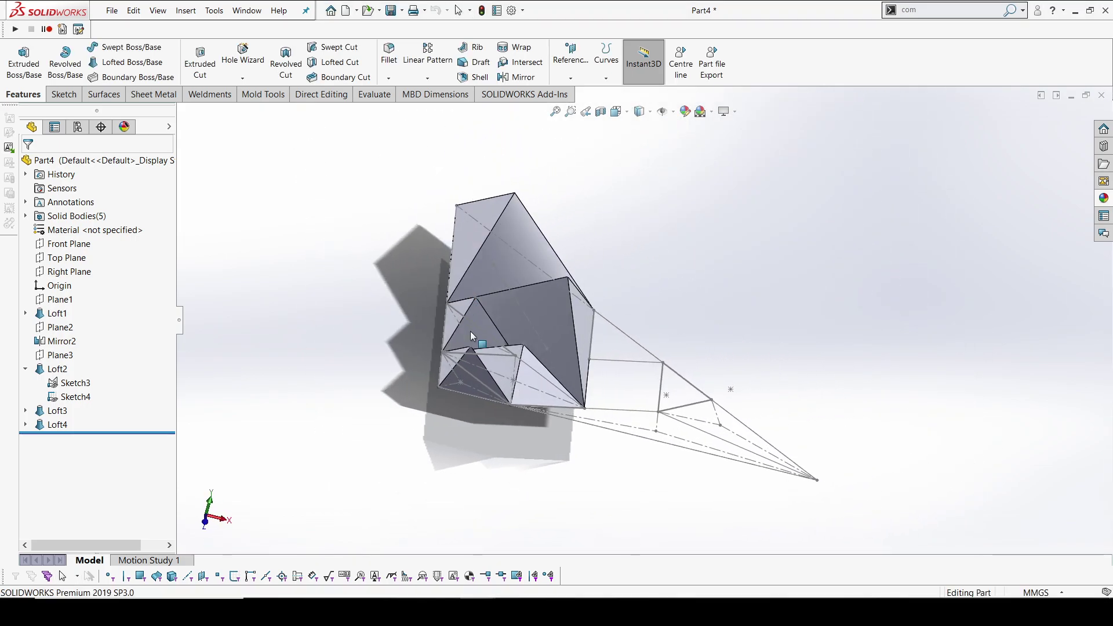
scroll(490, 387, "down", 3)
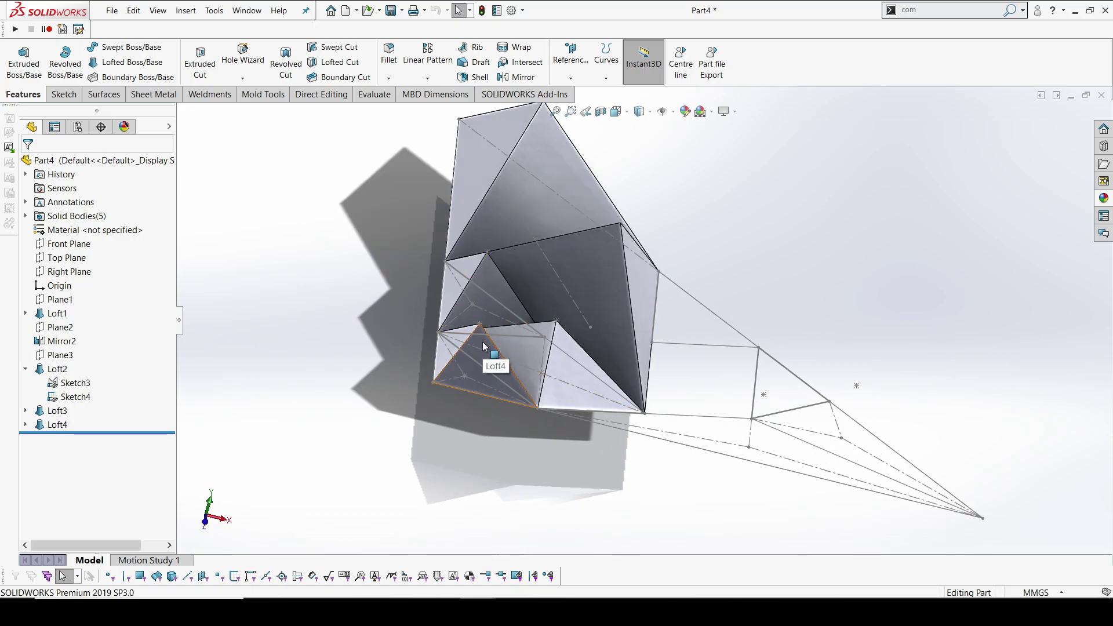
scroll(444, 381, "down", 2)
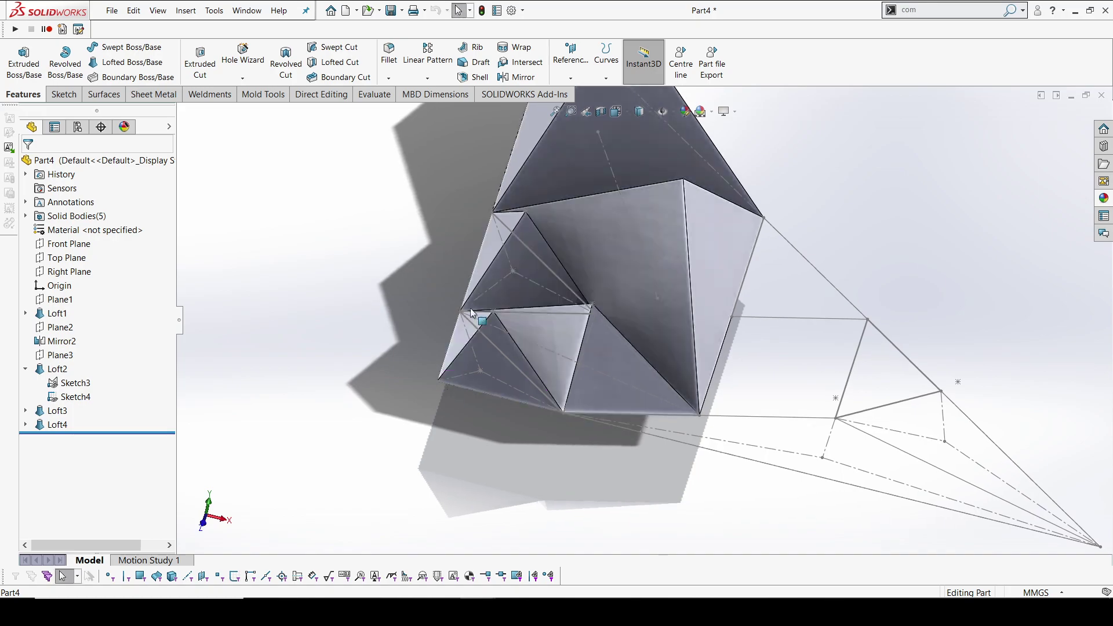
key("space")
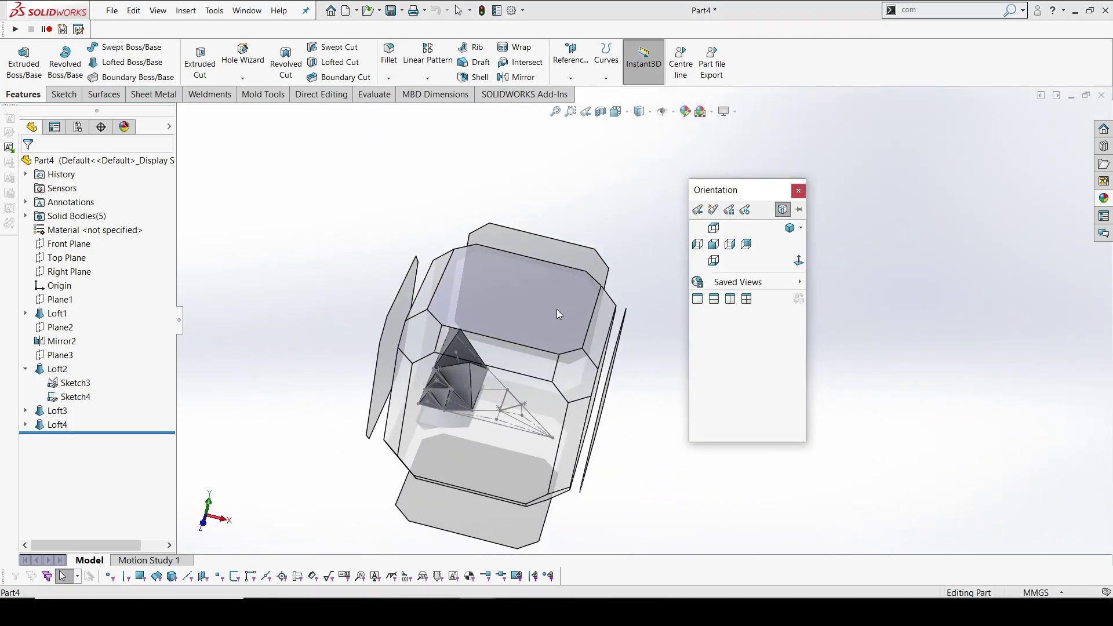
left_click(557, 309)
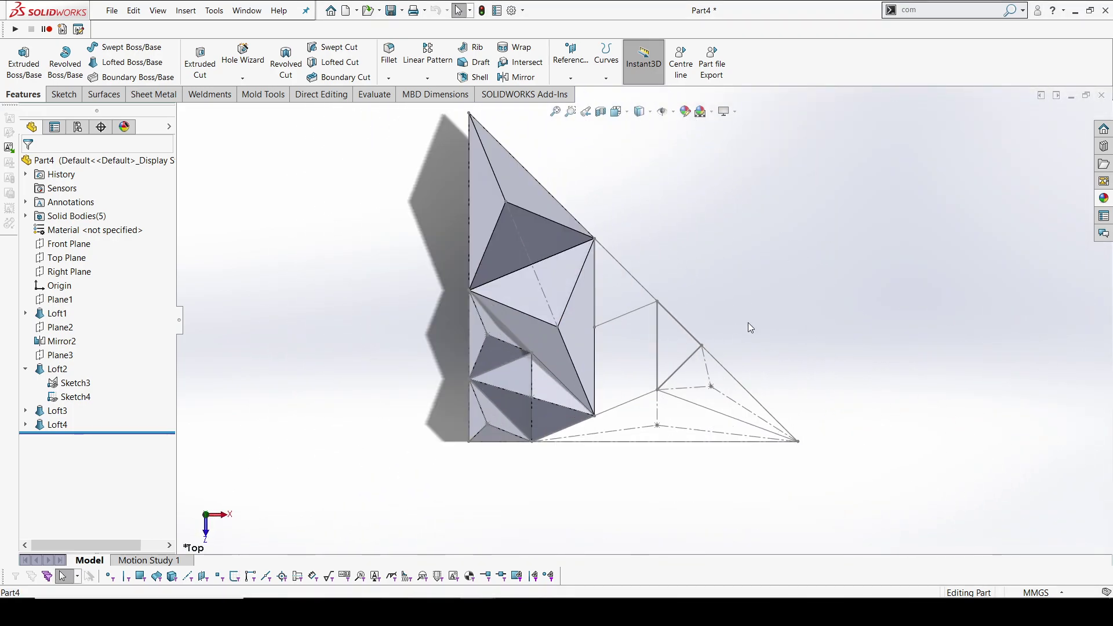
left_click(25, 370)
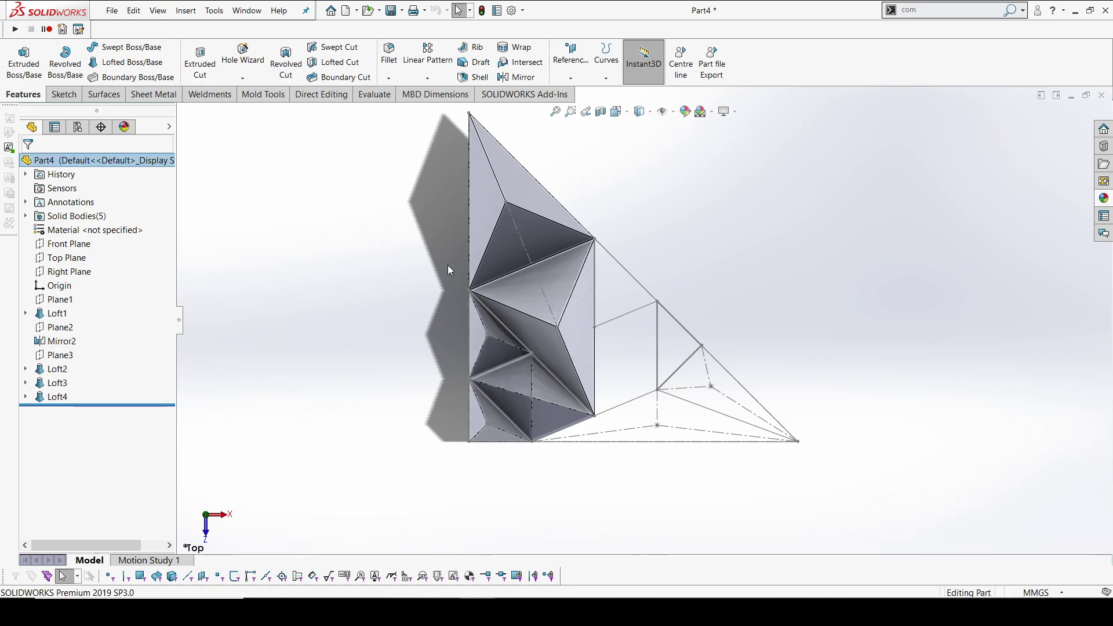
left_click(127, 63)
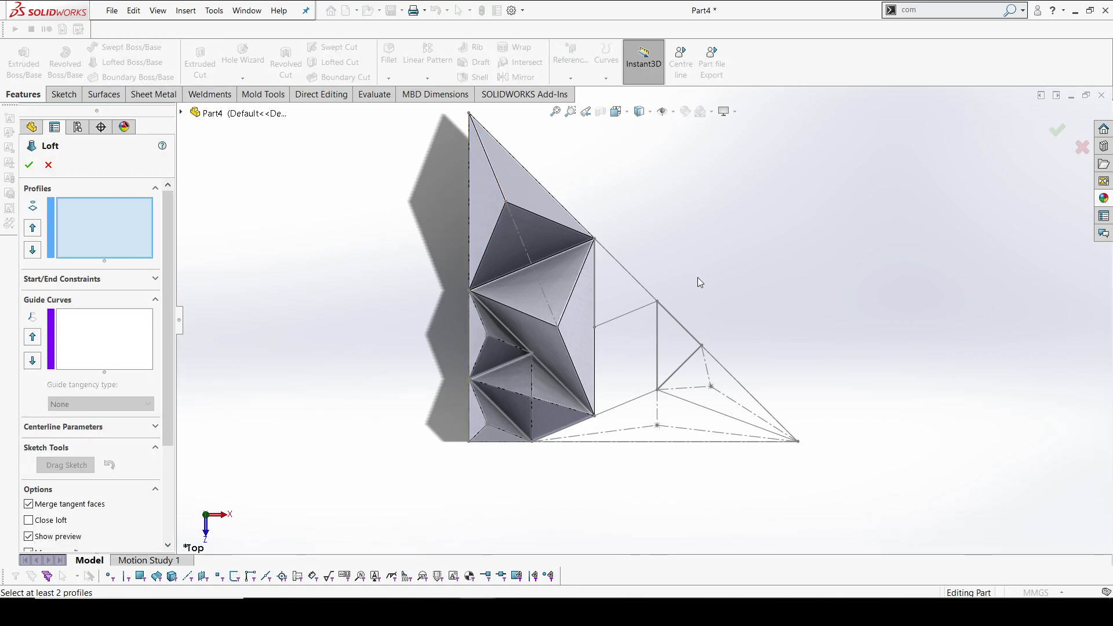
Set the bottom triangle's edges as a closed profile and Sketch4's Point7 as the loft apex.
left_click(641, 403)
left_click(580, 425)
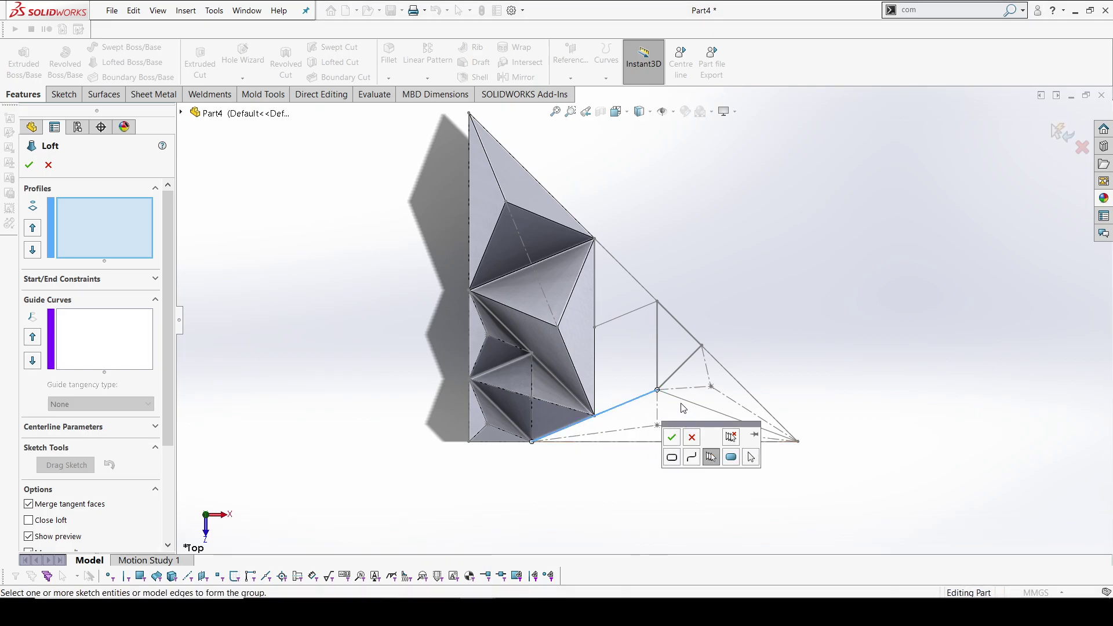
left_click(672, 438)
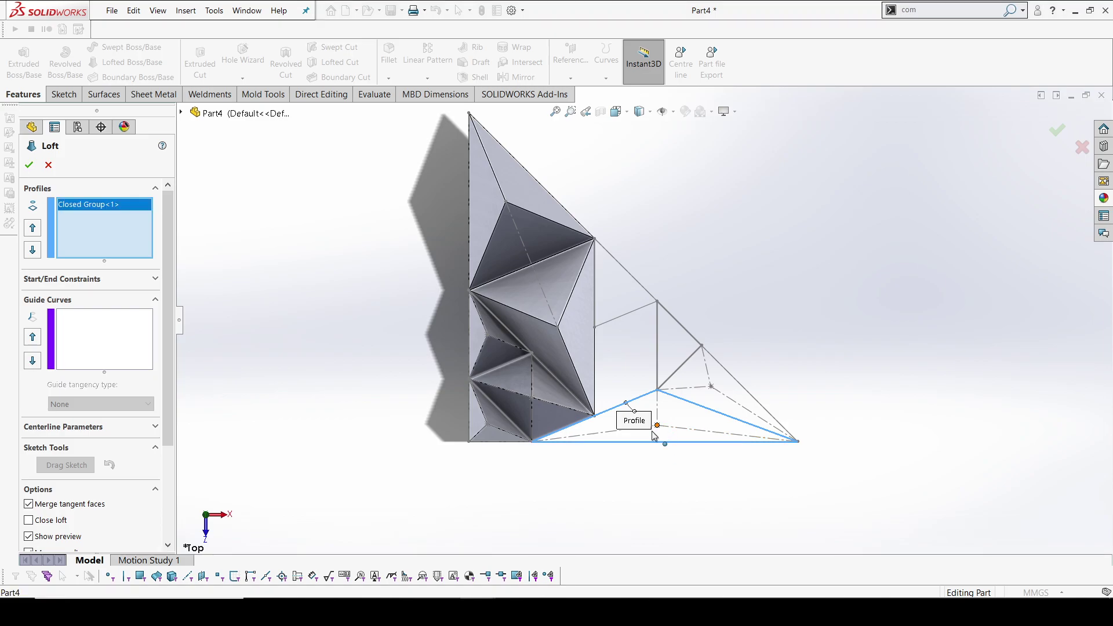
middle_click_drag(611, 511, 622, 405)
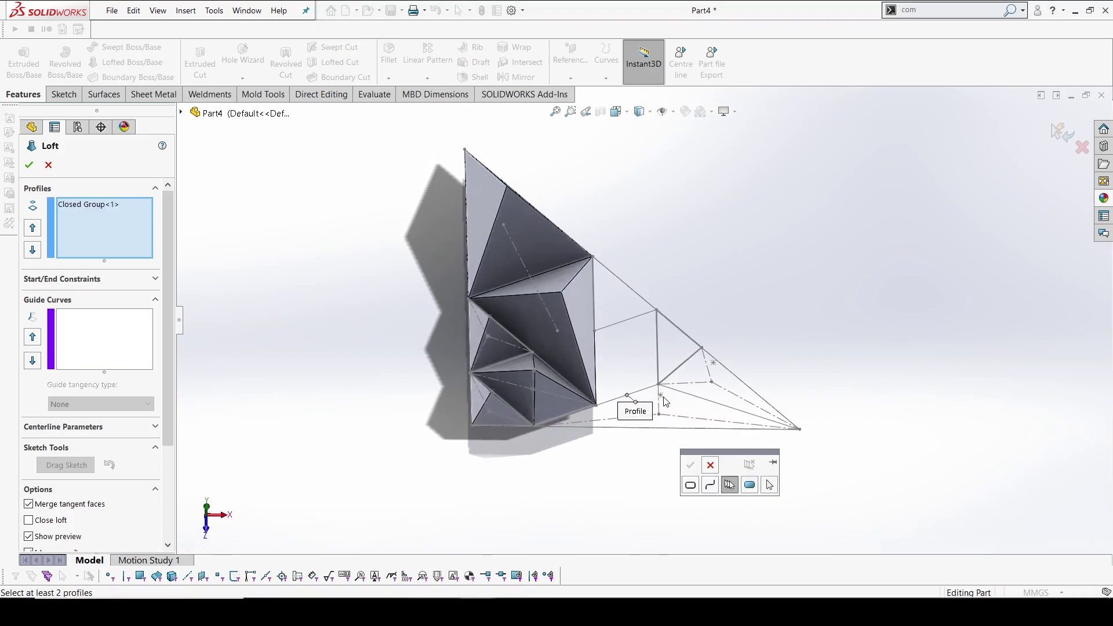
left_click(712, 468)
left_click(661, 395)
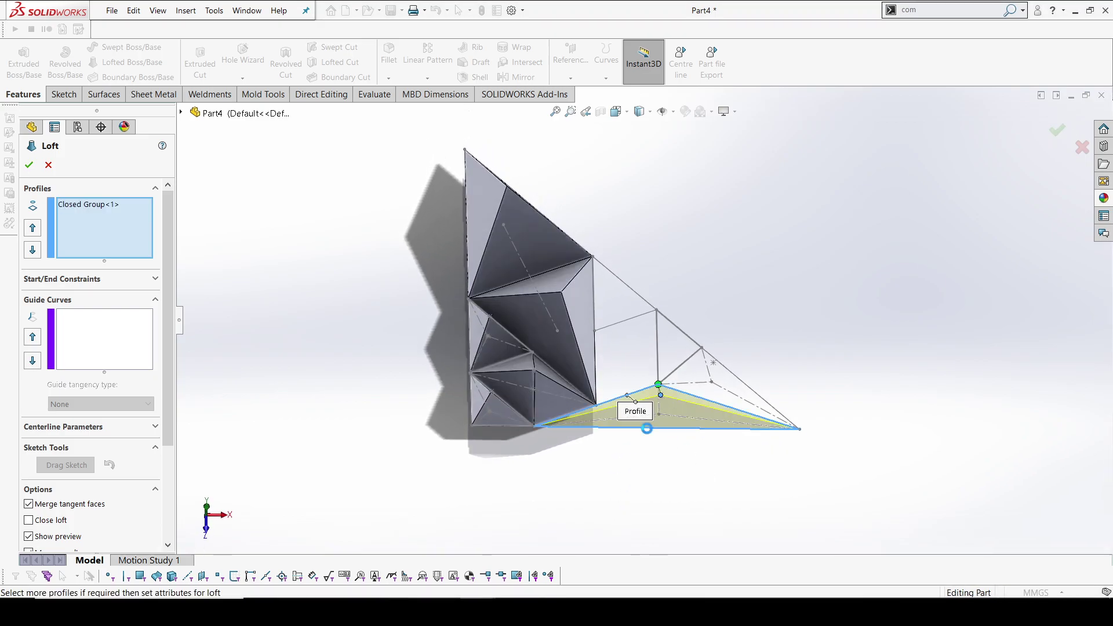
middle_click_drag(534, 441, 660, 436)
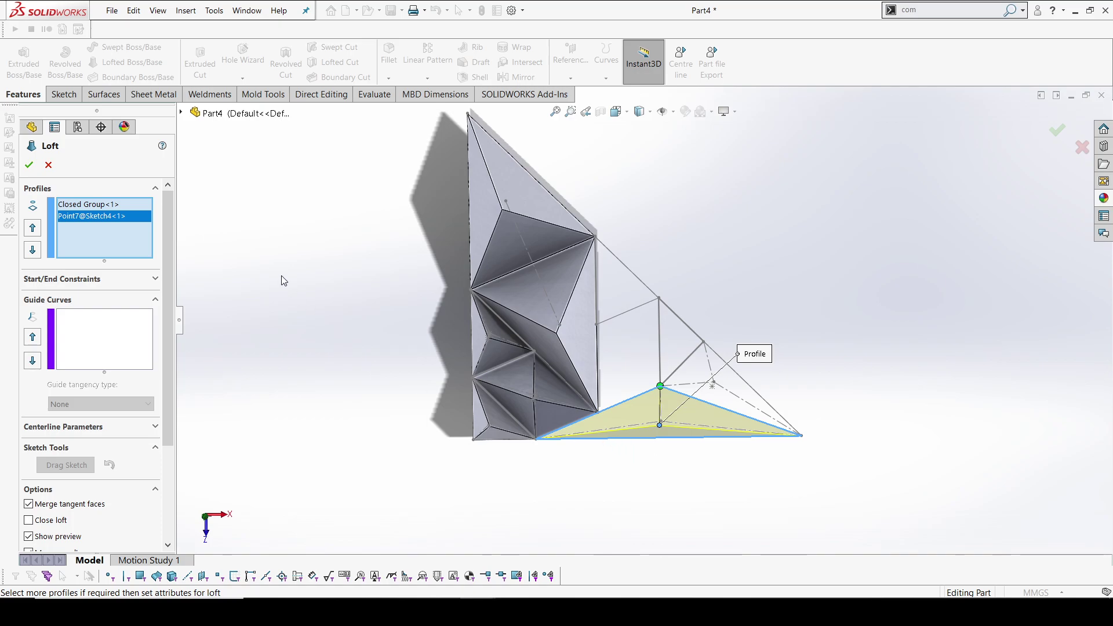
Accept the bottom-triangle loft, creating Loft5.
left_click(26, 166)
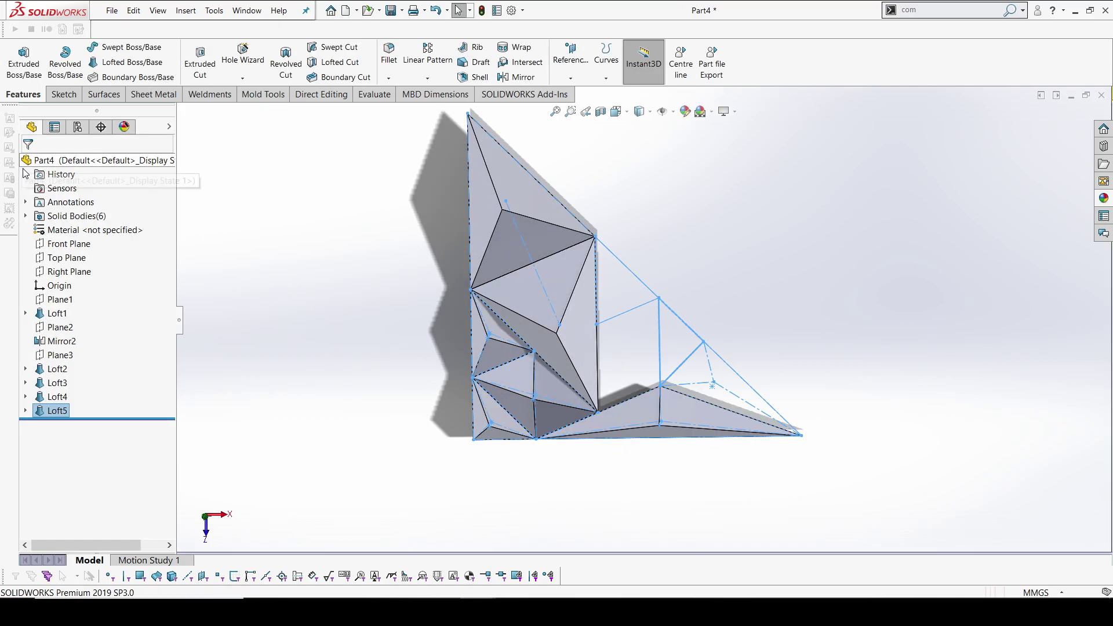
scroll(706, 388, "down", 3)
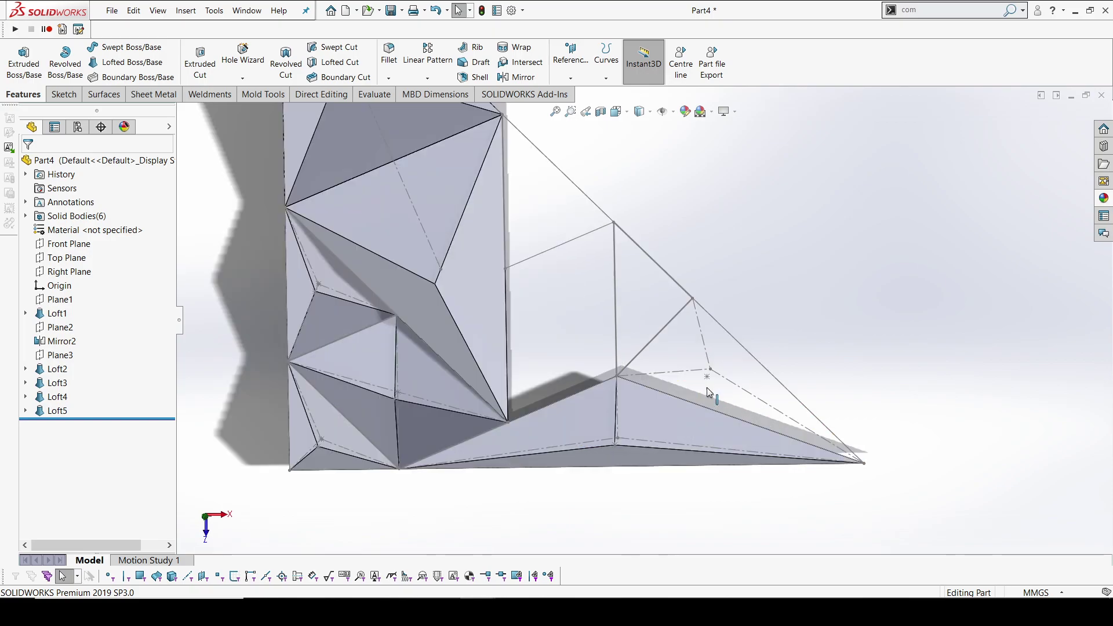
scroll(725, 301, "up", 3)
scroll(725, 301, "down", 3)
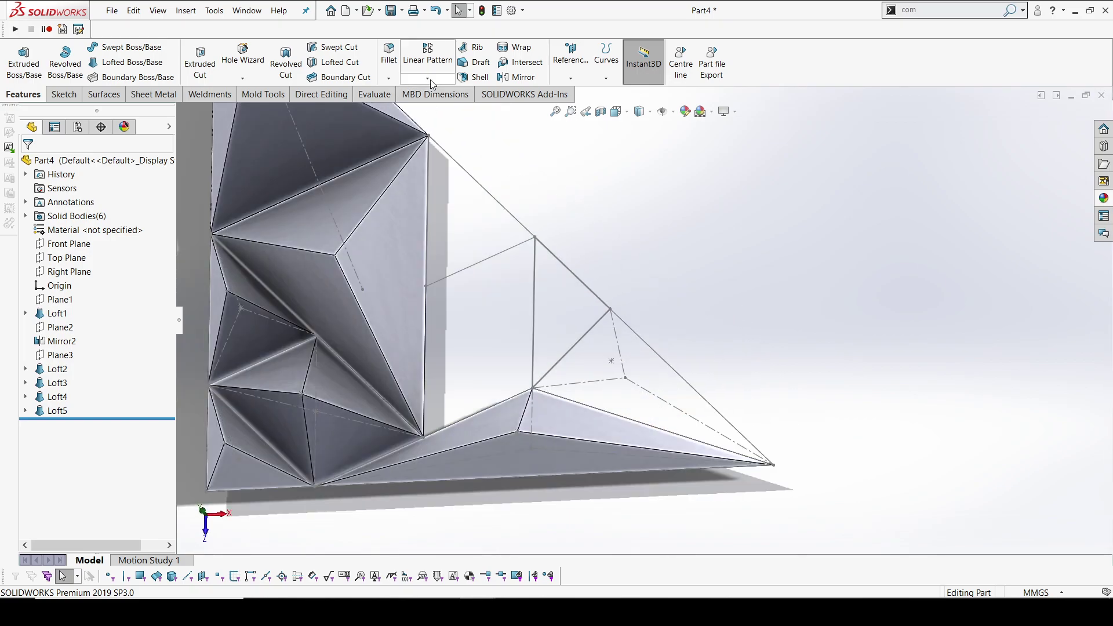
scroll(683, 290, "up", 2)
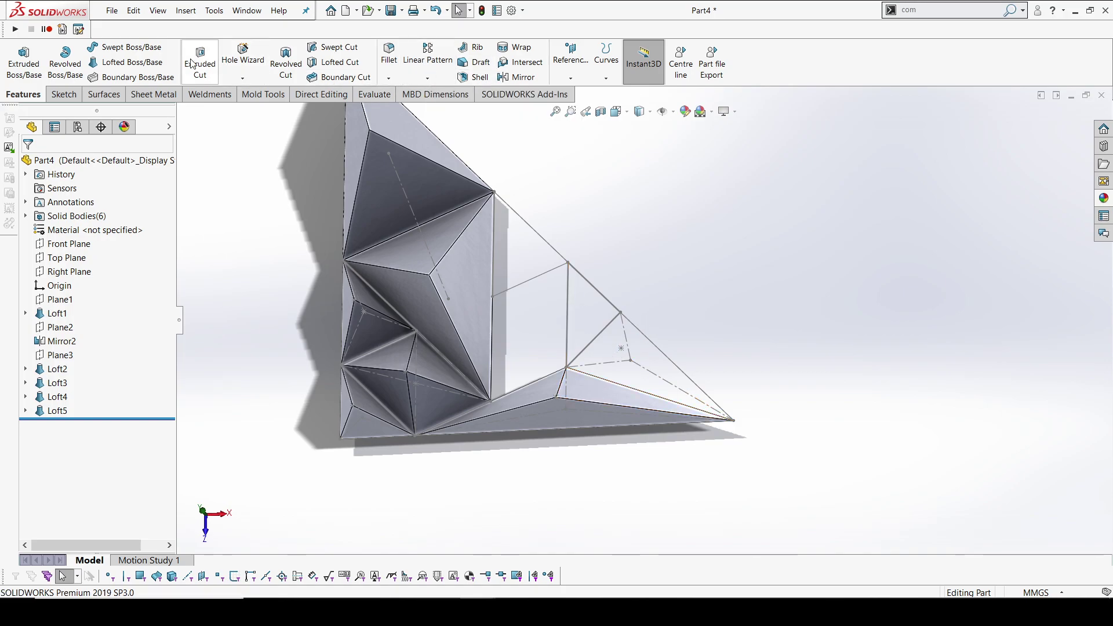
Loft the far-right tip triangle up to its apex point, creating Loft6.
left_click(128, 62)
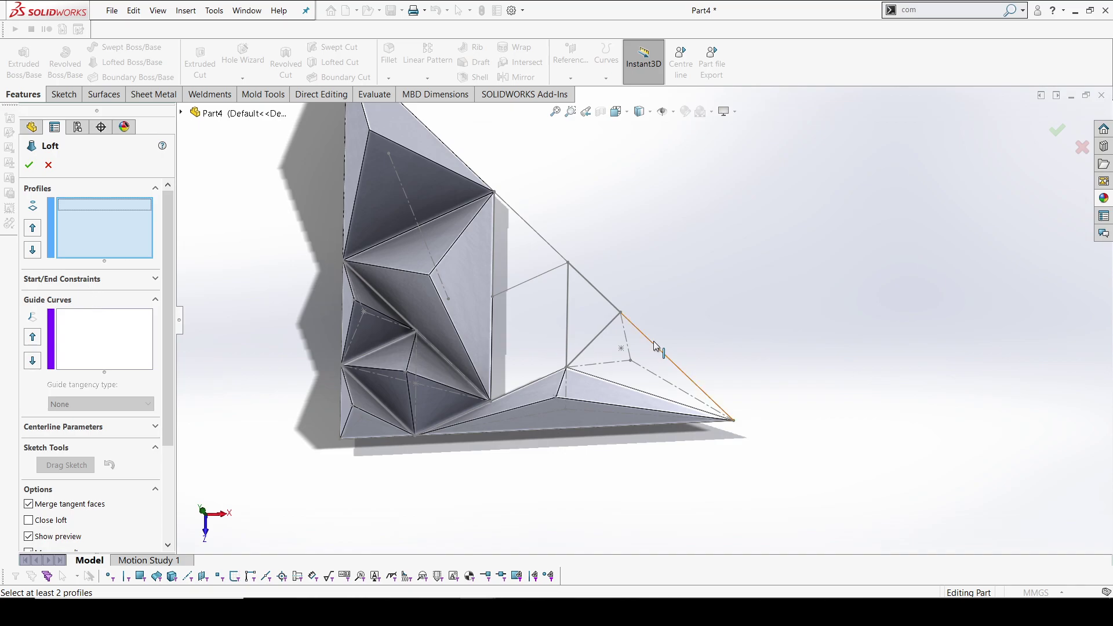
left_click(603, 331)
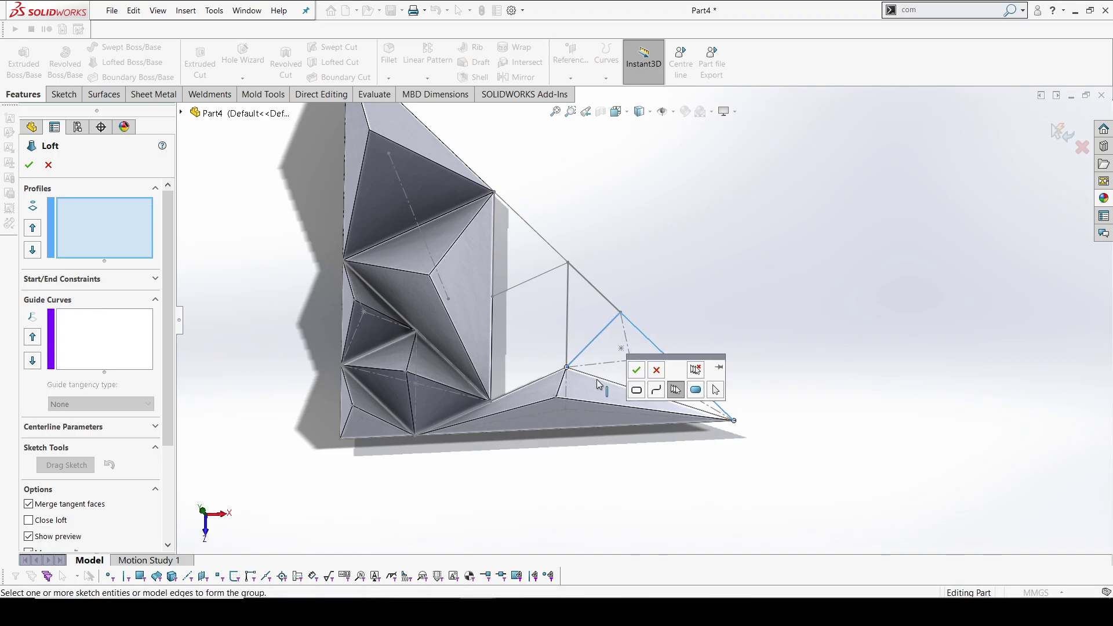
left_click(636, 374)
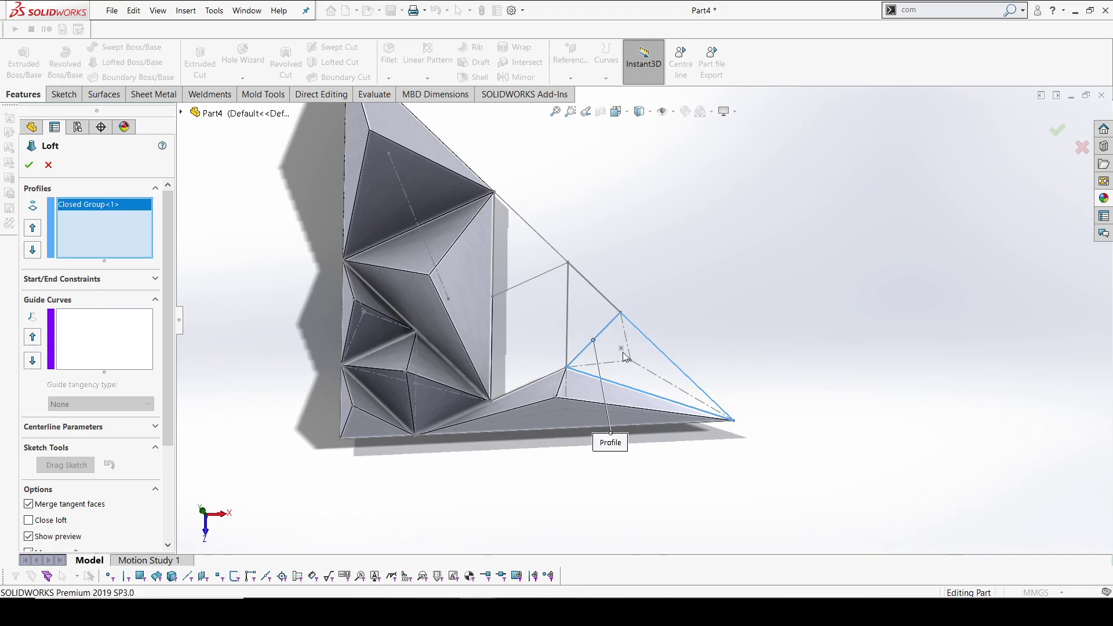
left_click(621, 348)
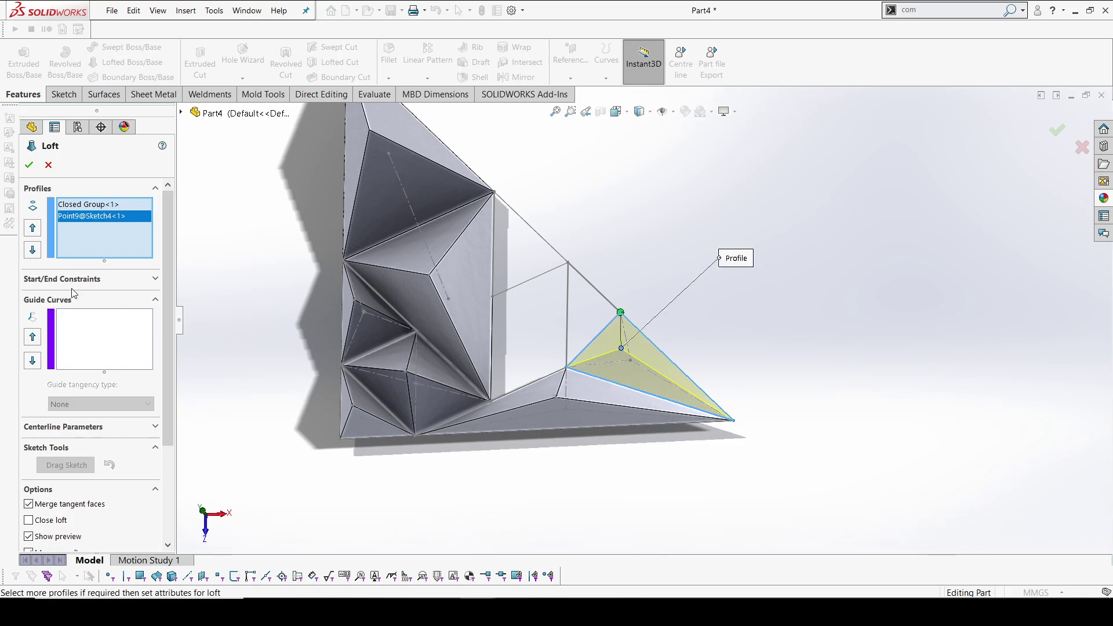
left_click(30, 165)
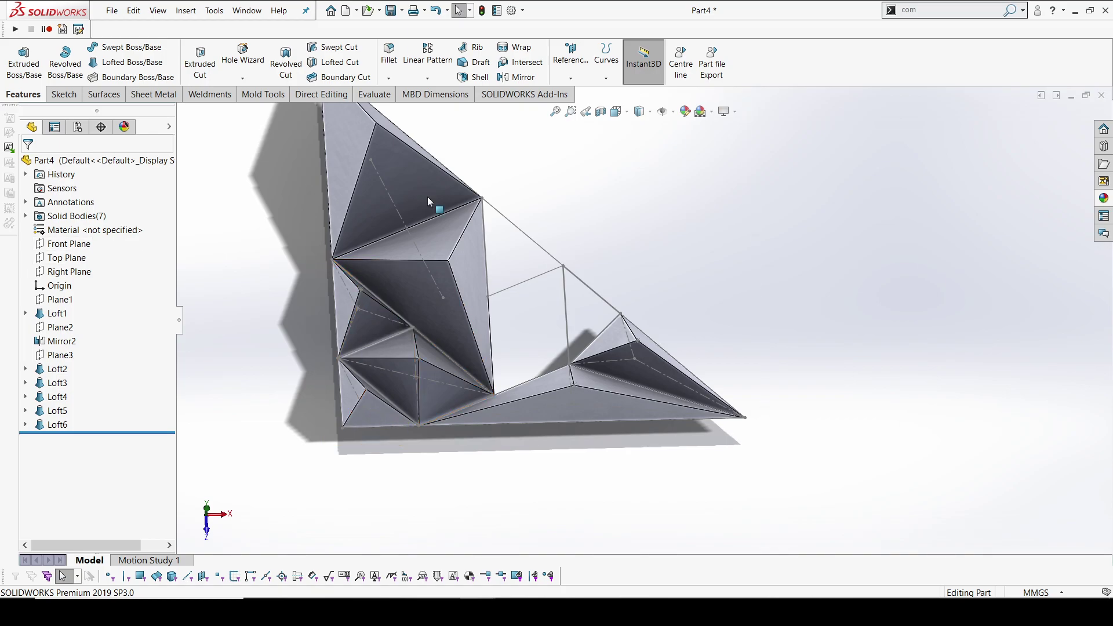
Create Plane4 through Point18, Point19 and the triangular facet face.
left_click(570, 64)
left_click(574, 93)
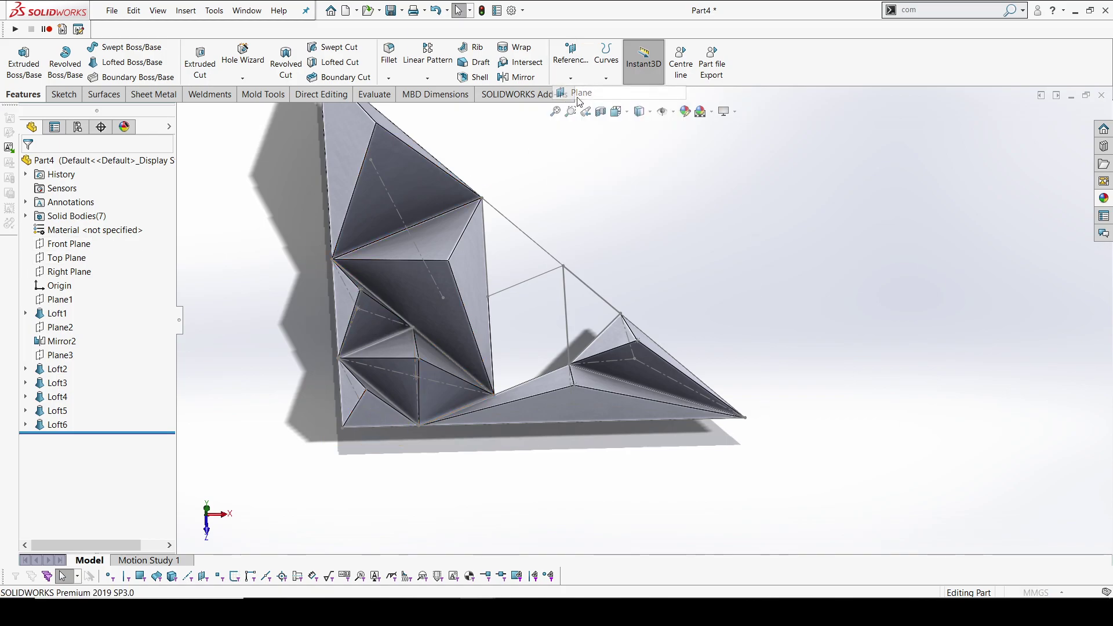
left_click(372, 162)
left_click(442, 301)
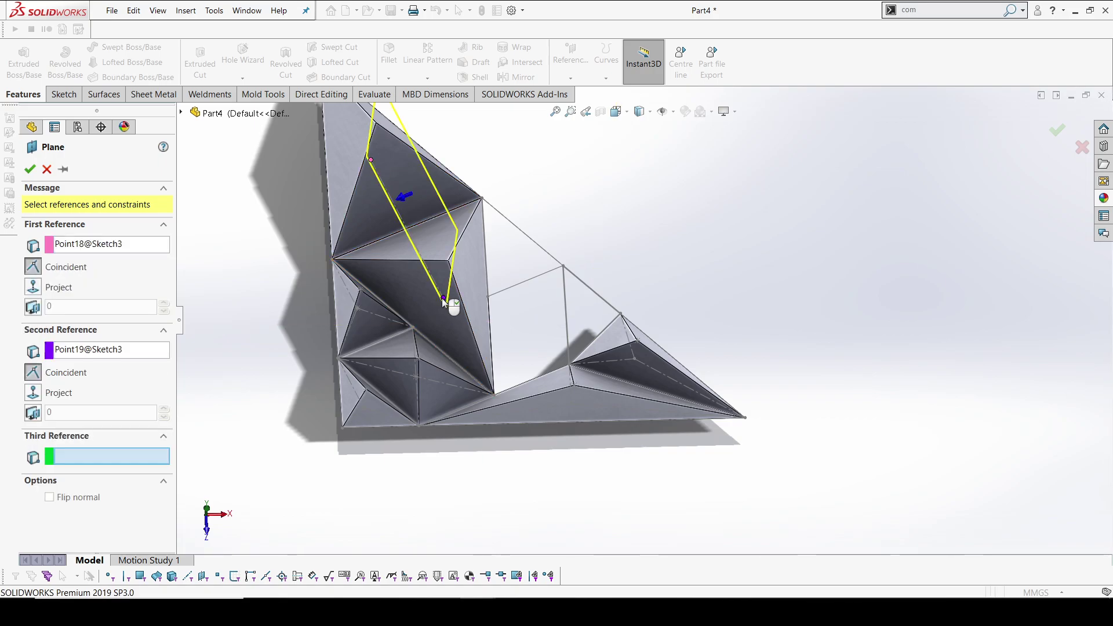
mouse_move(442, 301)
middle_mouse_down()
mouse_move(355, 358)
mouse_move(290, 484)
mouse_move(316, 466)
middle_mouse_up()
left_click(357, 326)
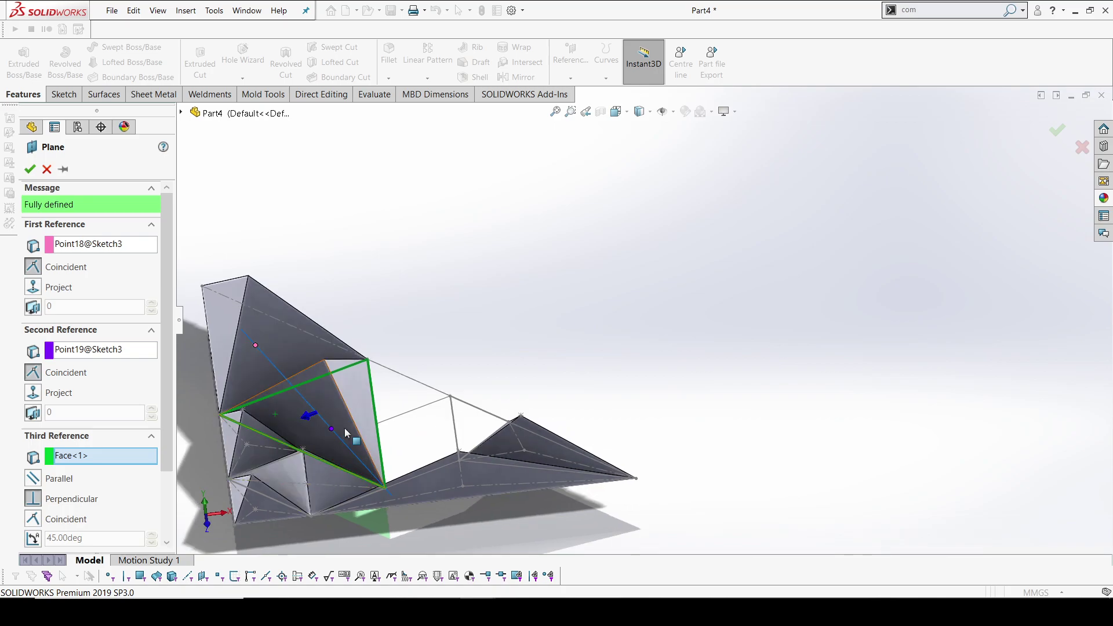
scroll(350, 409, "down", 10)
scroll(354, 402, "up", 9)
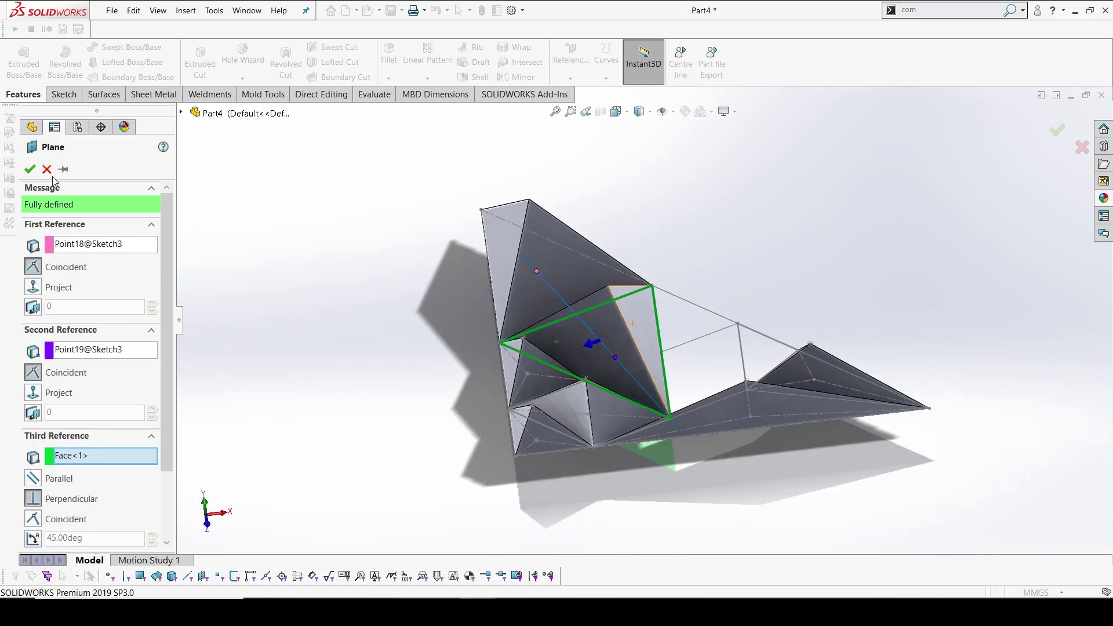
left_click(31, 169)
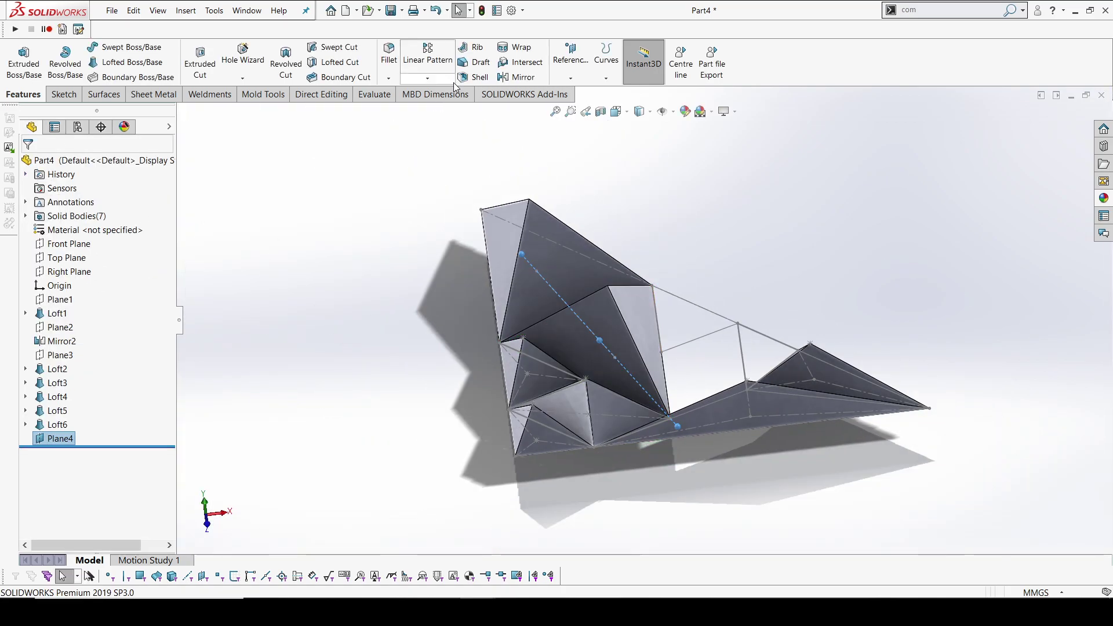
Mirror the Loft2, Loft3 and Loft4 bodies across Plane4, creating Mirror3.
left_click(511, 78)
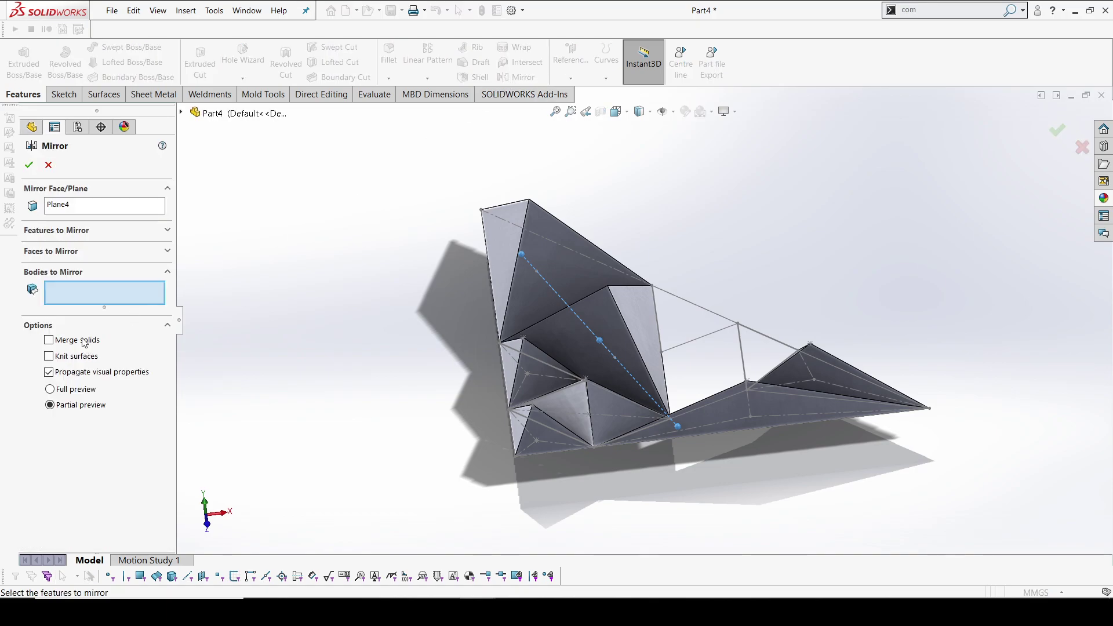
left_click(517, 381)
left_click(601, 399)
left_click(531, 444)
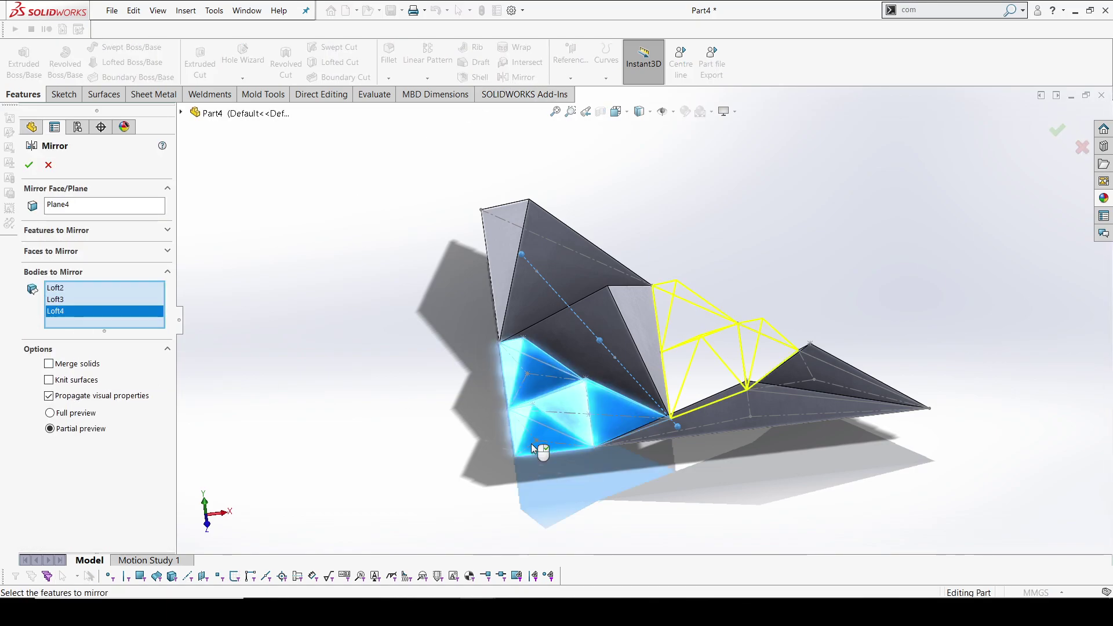
middle_click_drag(531, 444, 549, 470)
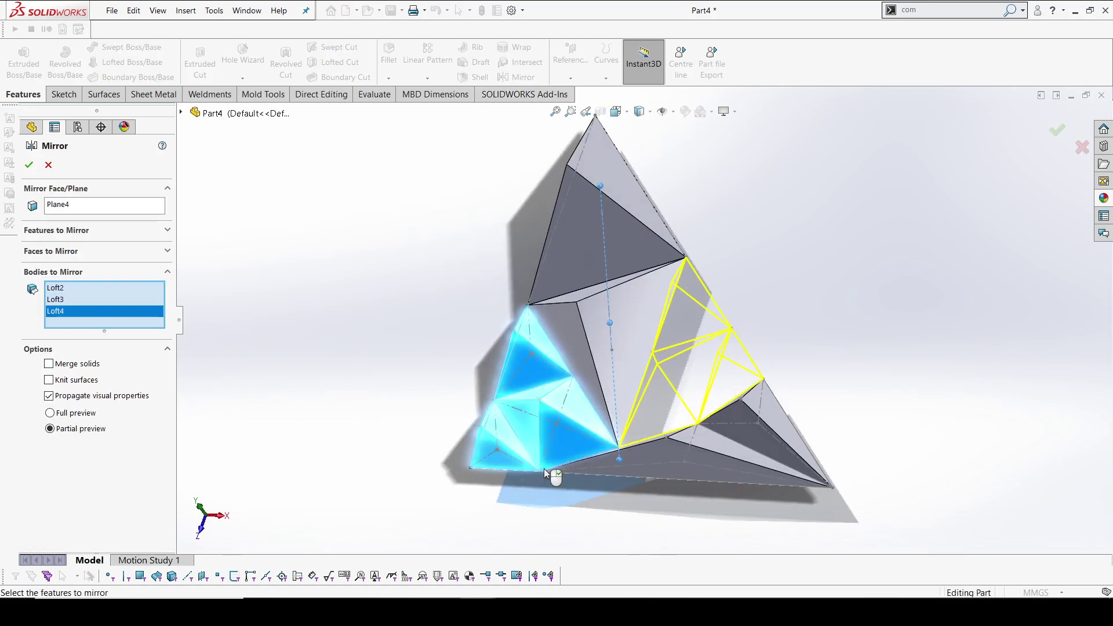
left_click(31, 165)
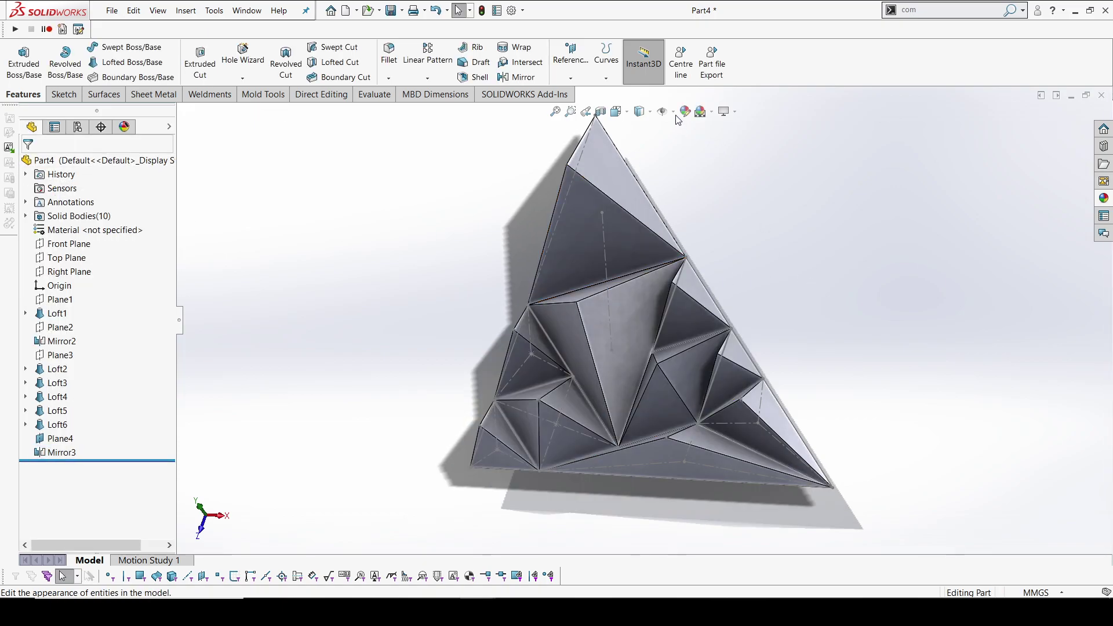
Switch to the Top view of the panel and abandon an accidentally started reference axis.
middle_click_drag(781, 312, 736, 363)
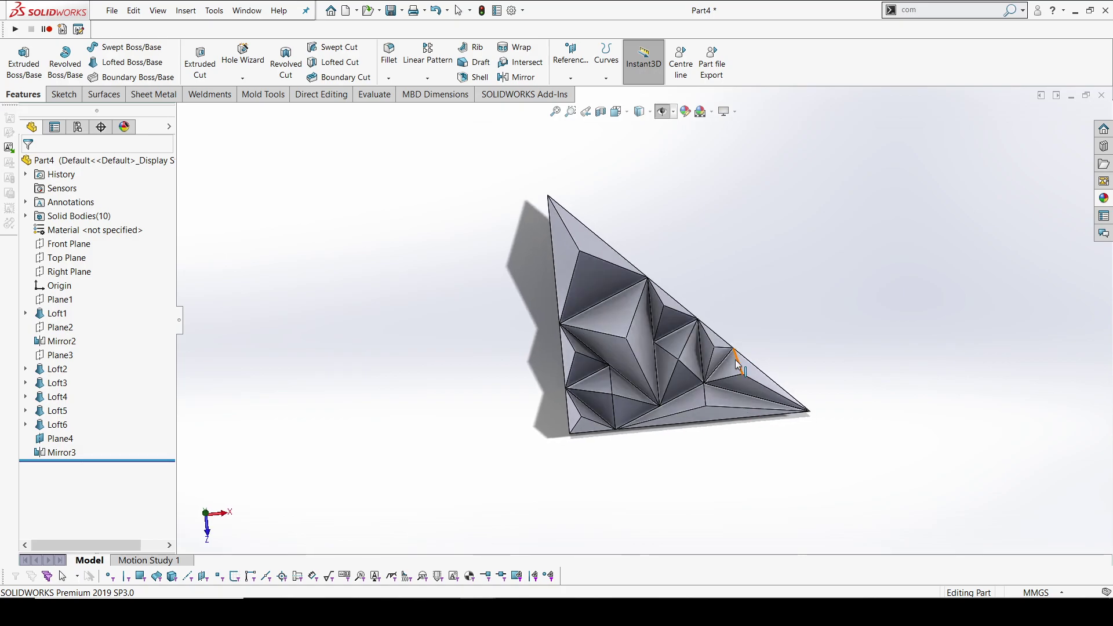
key("space")
left_click(564, 355)
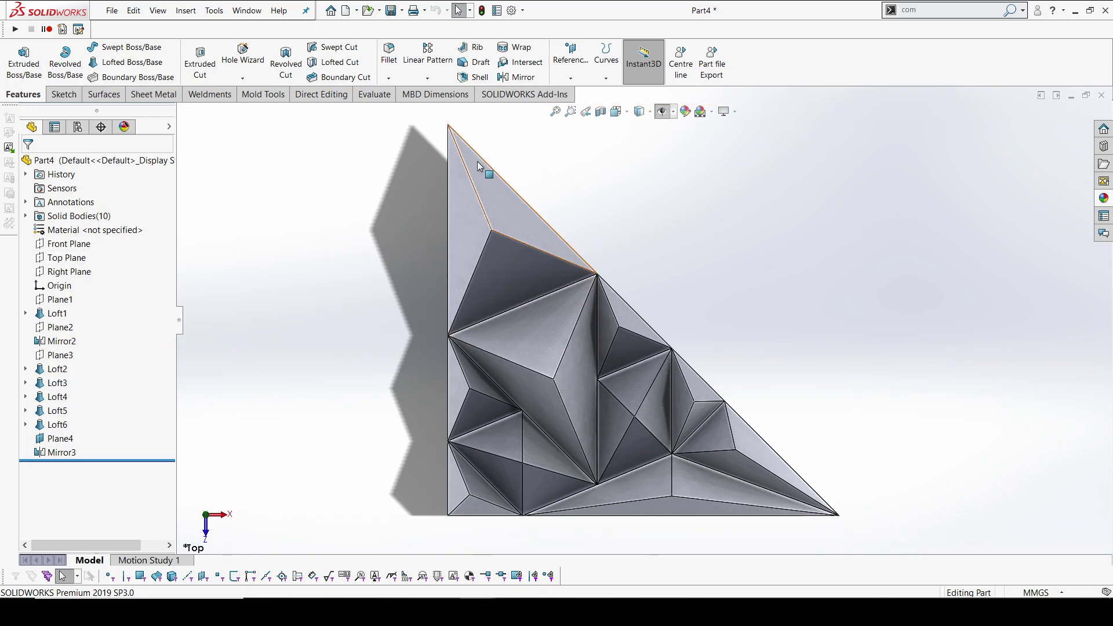
left_click(571, 70)
left_click(580, 108)
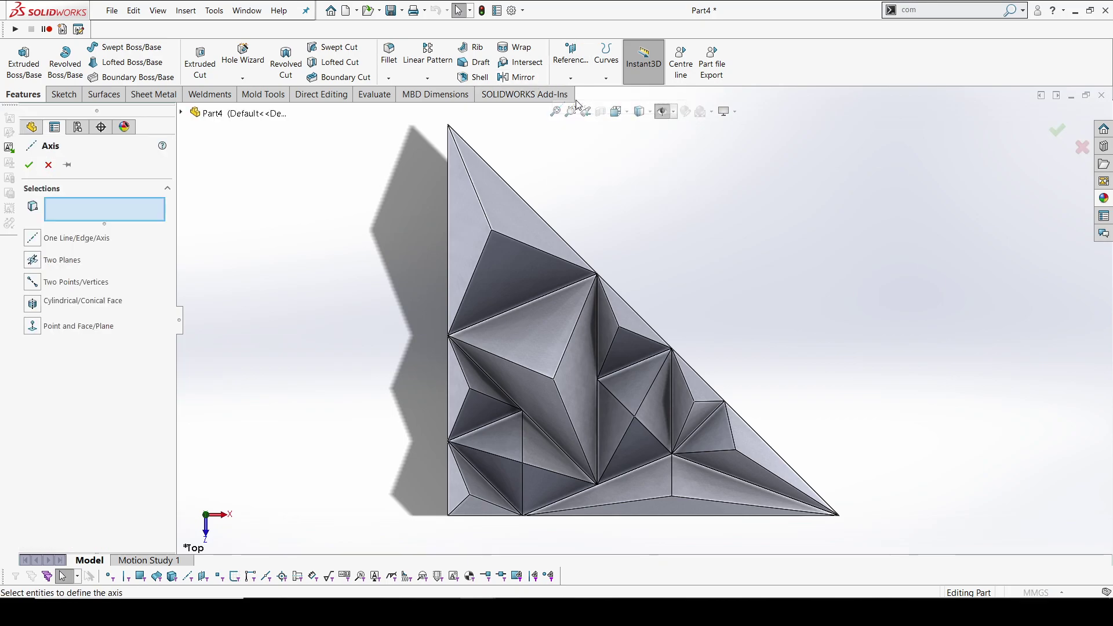
left_click(49, 165)
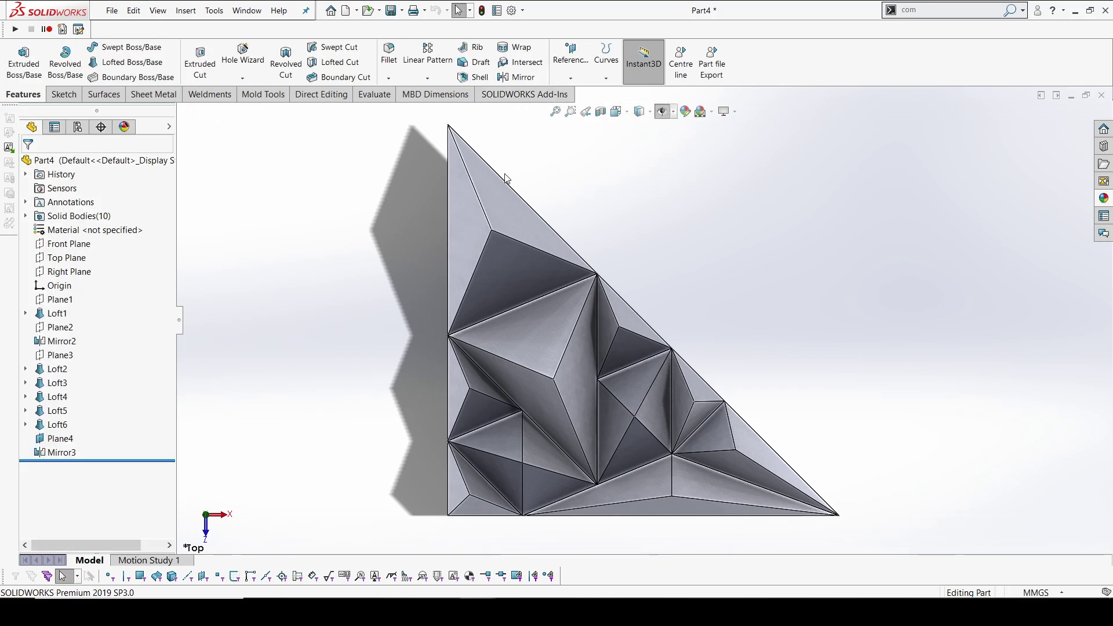
Define Plane5 from the triangle's top corner, a panel face and the far corner.
left_click(571, 69)
left_click(576, 92)
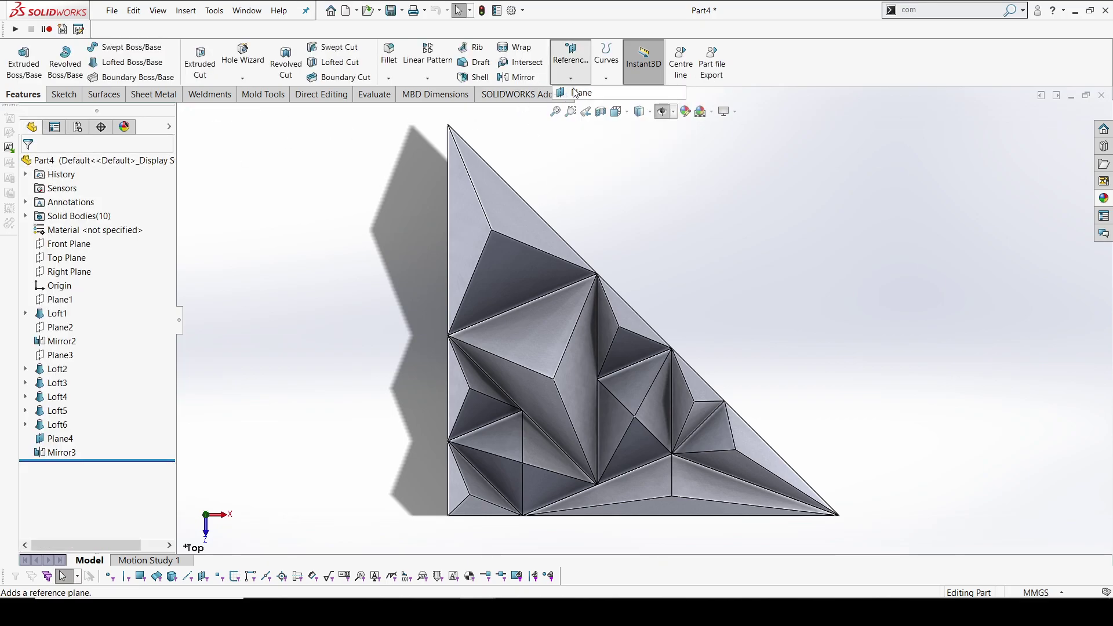
left_click(448, 125)
middle_click_drag(843, 517, 788, 275)
left_click(743, 252)
middle_click_drag(746, 307, 747, 425)
left_click(758, 451)
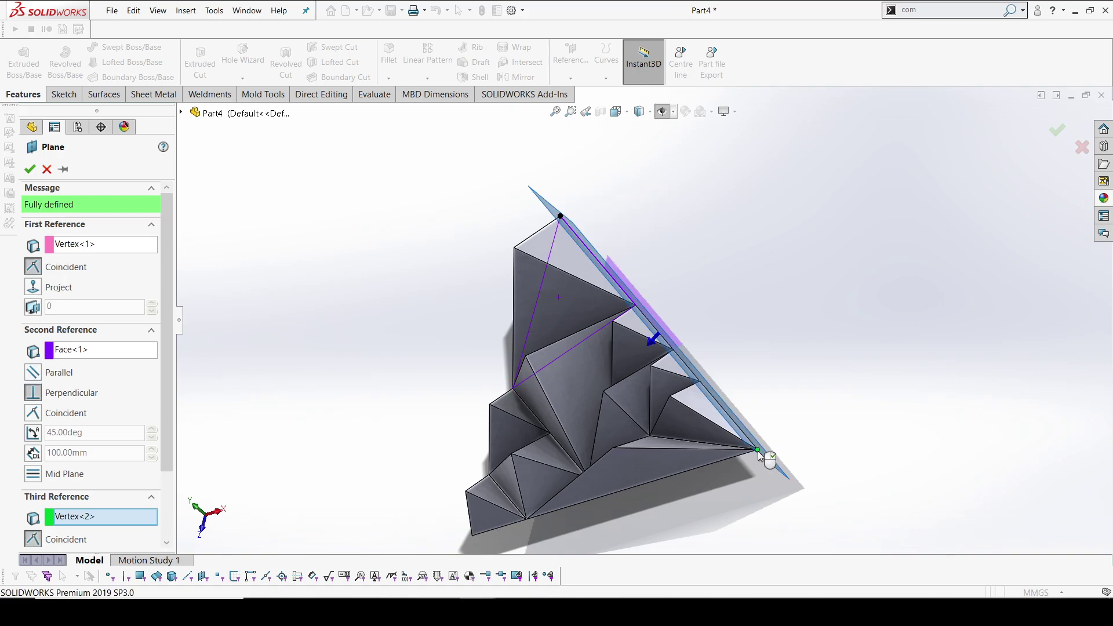
middle_click_drag(739, 332, 471, 318)
left_click(29, 168)
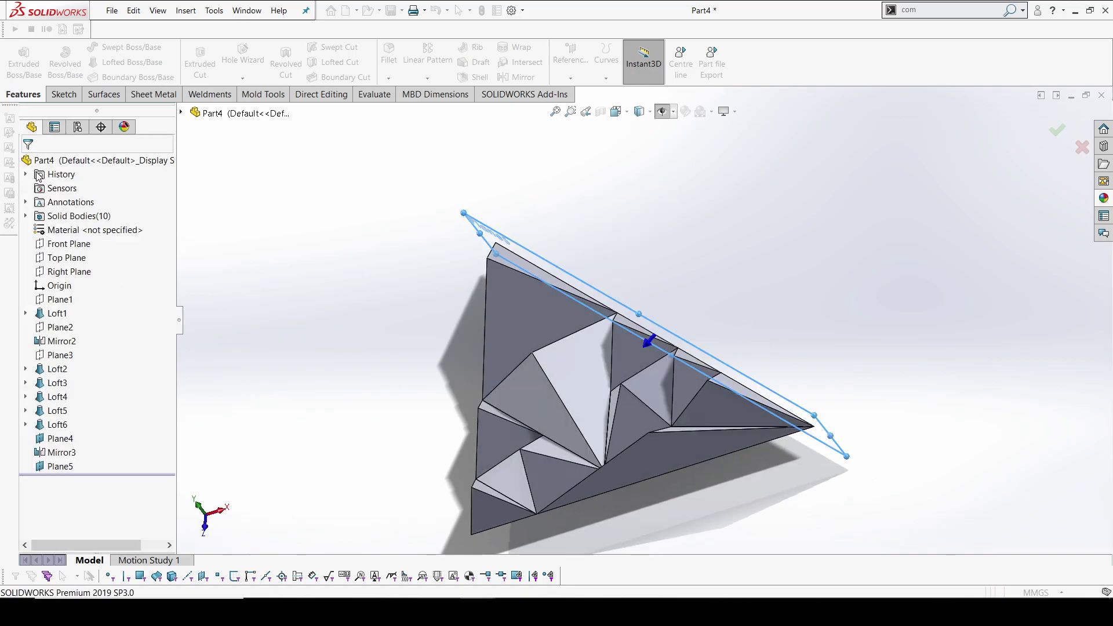
Mirror all ten bodies (Loft1–Loft6, Mirror2, Mirror3 copies) across Plane5, creating Mirror4.
left_click(518, 78)
left_click(559, 369)
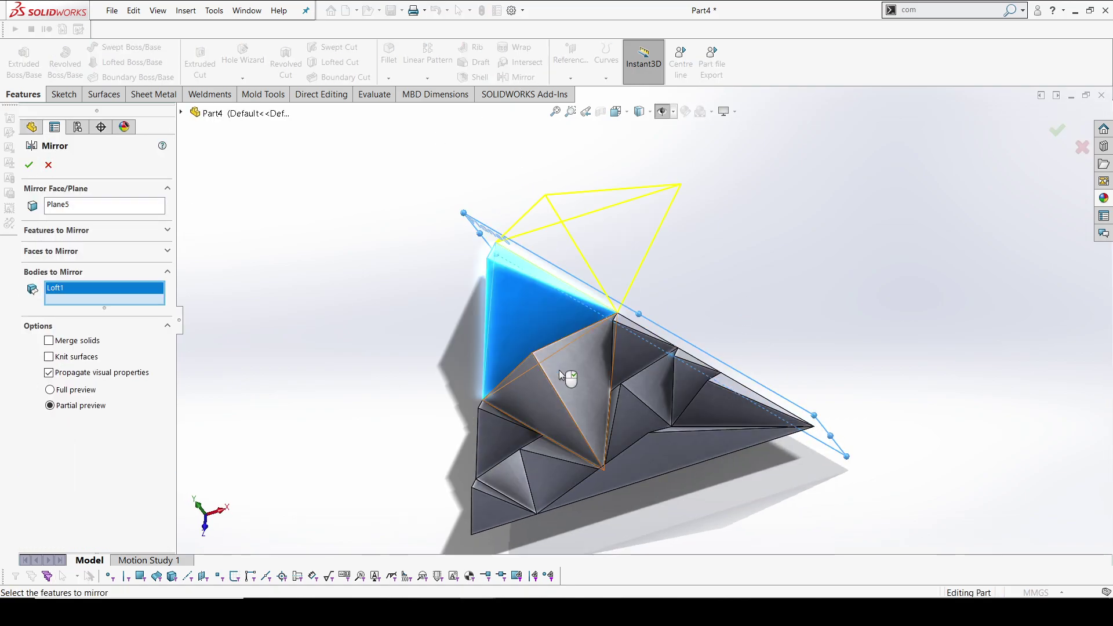
left_click(631, 360)
left_click(644, 382)
left_click(659, 405)
left_click(696, 394)
left_click(688, 429)
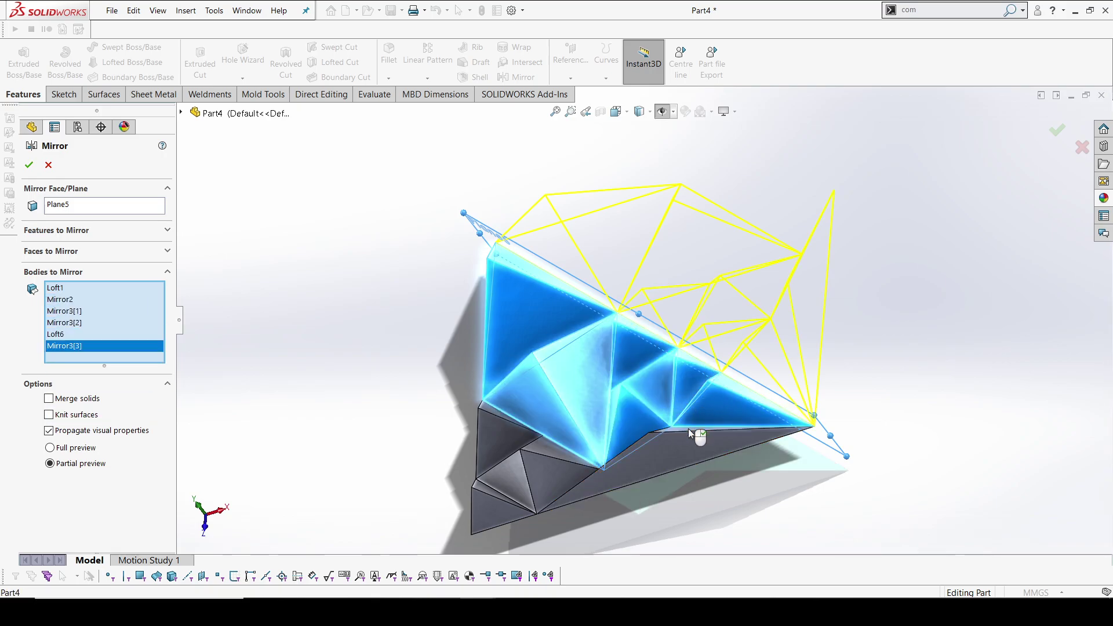
left_click(548, 478)
left_click(505, 470)
left_click(500, 462)
left_click(489, 509)
middle_click_drag(493, 507, 488, 462)
left_click(28, 165)
middle_click_drag(754, 325, 880, 328)
key("space")
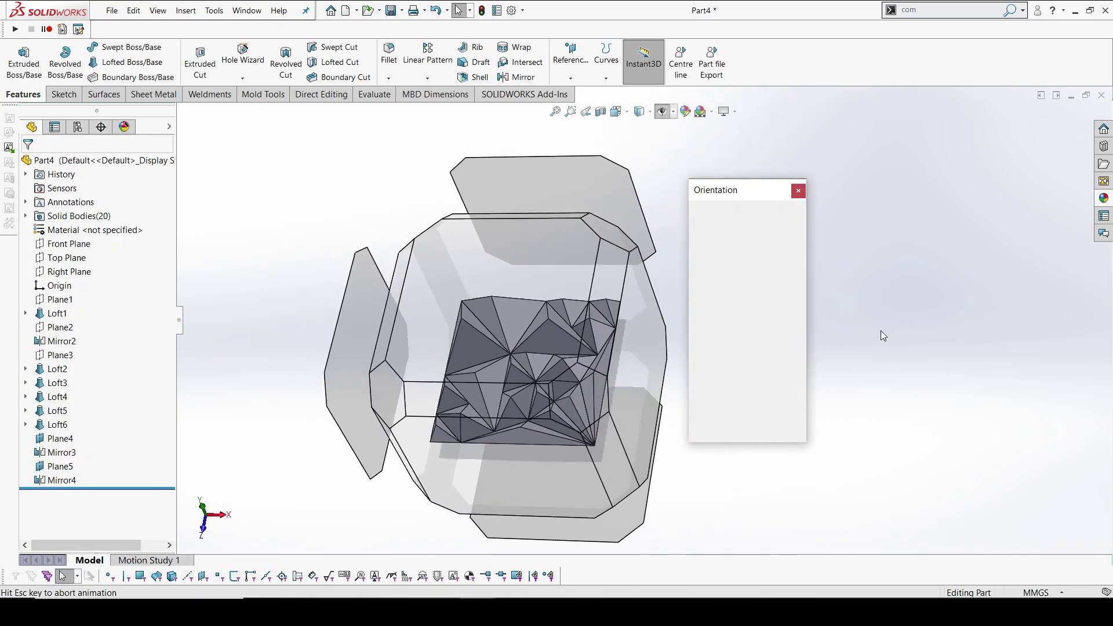
left_click(541, 295)
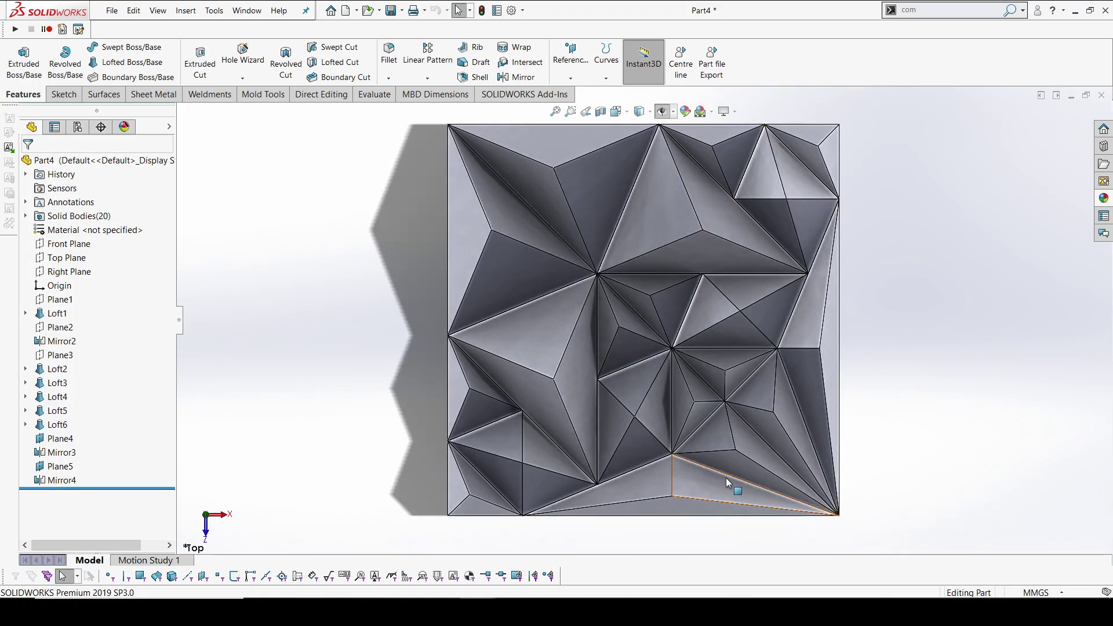
scroll(690, 385, "up", 2)
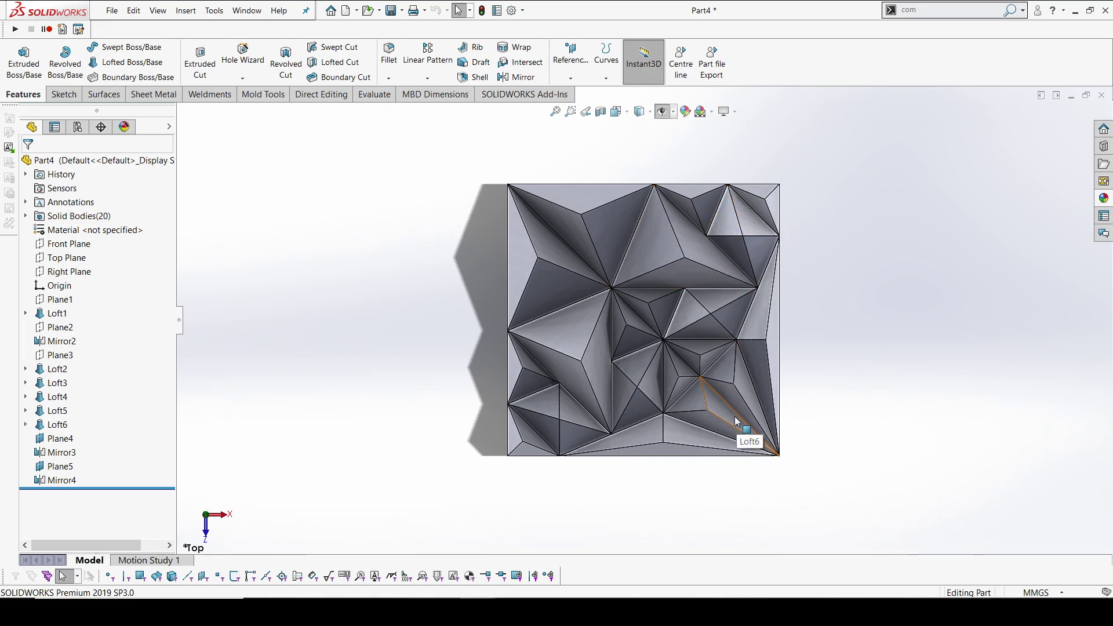
middle_click_drag(661, 317, 651, 266)
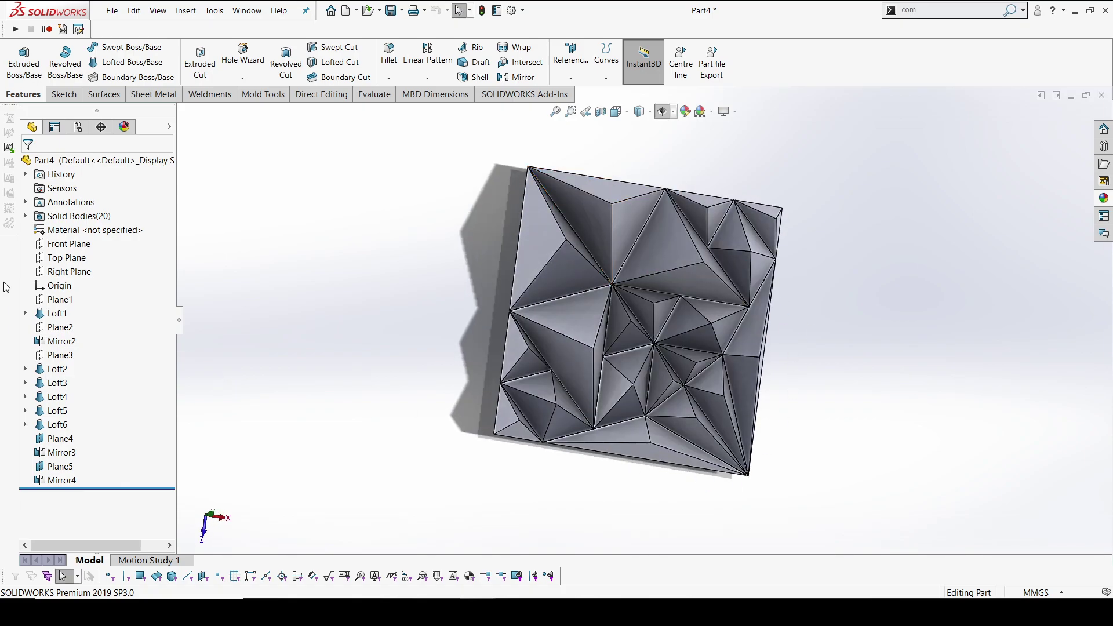
scroll(644, 316, "up", 3)
middle_click_drag(768, 394, 748, 337)
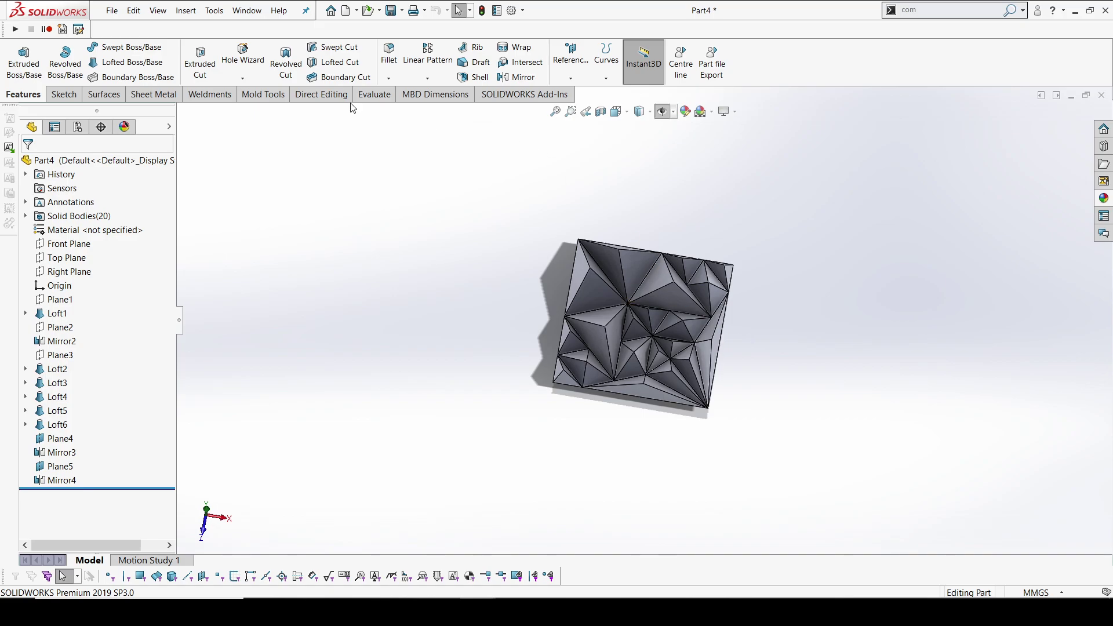
mouse_move(834, 443)
middle_mouse_down()
mouse_move(643, 337)
mouse_move(669, 382)
middle_mouse_up()
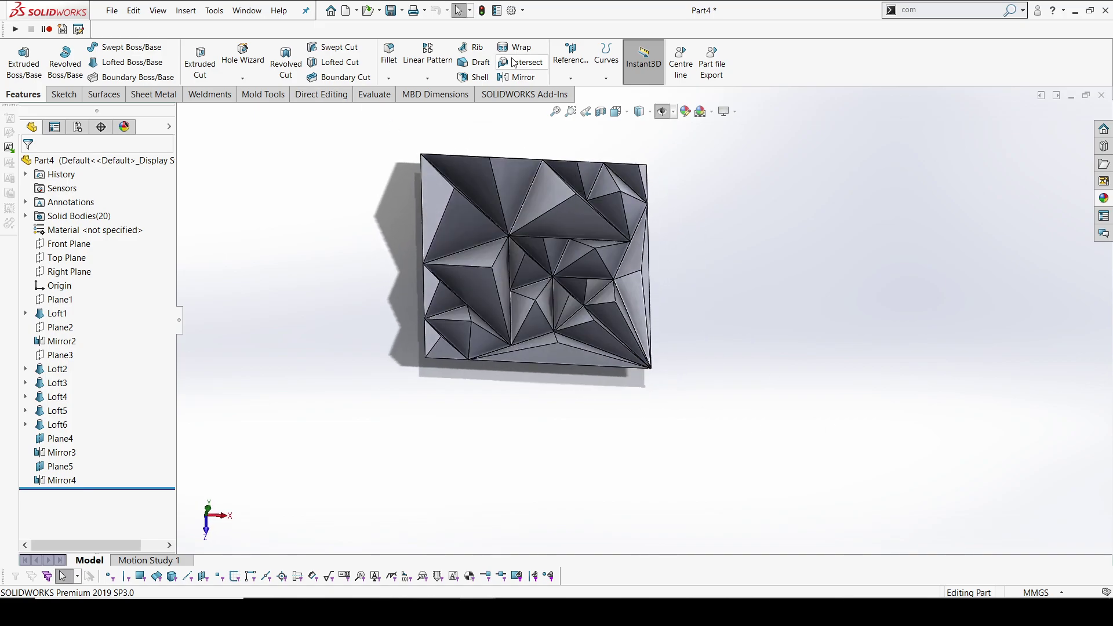
Create reference axis Axis1 through the panel's corner vertex and a panel face.
left_click(606, 78)
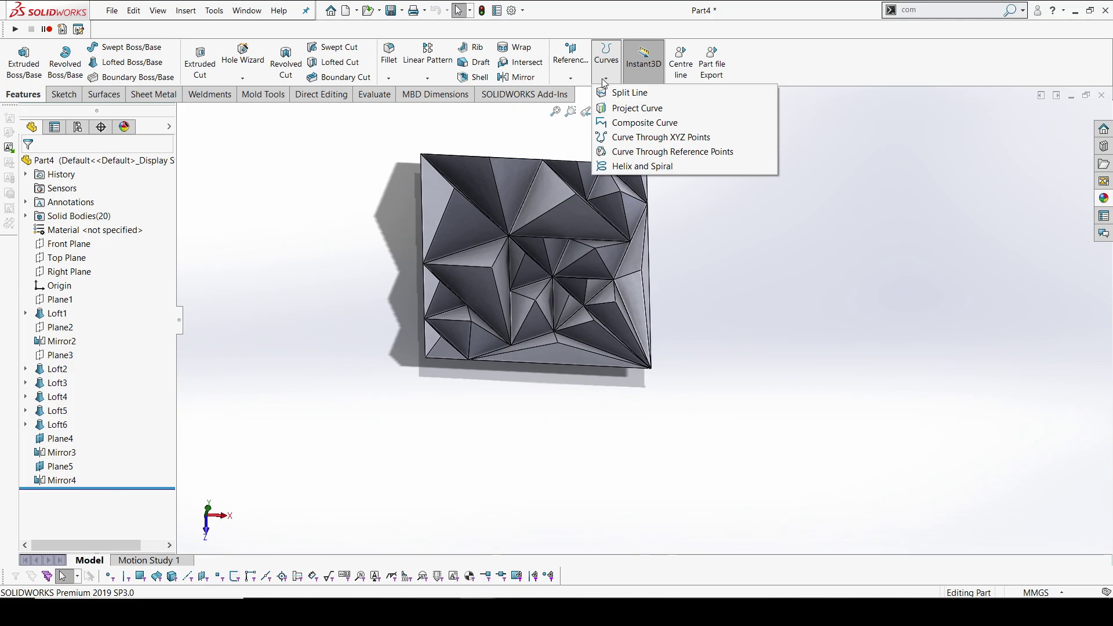
left_click(571, 79)
left_click(596, 110)
scroll(650, 342, "down", 8)
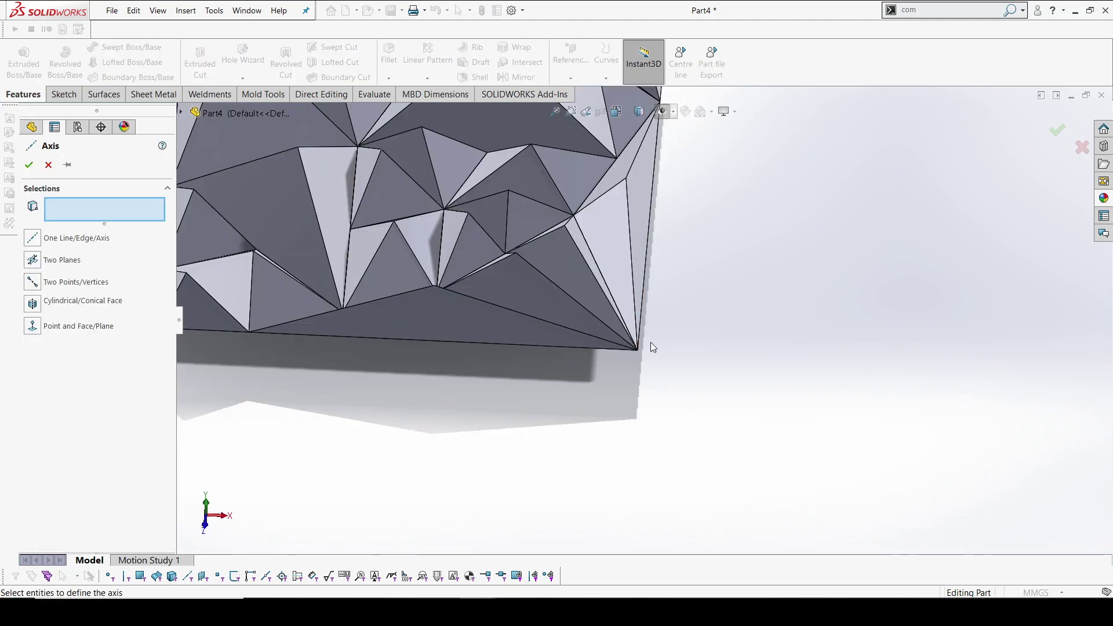
left_click(600, 363)
middle_click_drag(600, 363, 554, 383)
left_click(575, 394)
middle_click_drag(629, 356, 235, 266)
key("Return")
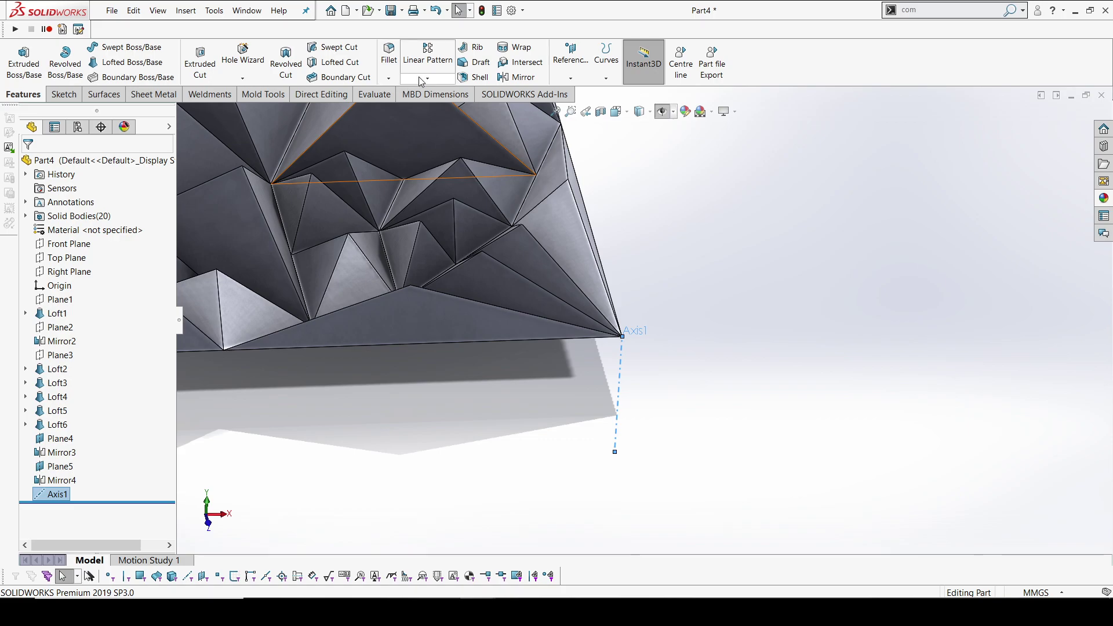
Start a circular pattern around Axis1 set to pattern whole bodies.
left_click(427, 77)
left_click(441, 109)
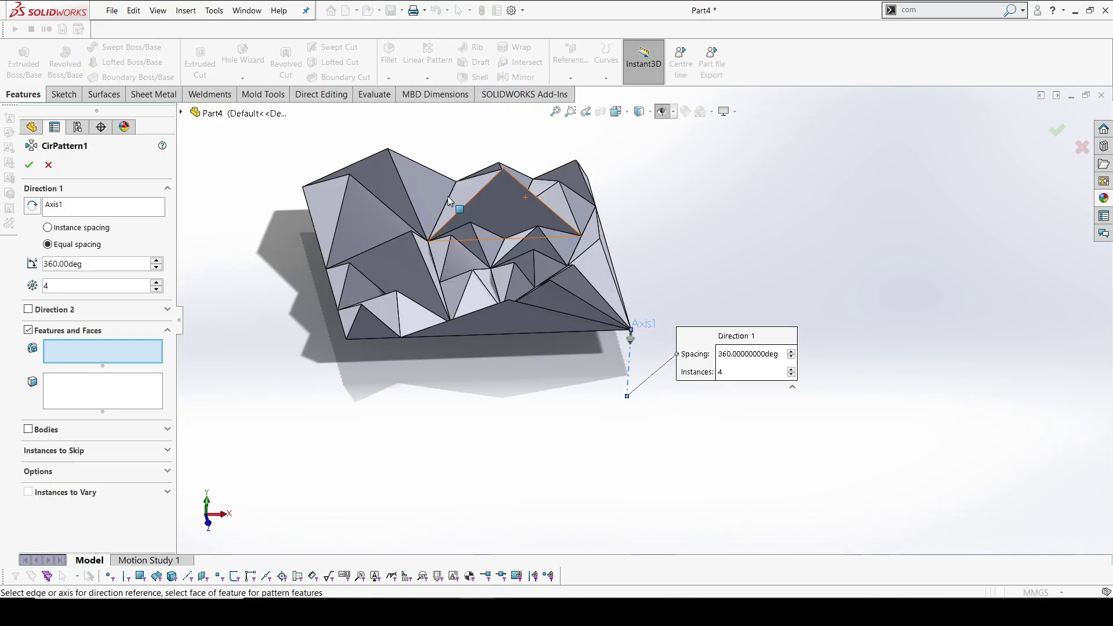
left_click(46, 430)
left_click_drag(366, 182, 463, 239)
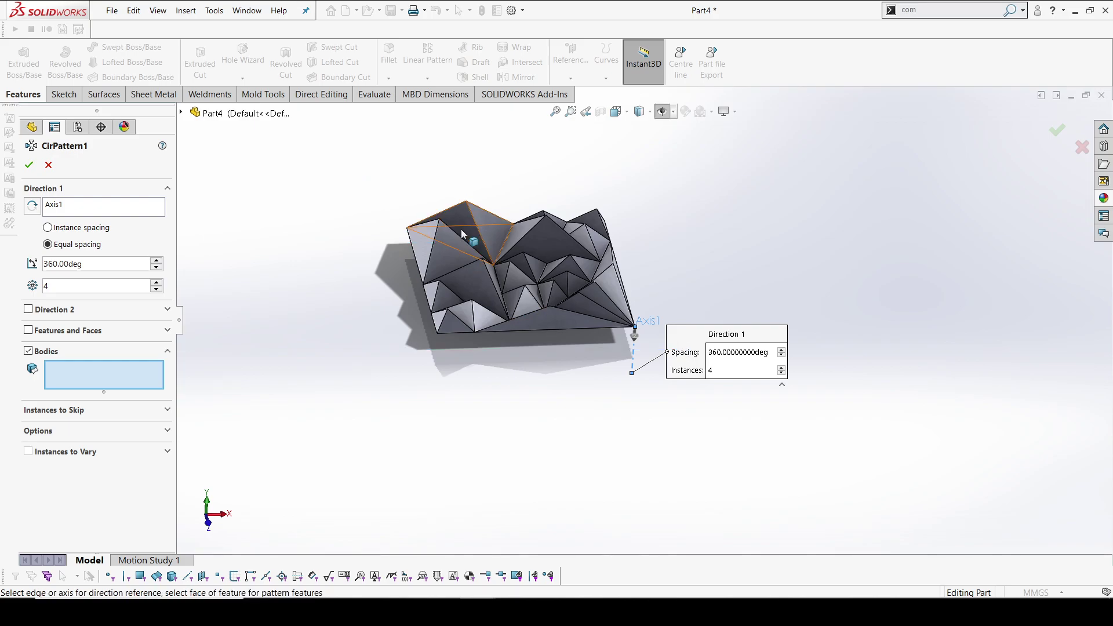
left_click_drag(416, 158, 708, 323)
left_click_drag(571, 294, 671, 352)
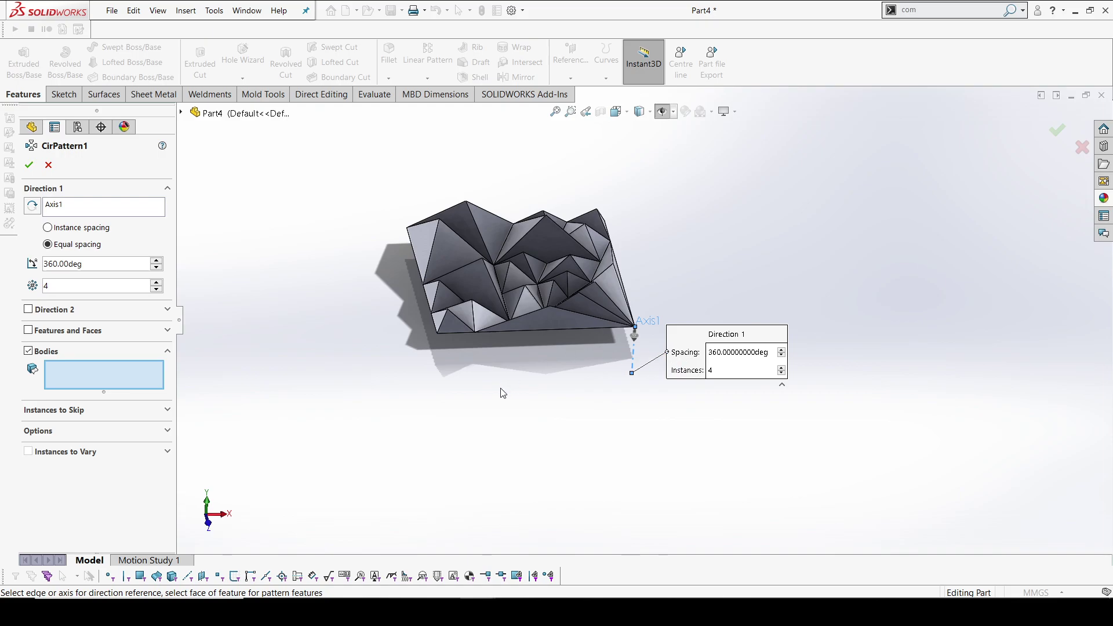
Add Mirror4[1], Loft1, and Mirror4[2], [9], [10], [7], [8], [4], [3] to the pattern bodies.
left_click(486, 231)
left_click(465, 251)
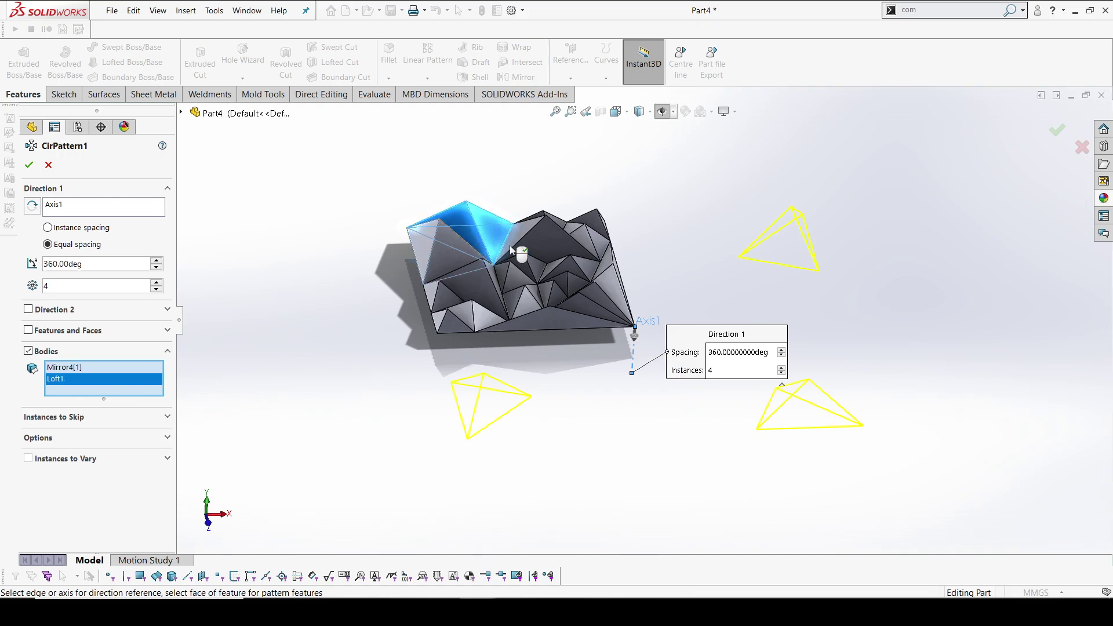
left_click(555, 233)
middle_click_drag(556, 231, 603, 220)
left_click(611, 203)
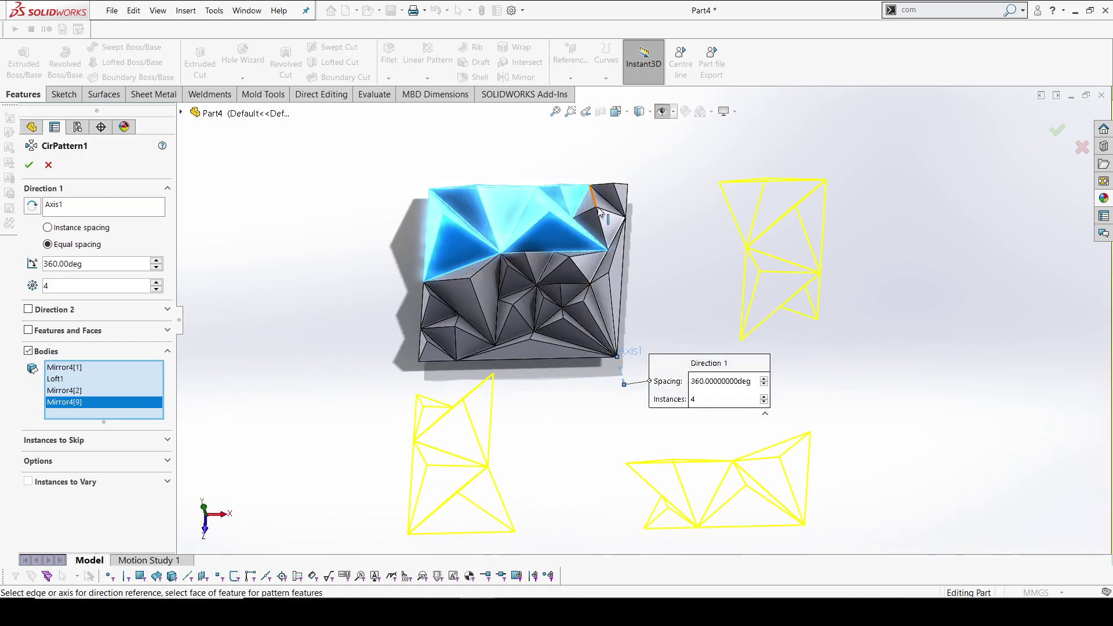
left_click(611, 204)
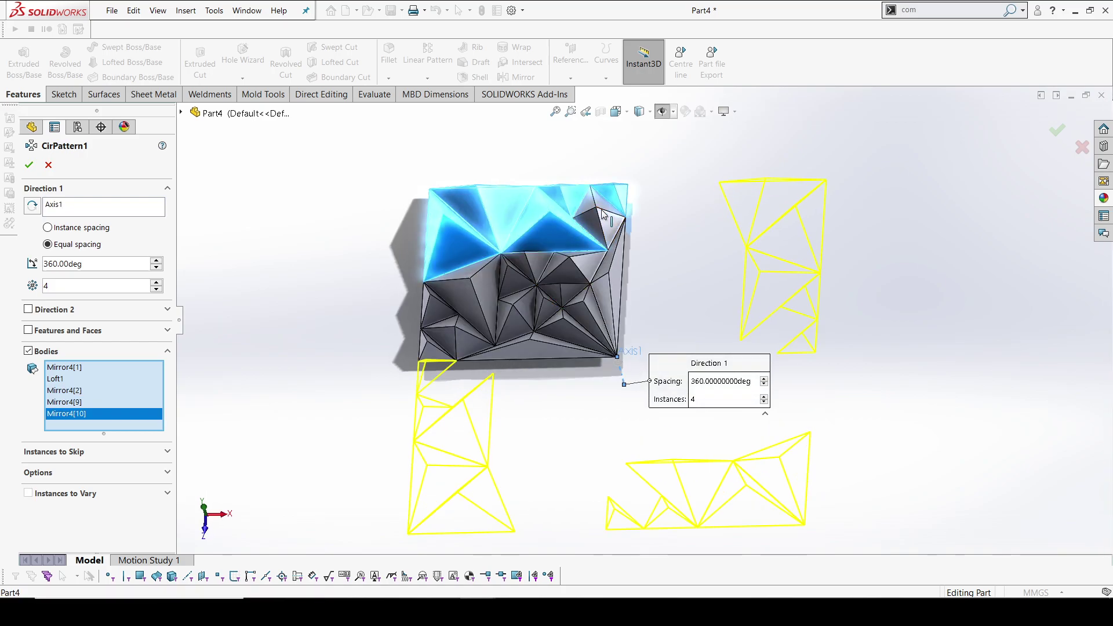
left_click(620, 243)
left_click(572, 258)
left_click(591, 266)
left_click(527, 263)
Add Mirror3[1], Mirror2, Loft2–Loft5, Mirror3[3], Mirror4[6] and the remaining dark body.
left_click(492, 292)
left_click(490, 289)
left_click(458, 313)
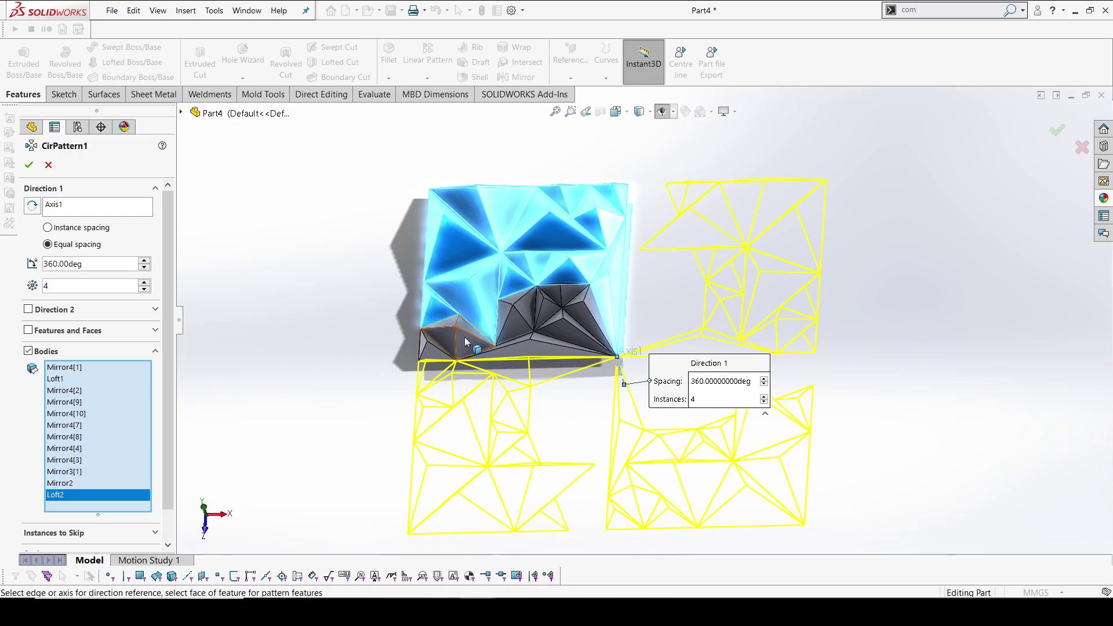
left_click(464, 336)
left_click(427, 355)
left_click(540, 353)
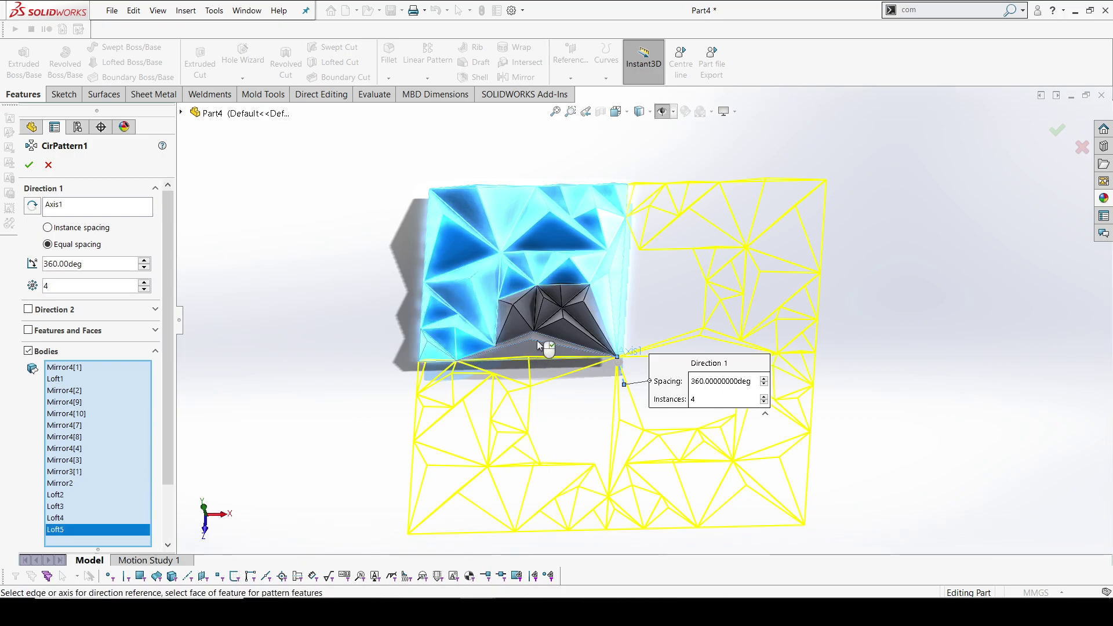
left_click(544, 312)
left_click(567, 295)
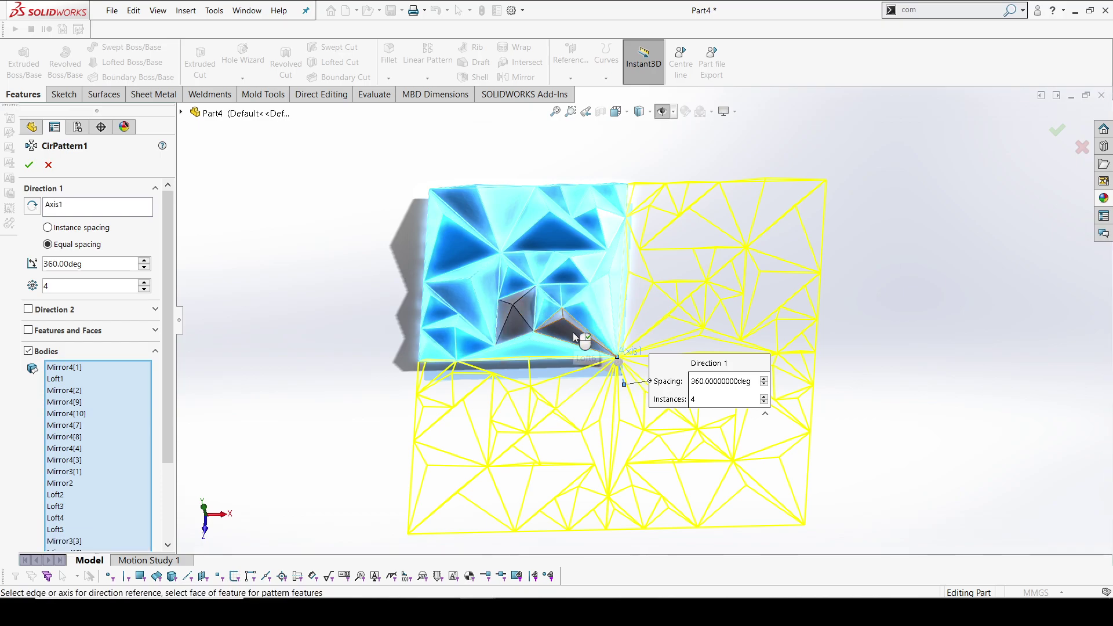
left_click(519, 328)
Confirm the 4-instance, 360° equal-spacing pattern and view the tile from the top.
middle_click_drag(519, 328, 707, 273)
scroll(544, 325, "up", 1)
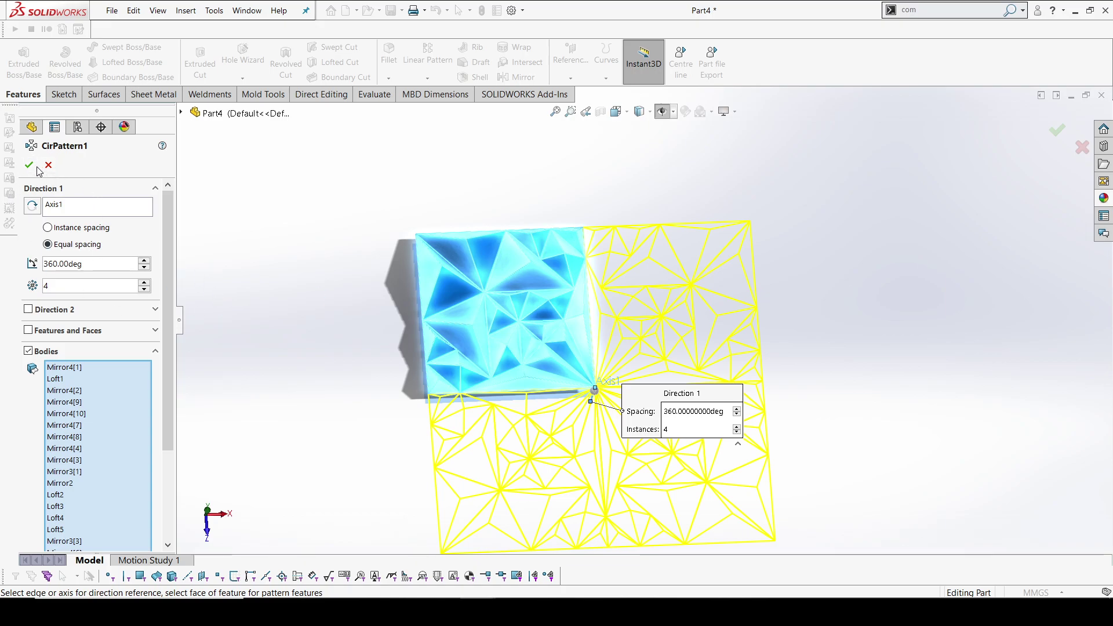
scroll(661, 249, "up", 1)
middle_click_drag(690, 307, 701, 336)
key("space")
left_click(478, 347)
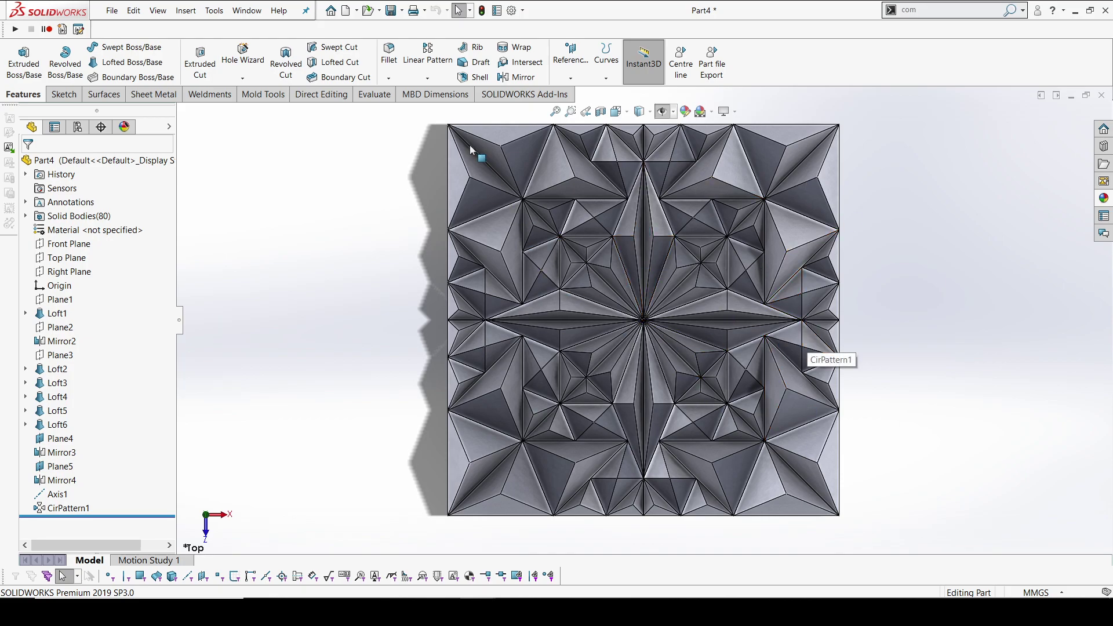
left_click(313, 95)
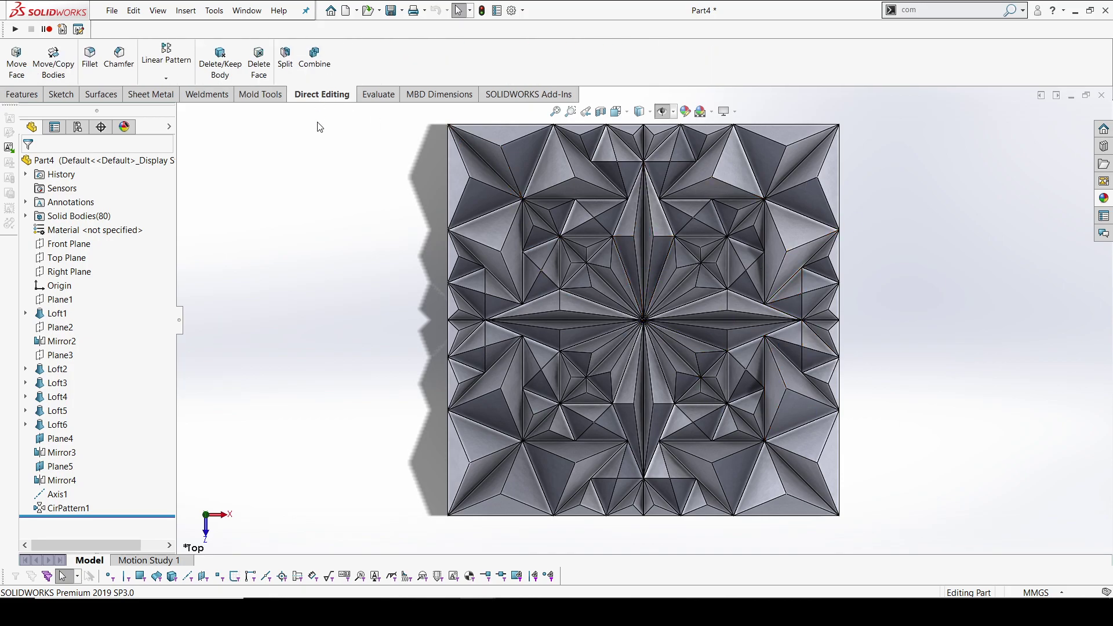
left_click(315, 57)
scroll(436, 149, "up", 2)
left_click_drag(446, 147, 837, 500)
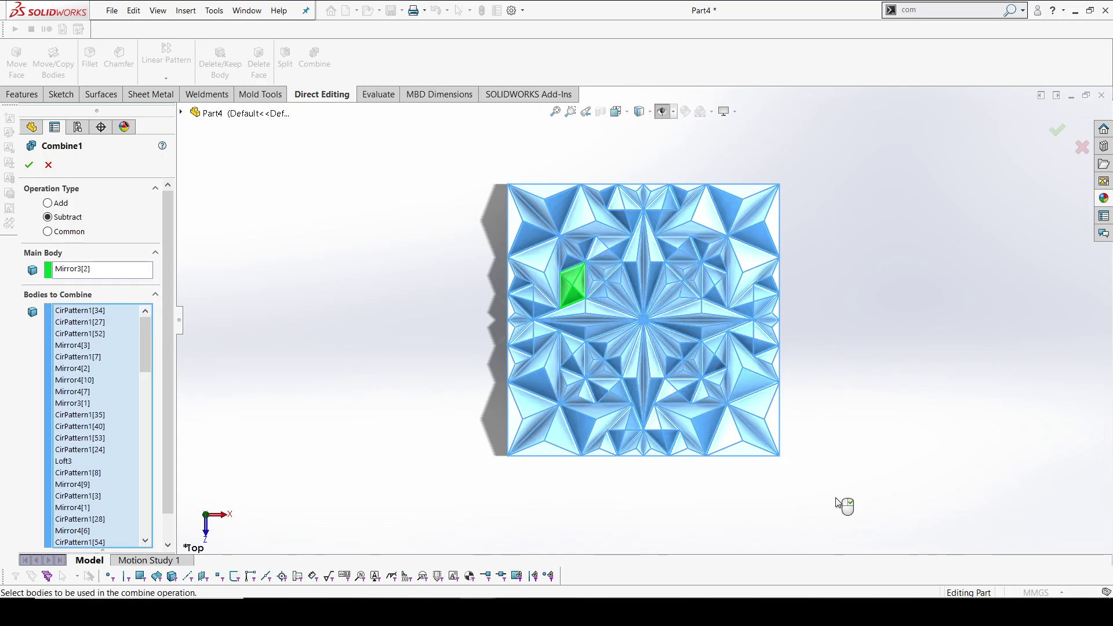
left_click(47, 203)
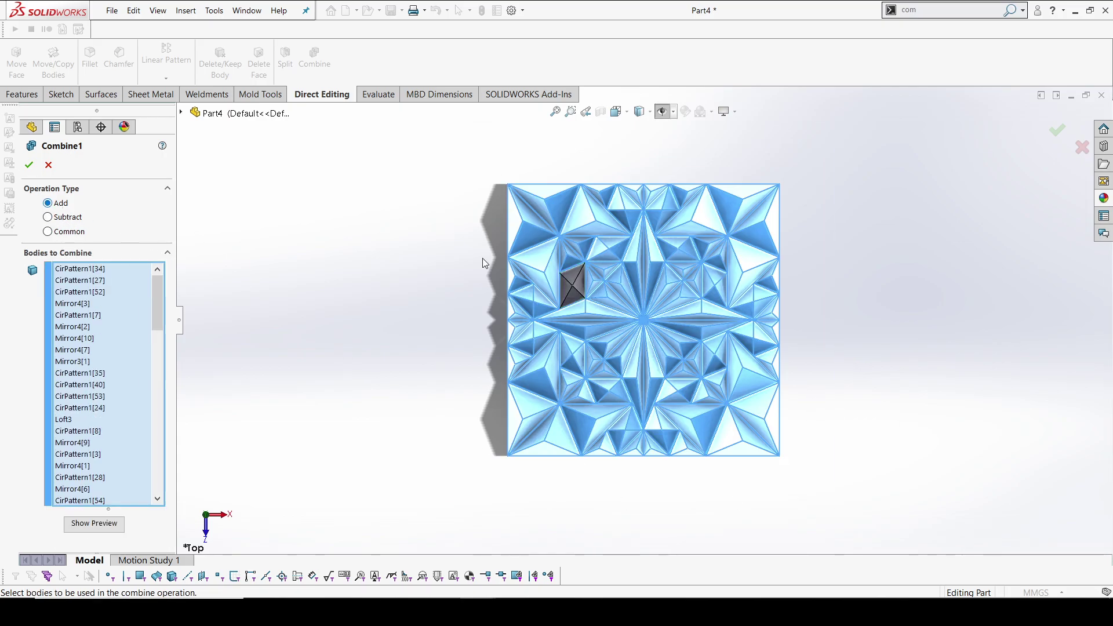
left_click(571, 284)
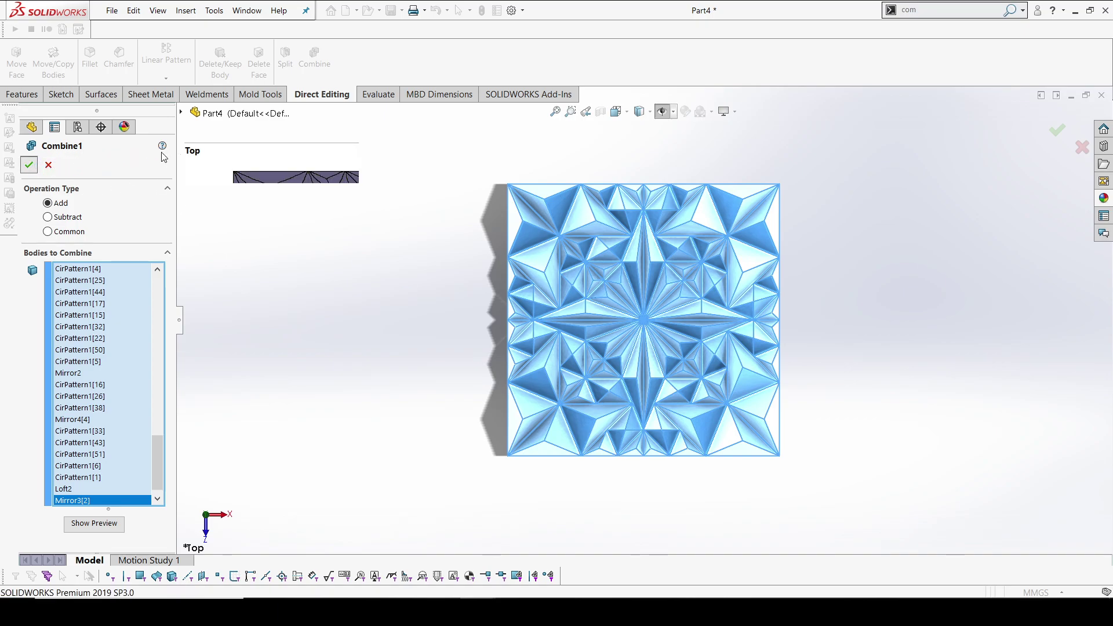
left_click(47, 163)
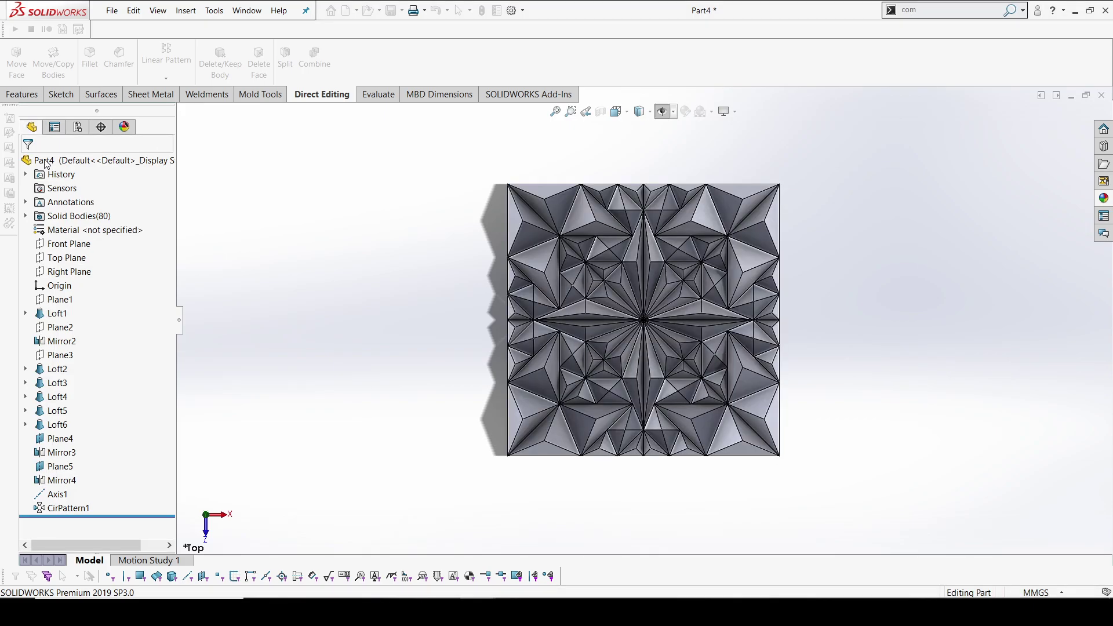
middle_click_drag(568, 225, 768, 212)
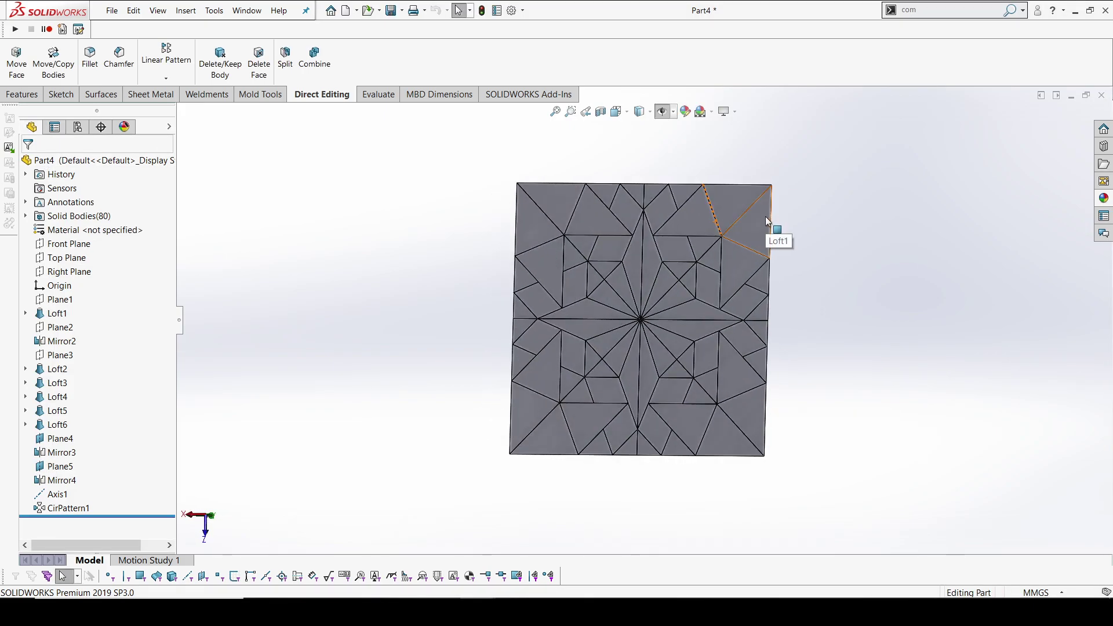
Start a sketch on the tile's underside and draw a corner rectangle around it.
left_click(765, 216)
left_click(820, 181)
left_click(479, 234)
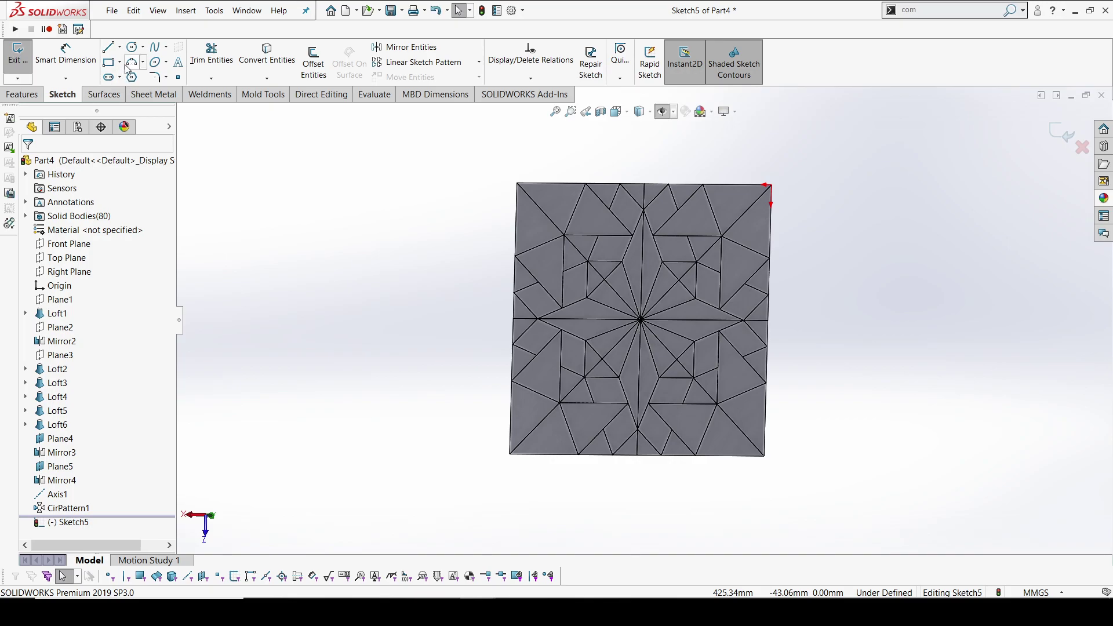
left_click(119, 63)
left_click(241, 77)
left_click(506, 164)
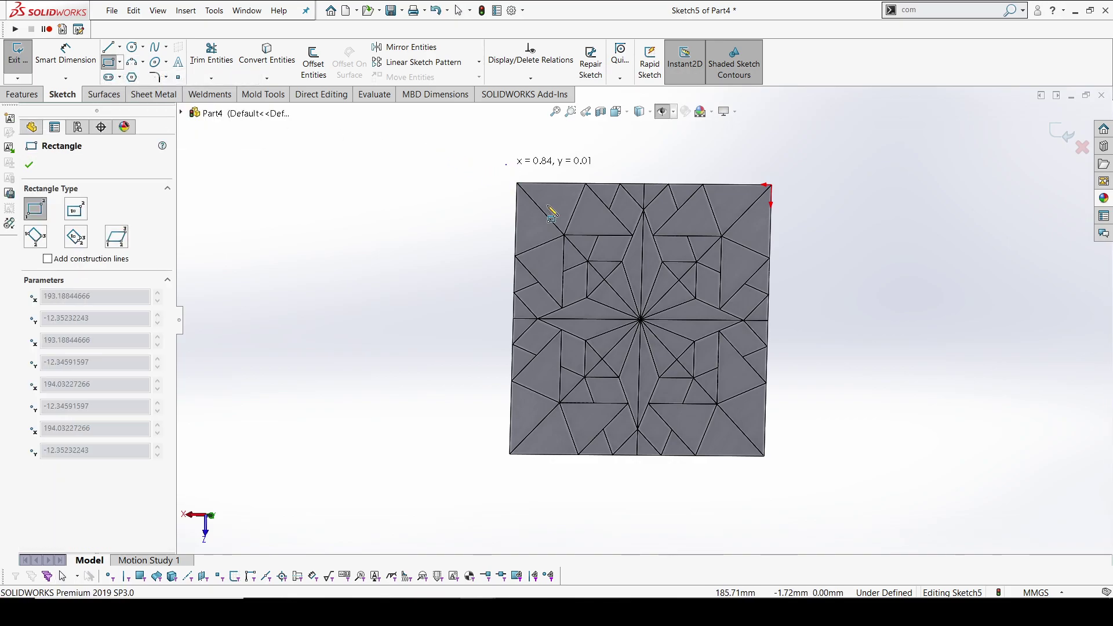
left_click(783, 466)
key("Escape")
Look normal to the sketch plane and delete the first corner rectangle.
key("space")
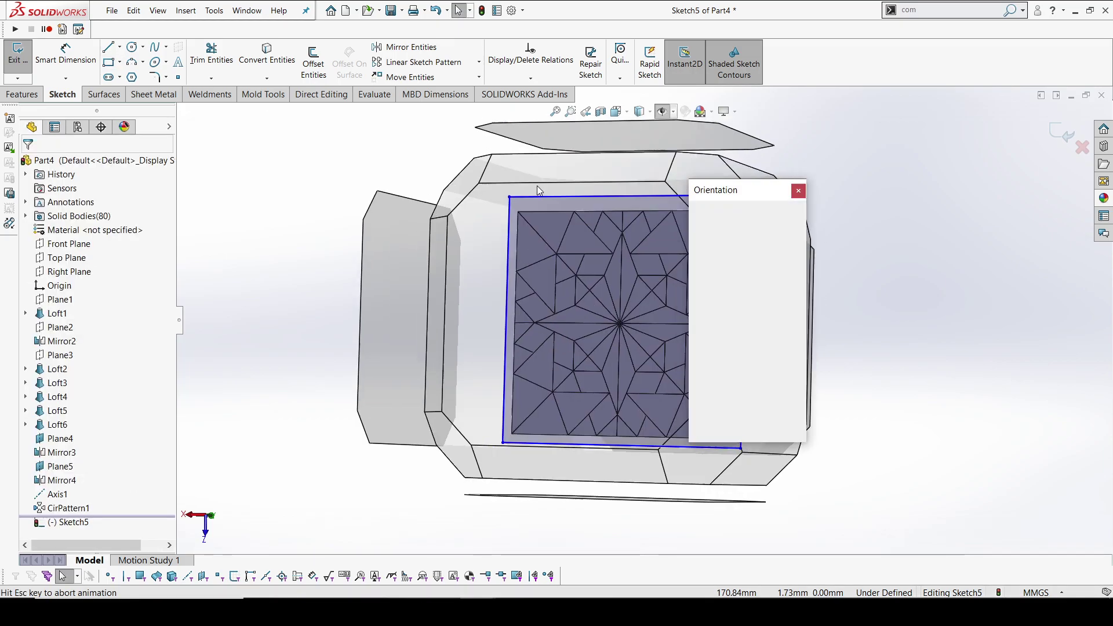
left_click(466, 258)
key("space")
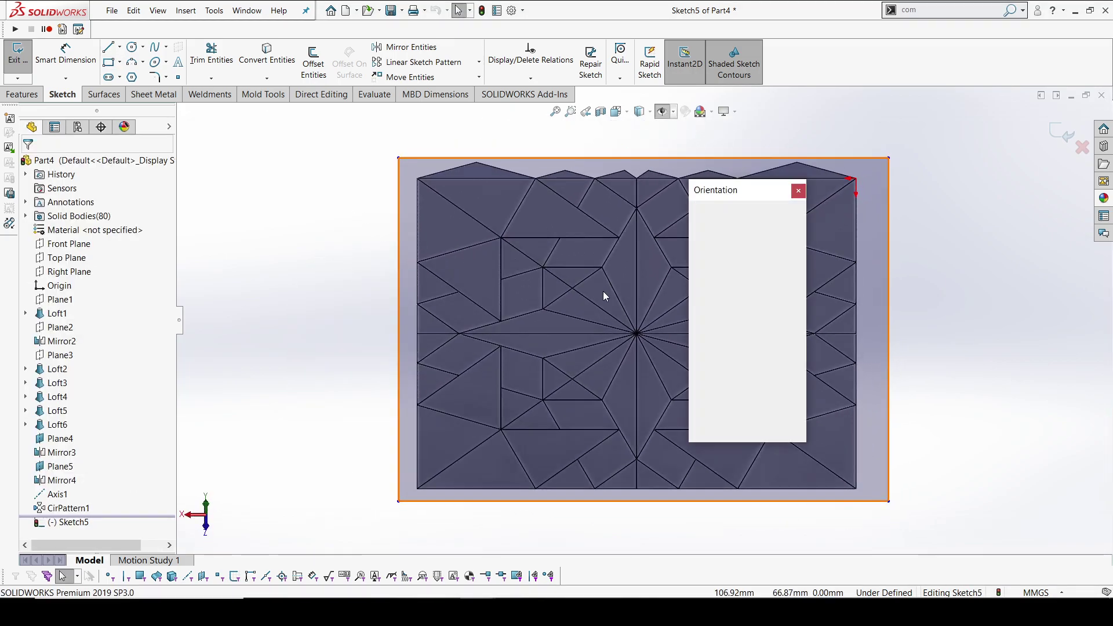
left_click(514, 450)
right_click_drag(338, 277, 371, 185)
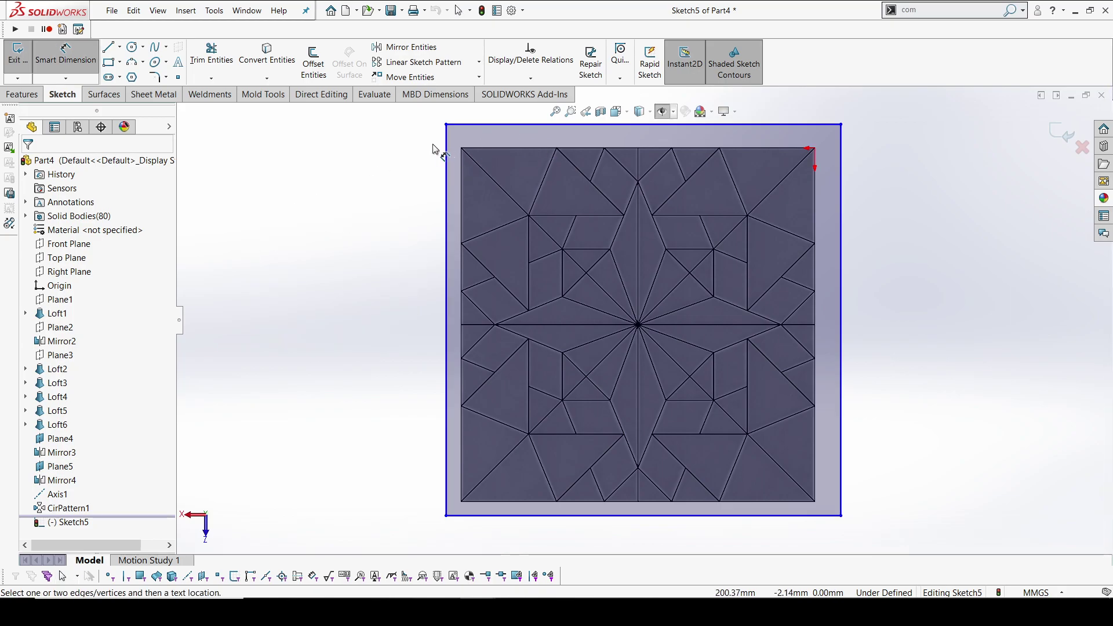
key("z")
left_click_drag(457, 153, 843, 505)
key("Delete")
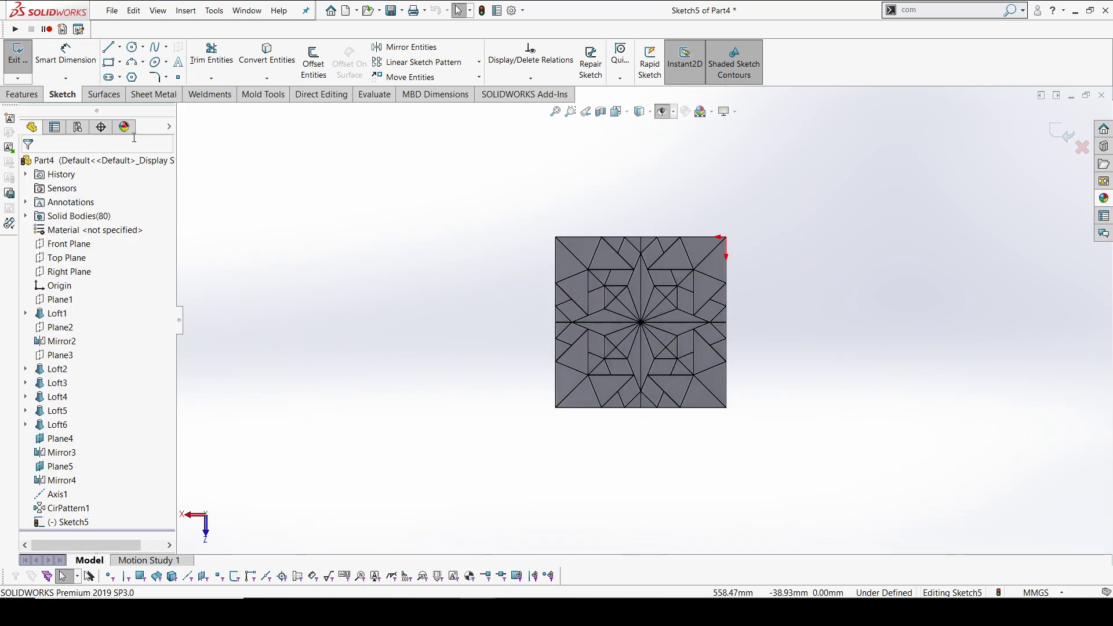
Draw a center rectangle from the pattern centre extending beyond the tile's corner.
left_click(120, 62)
left_click(148, 92)
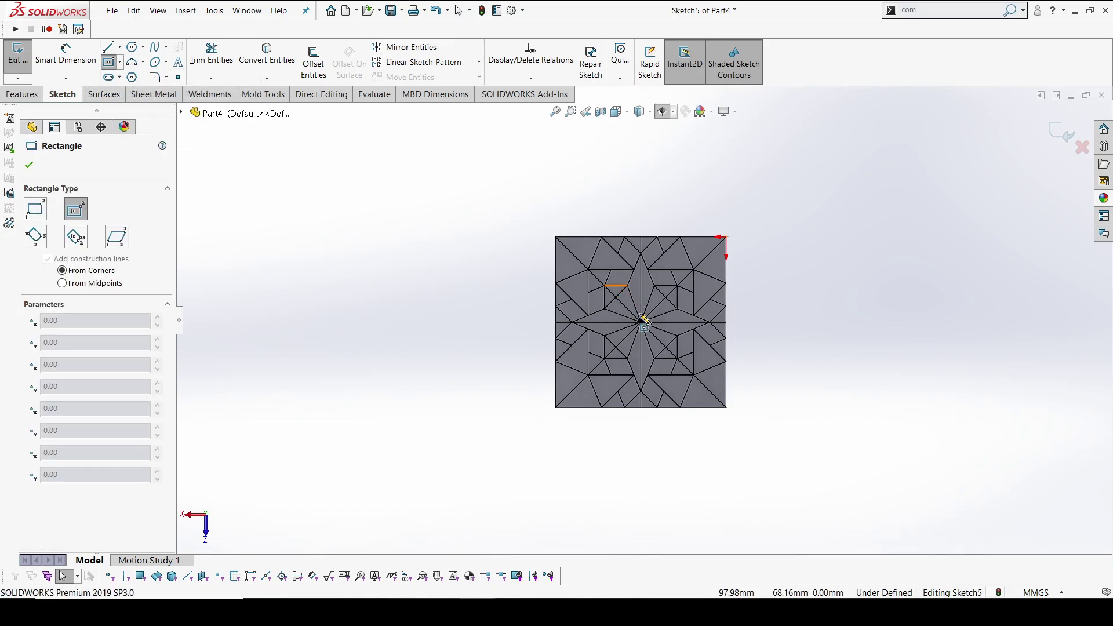
scroll(642, 323, "down", 13)
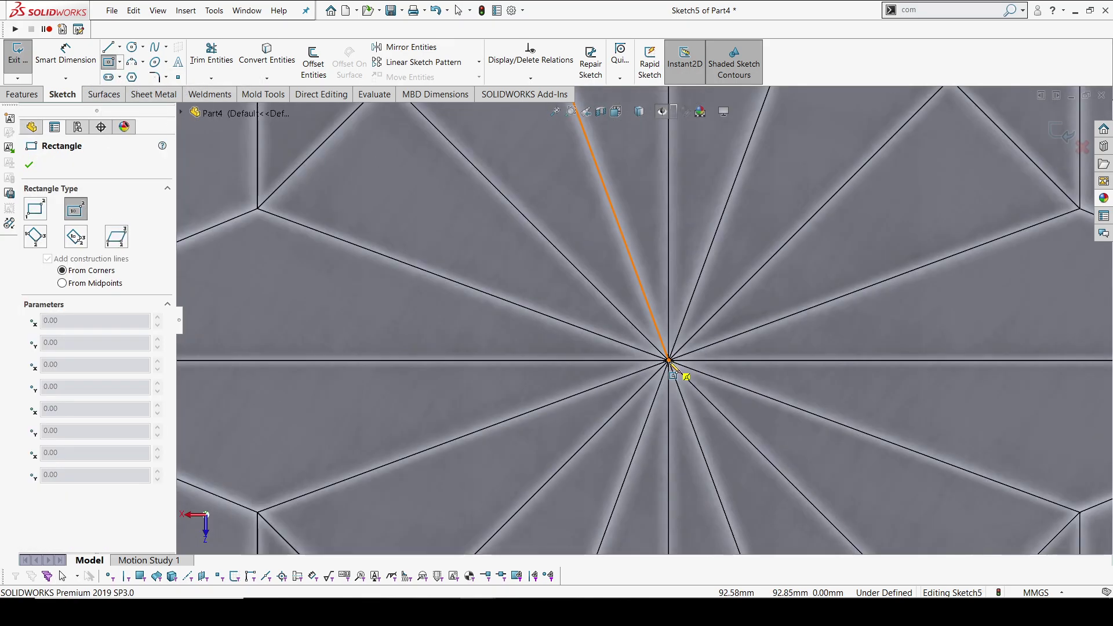
left_click(668, 360)
scroll(586, 242, "up", 3)
scroll(608, 191, "down", 5)
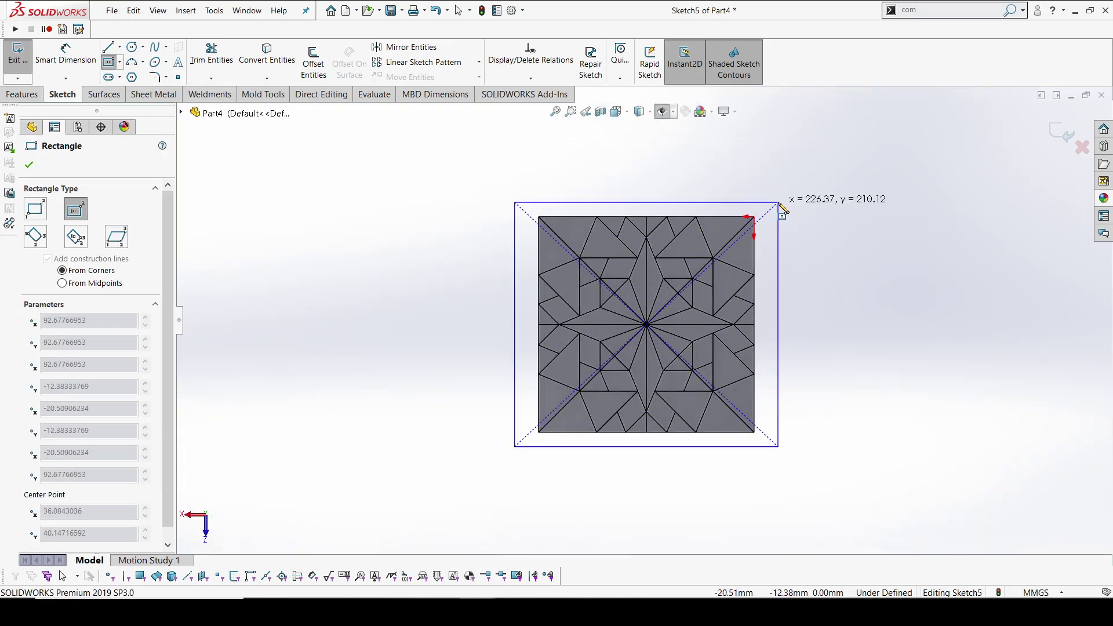
left_click(778, 204)
Dimension the outline's side and top gaps from the tile edges to 20 mm each.
right_click_drag(777, 232, 782, 199)
left_click(755, 246)
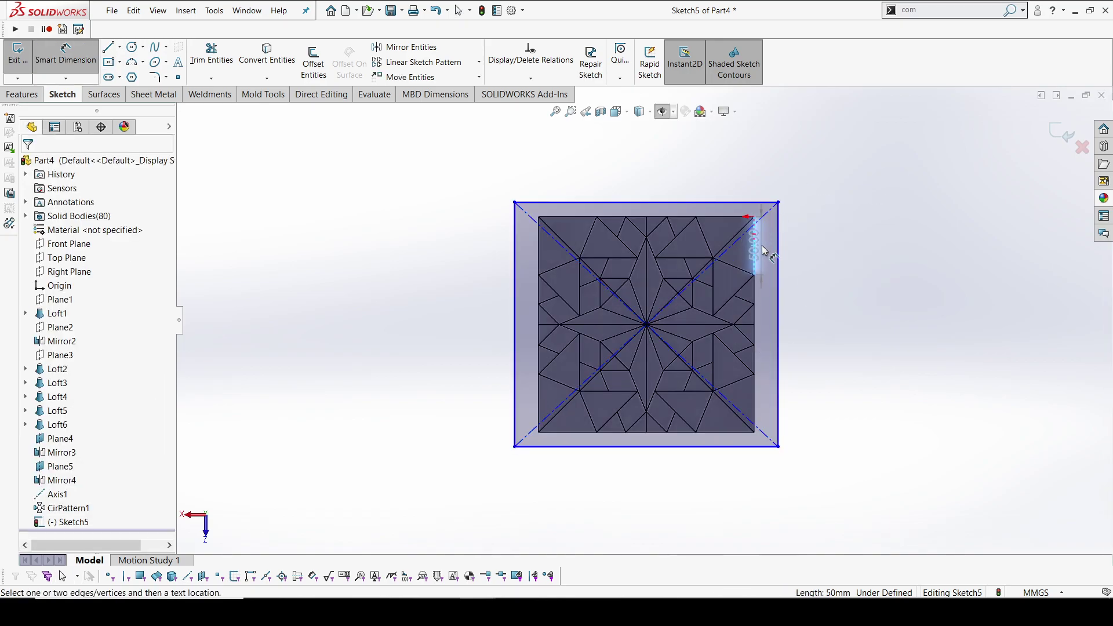
left_click(754, 249)
left_click(835, 282)
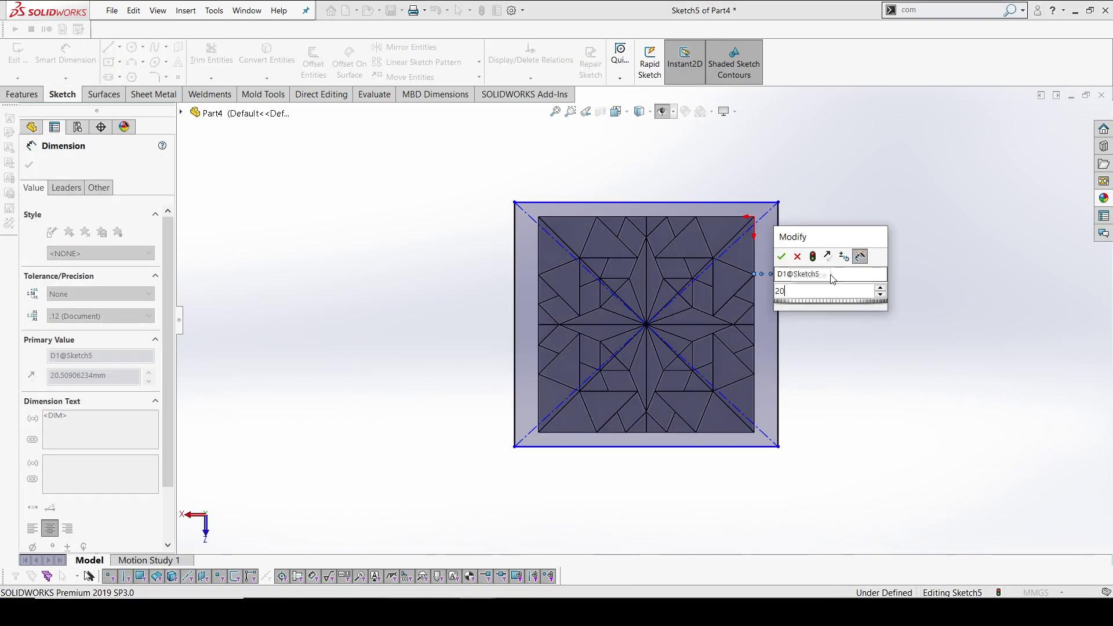
type("20")
key("Return")
left_click(716, 217)
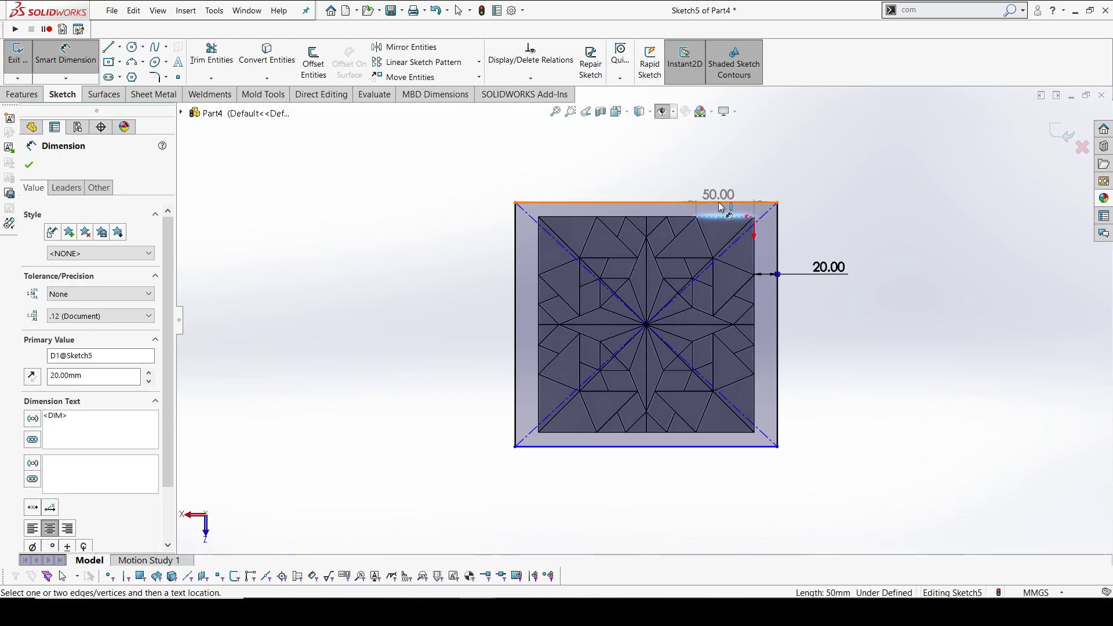
left_click(729, 159)
type("20")
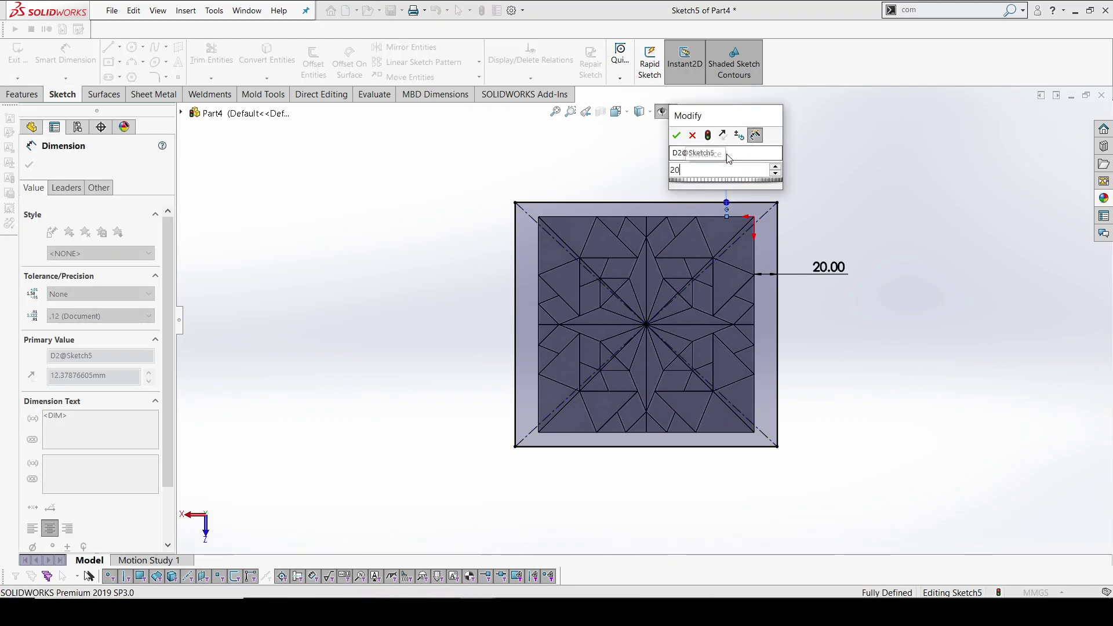
key("Return")
mouse_move(744, 273)
middle_mouse_down()
mouse_move(557, 229)
mouse_move(626, 209)
middle_mouse_up()
left_click(21, 94)
left_click(24, 61)
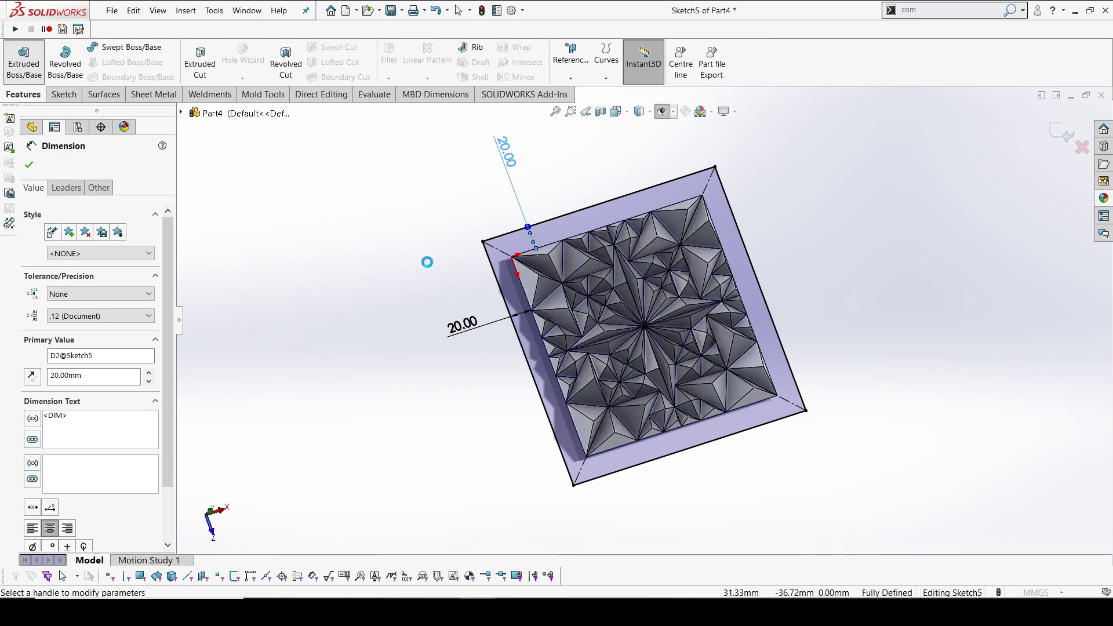
Extrude the base outline blind 5 mm, merging it with the relief into one body.
middle_click_drag(428, 267, 427, 172)
key("ctrl+a")
type("5")
key("Return")
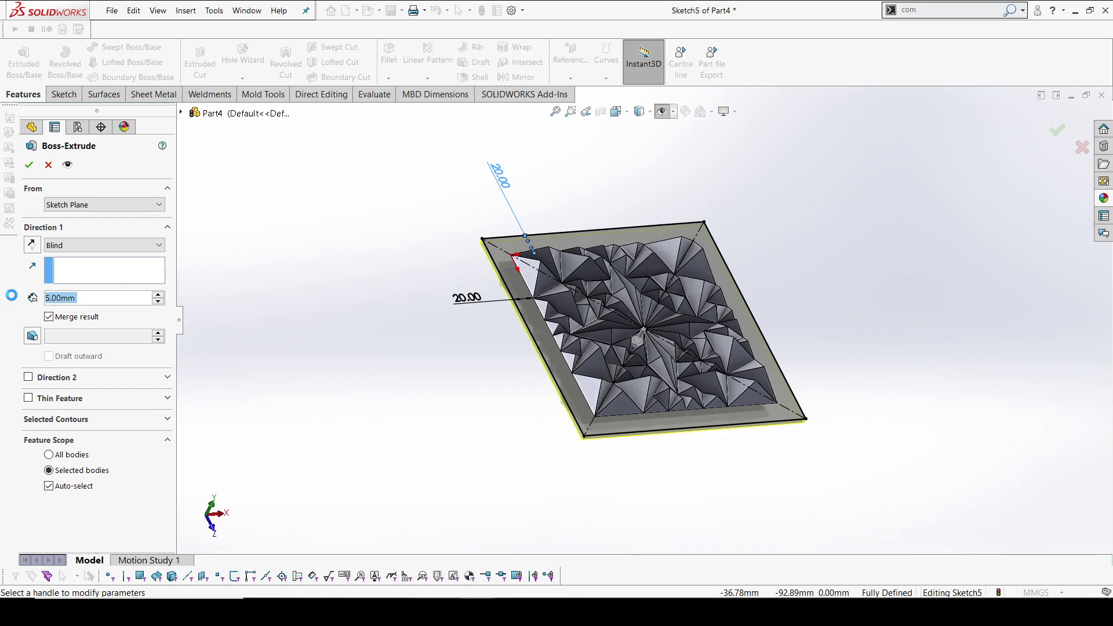
key("Return")
middle_click_drag(452, 331, 430, 218)
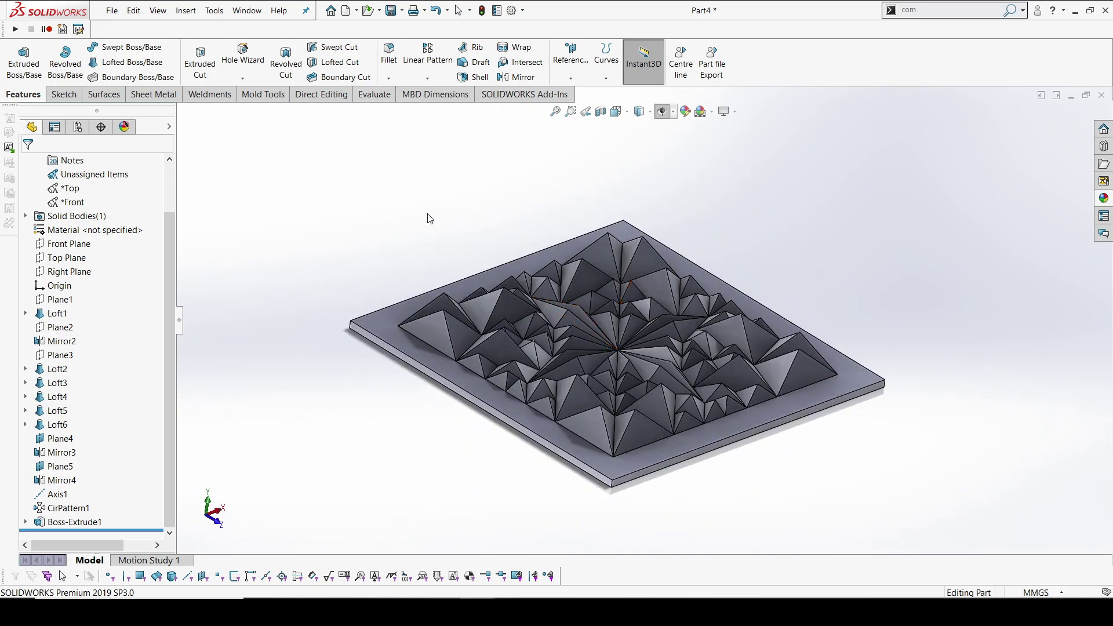
Apply the Plain White scene to the part.
left_click(726, 111)
left_click(712, 112)
left_click(735, 142)
middle_click_drag(827, 213, 686, 265)
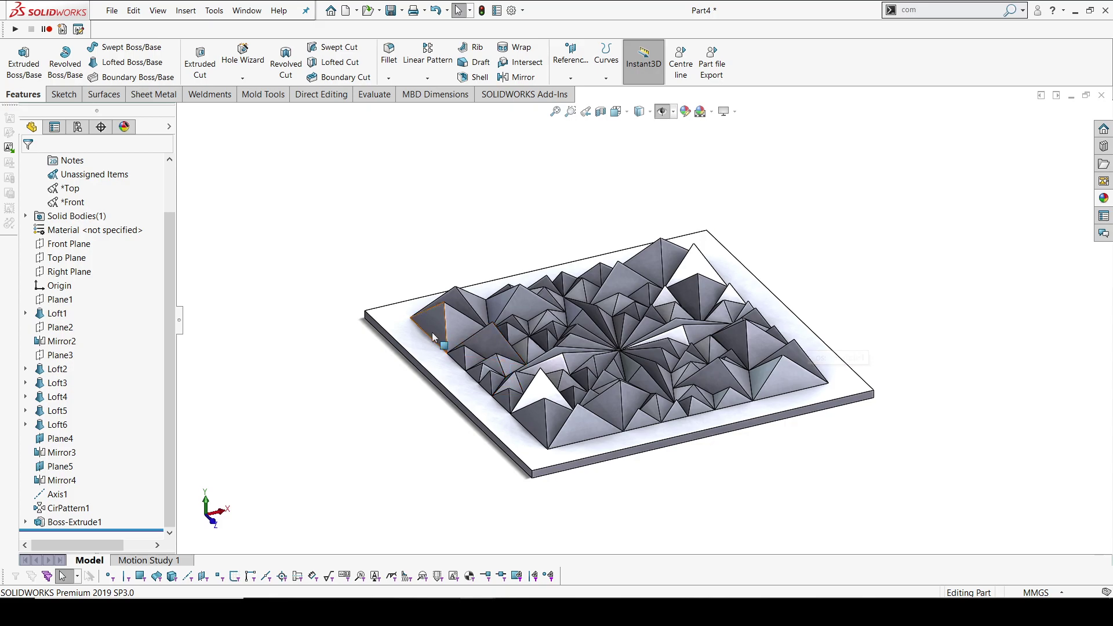
Roll the model back above Boss-Extrude1 and view the tile from the top.
left_click(73, 522)
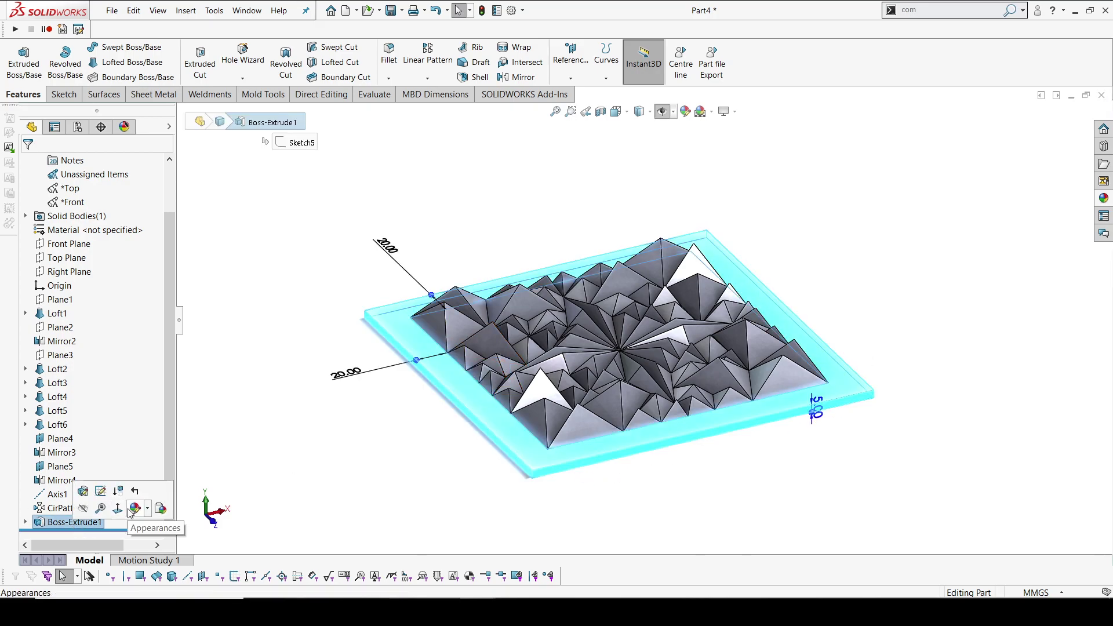
left_click(136, 492)
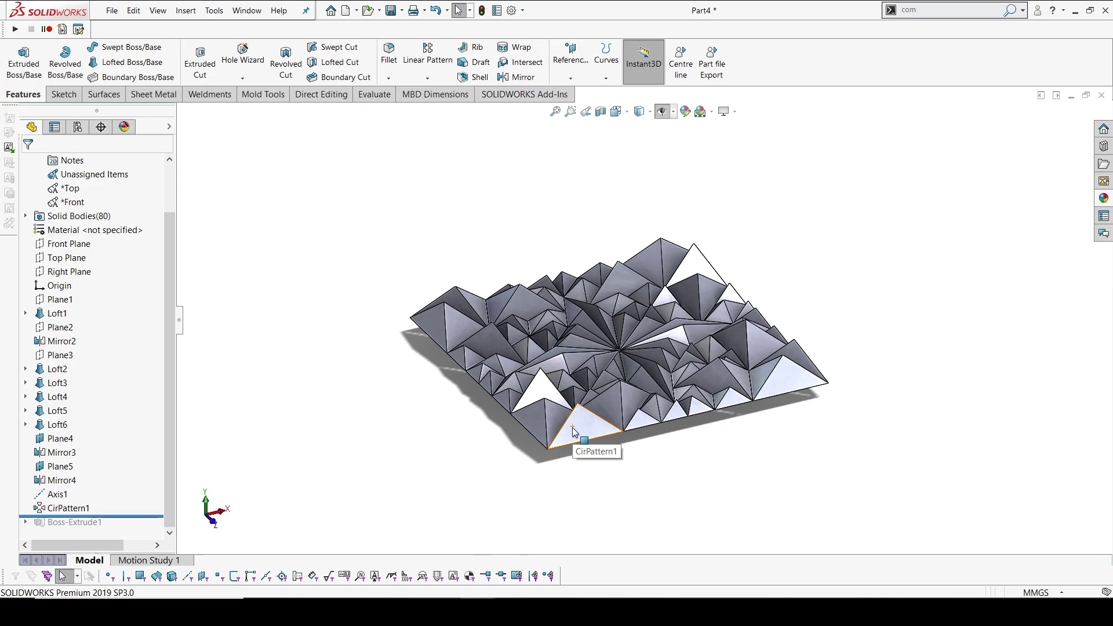
key("ctrl+5")
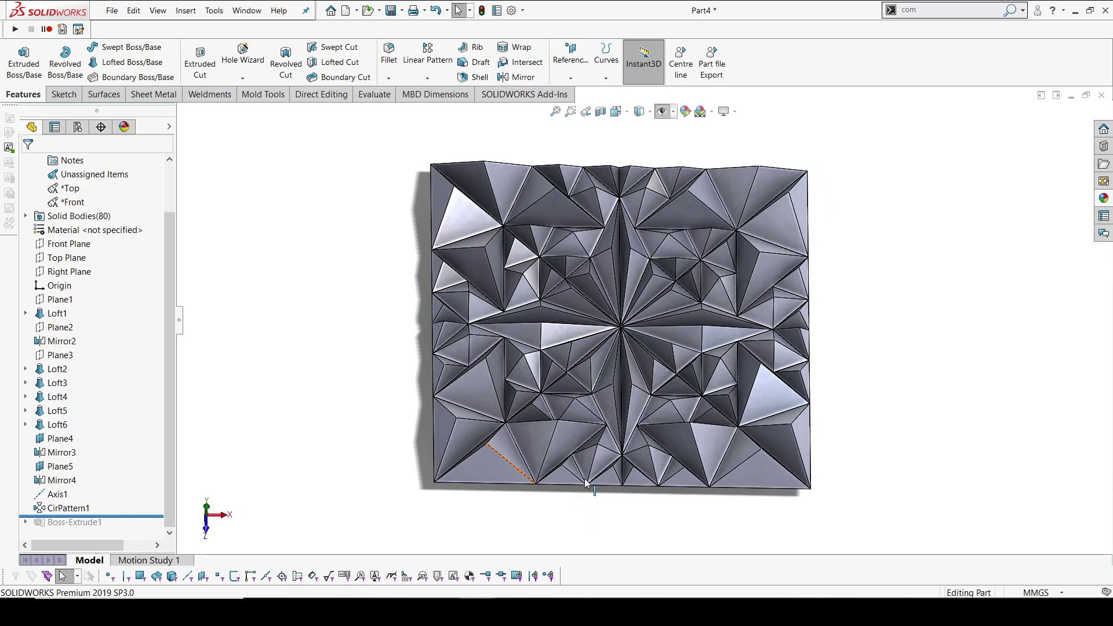
key("space")
left_click(523, 328)
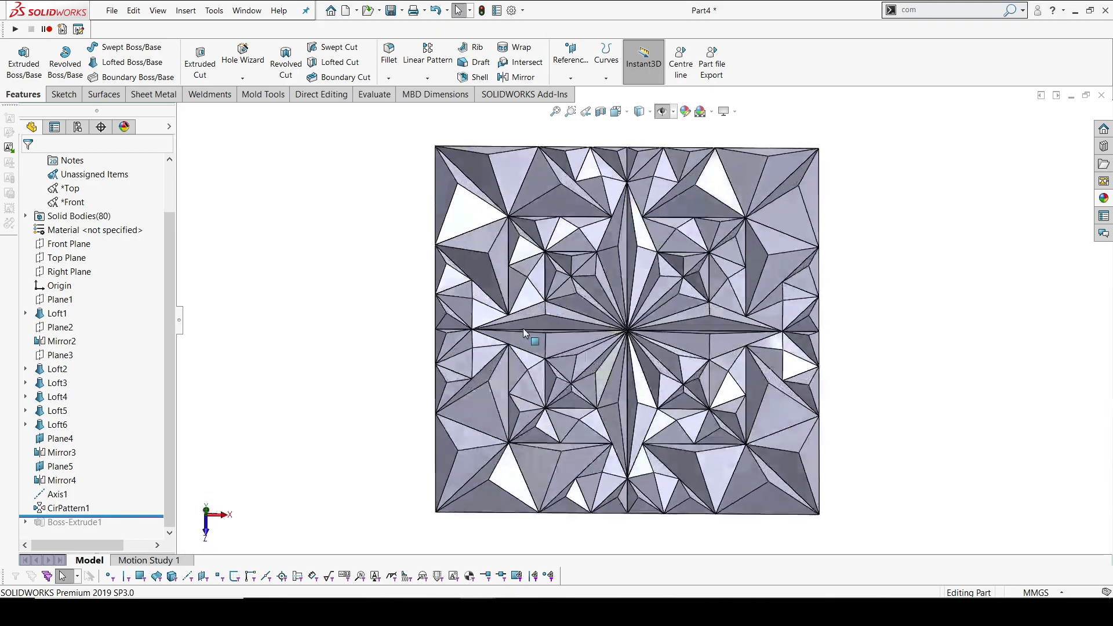